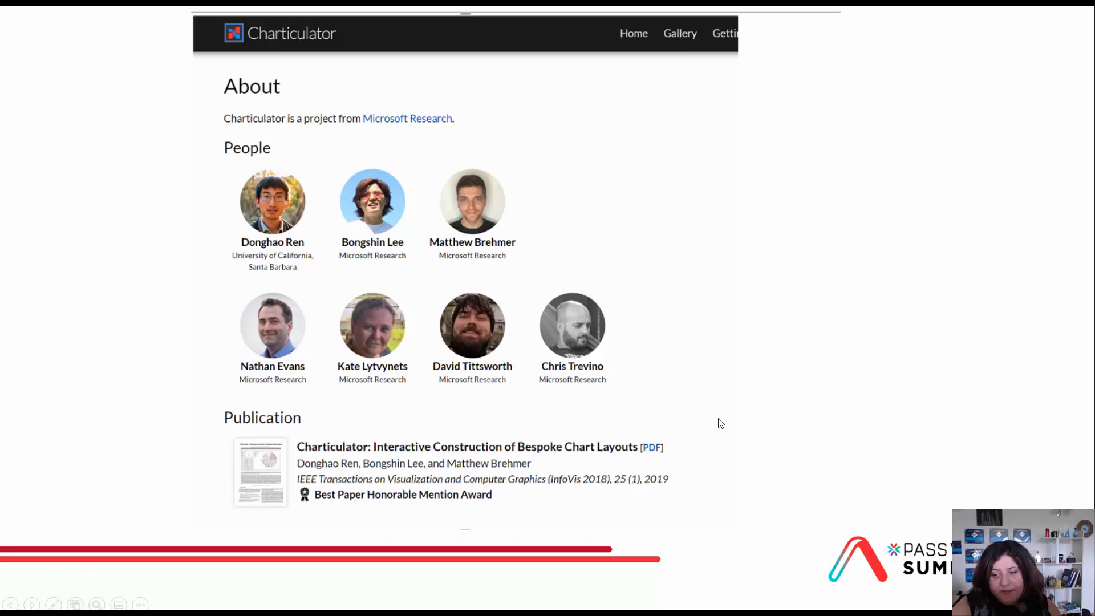
- Advance to the Marks slide, end the slide show, and switch to Chrome to open charticulator.com in place of the Twitter page
left_click(648, 213)
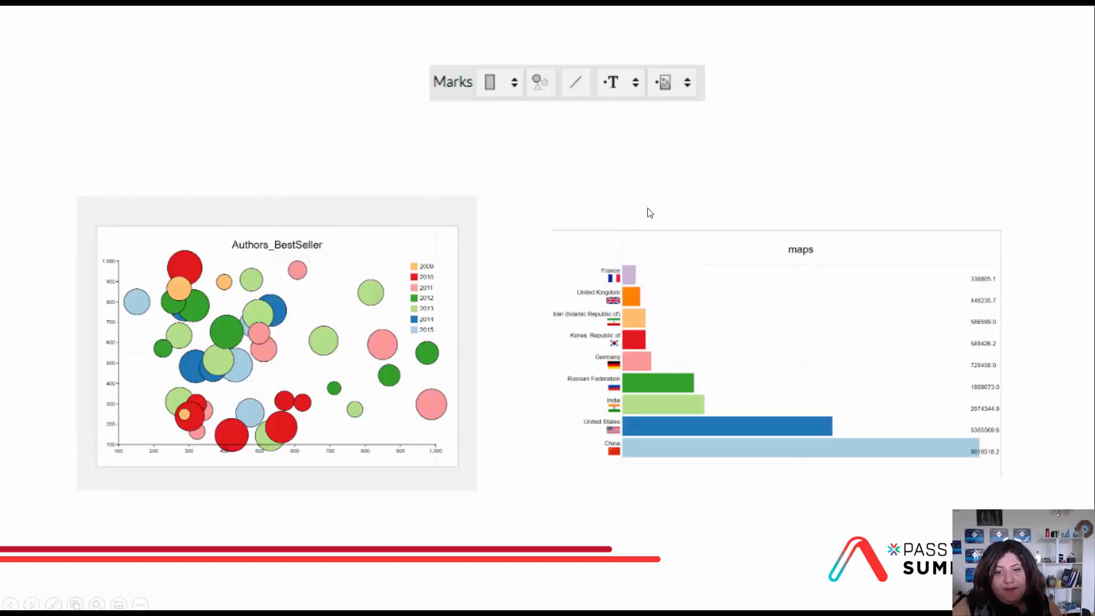
key("Escape")
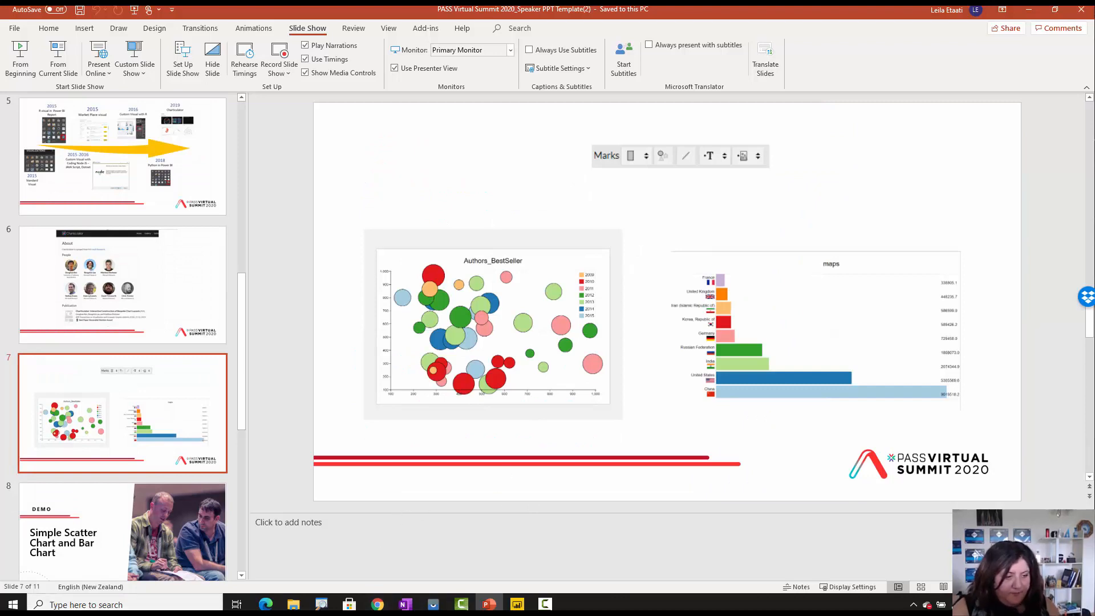
left_click(377, 605)
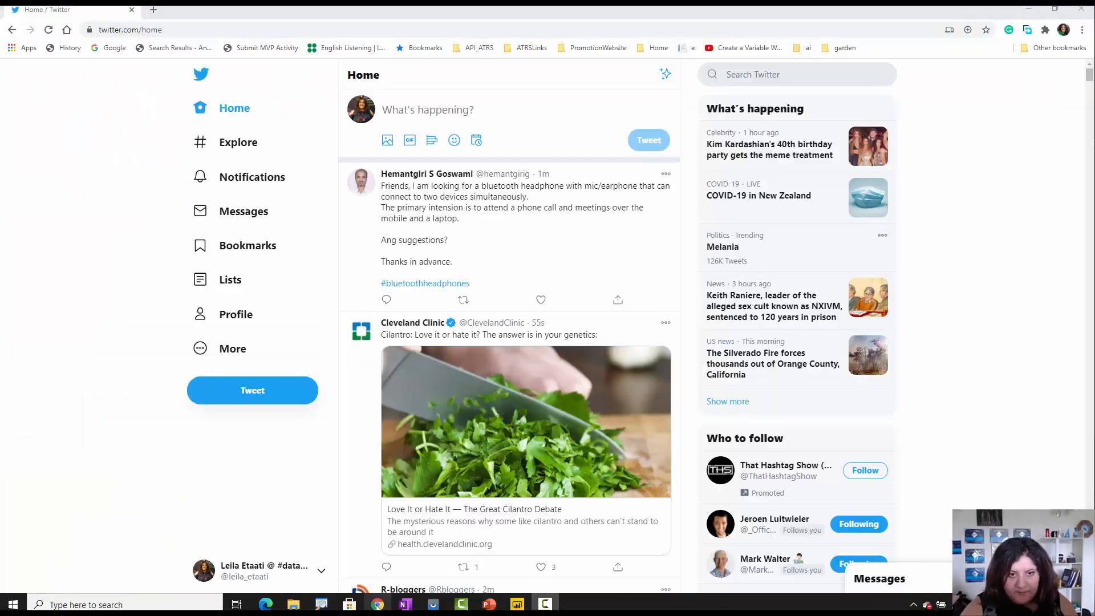
left_click(154, 10)
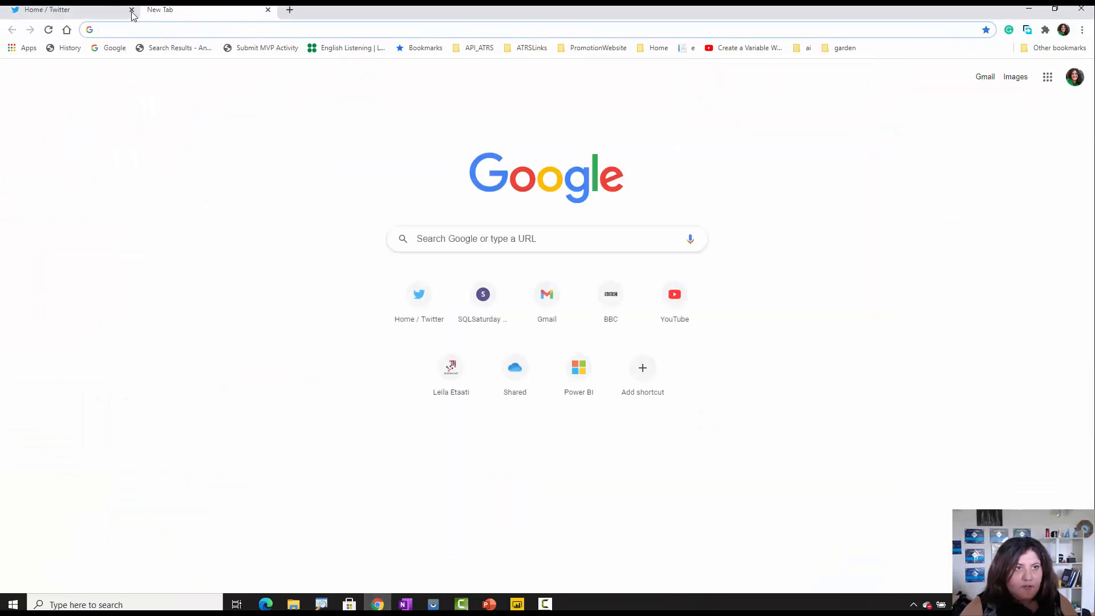
left_click(132, 10)
type("chart")
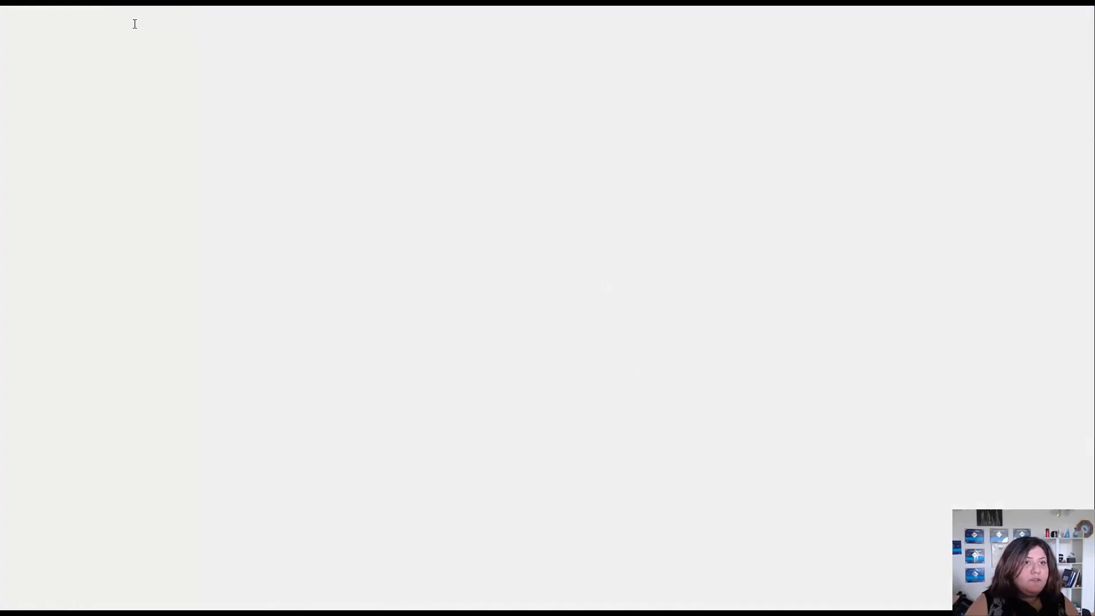
key("Return")
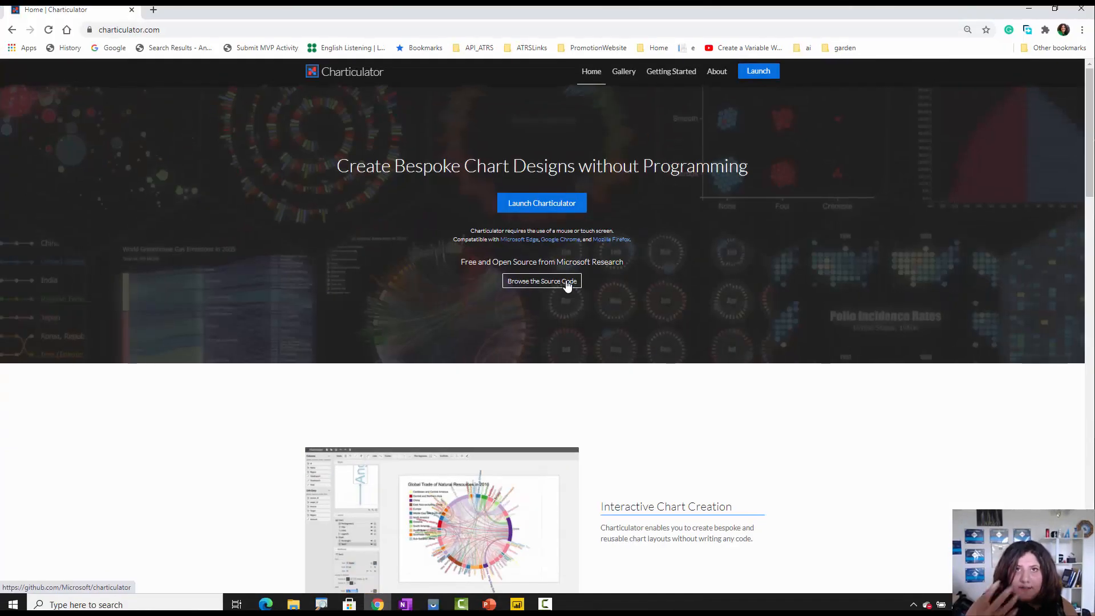
- Look through the file list of Charticulator's source code repository on GitHub and return to the Charticulator home page
left_click(568, 287)
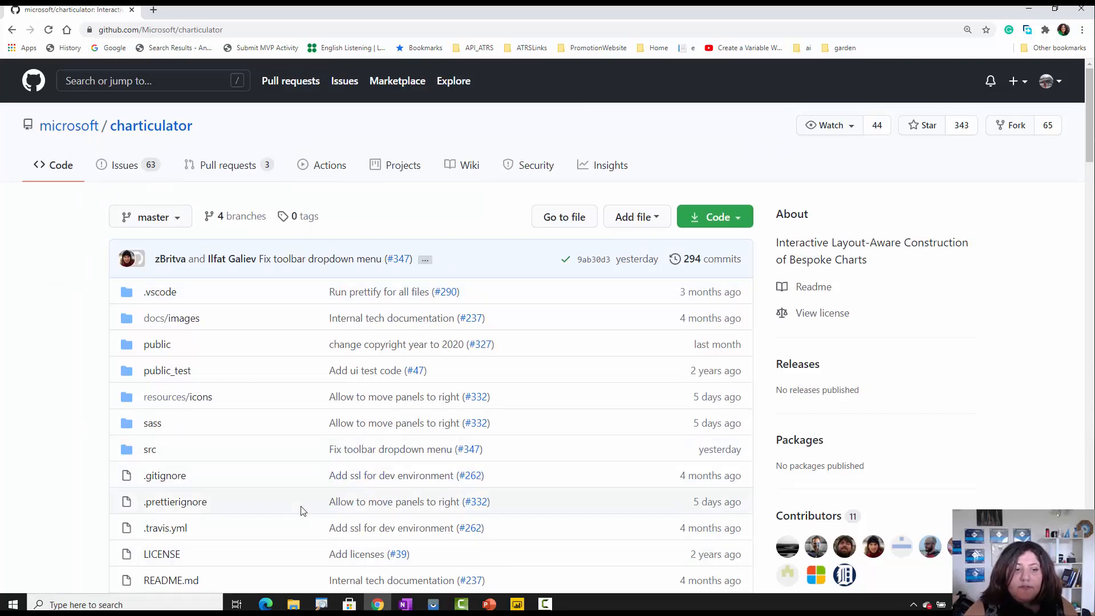
scroll(299, 510, "down", 9)
scroll(302, 509, "up", 6)
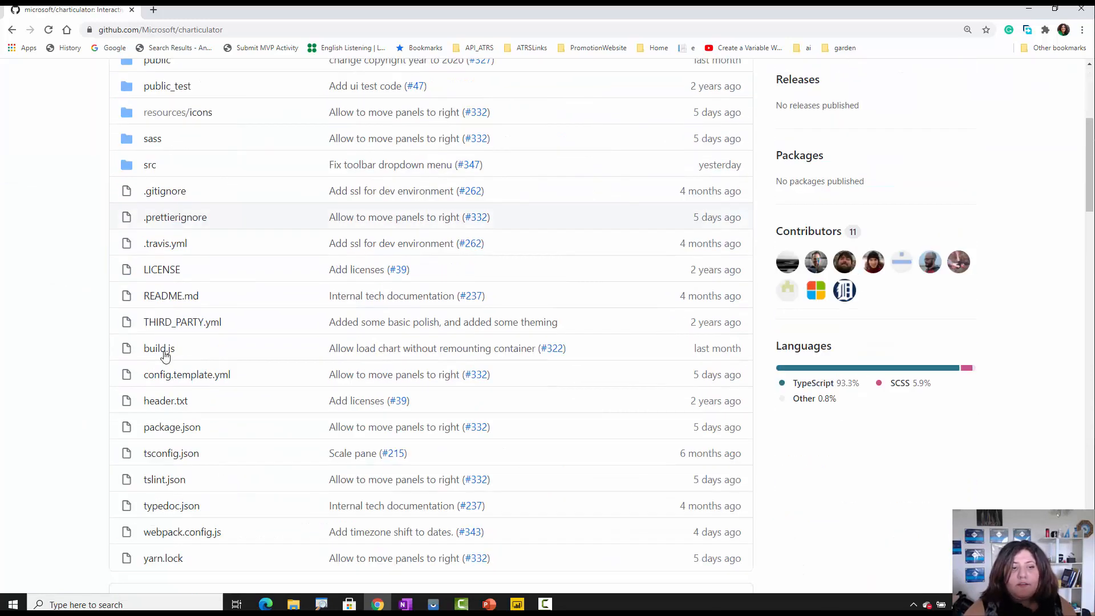
left_click(12, 30)
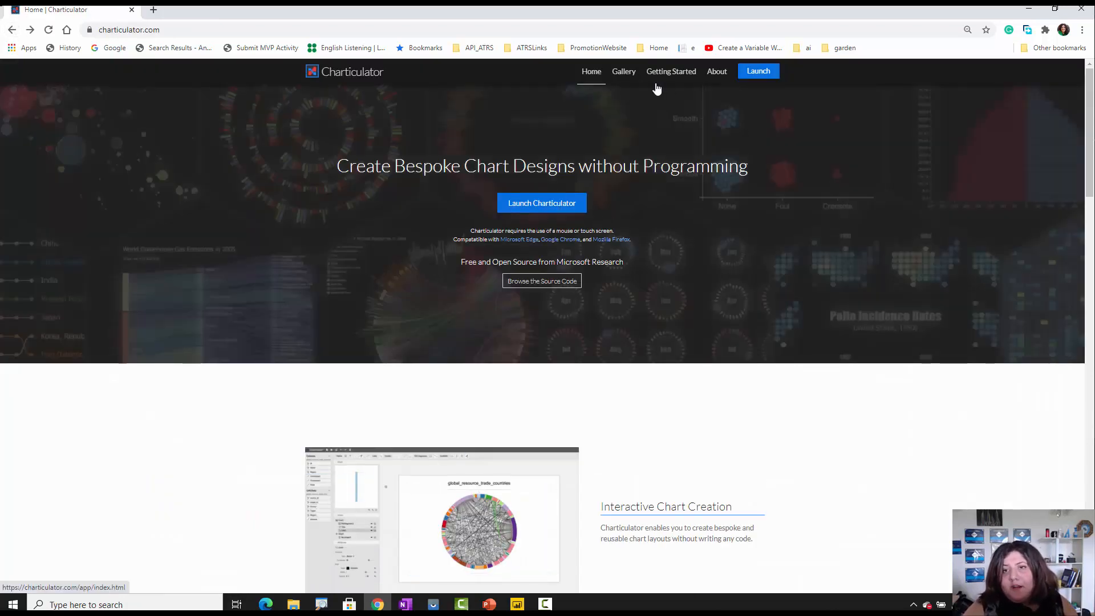
- Browse the Charticulator chart gallery, view the World greenhouse gas emissions example, and return to the gallery
left_click(633, 79)
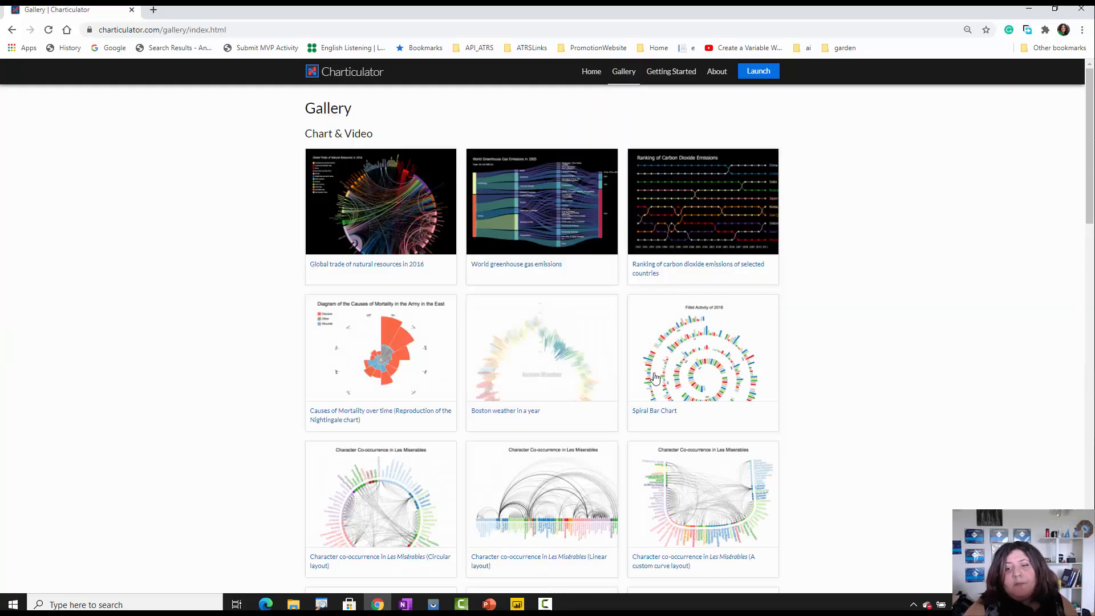
scroll(564, 476, "down", 18)
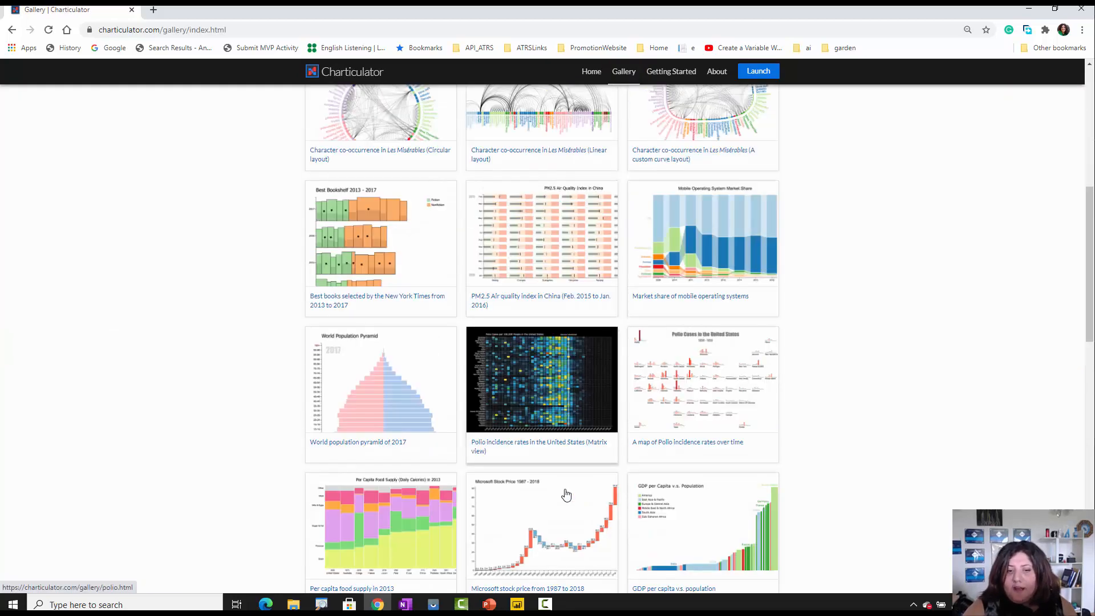
scroll(566, 495, "up", 6)
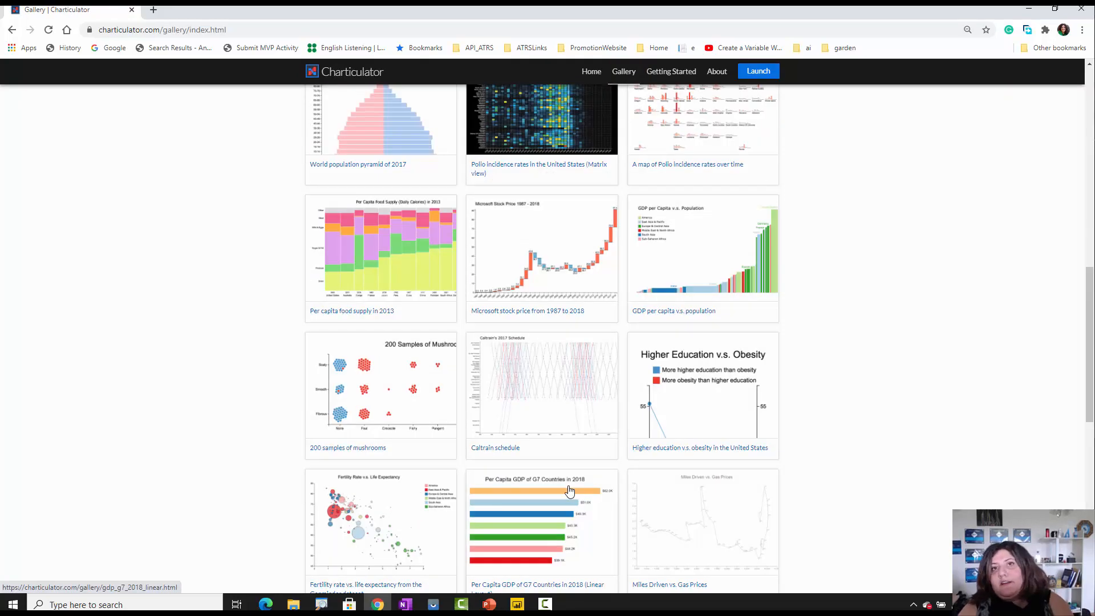
scroll(569, 491, "up", 12)
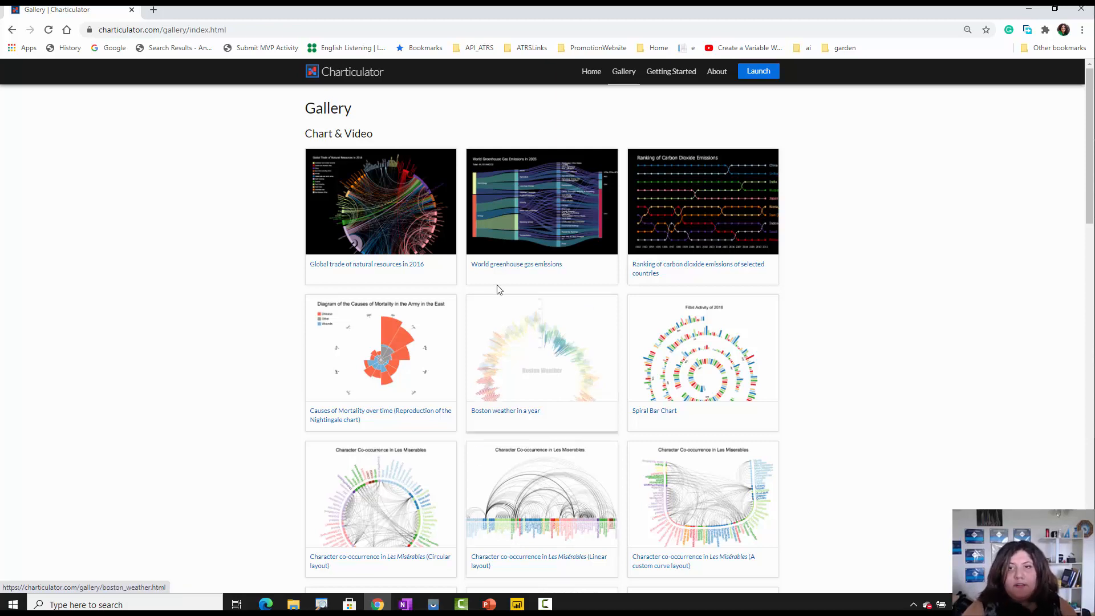
left_click(517, 221)
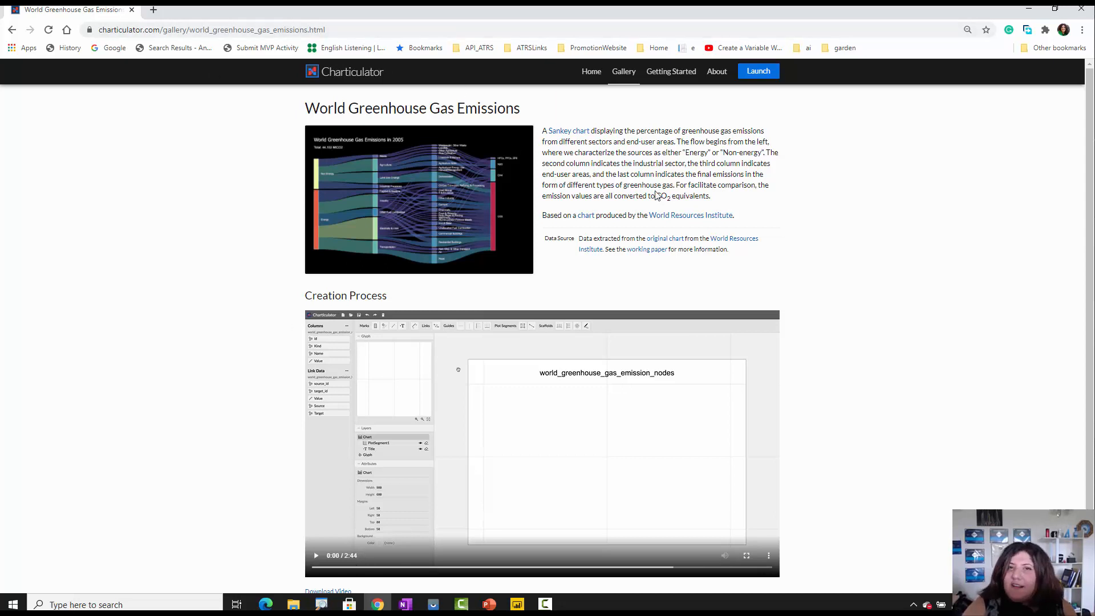
left_click(12, 29)
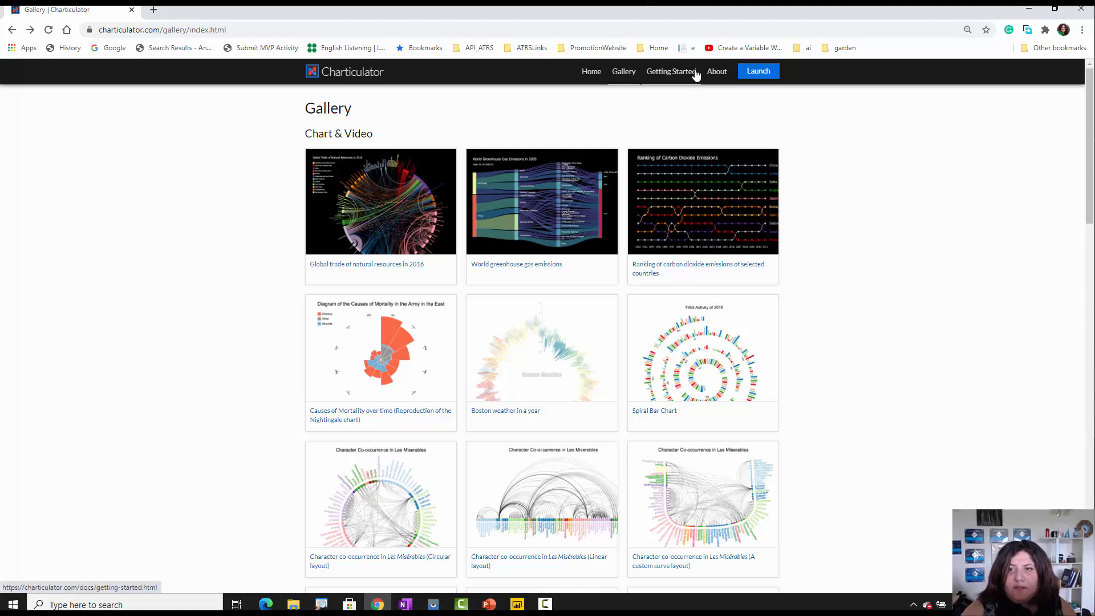
- Launch Charticulator and create a new chart with the Authors_BestSeller file as its data, without a links file
left_click(767, 77)
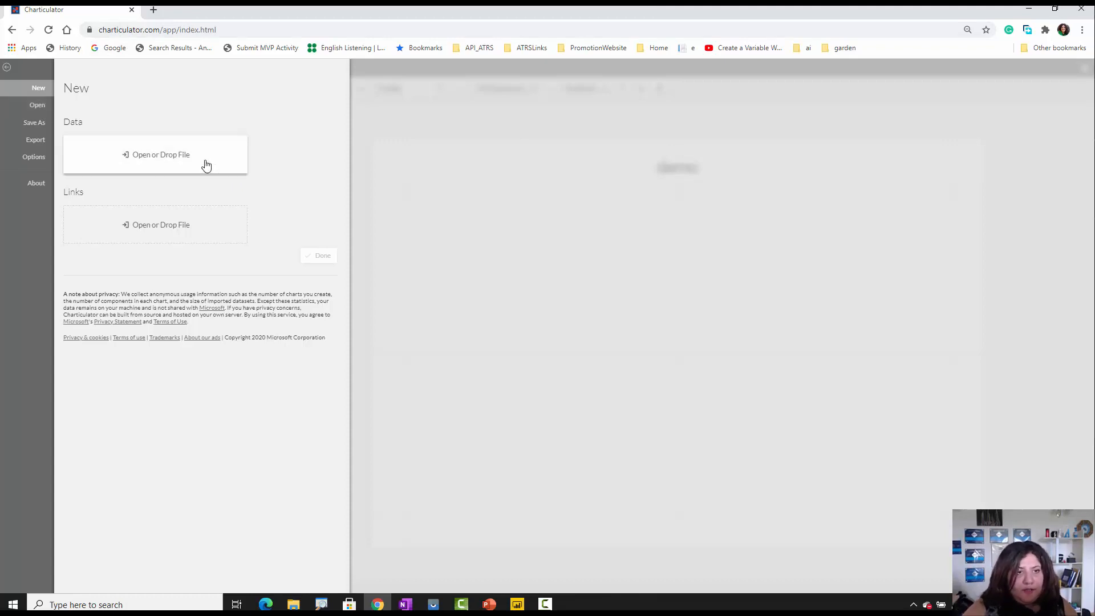
left_click(206, 165)
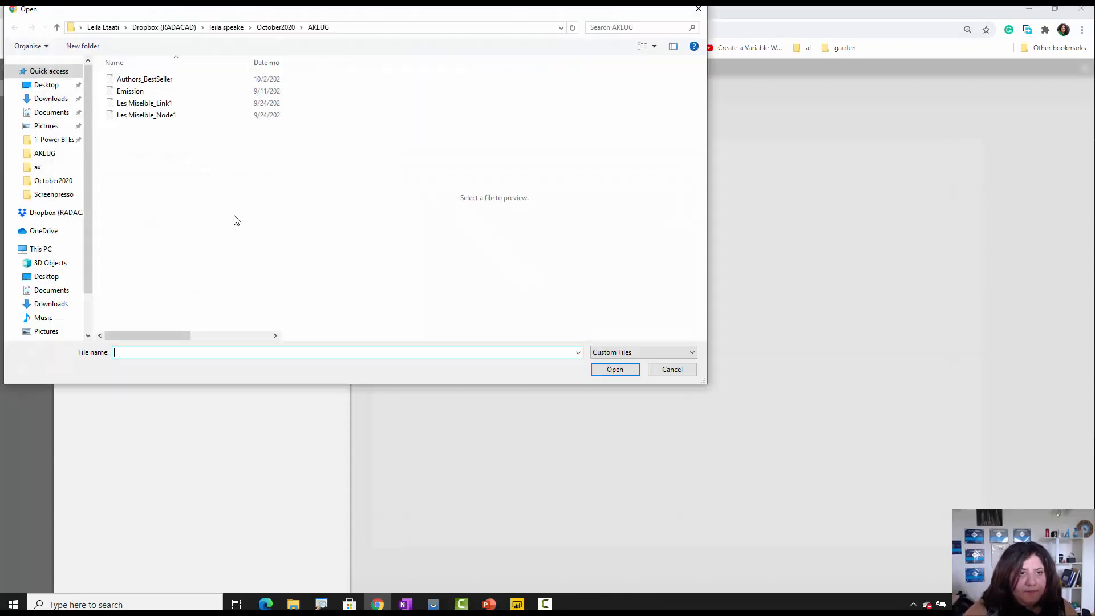
left_click(149, 81)
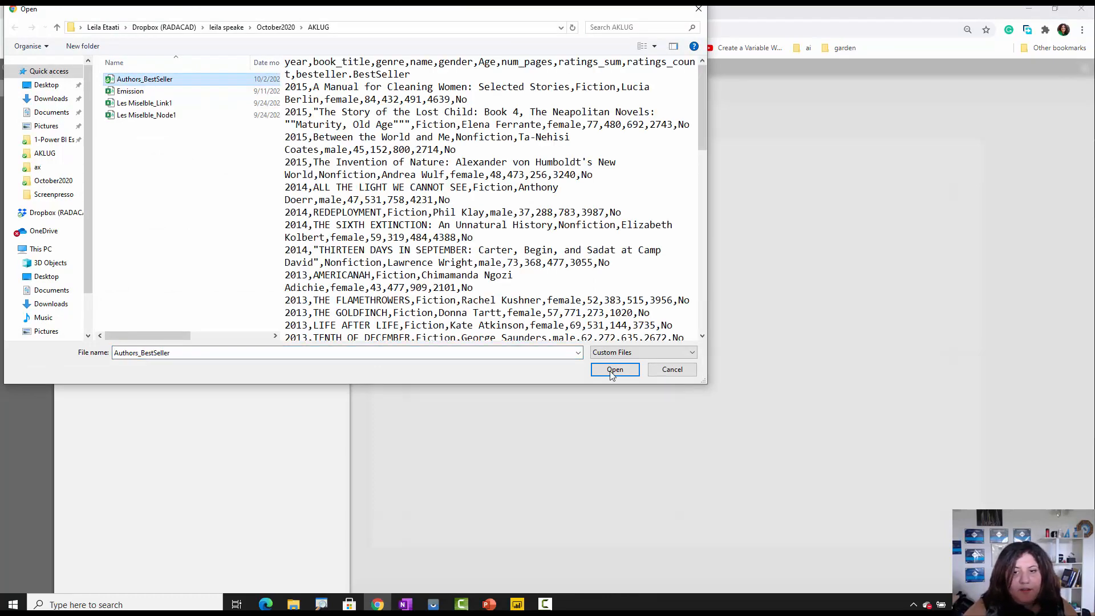
left_click(613, 369)
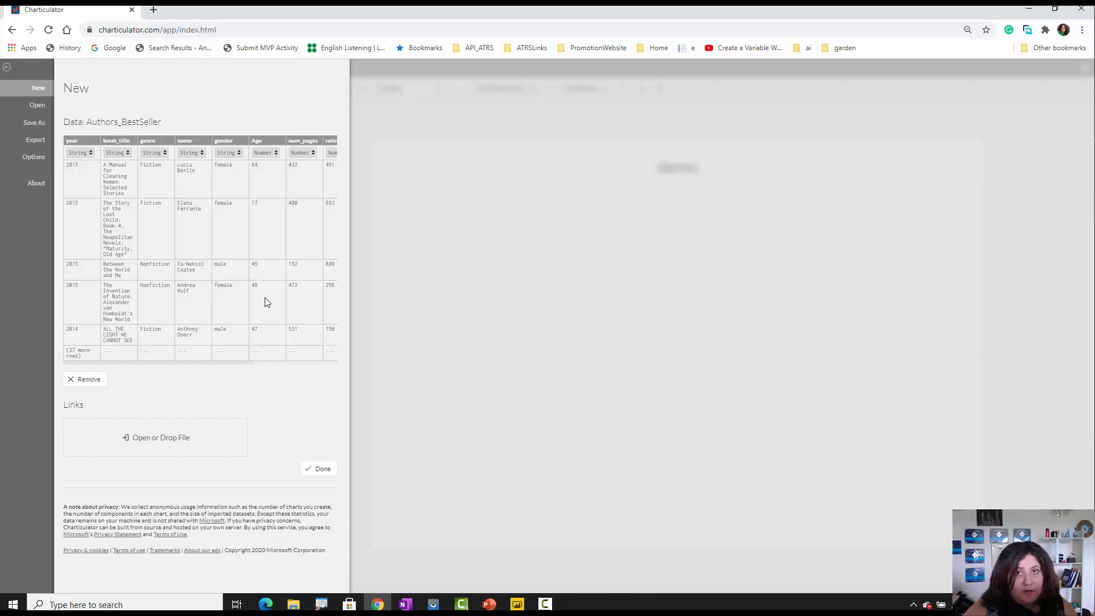
left_click(323, 470)
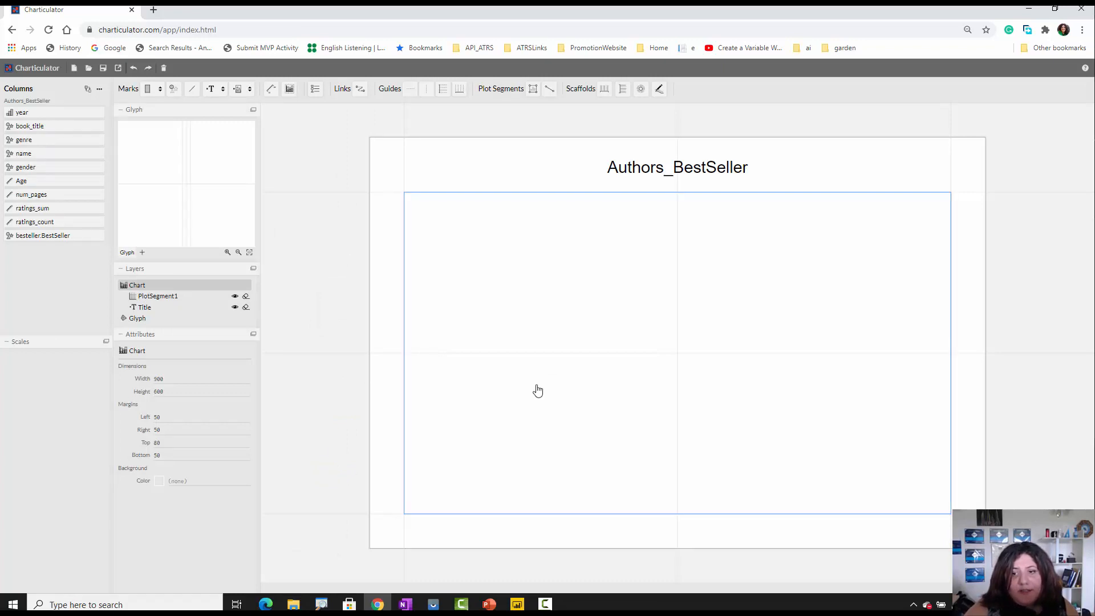
- Check the data type options of the year column and preview the rows of the Authors_BestSeller table
scroll(536, 389, "down", 6)
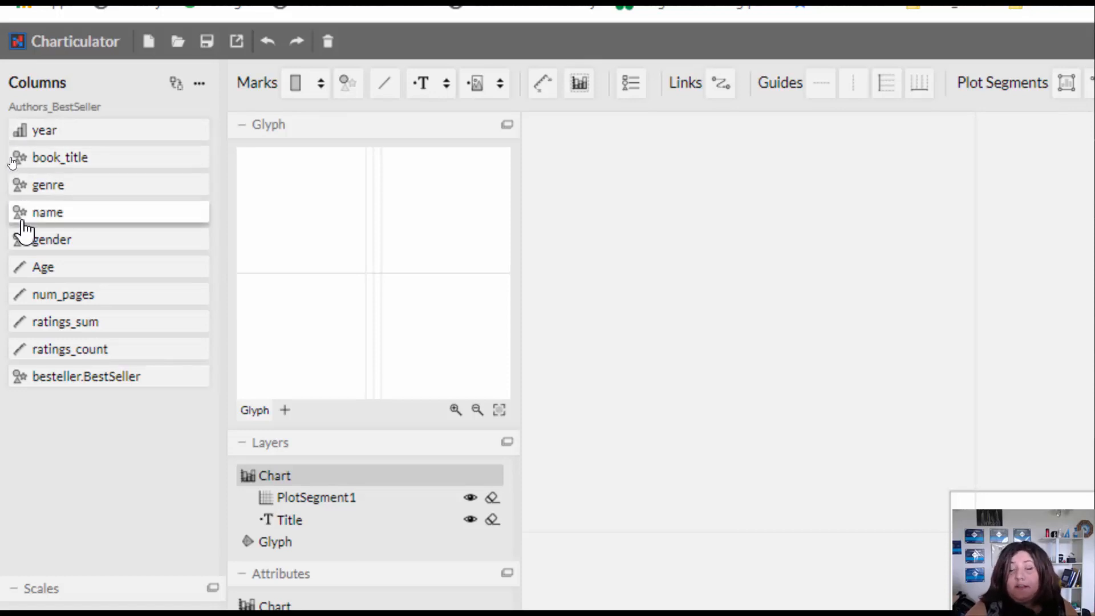
left_click(23, 130)
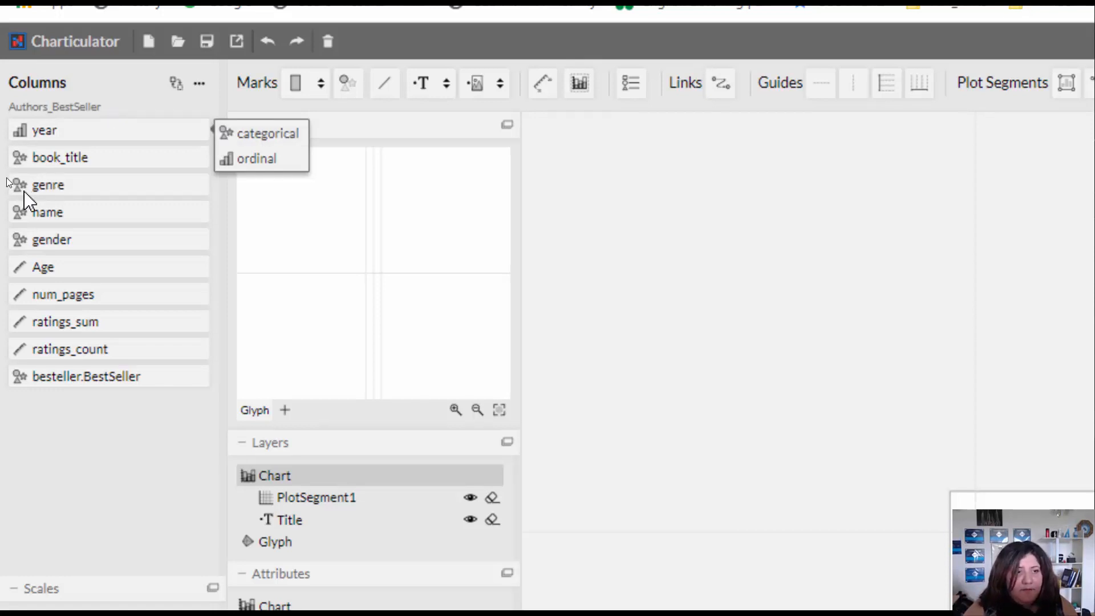
left_click(19, 276)
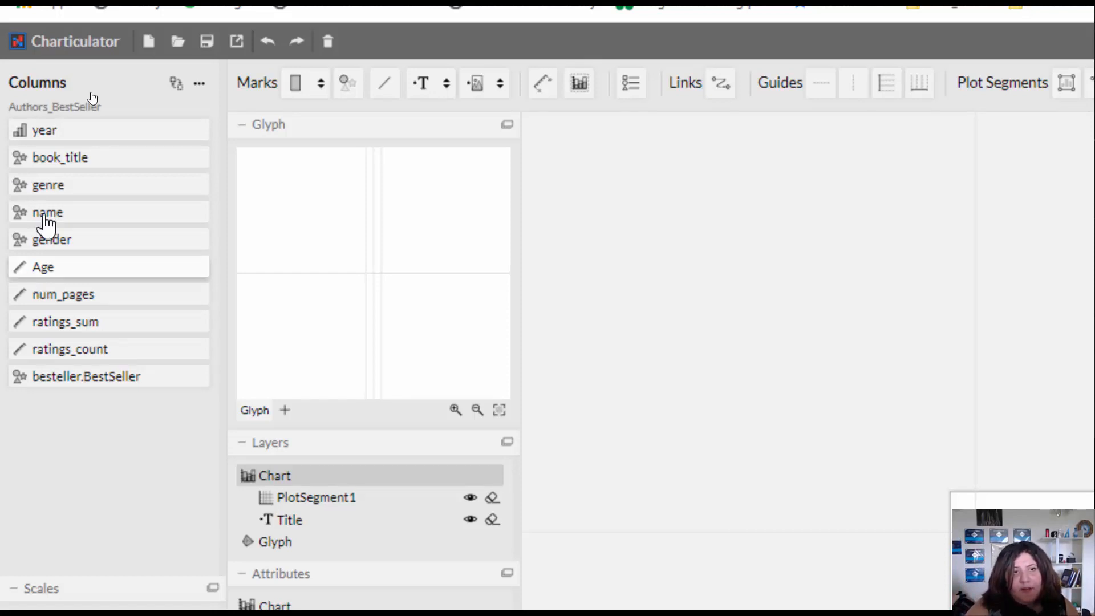
left_click(198, 85)
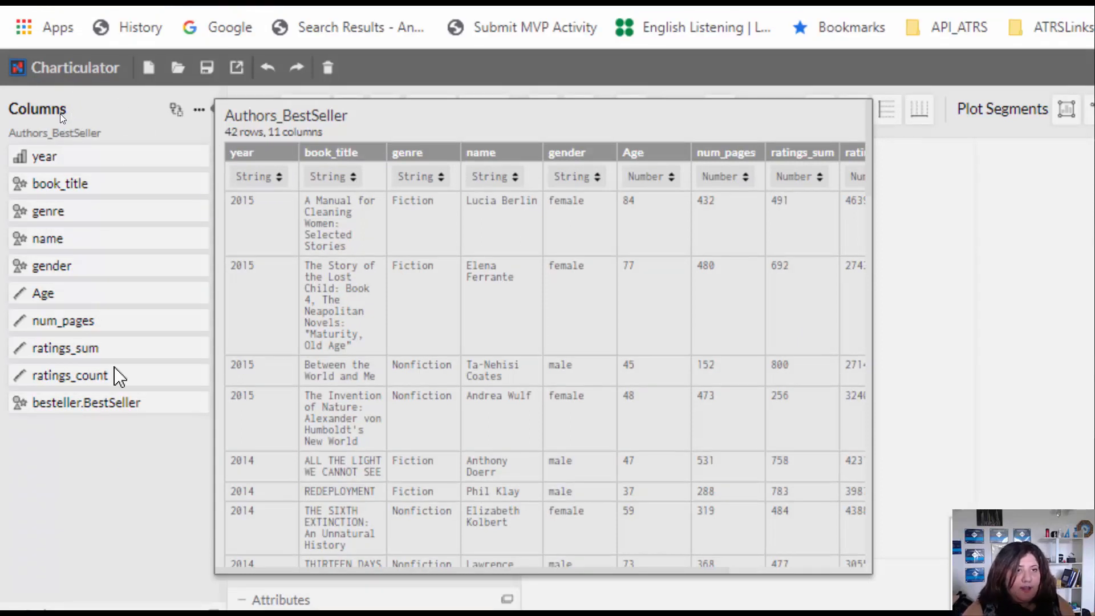
left_click(139, 139)
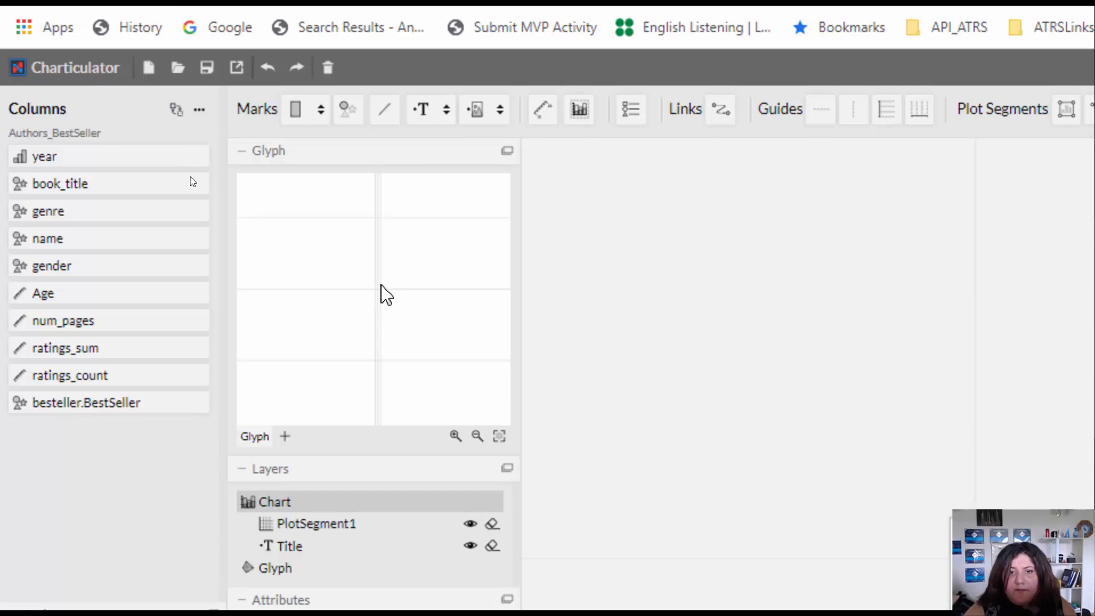
- Add a circle Symbol mark at the center of the glyph
scroll(381, 286, "down", 5)
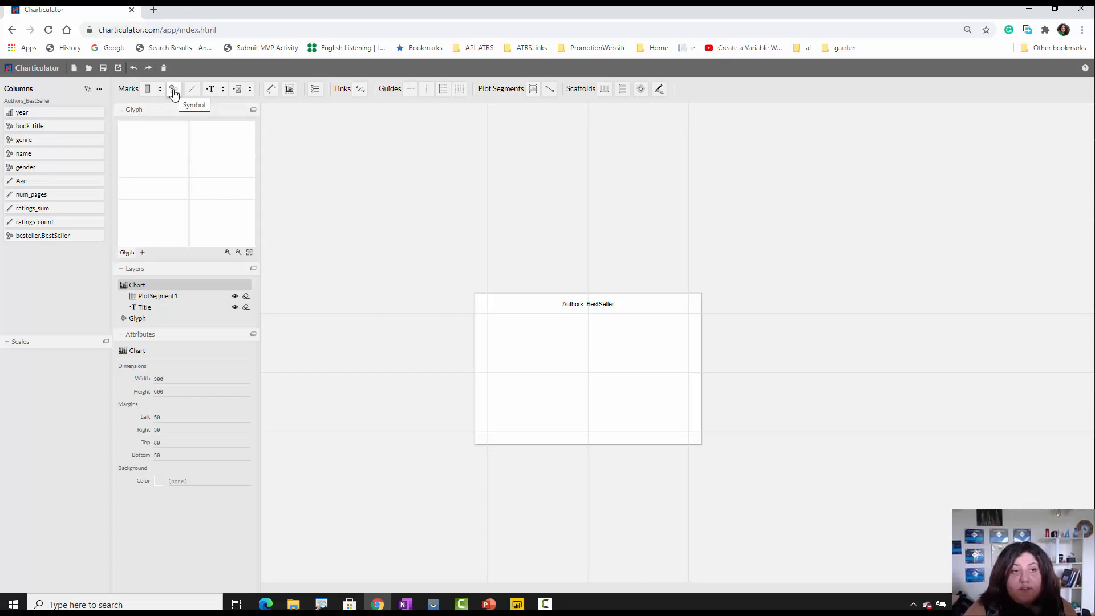
left_click_drag(174, 92, 185, 188)
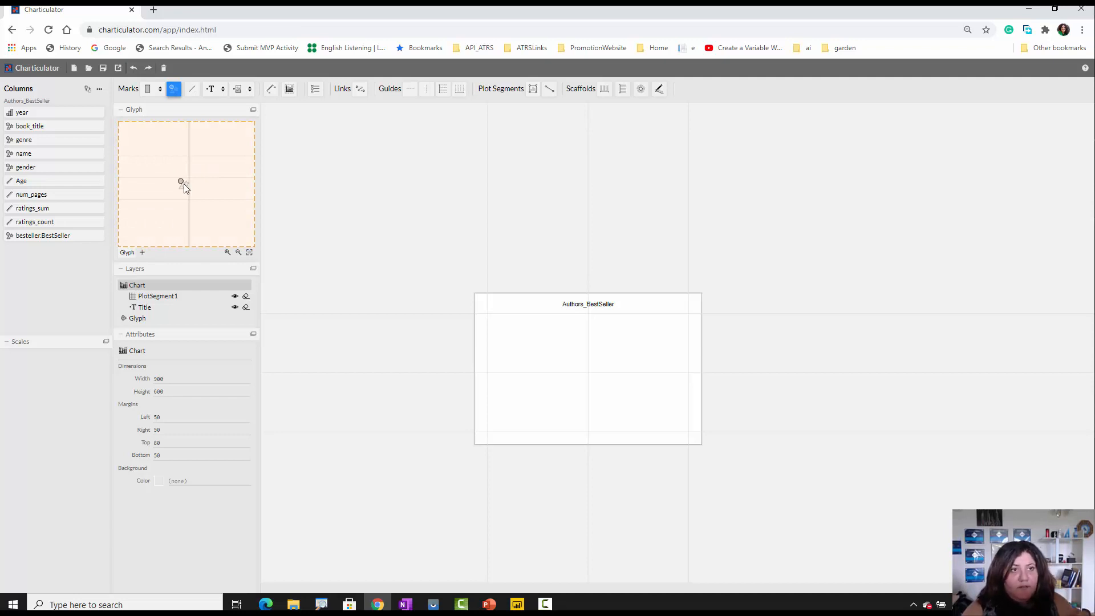
left_click_drag(183, 184, 186, 187)
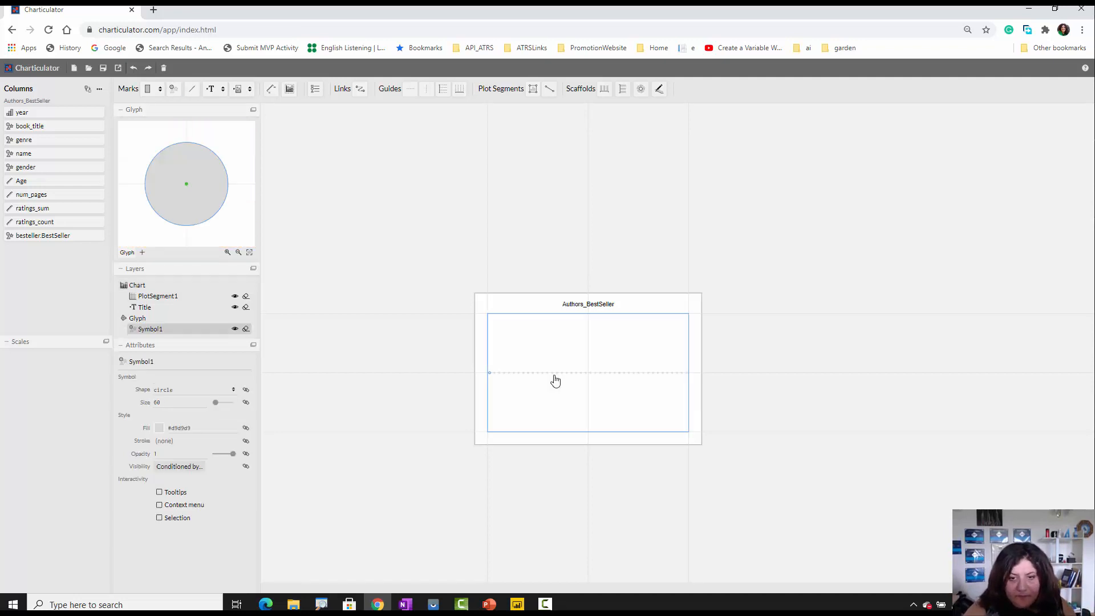
scroll(561, 380, "up", 5)
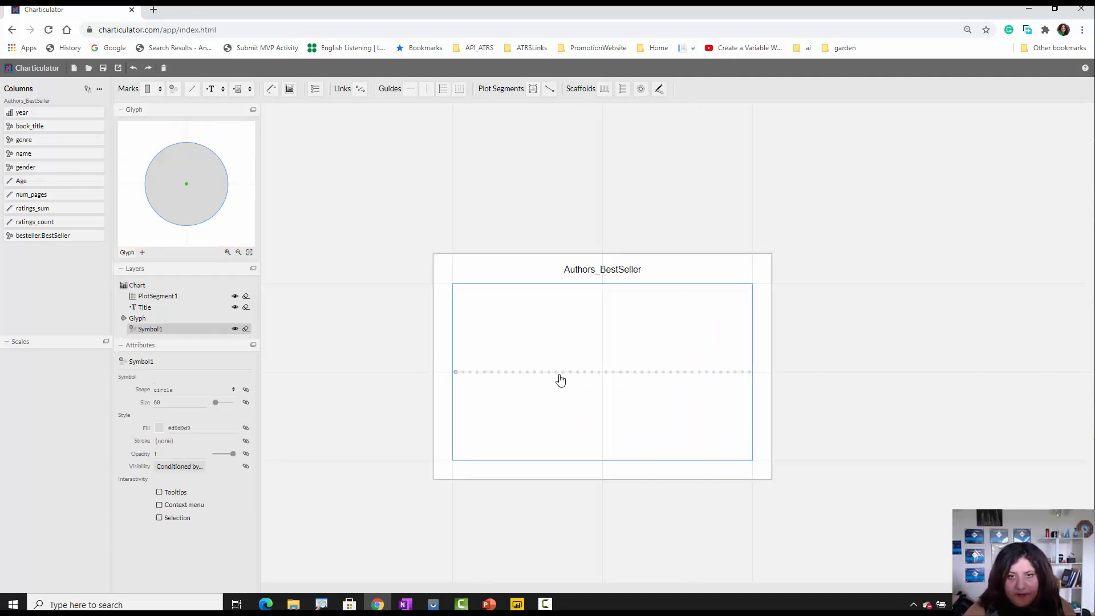
scroll(560, 381, "up", 1)
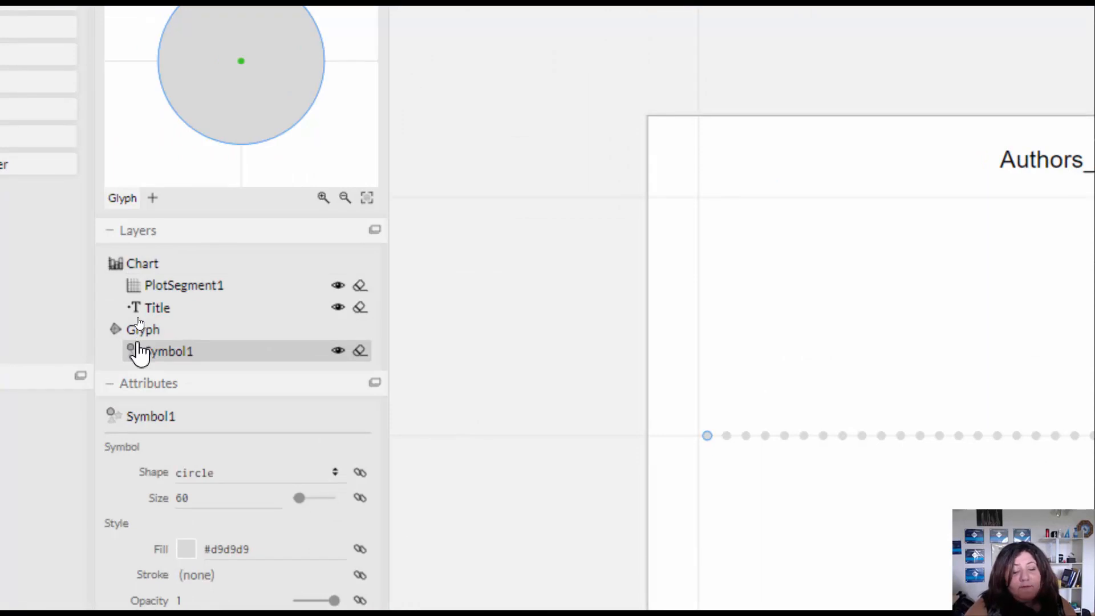
- Try orange and white as the chart's background color, ending with near-white #fcfbfd from the ColorBrewer palette
left_click(141, 268)
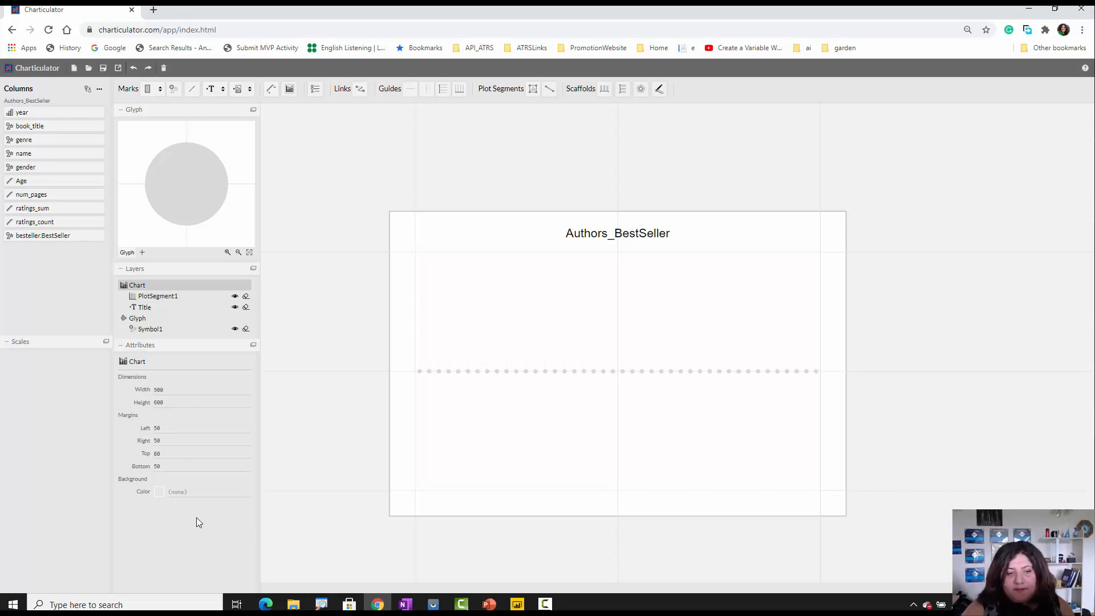
left_click(160, 492)
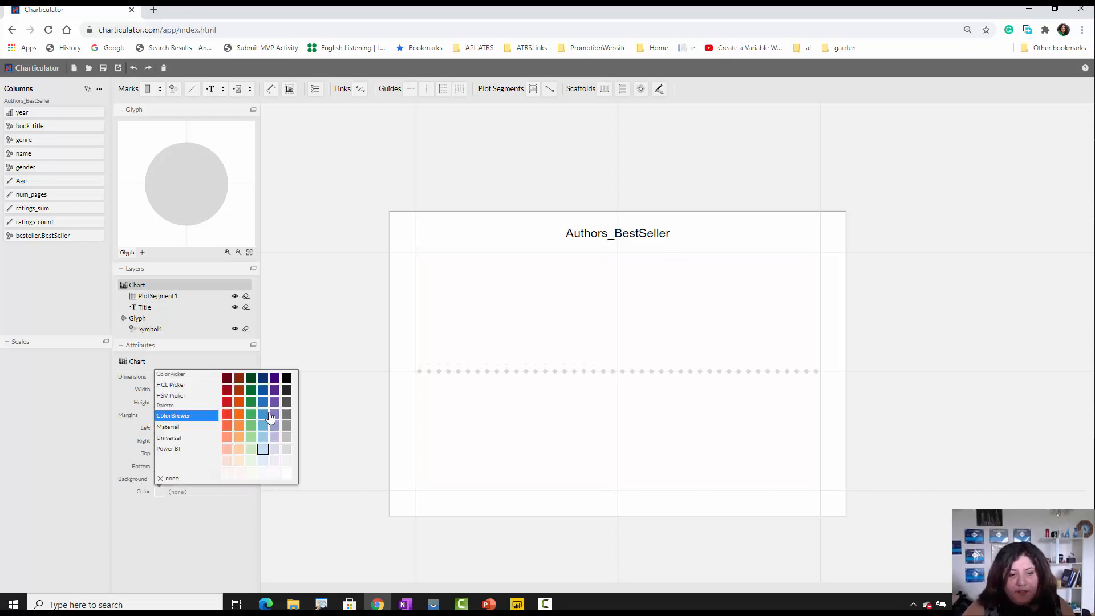
left_click(240, 438)
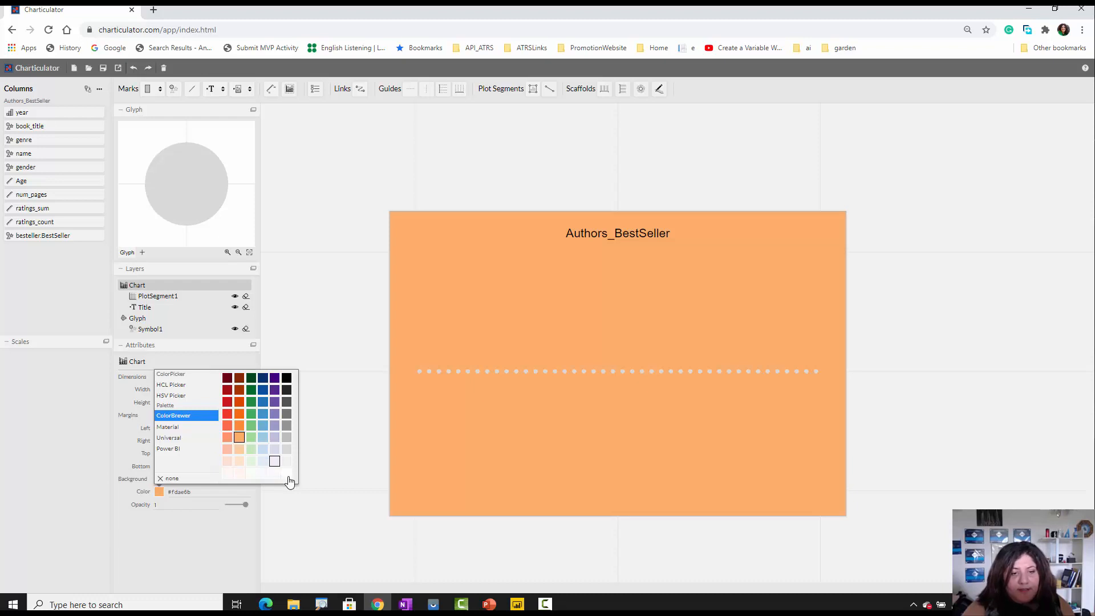
left_click(287, 474)
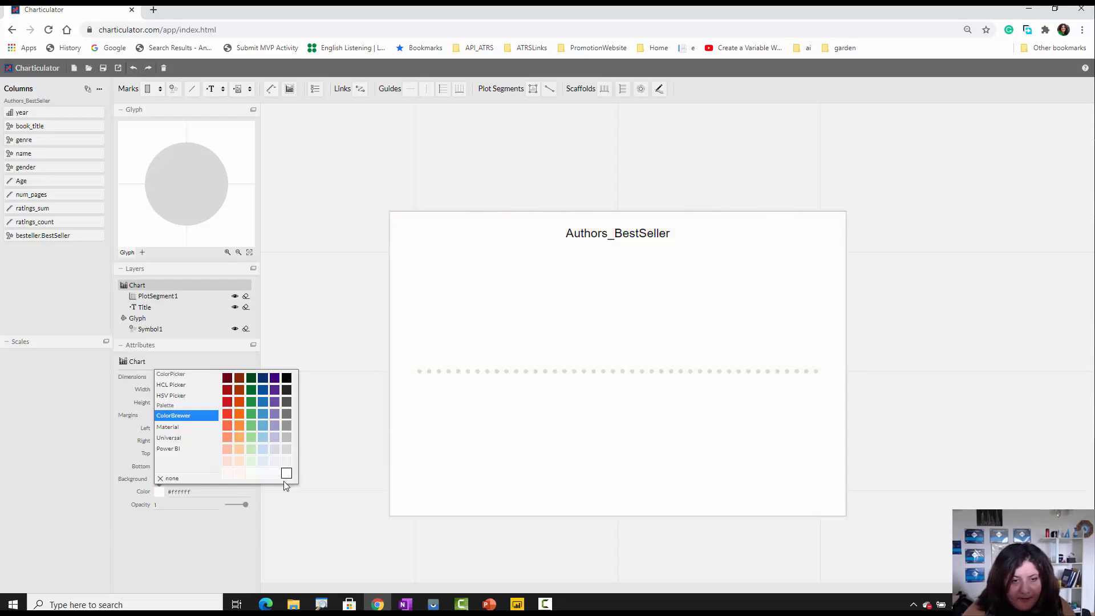
left_click(275, 474)
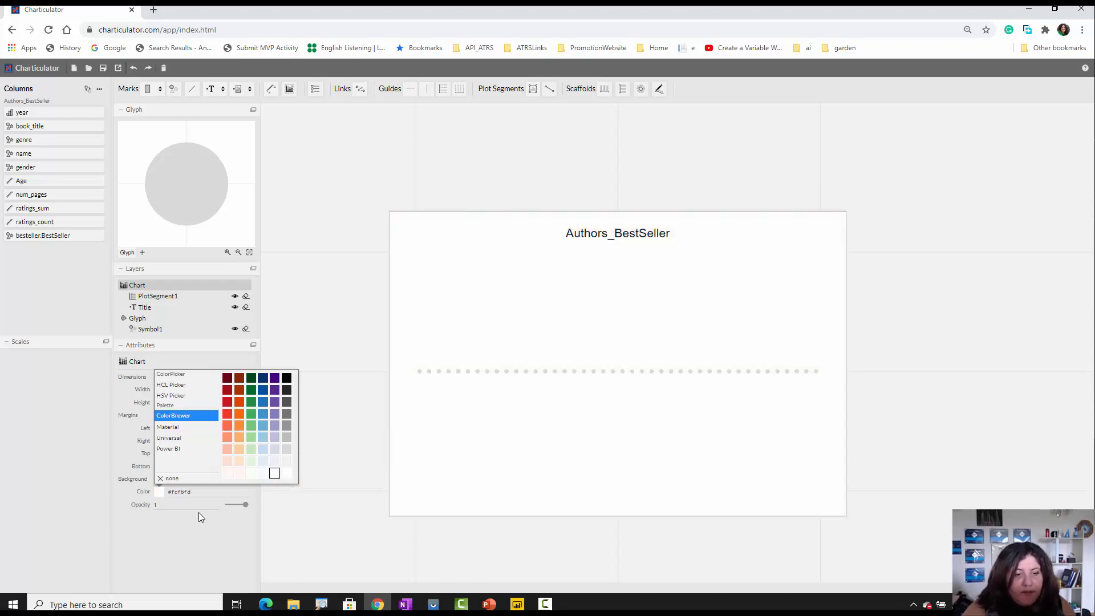
- Set the chart's background to the pale lavender #efedf5 from the ColorBrewer palette
left_click(275, 462)
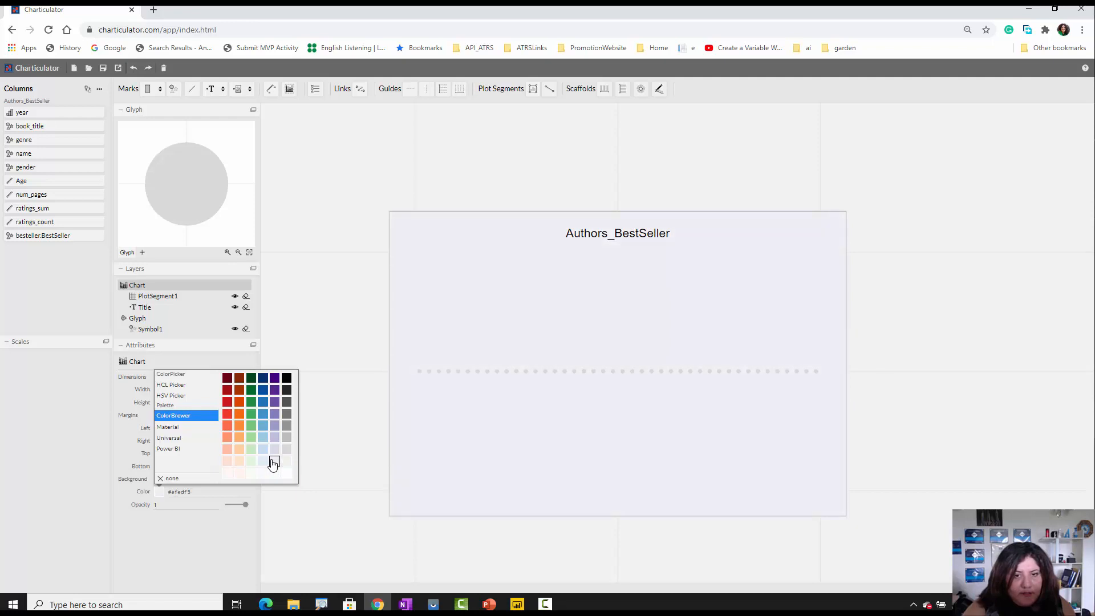
left_click(162, 522)
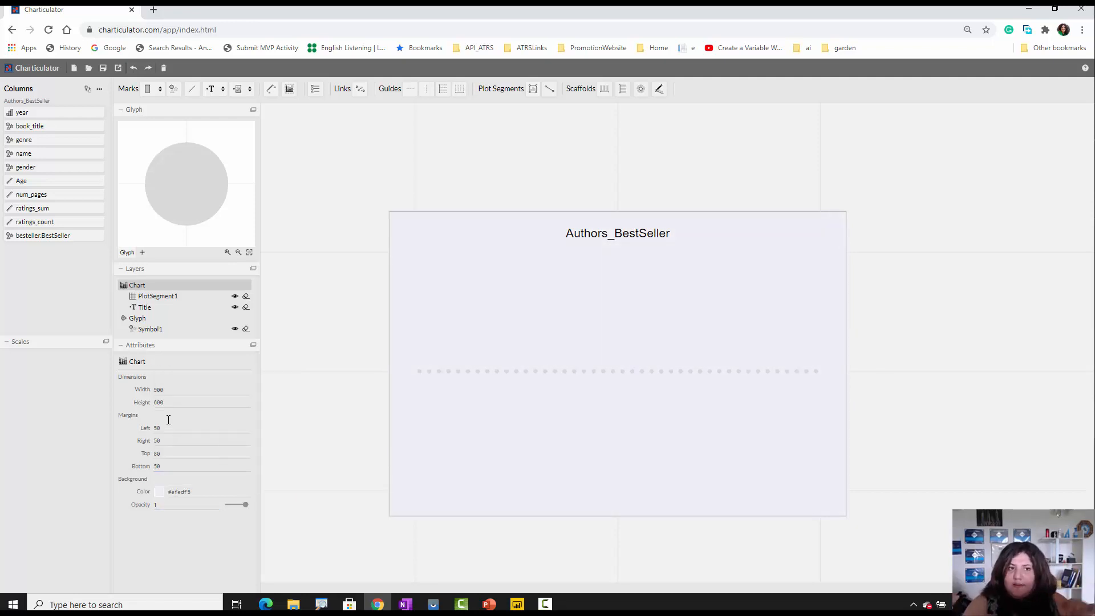
- Select PlotSegment1 and examine its attributes and extent on the chart
left_click(160, 297)
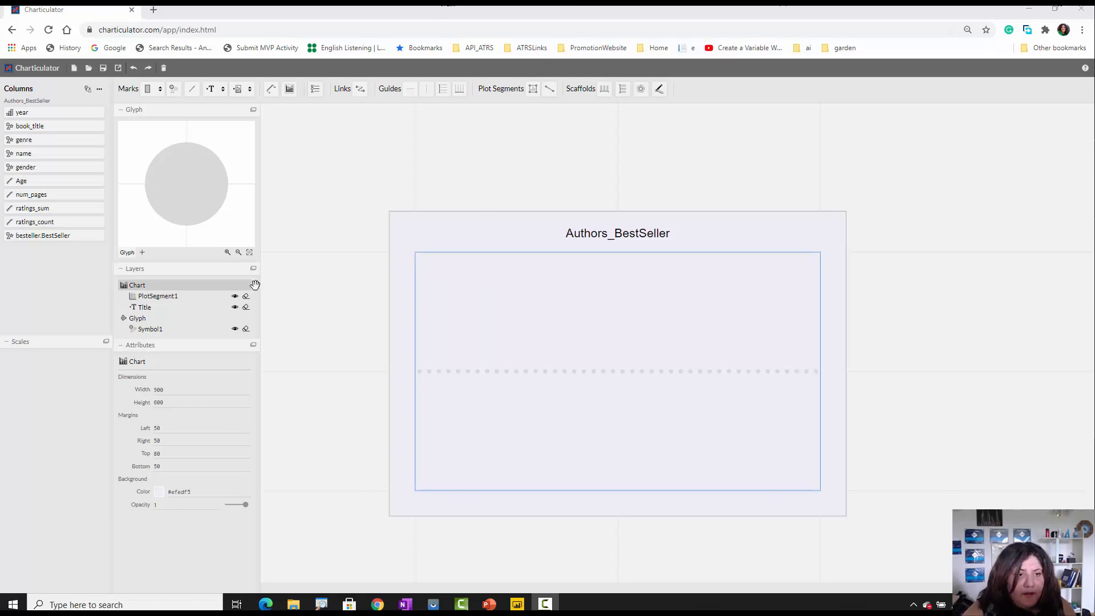
left_click(173, 316)
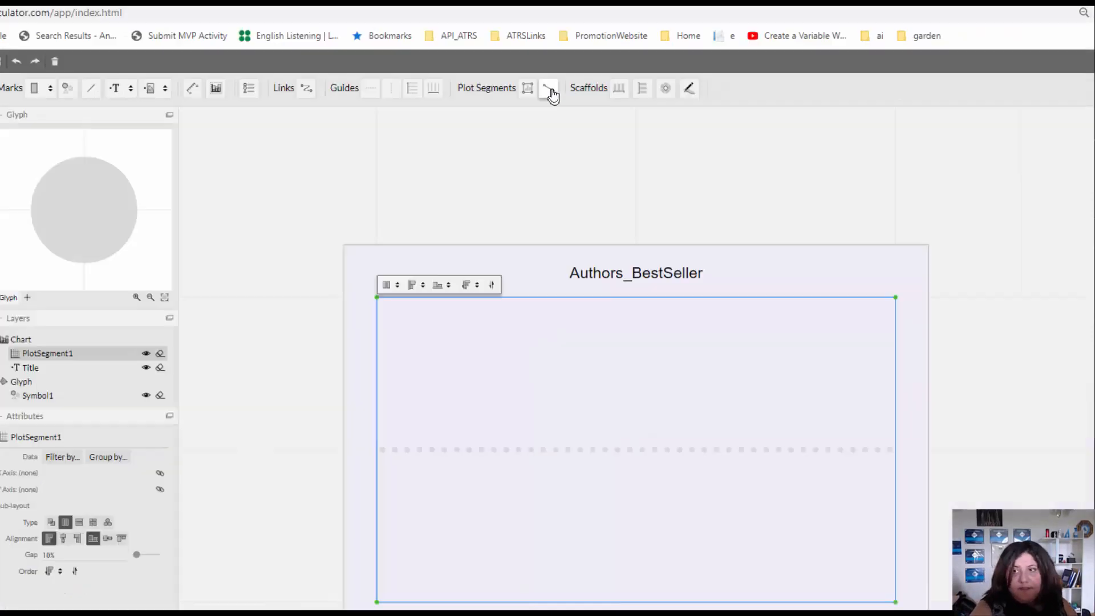
left_click(879, 106)
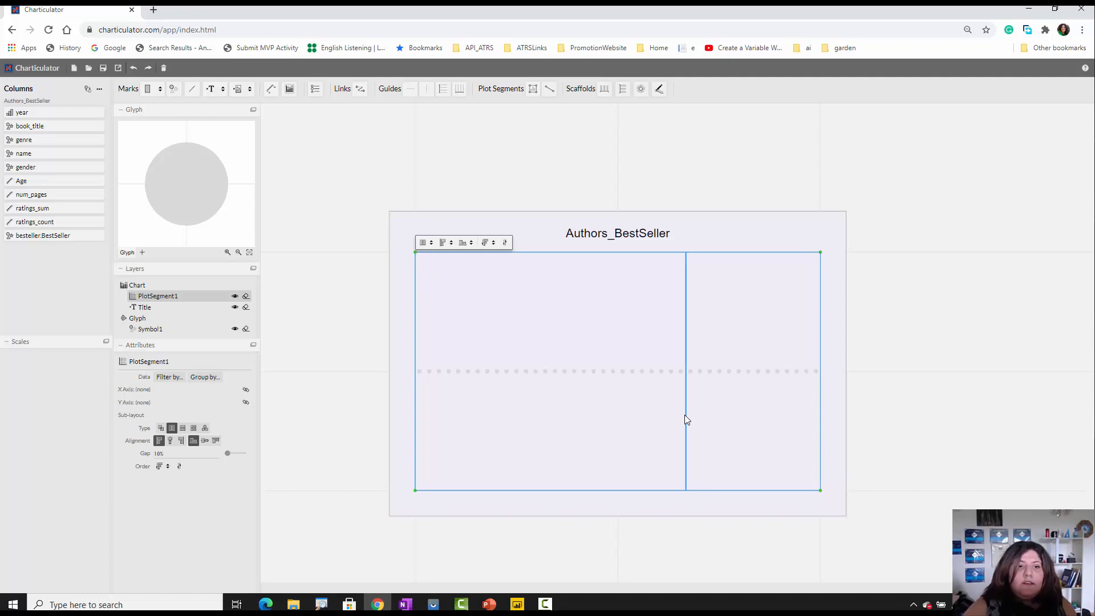
left_click_drag(688, 414, 258, 331)
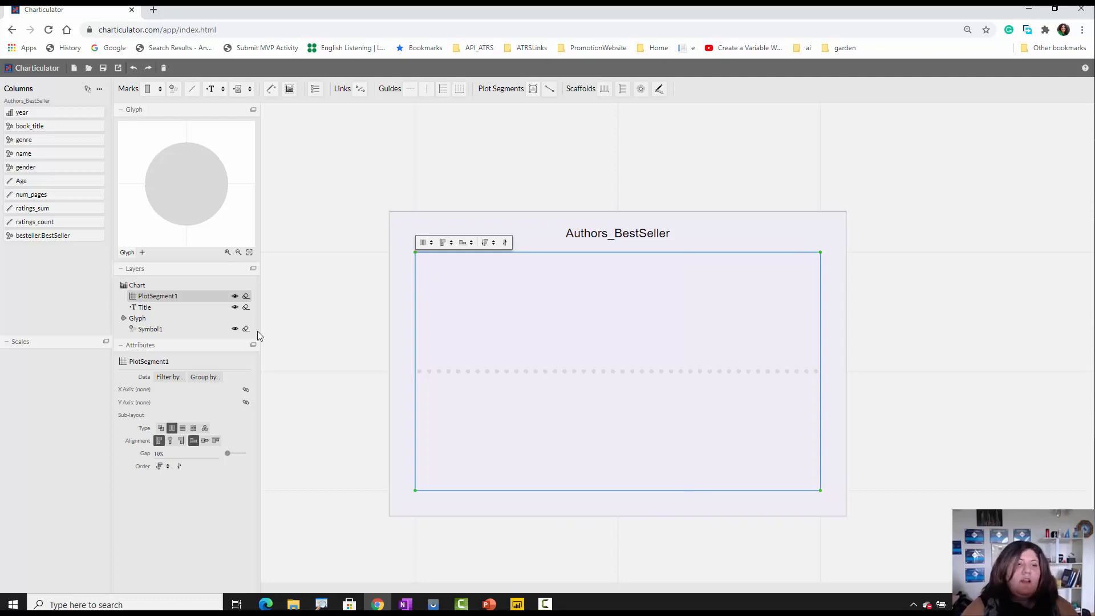
- Change the chart title's text to "Scatter Chart"
left_click(144, 308)
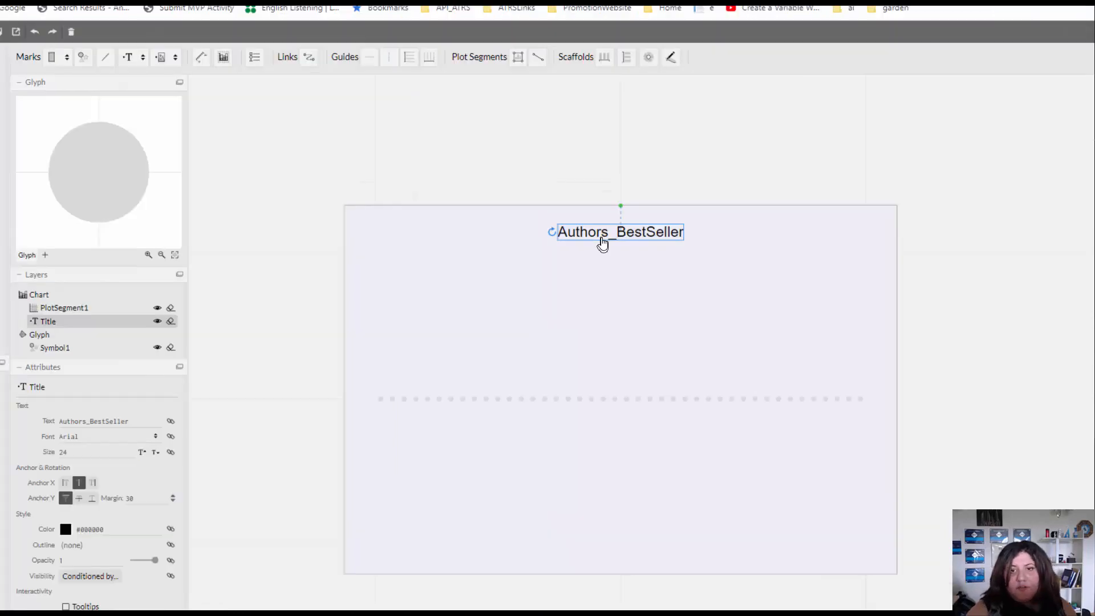
double_click(603, 244)
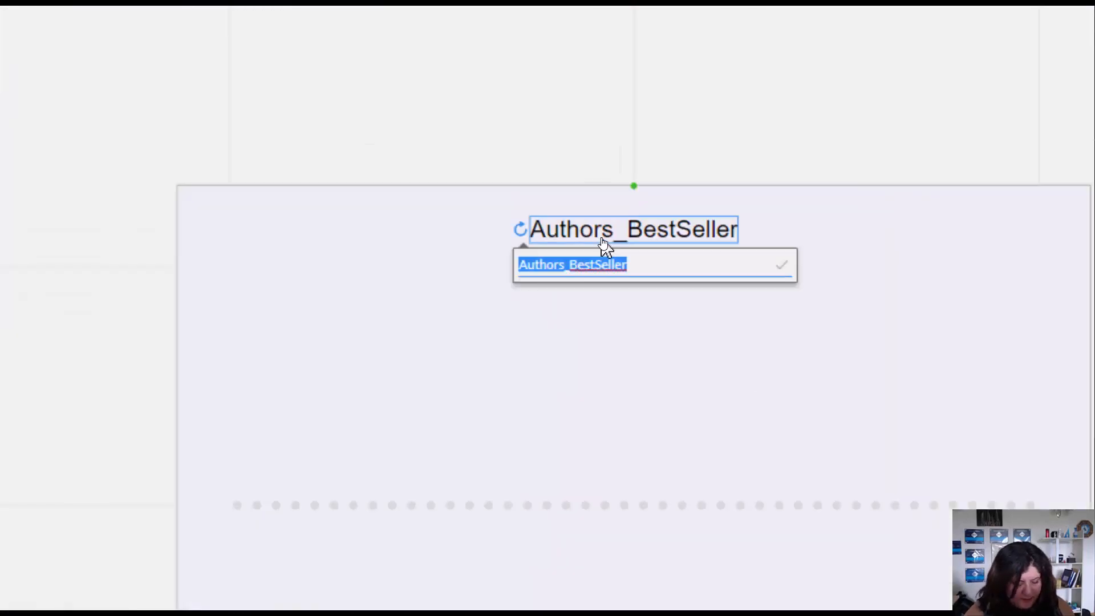
type("Scatter ")
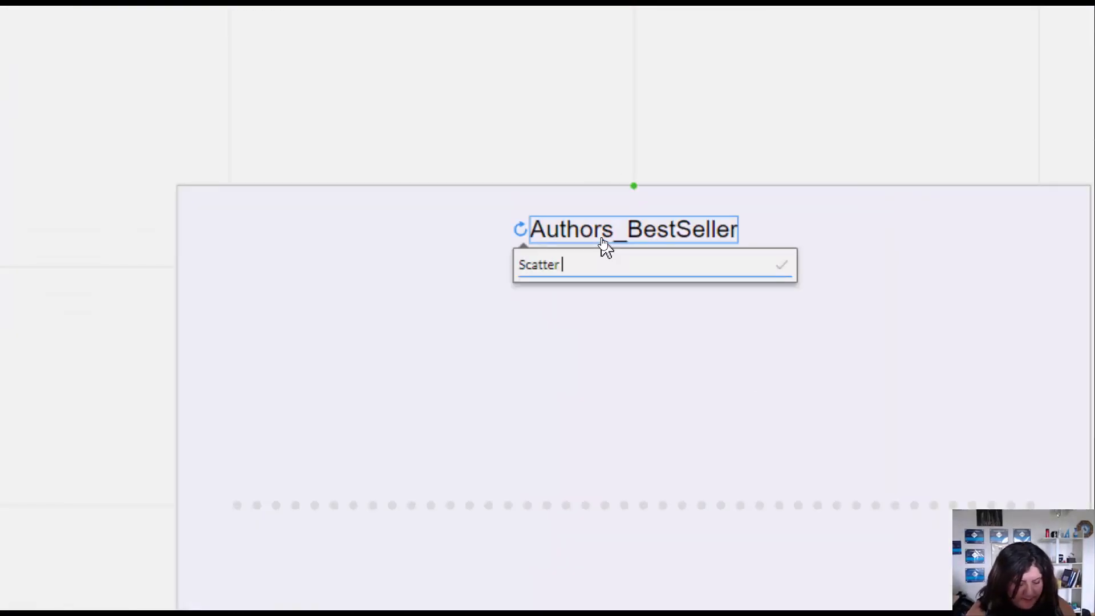
type("Chart")
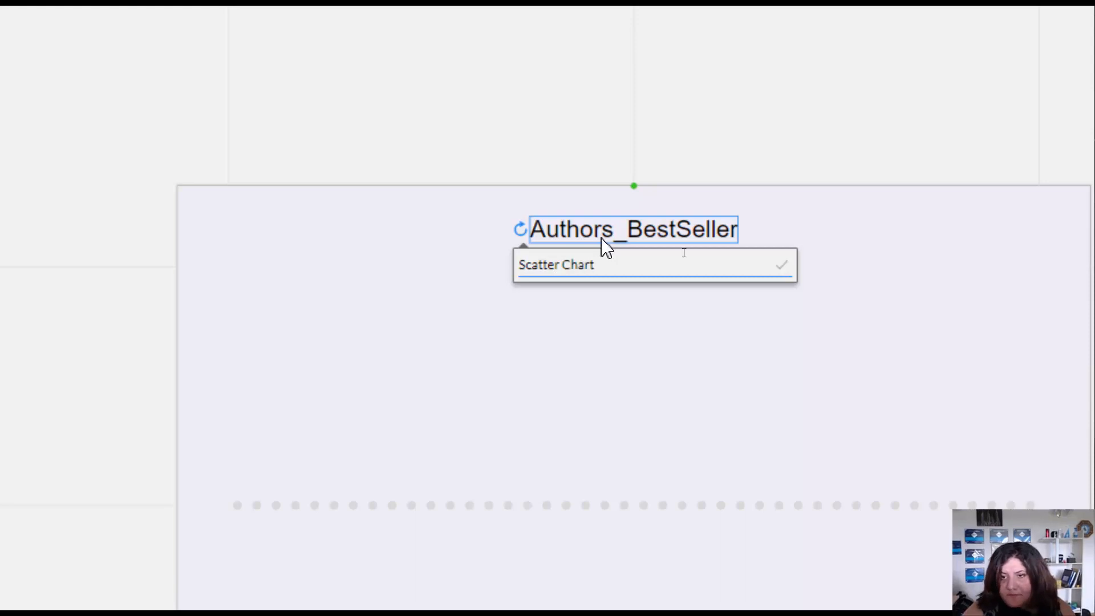
left_click(781, 265)
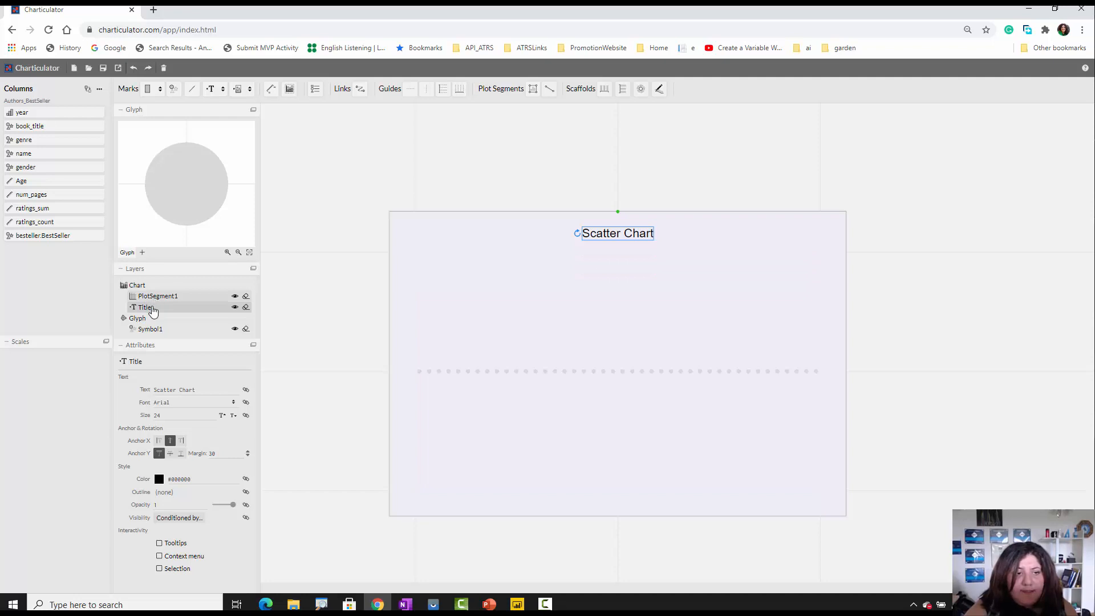
- Examine the attributes of the plot segment, title, glyph and Symbol1 layers and how they relate to the chart's dots
left_click(152, 298)
left_click(150, 308)
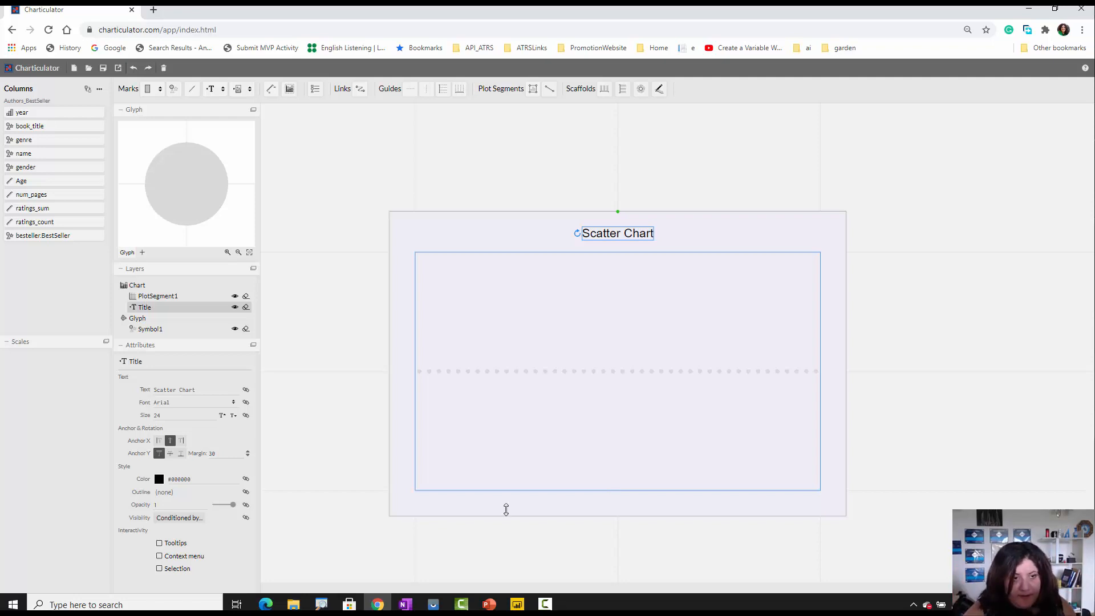
left_click(138, 321)
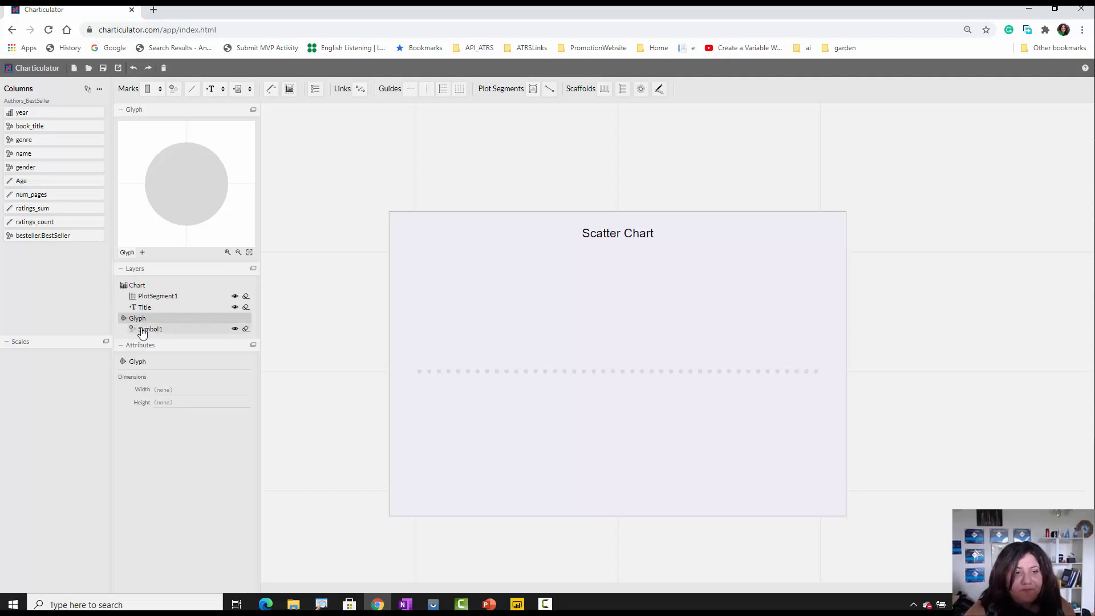
left_click(142, 330)
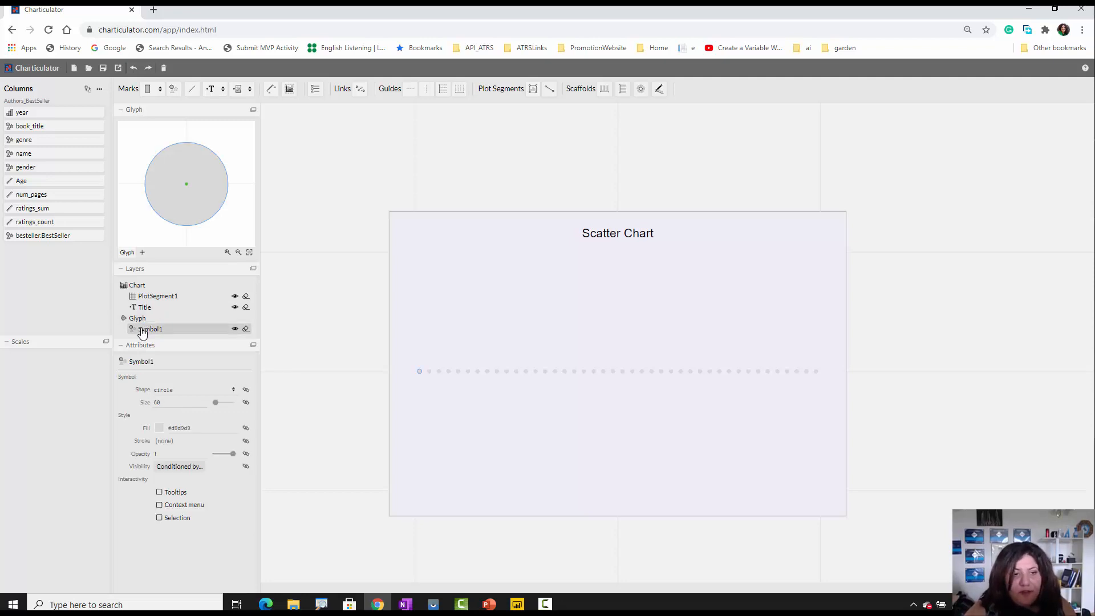
left_click(437, 374)
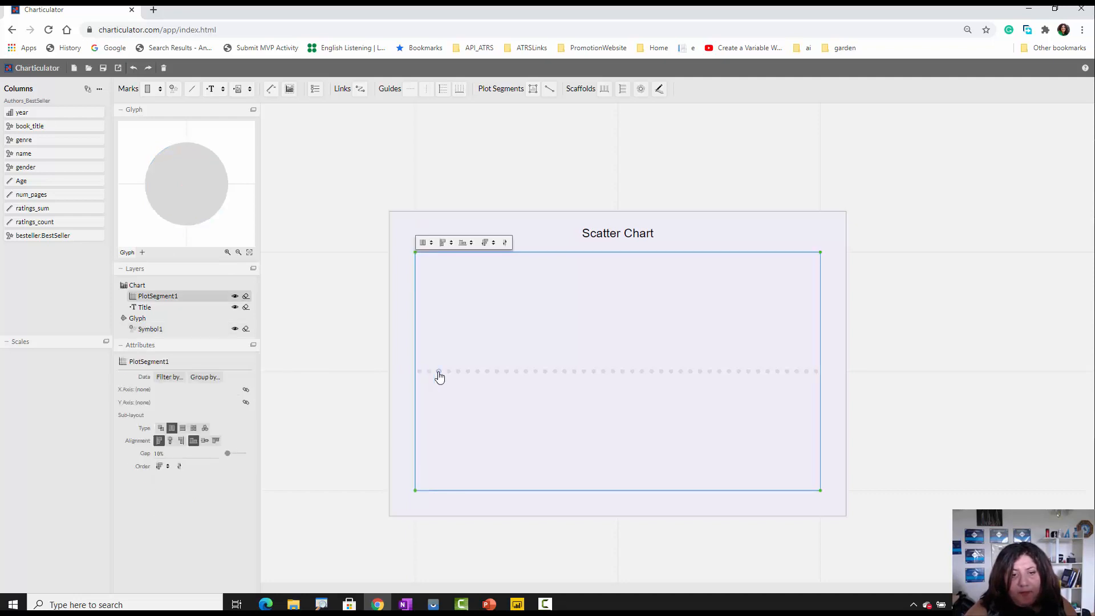
left_click(421, 373)
left_click(420, 375)
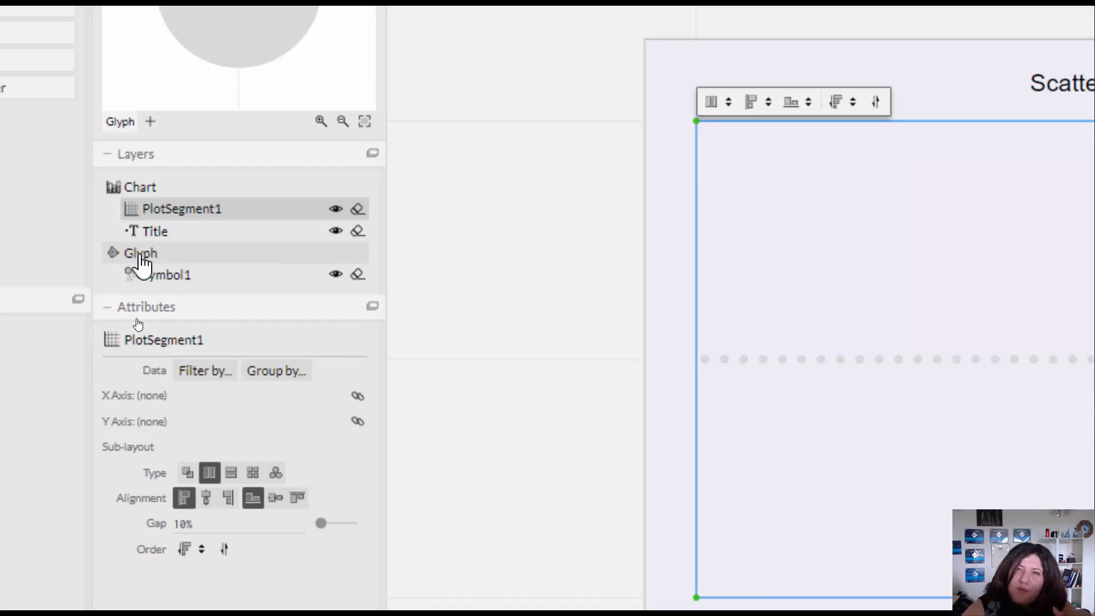
left_click(175, 277)
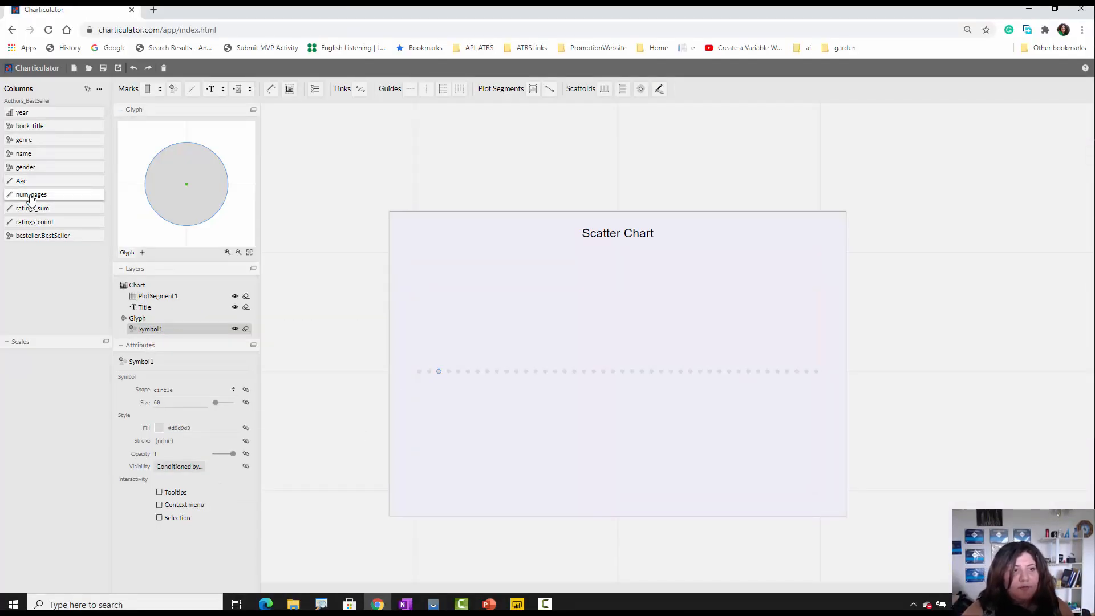
- Map num_pages to the plot segment's X axis and ratings_sum to its Y axis
left_click_drag(31, 199, 573, 498)
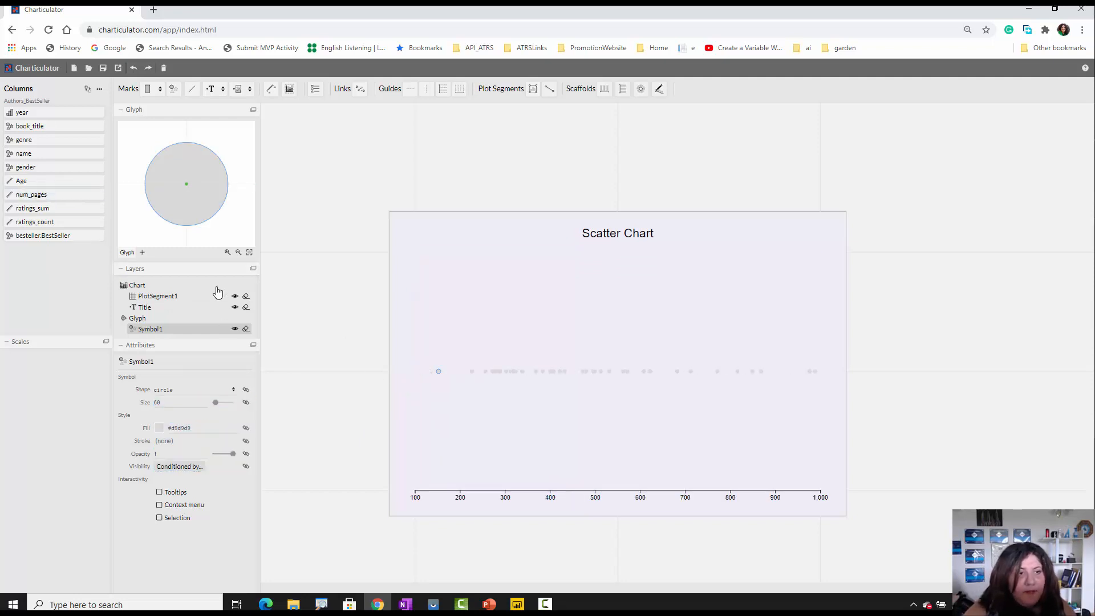
left_click_drag(50, 212, 414, 293)
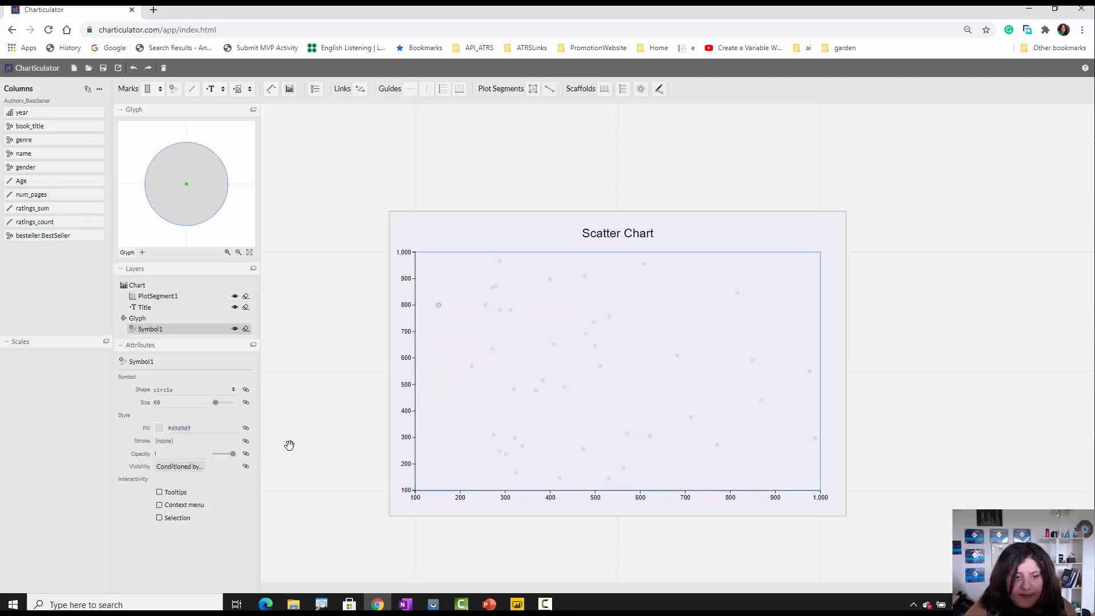
- Set the chart's background color to near-white #fcfbfd from the ColorBrewer palette
left_click(160, 287)
left_click(160, 493)
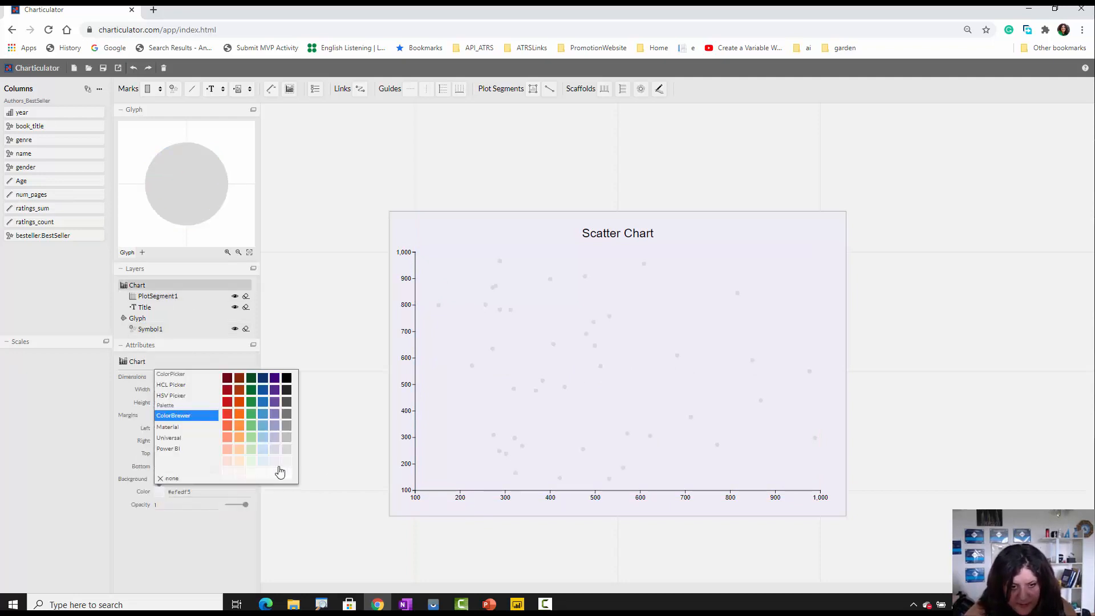
left_click(276, 474)
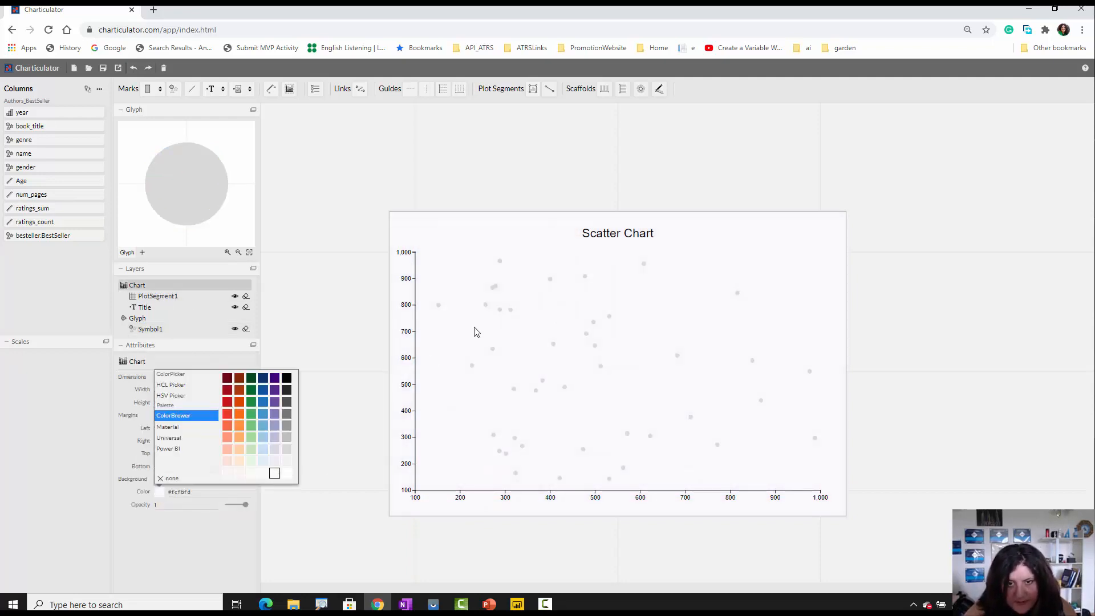
left_click(489, 238)
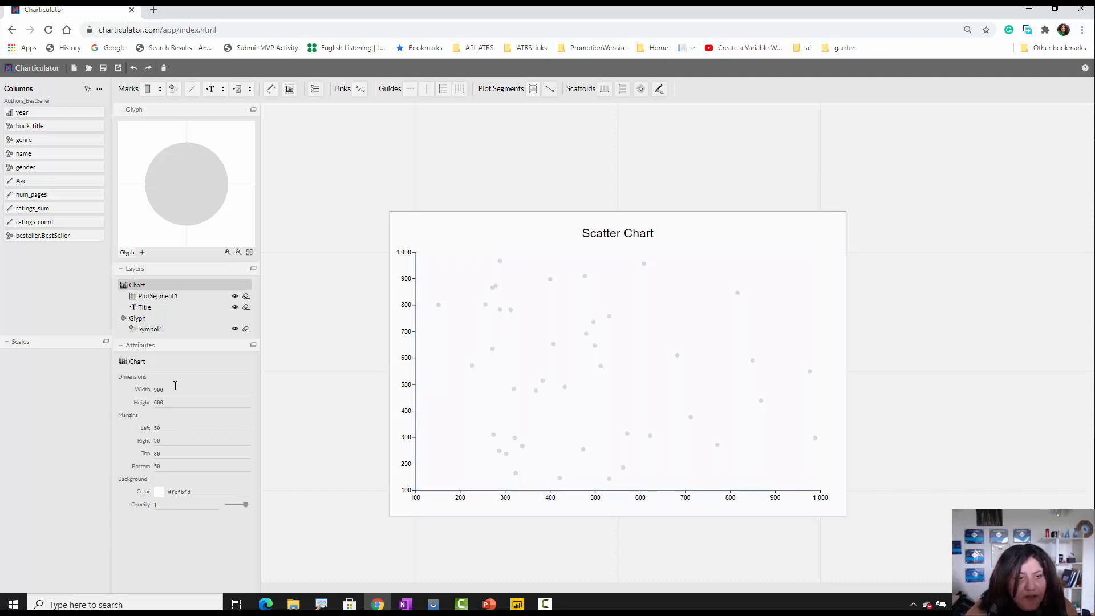
- Map the year column to the fill color of Symbol1
left_click(168, 330)
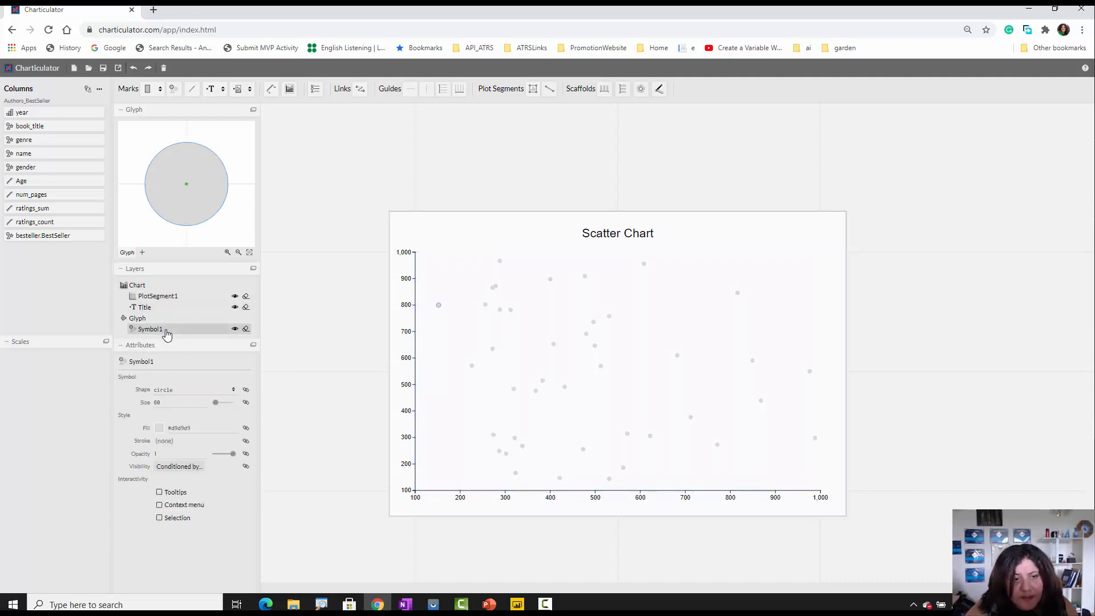
left_click(174, 426)
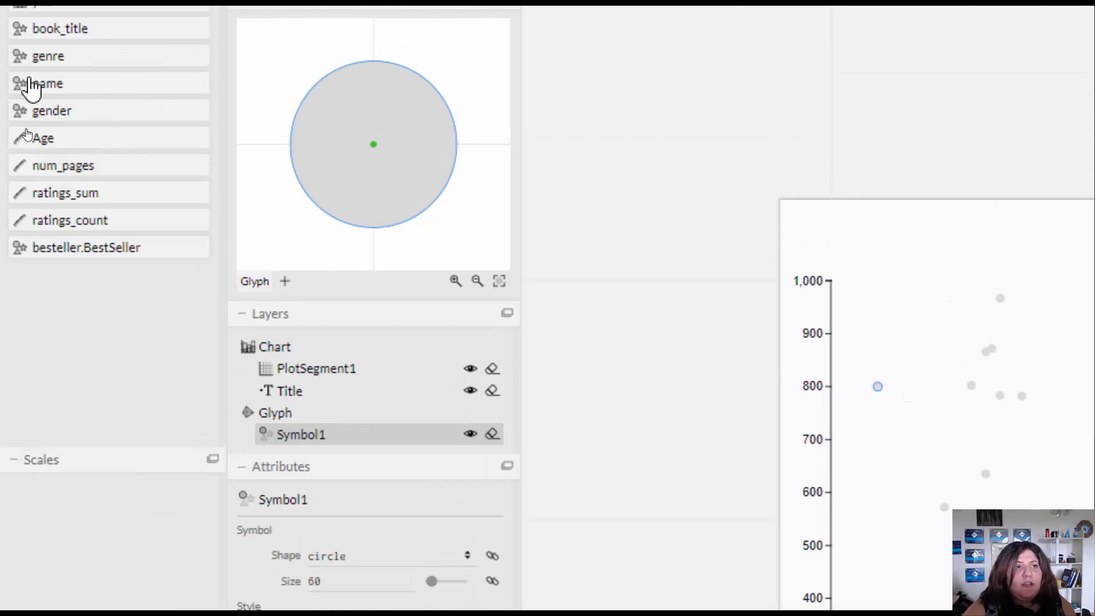
left_click_drag(21, 8, 347, 577)
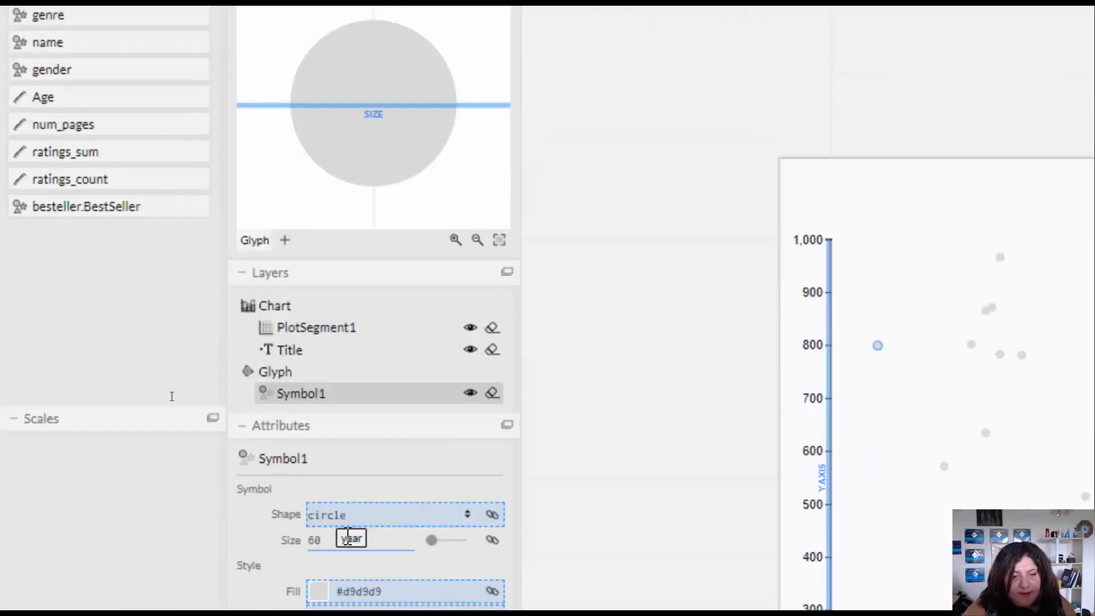
mouse_move(348, 536)
left_mouse_down()
mouse_move(342, 509)
mouse_move(340, 593)
mouse_move(340, 549)
left_mouse_up()
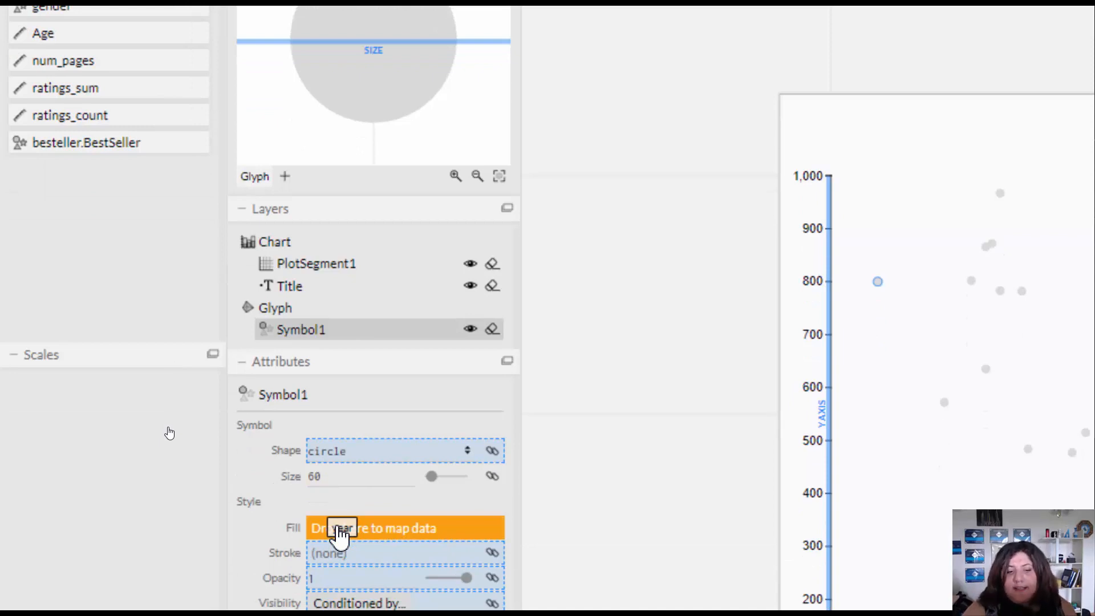
left_click_drag(340, 534, 338, 493)
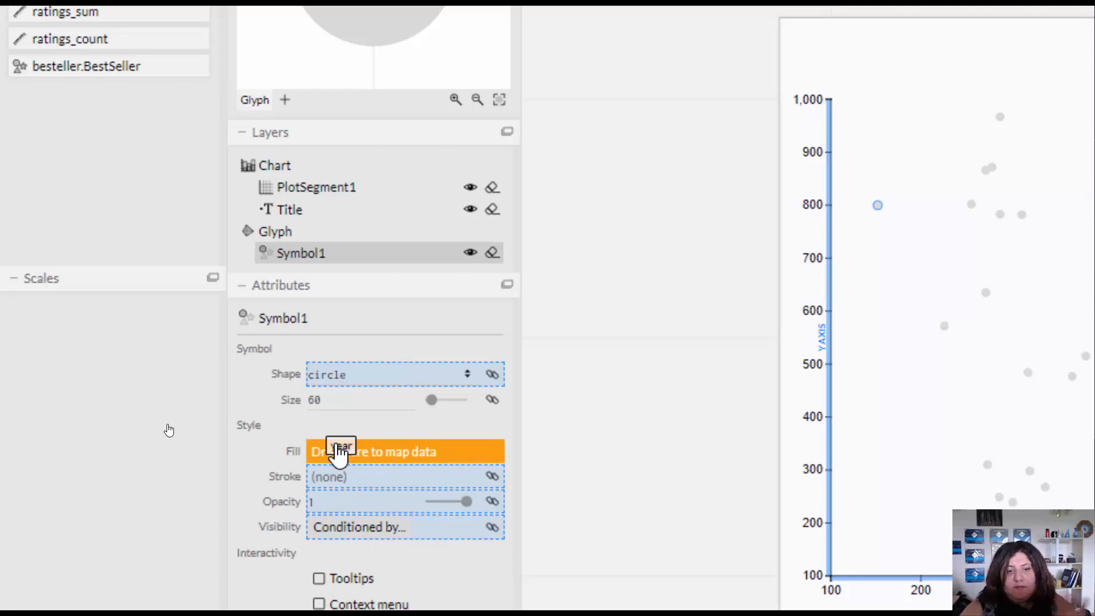
left_click_drag(340, 452, 340, 454)
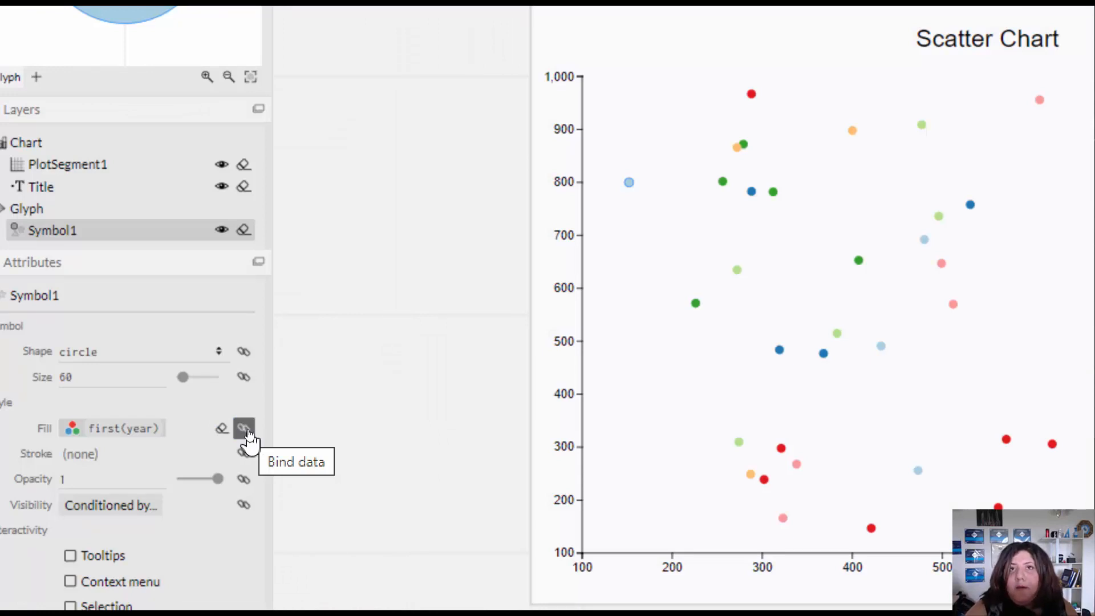
- Add a legend for the year color mapping and try its vertical and horizontal orientations, ending with horizontal
left_click(249, 436)
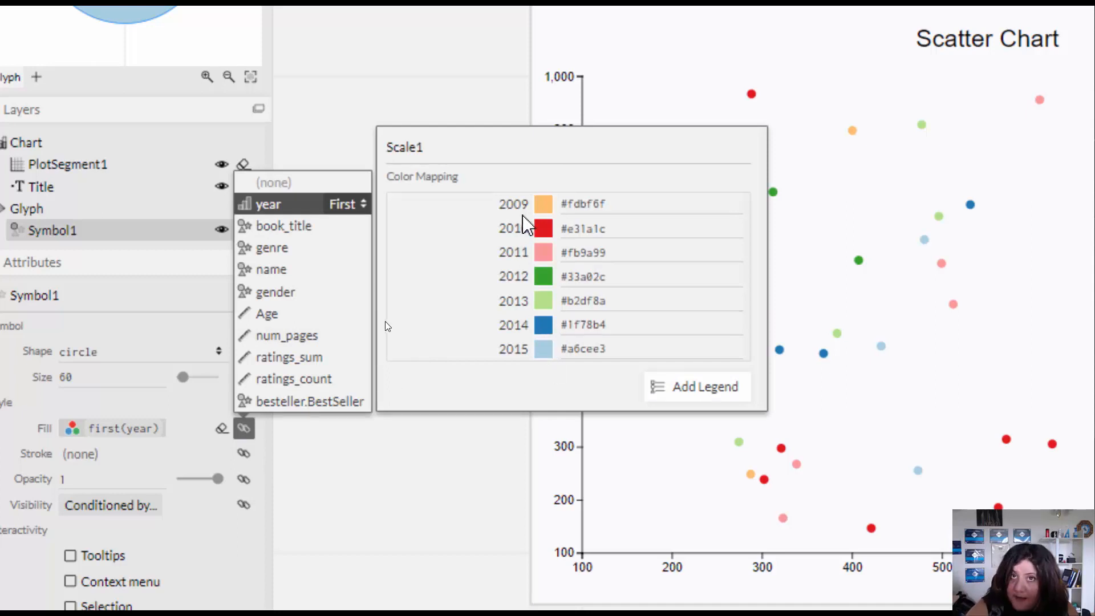
left_click(724, 388)
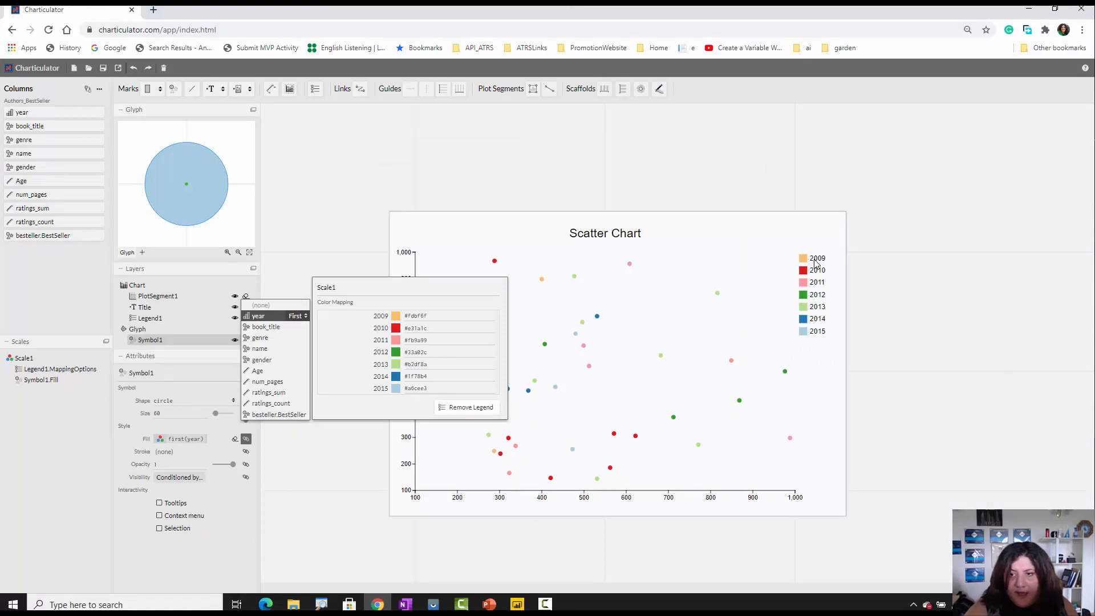
left_click(151, 319)
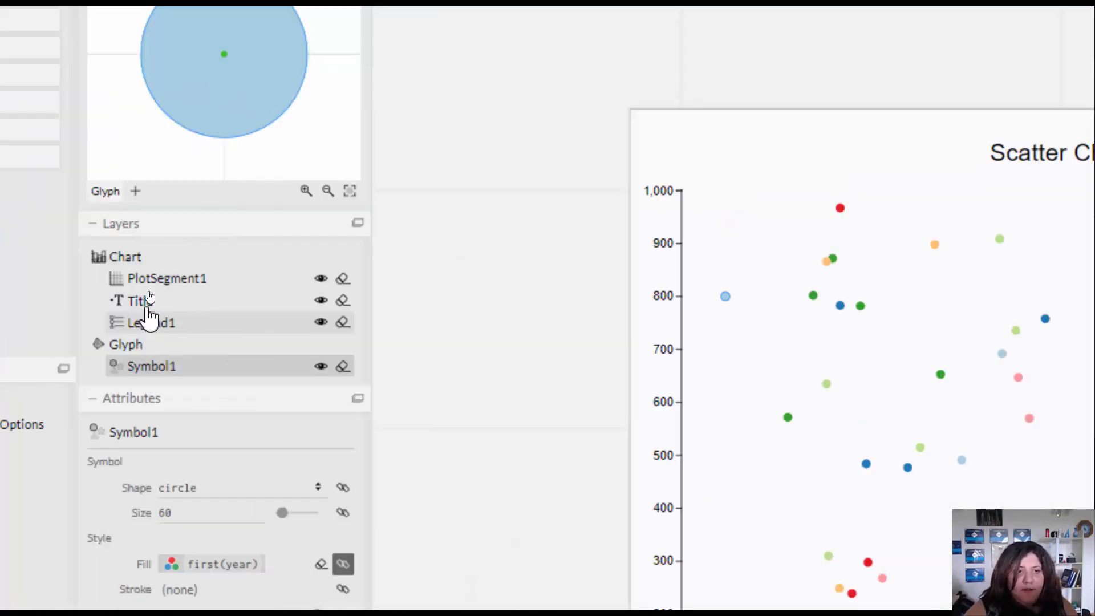
left_click(153, 323)
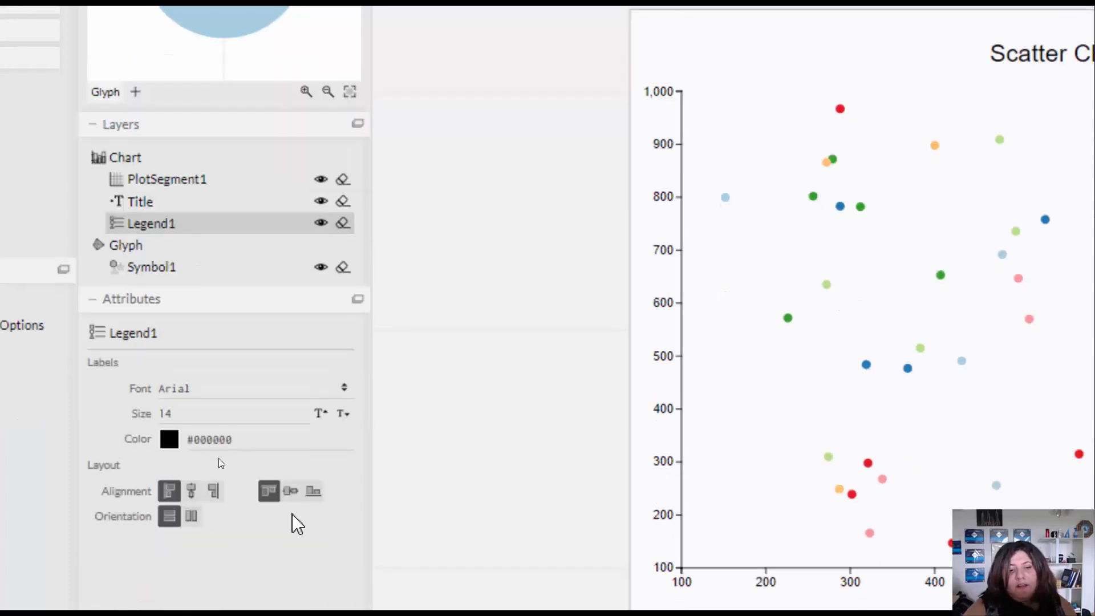
left_click(190, 519)
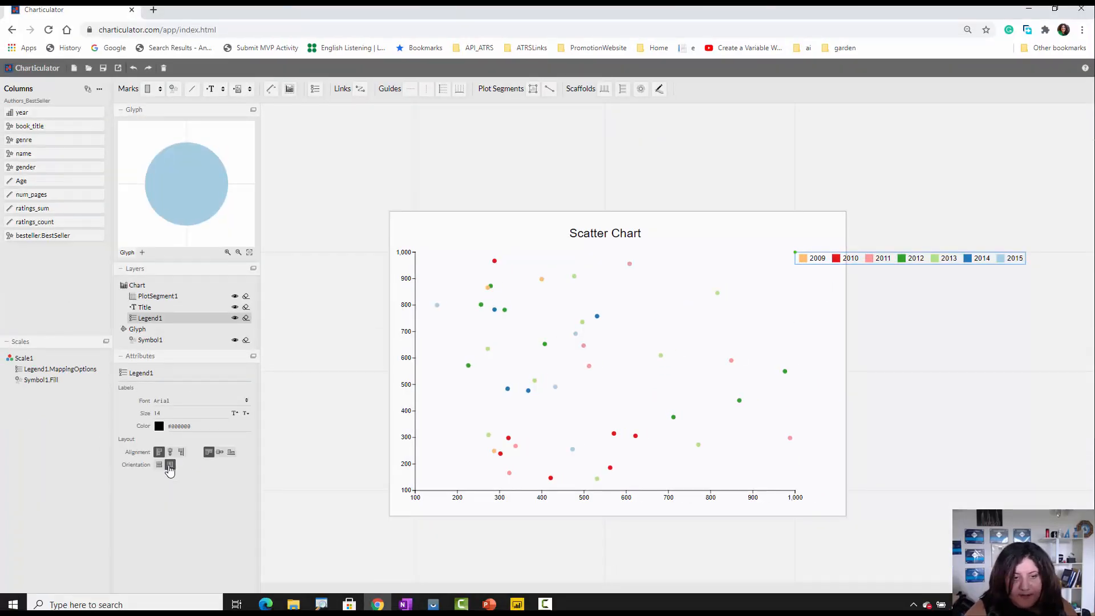
left_click(170, 465)
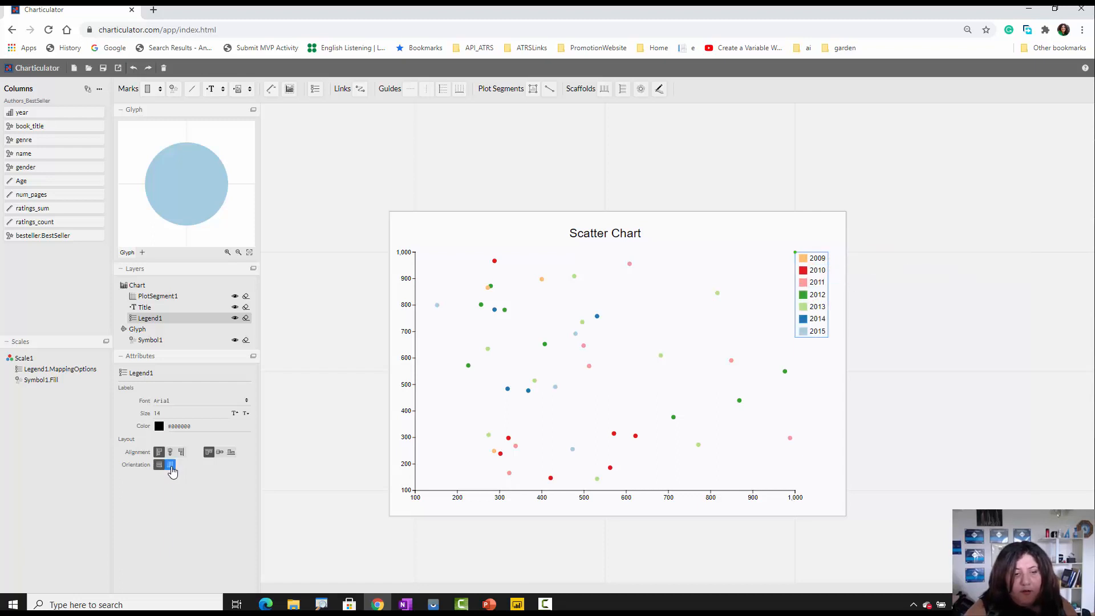
left_click(160, 465)
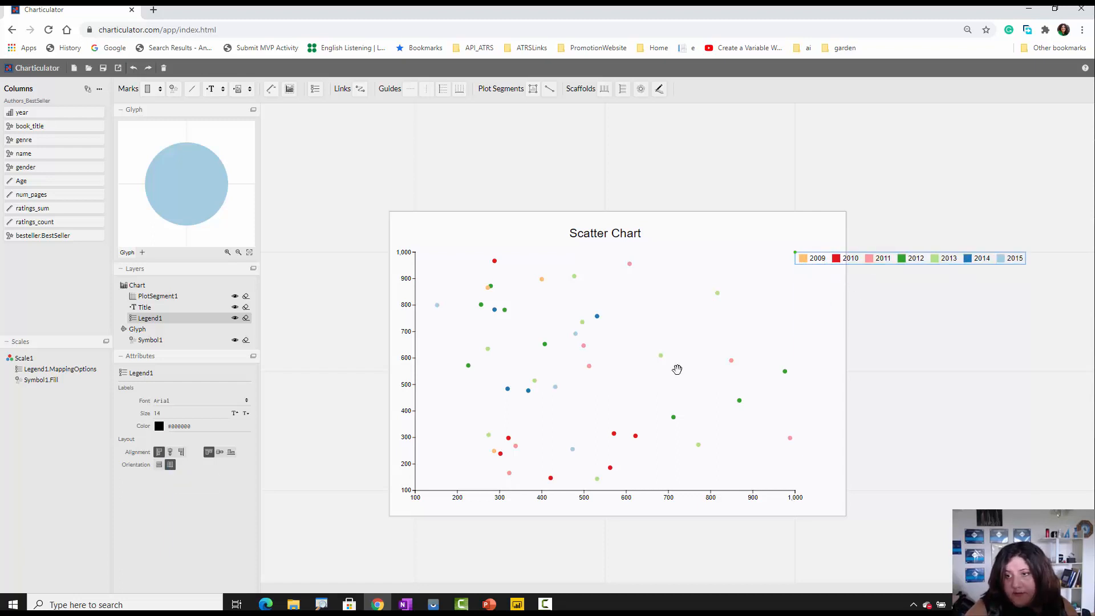
- Align the year legend to the right horizontally and to the middle vertically
left_click(220, 453)
left_click(182, 452)
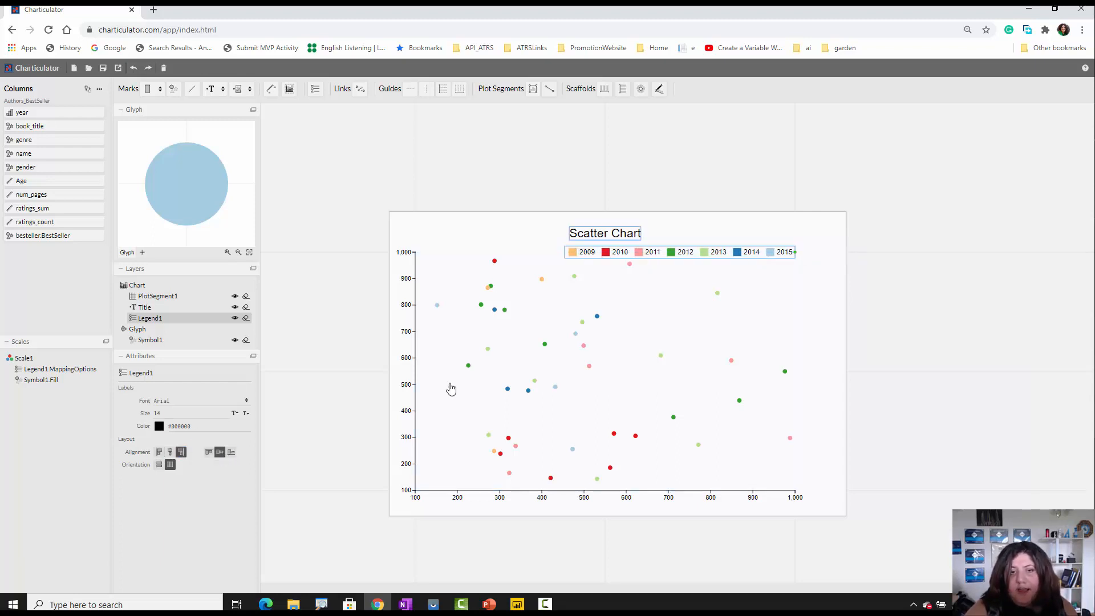
left_click(160, 298)
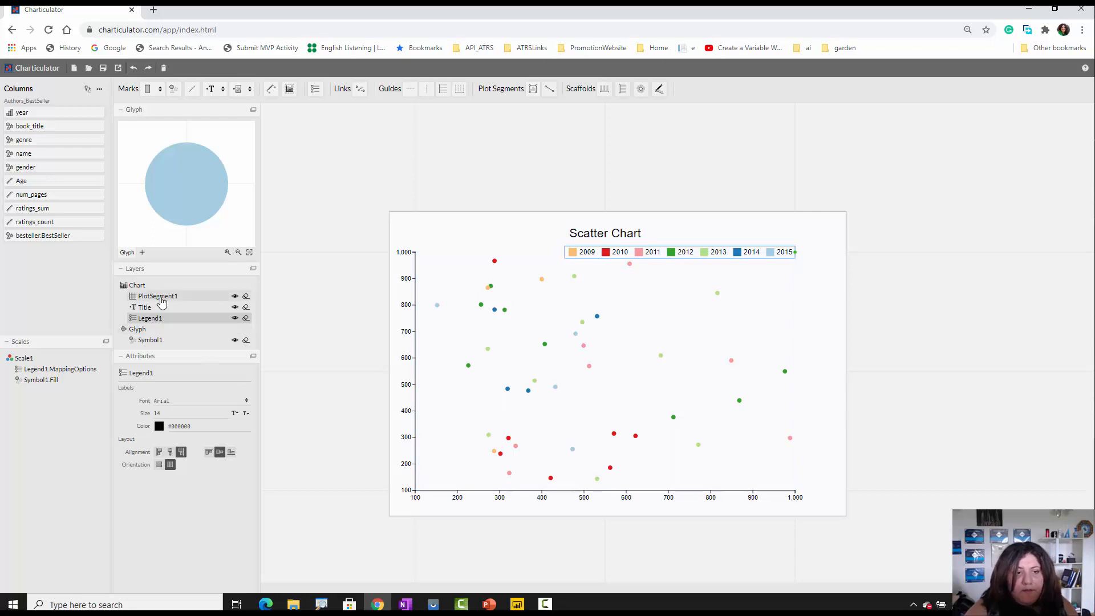
left_click(180, 425)
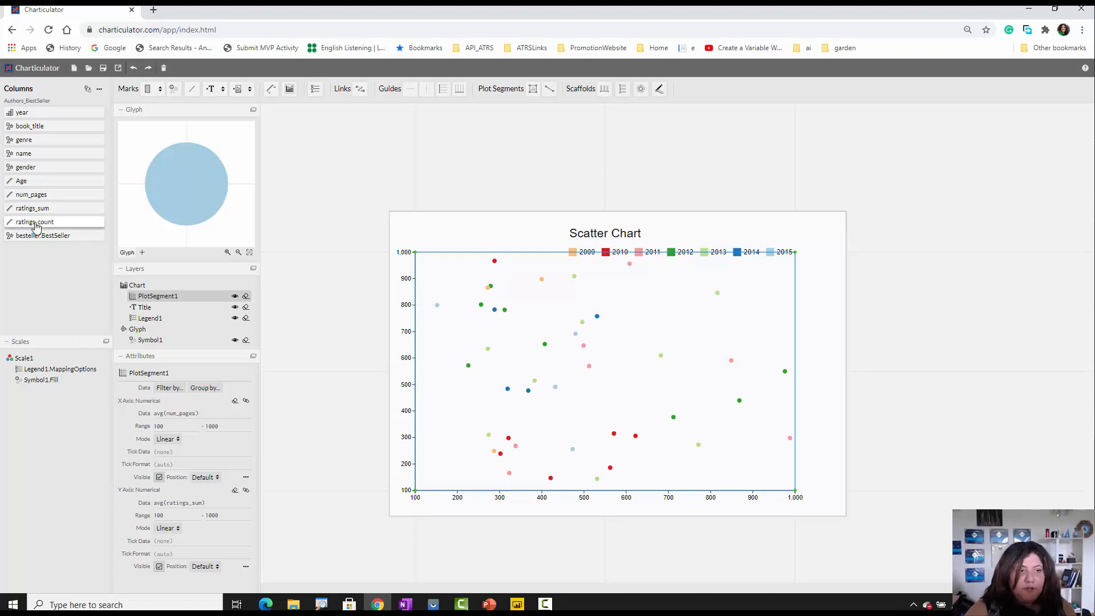
- Map ratings_count to the size of Symbol1 and set the size scale's range to 100–2000
left_click(151, 339)
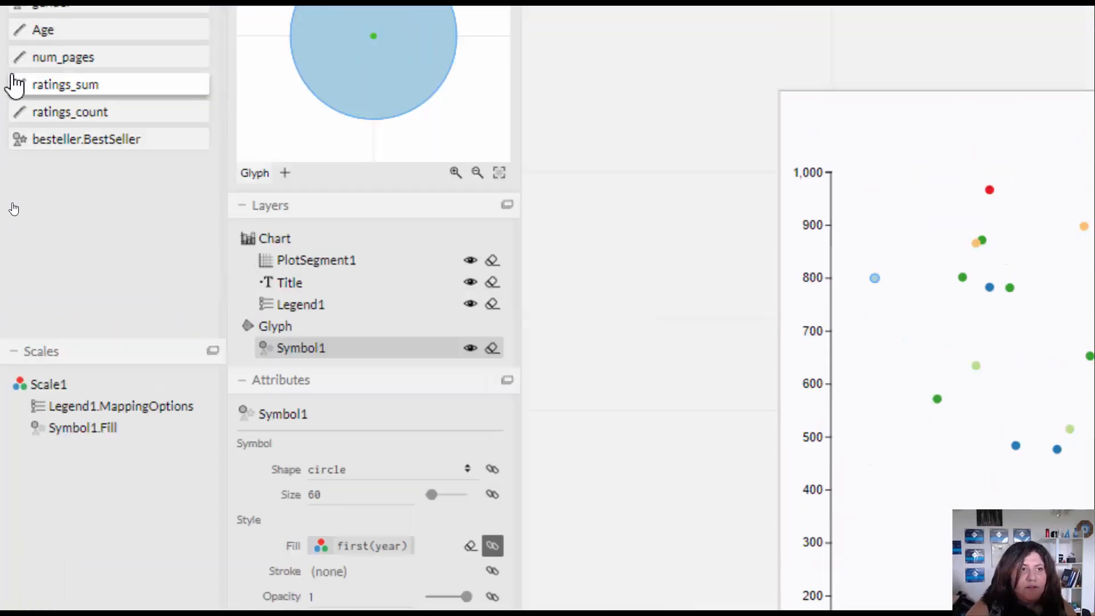
left_click_drag(43, 121, 341, 509)
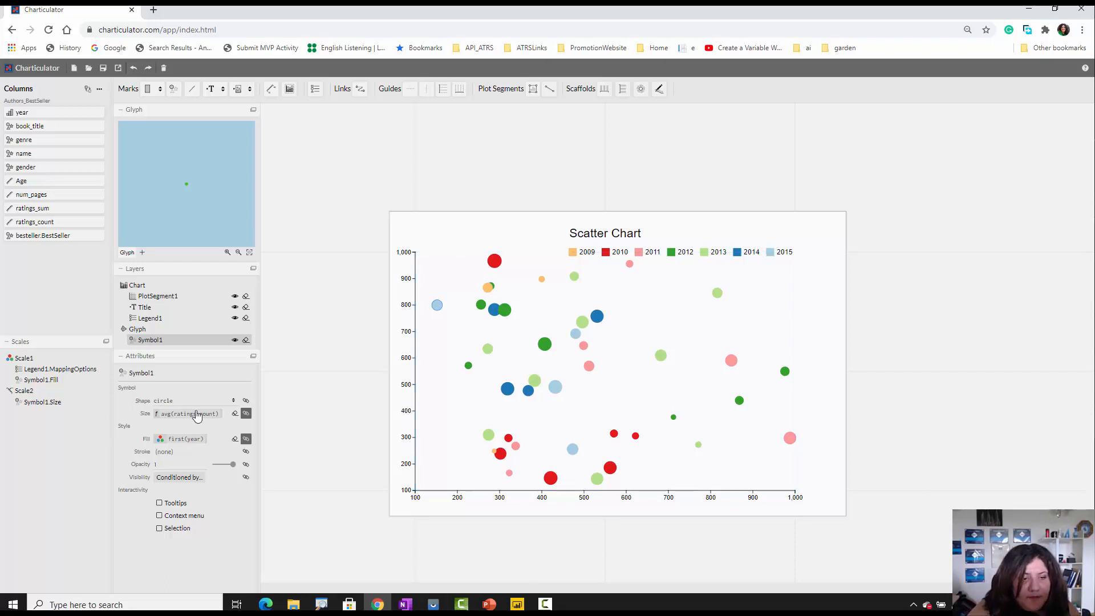
left_click(245, 418)
left_click(395, 375)
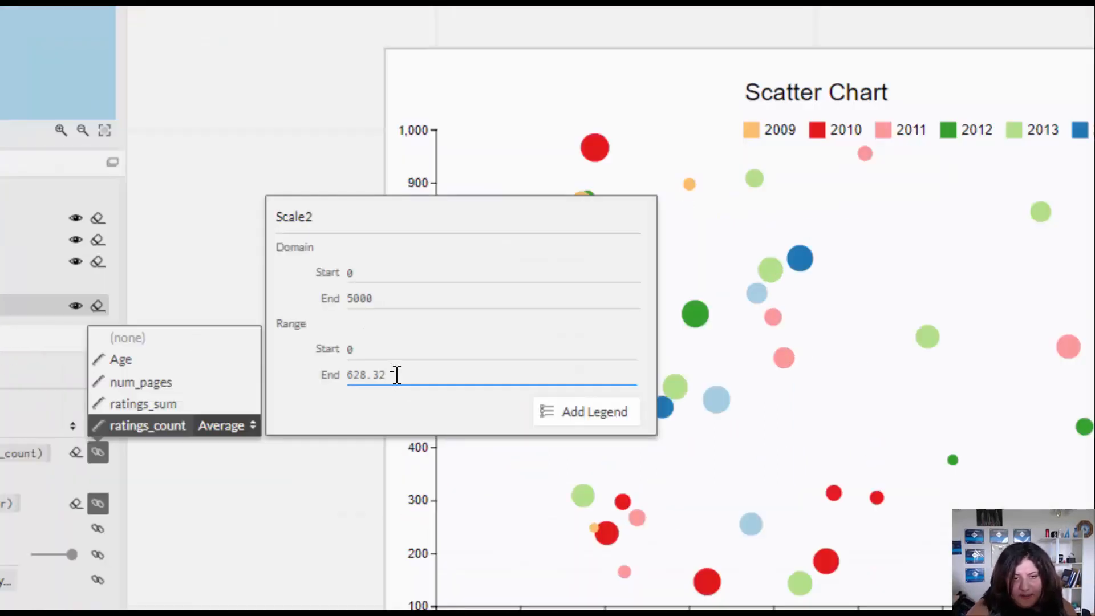
left_click(393, 363)
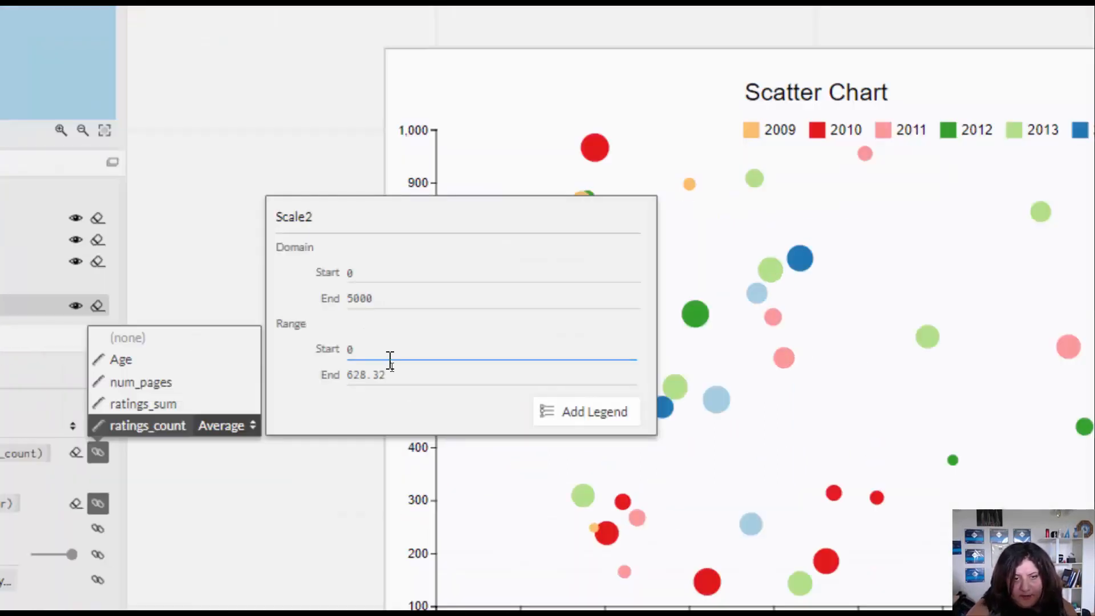
double_click(393, 364)
type("100")
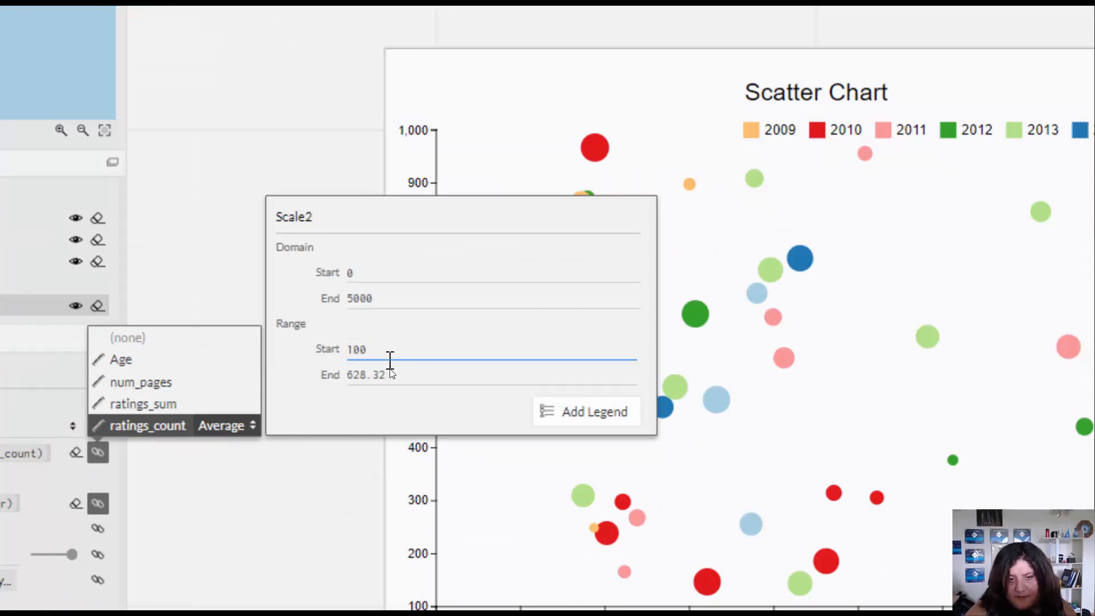
double_click(385, 372)
type("2000")
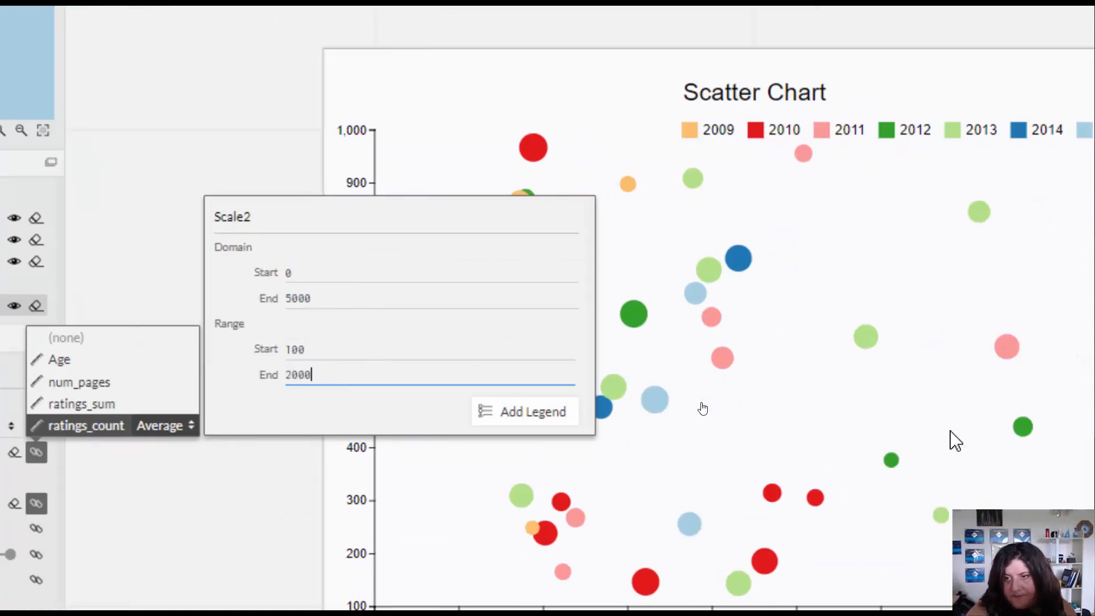
left_click(1009, 432)
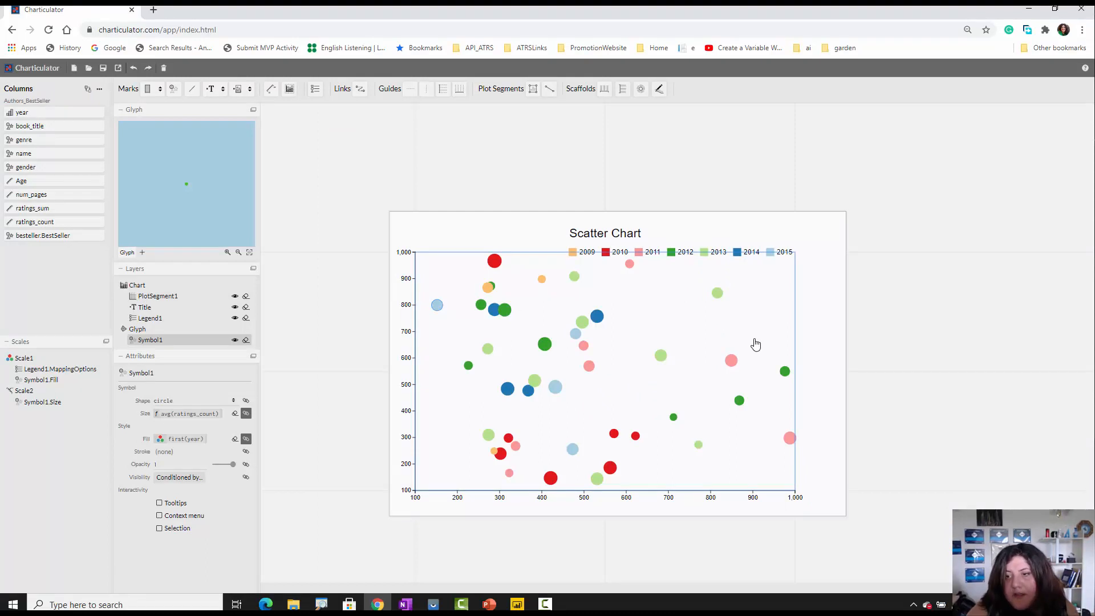
- Widen the plot area to a right margin of about 45 and start PlotSegment1's X and Y axis ranges at 0
left_click_drag(795, 322, 816, 342)
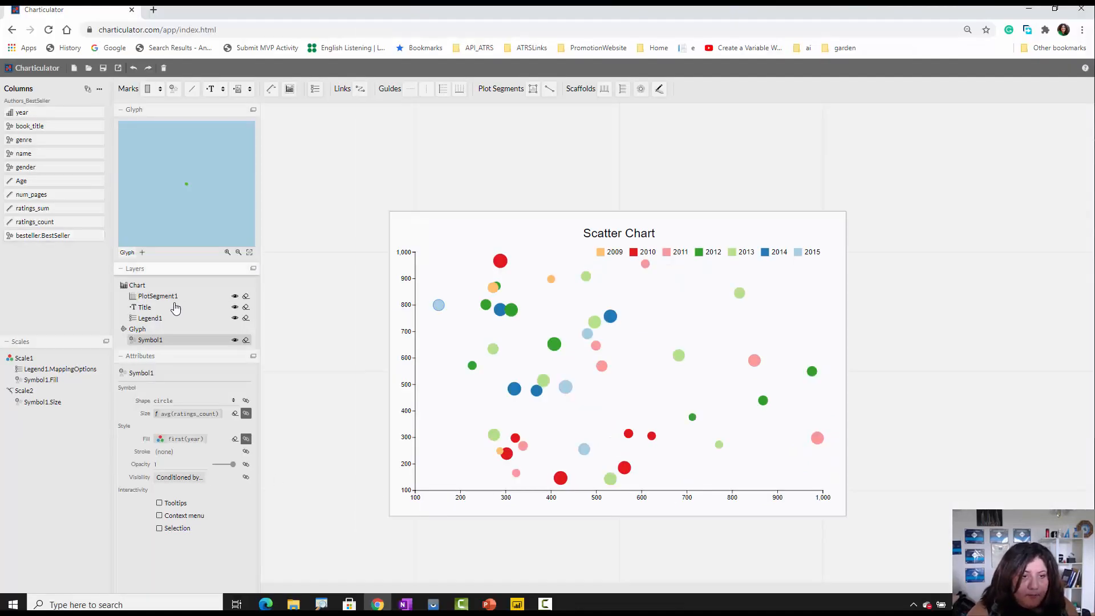
left_click(171, 297)
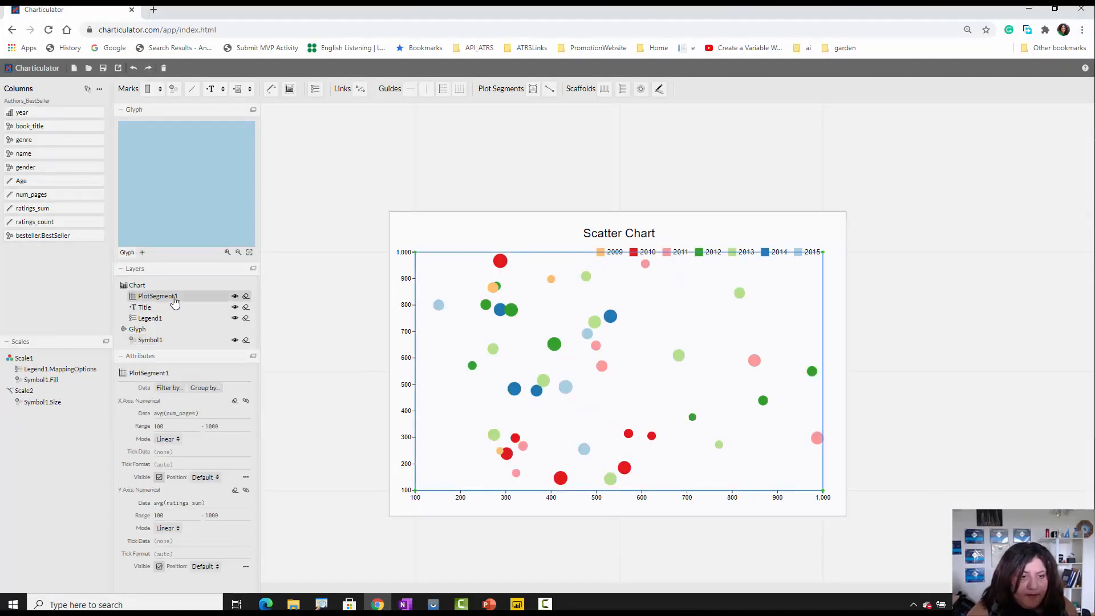
left_click(170, 427)
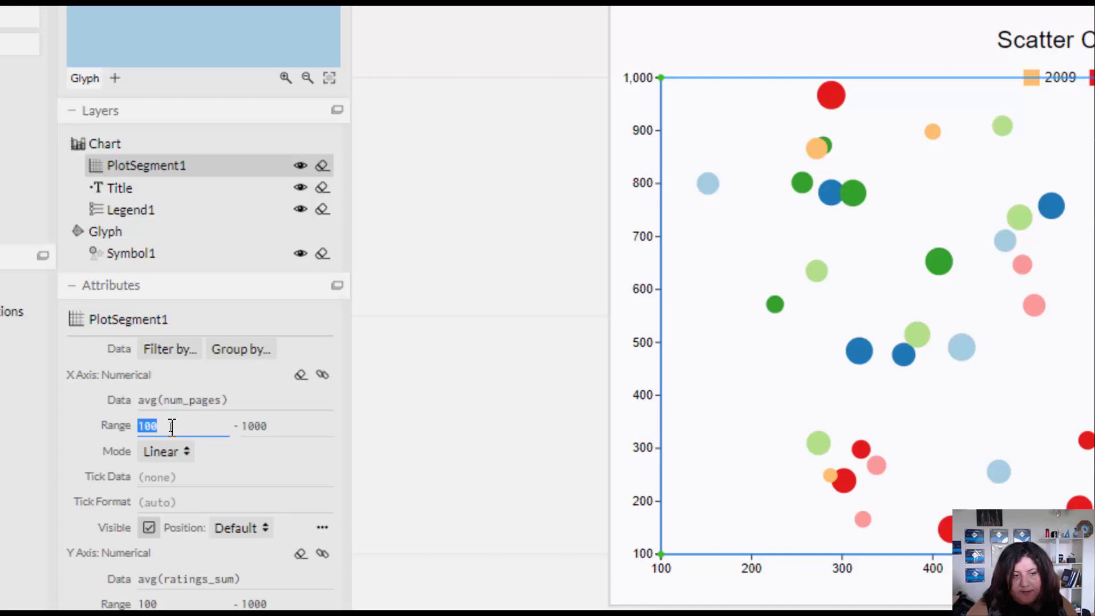
type("0")
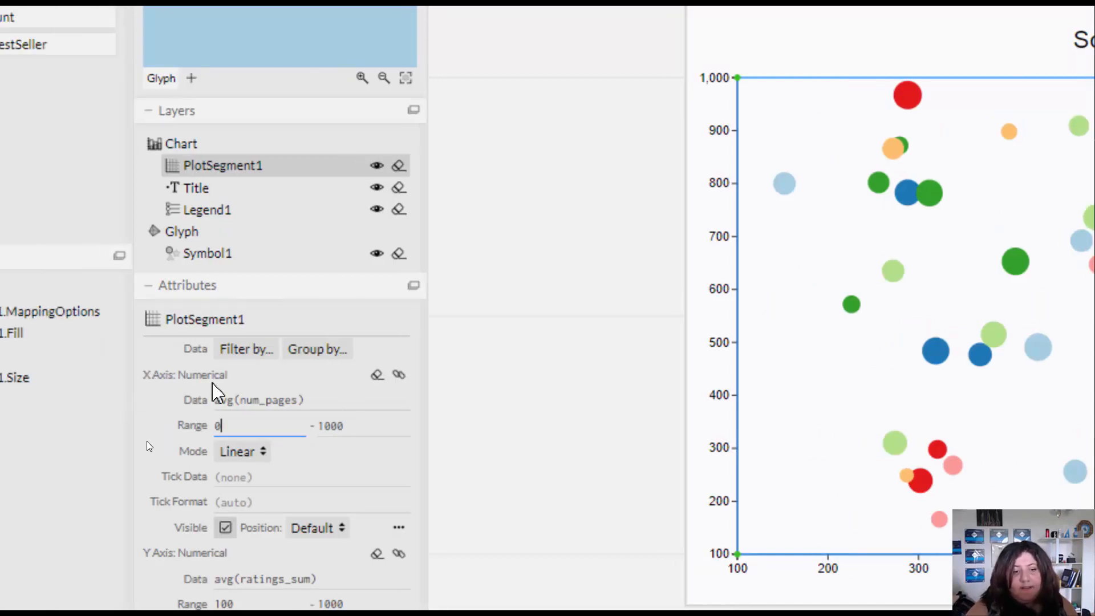
left_click(230, 504)
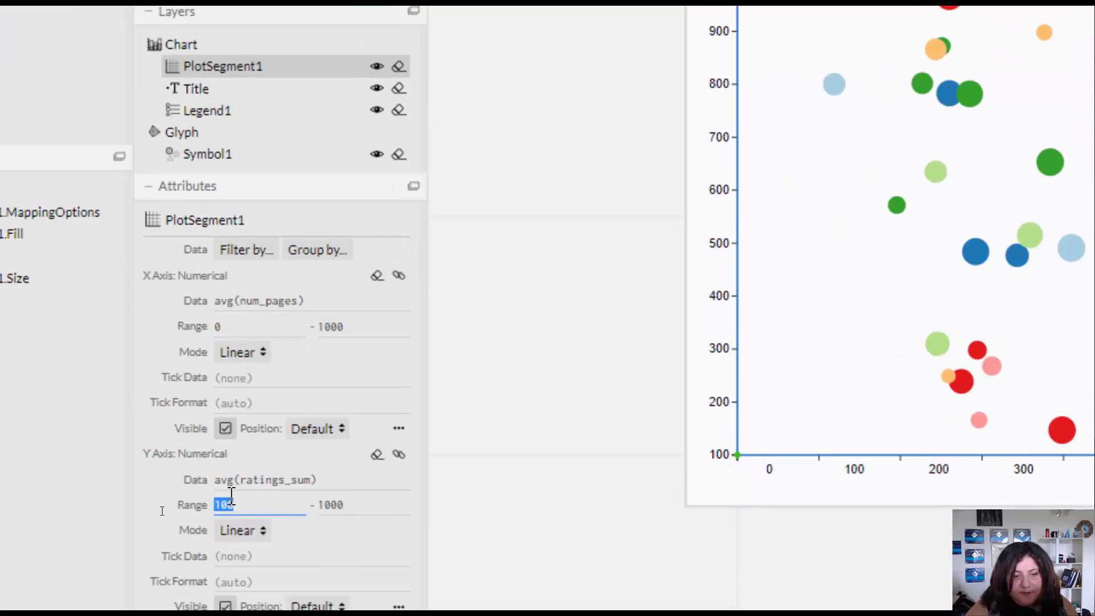
type("0")
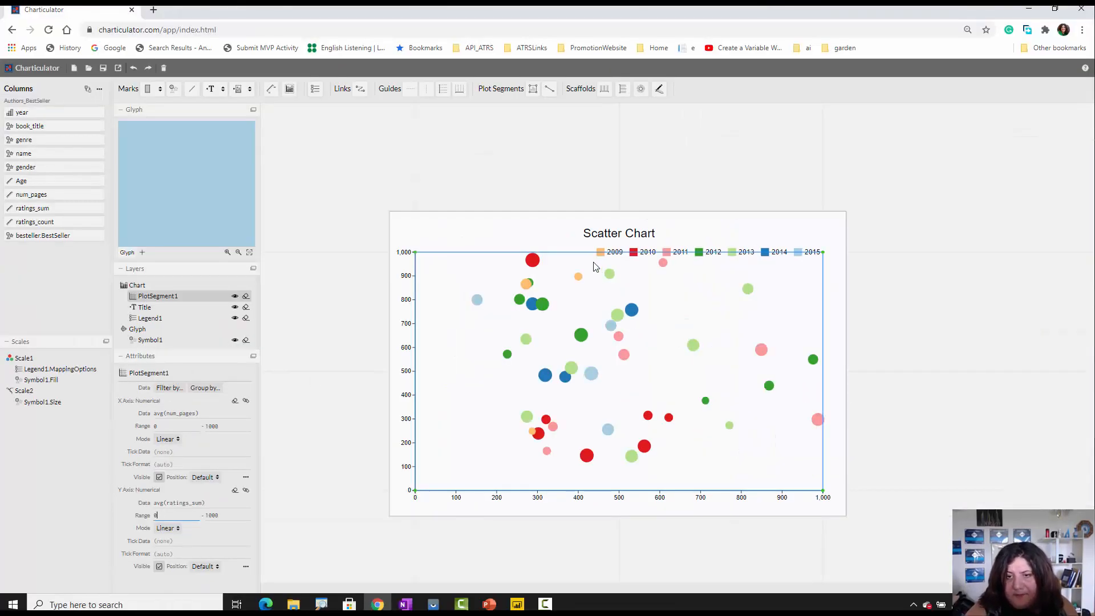
- Set the end of PlotSegment1's Y axis range to 1100
left_click(622, 212)
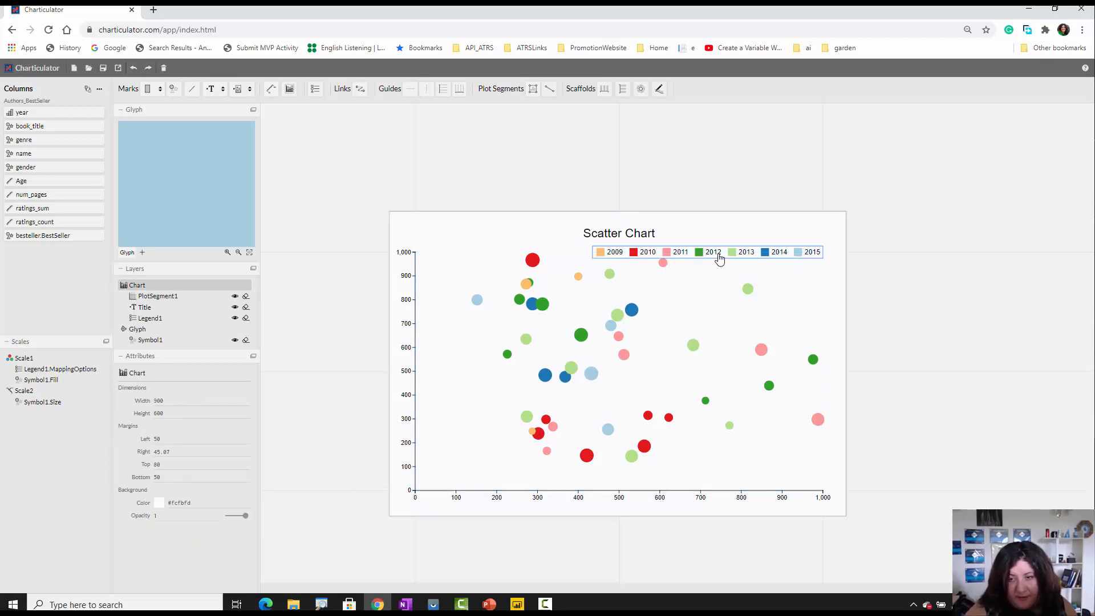
left_click(171, 297)
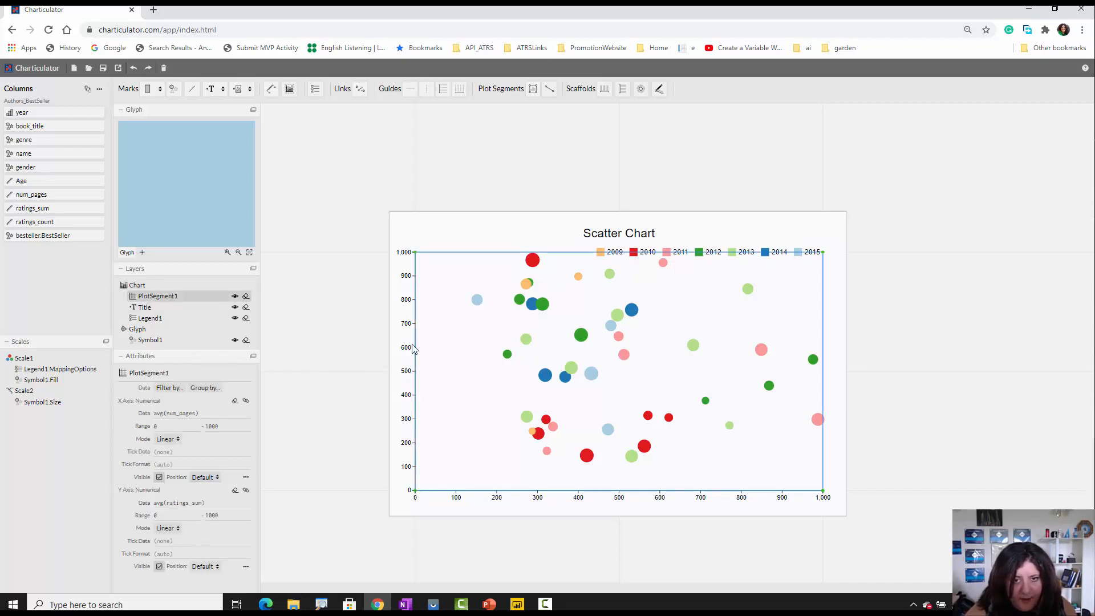
left_click(213, 516)
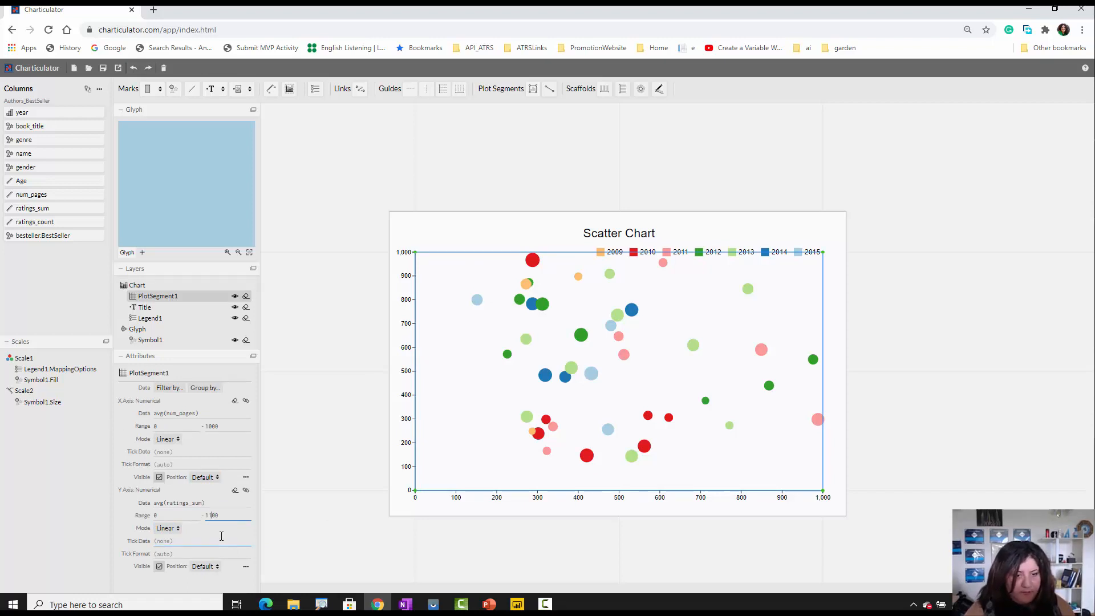
key("Return")
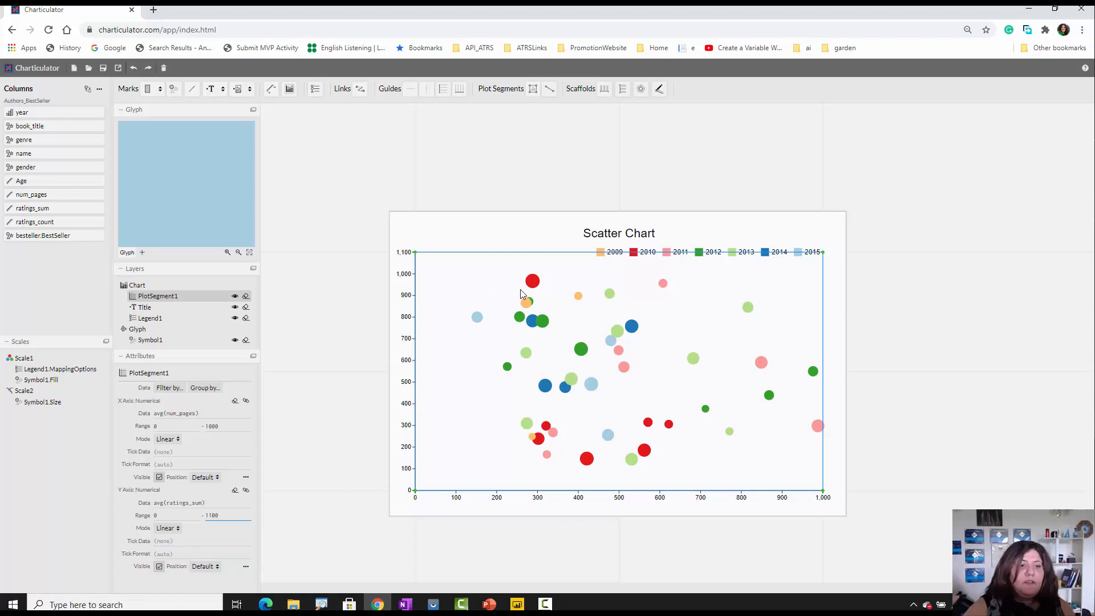
- Give the Symbol1 circles a black #000000 stroke from the ColorBrewer palette
left_click(159, 341)
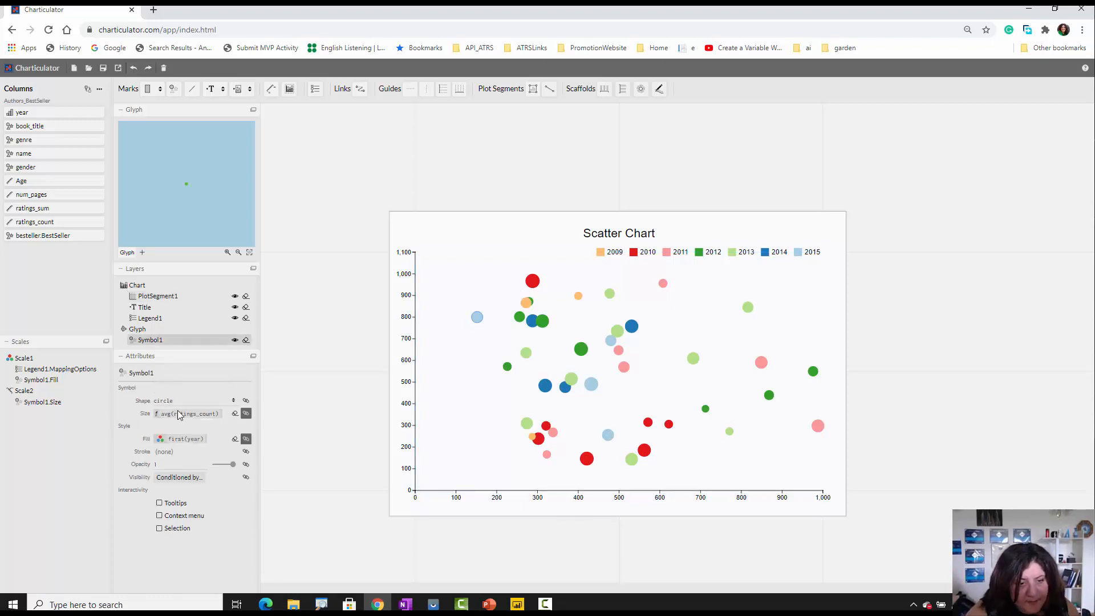
left_click(164, 453)
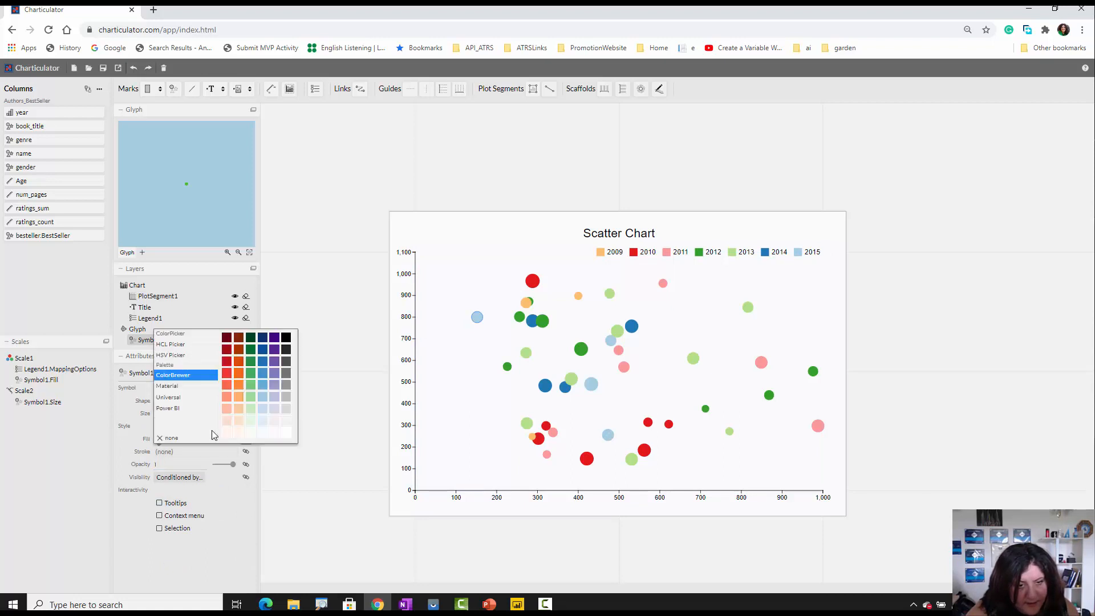
left_click(286, 338)
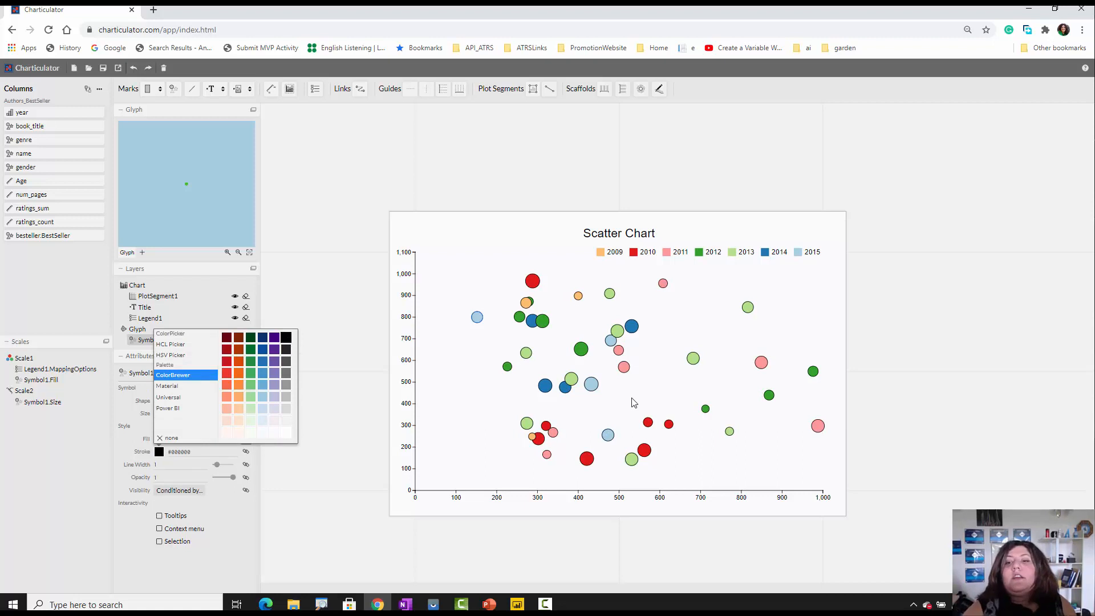
left_click(551, 244)
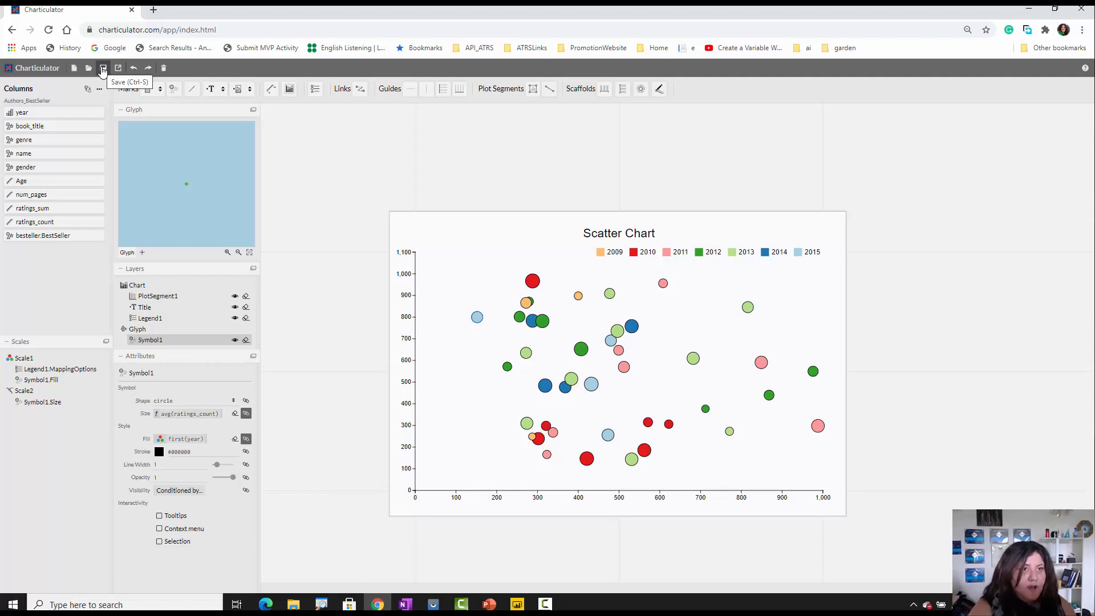
- Save the chart to My Charts under the name "scatter chart"
left_click(103, 69)
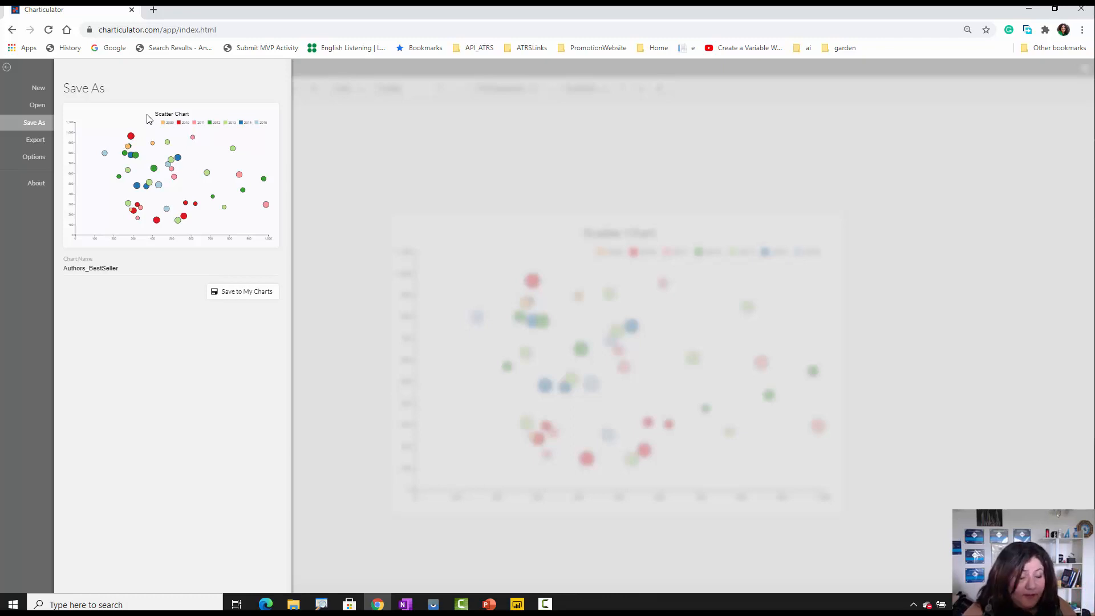
double_click(91, 266)
type("scatter chart")
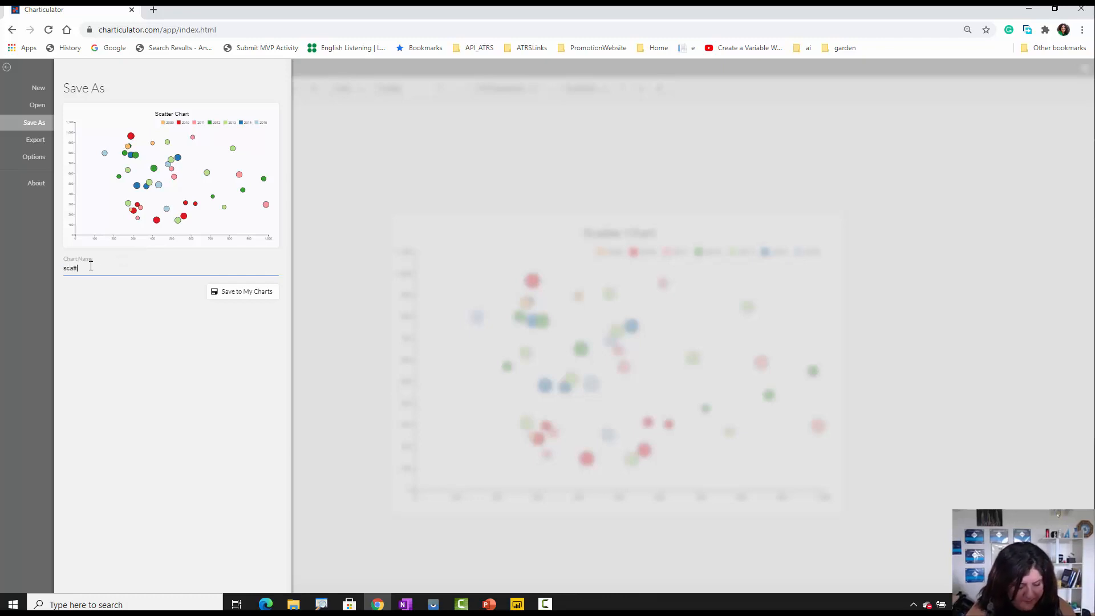
left_click(236, 294)
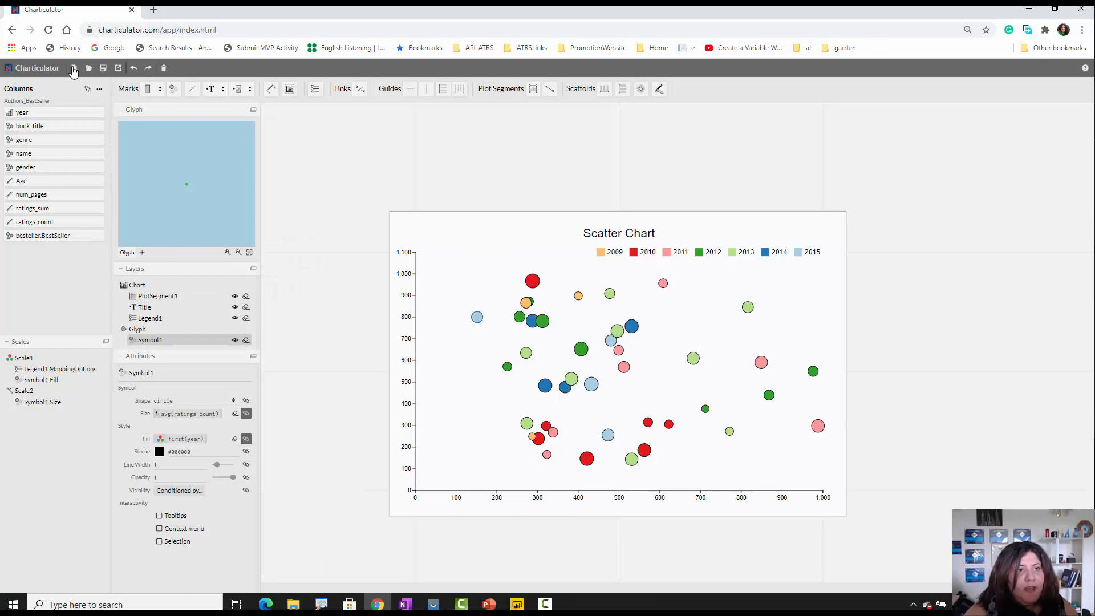
left_click(73, 71)
left_click(471, 178)
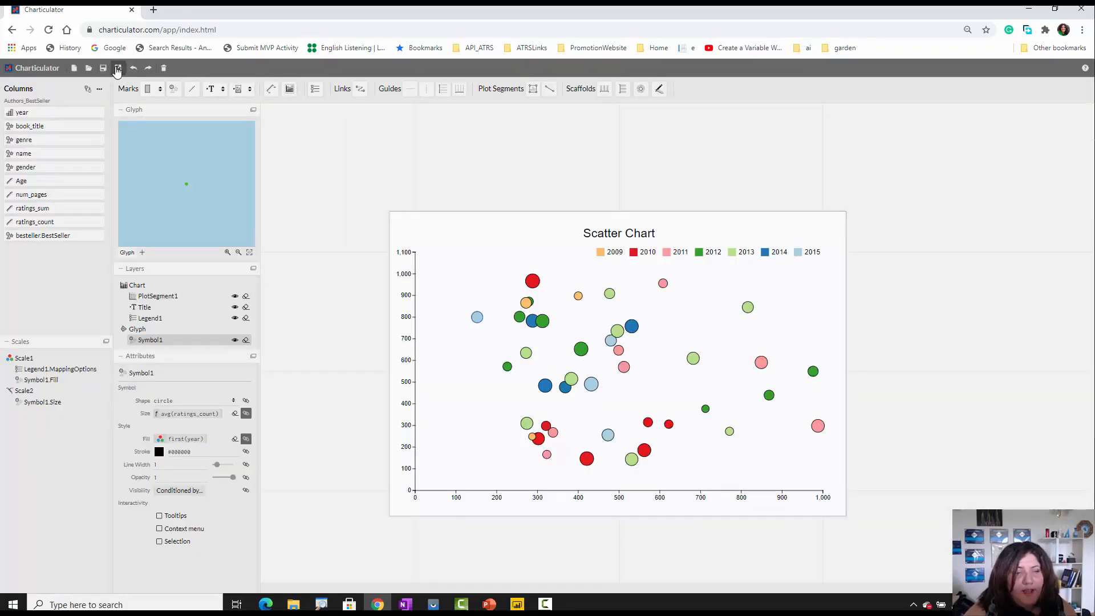
- Choose Power BI Custom Visual as the export format and review its data mapping, axis, scale and exposed object settings
left_click(117, 69)
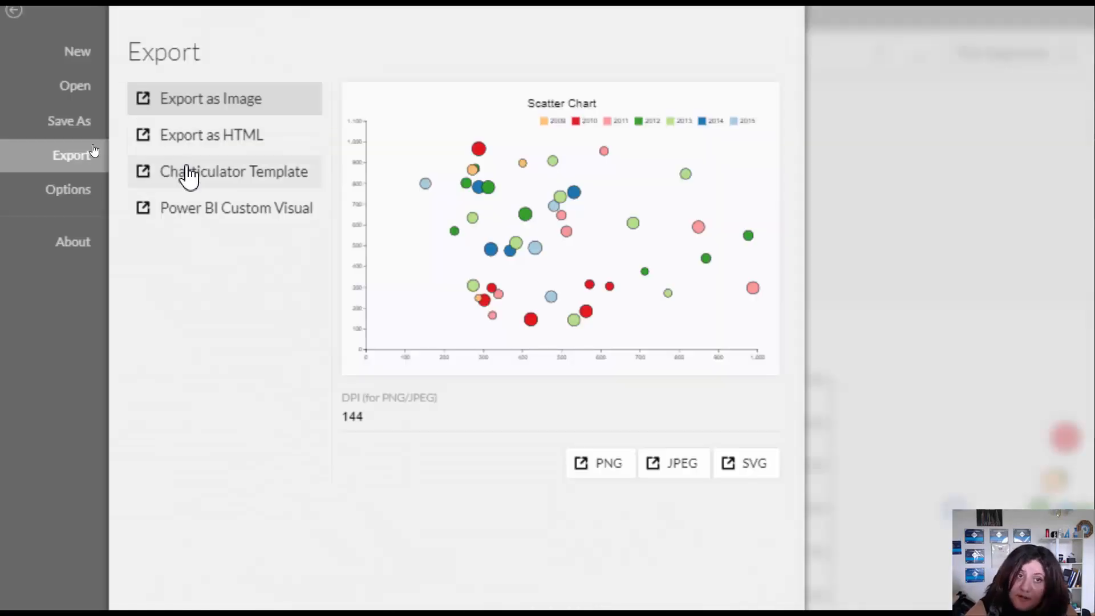
left_click(183, 170)
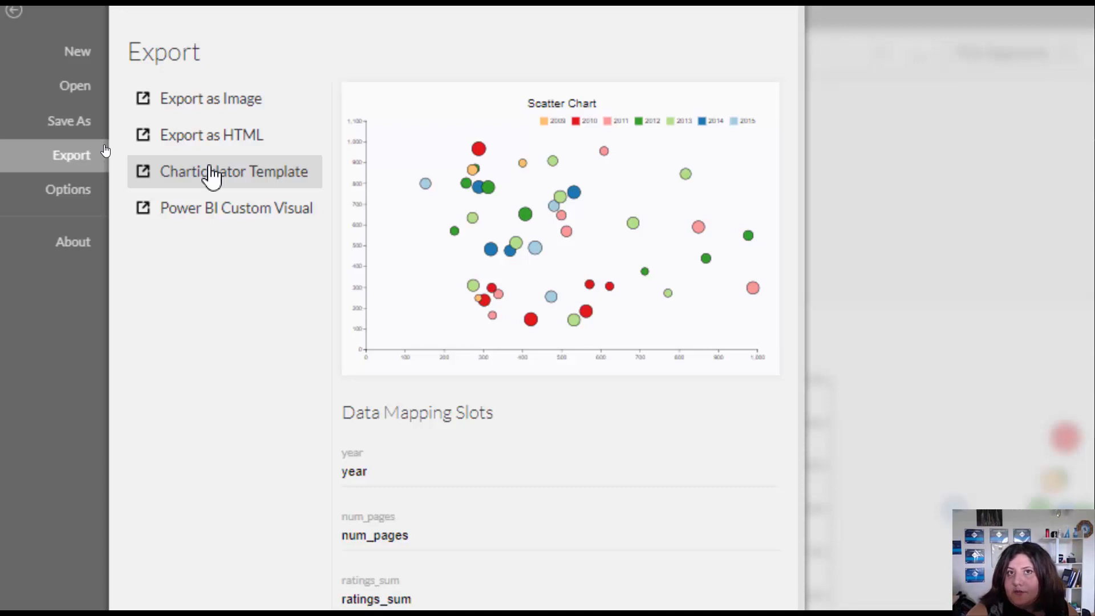
left_click(193, 206)
scroll(192, 205, "down", 10)
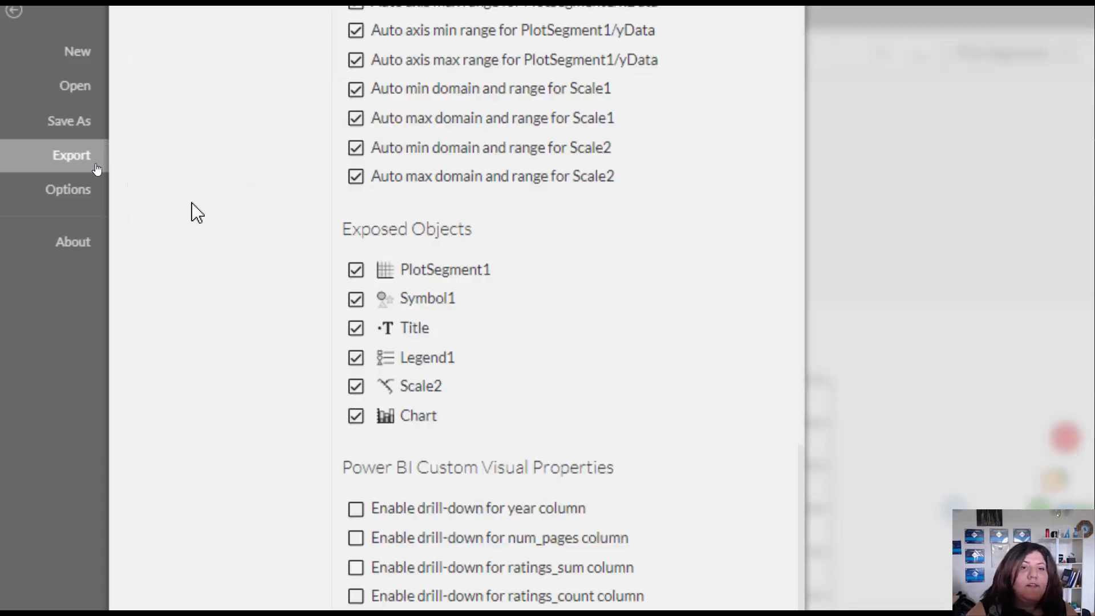
scroll(259, 181, "up", 4)
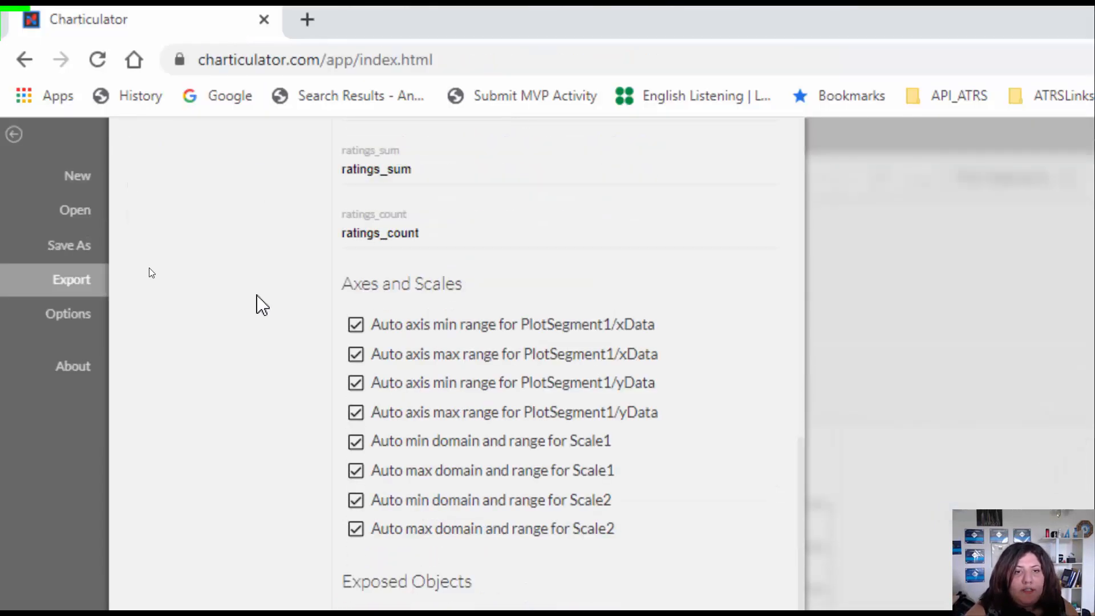
scroll(262, 305, "up", 8)
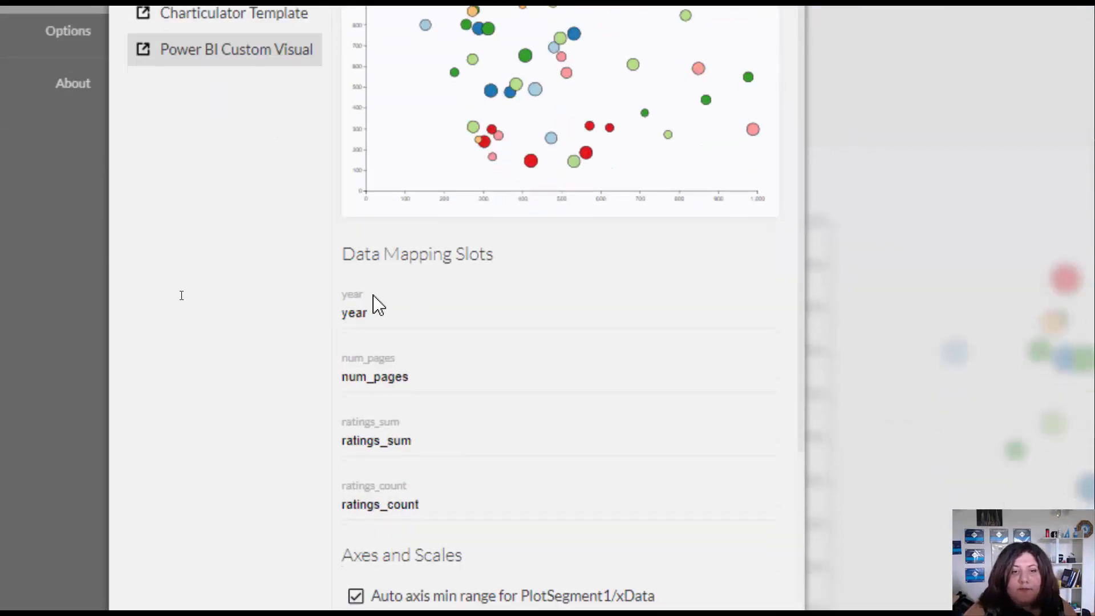
- Rename the year data mapping slot as Legend
double_click(359, 312)
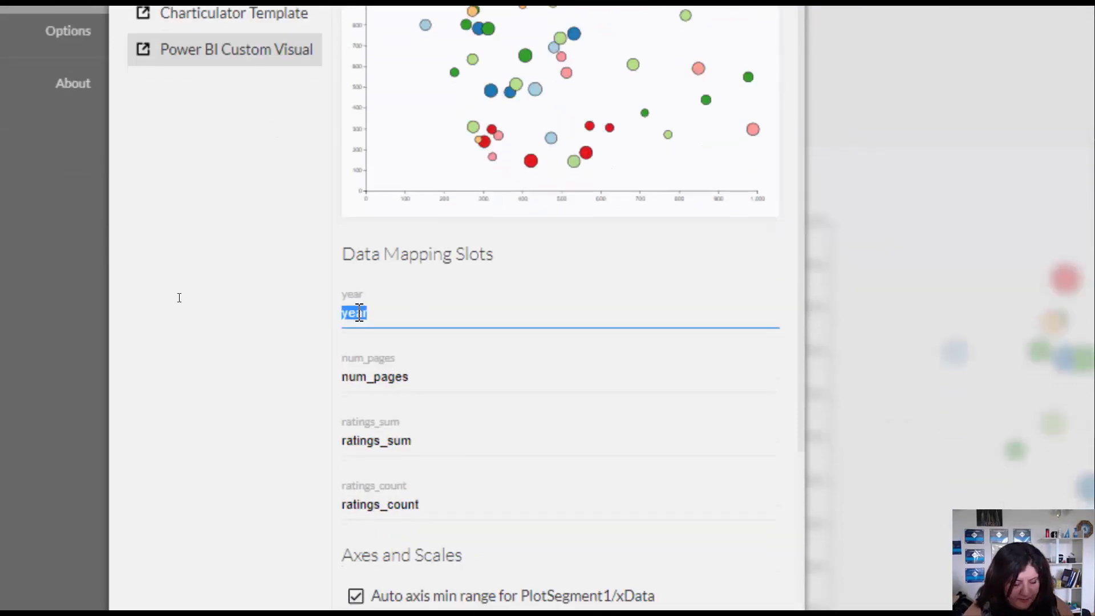
type("Legend")
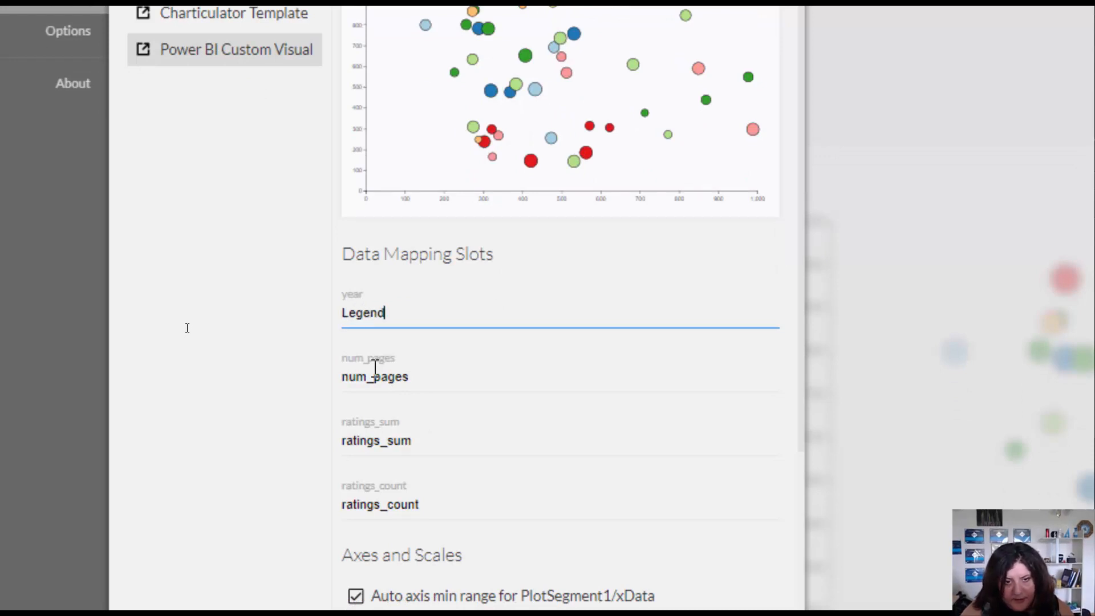
- Rename the data mapping slots: num_pages as X, ratings_sum as Y and ratings_count as Size
double_click(374, 377)
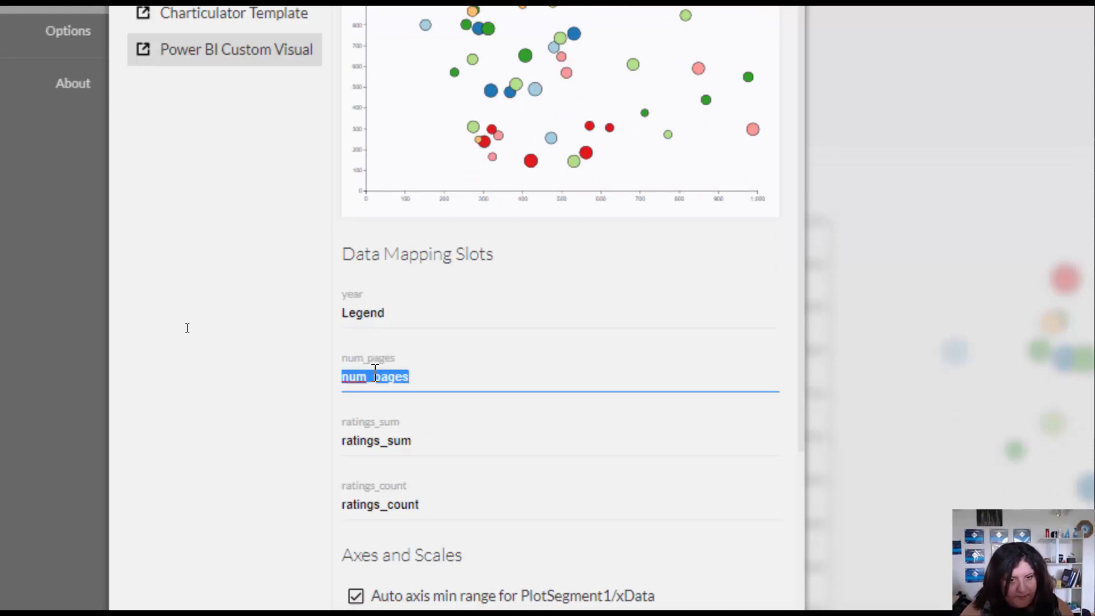
type("X")
double_click(369, 442)
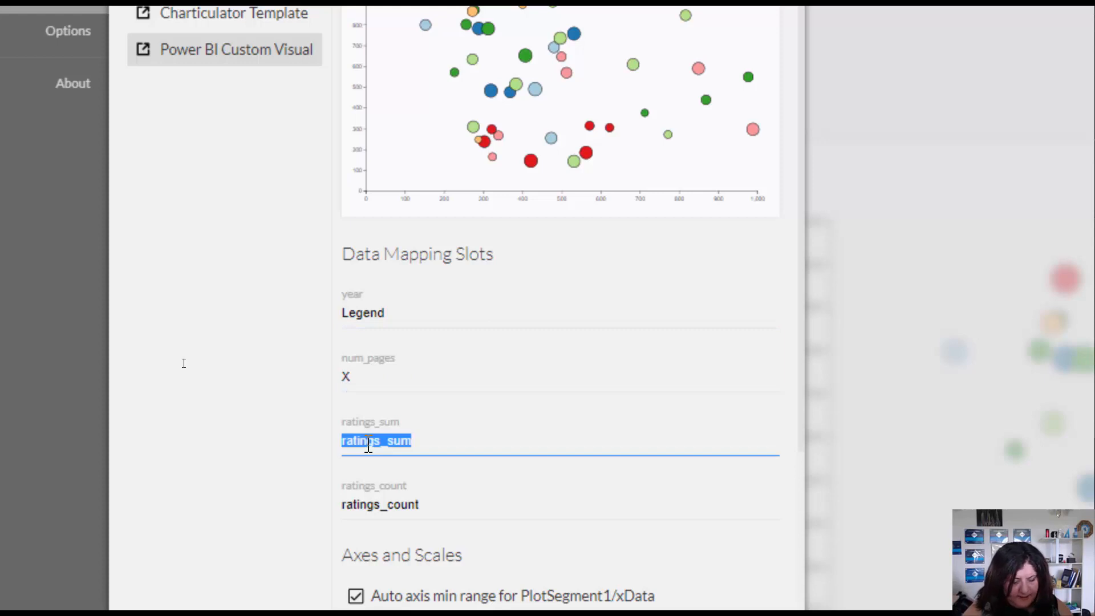
type("Y")
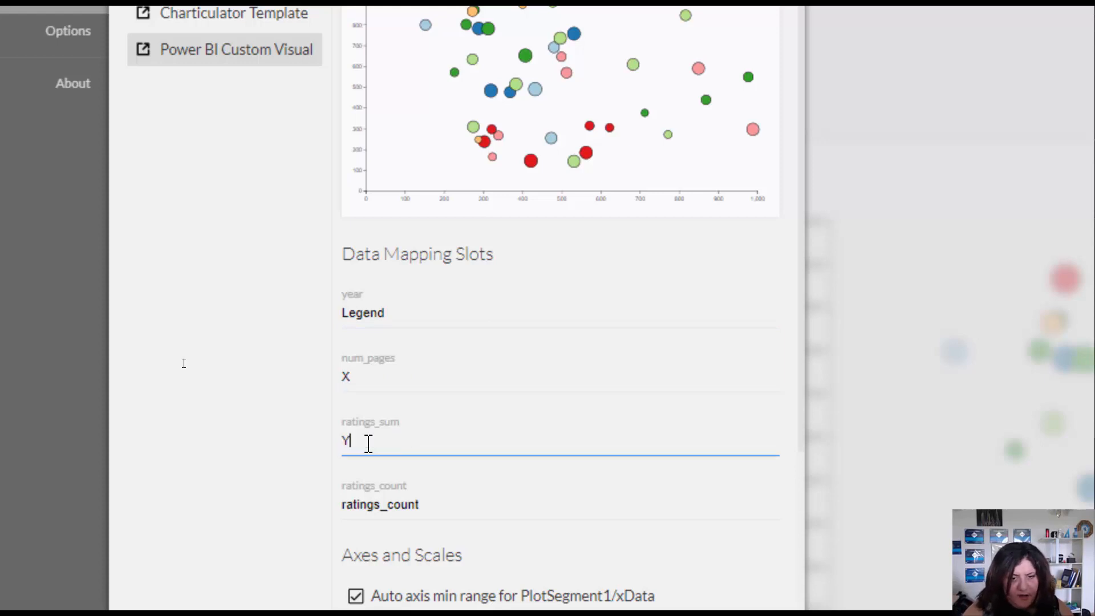
double_click(383, 501)
type("Size")
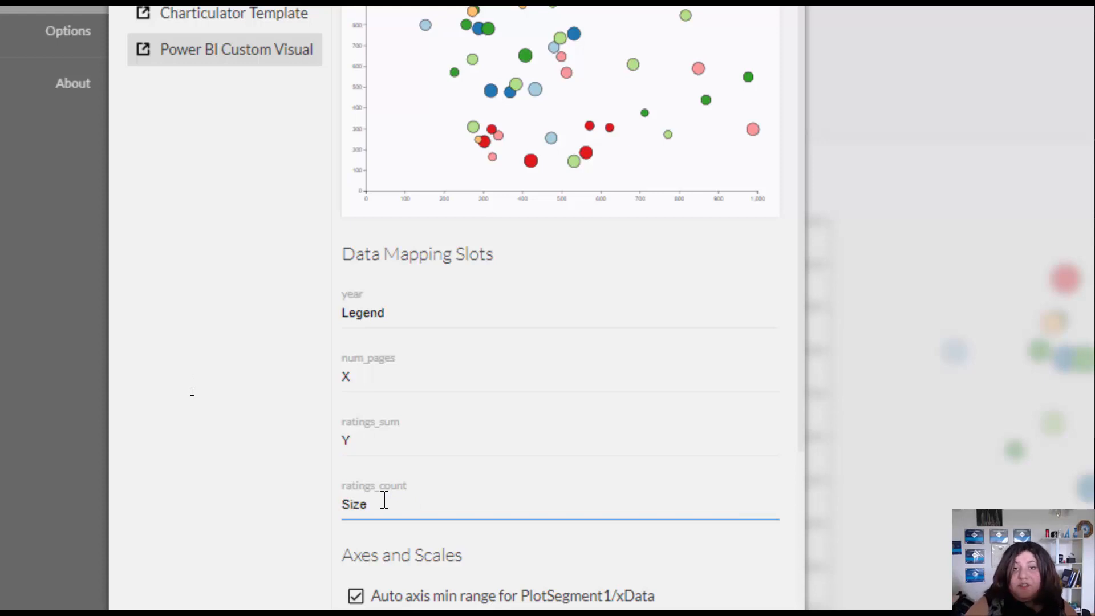
- Name the visual ScatterCustomVisual in the Power BI custom visual properties and export it
scroll(422, 525, "down", 3)
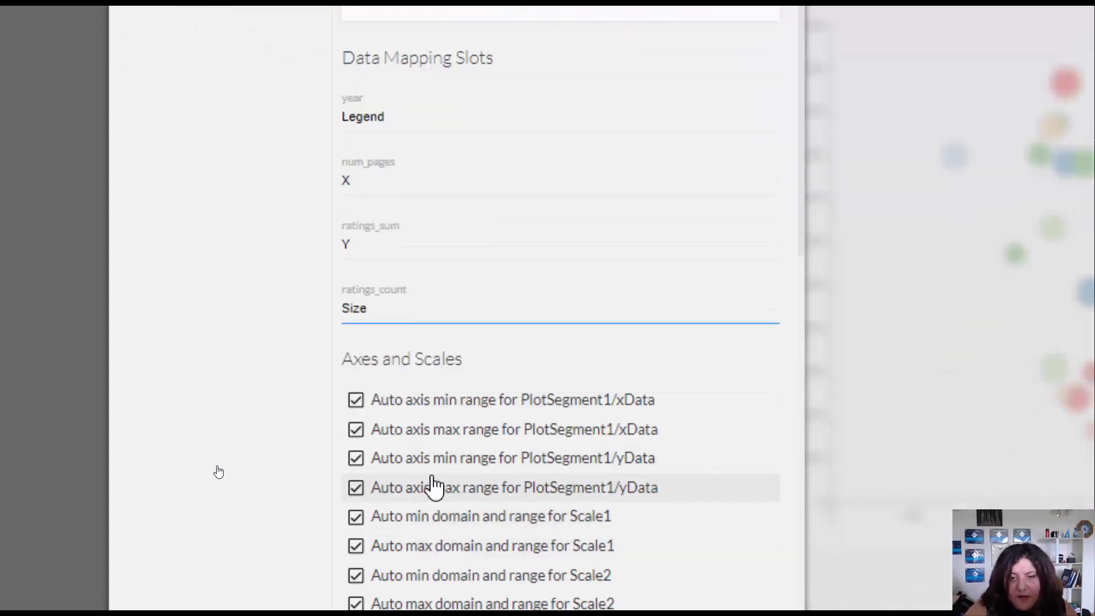
scroll(498, 545, "down", 1)
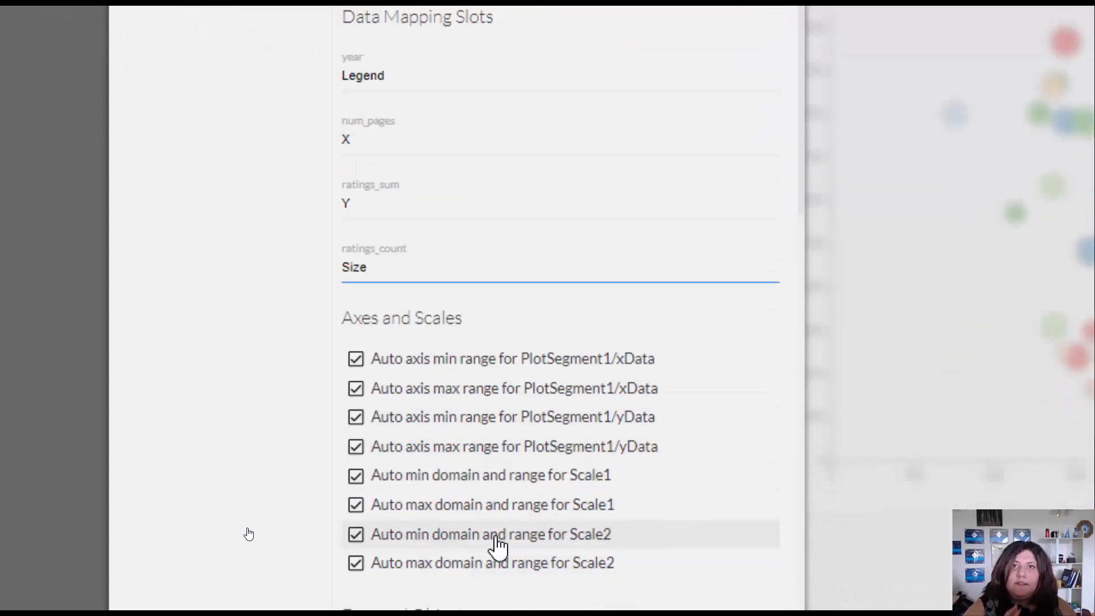
scroll(498, 546, "down", 4)
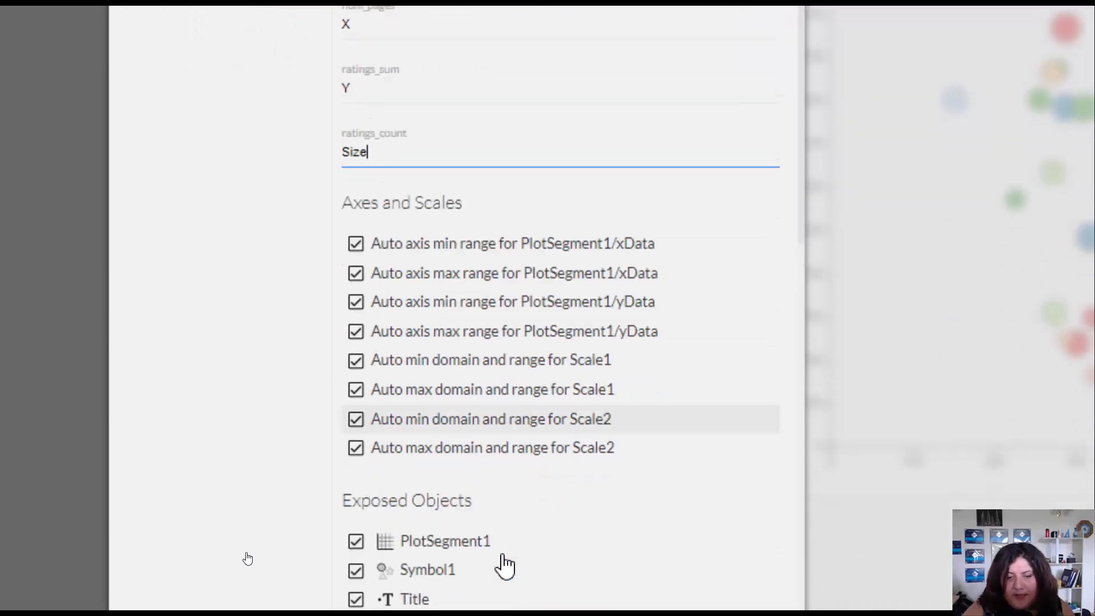
scroll(495, 501, "down", 6)
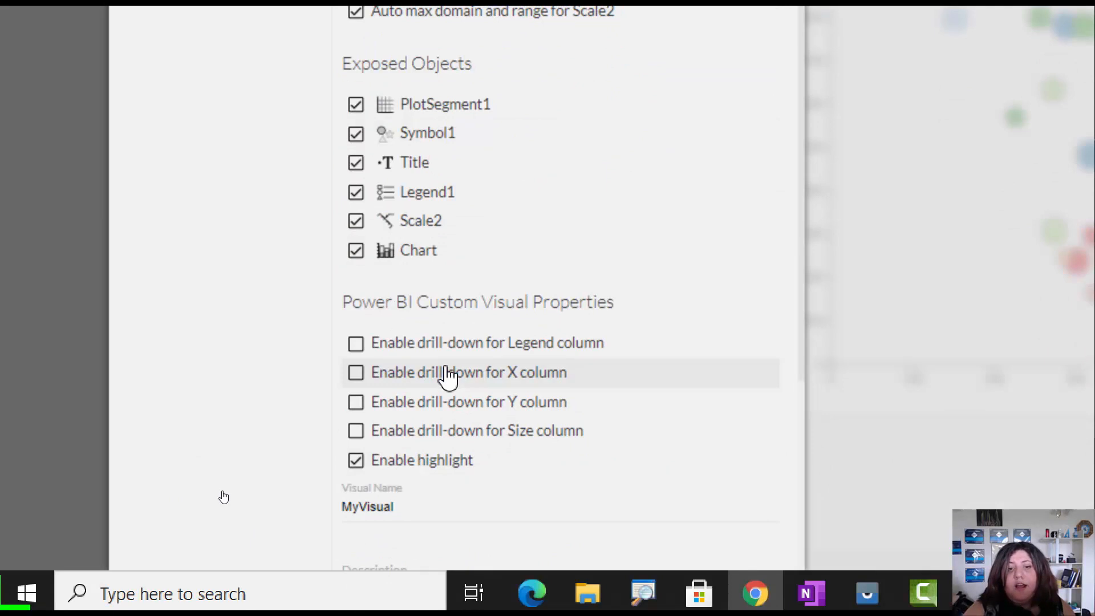
scroll(449, 375, "down", 2)
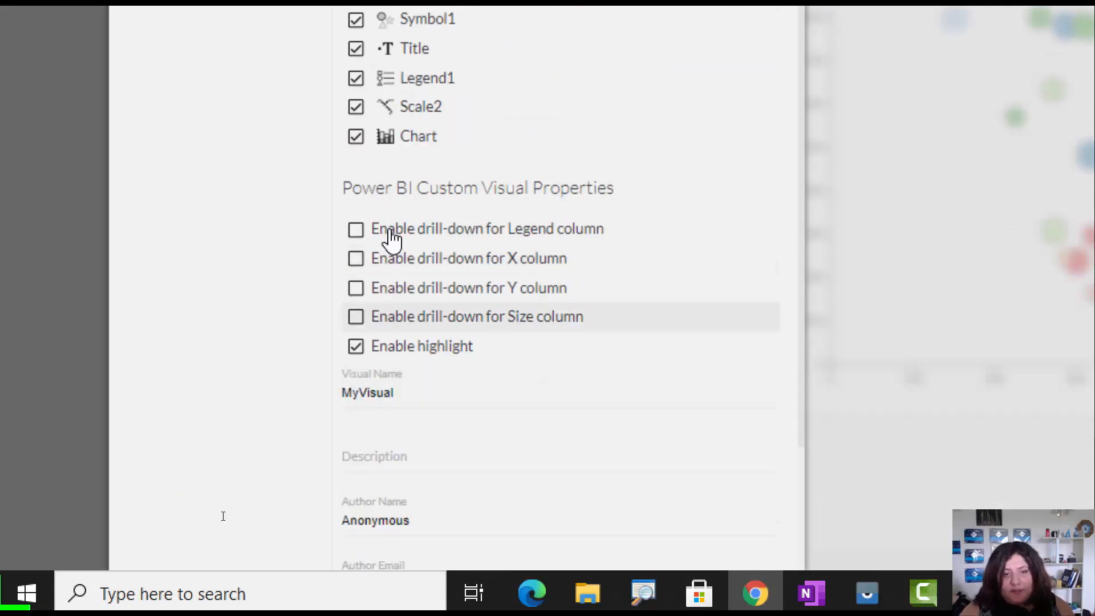
scroll(443, 405, "down", 4)
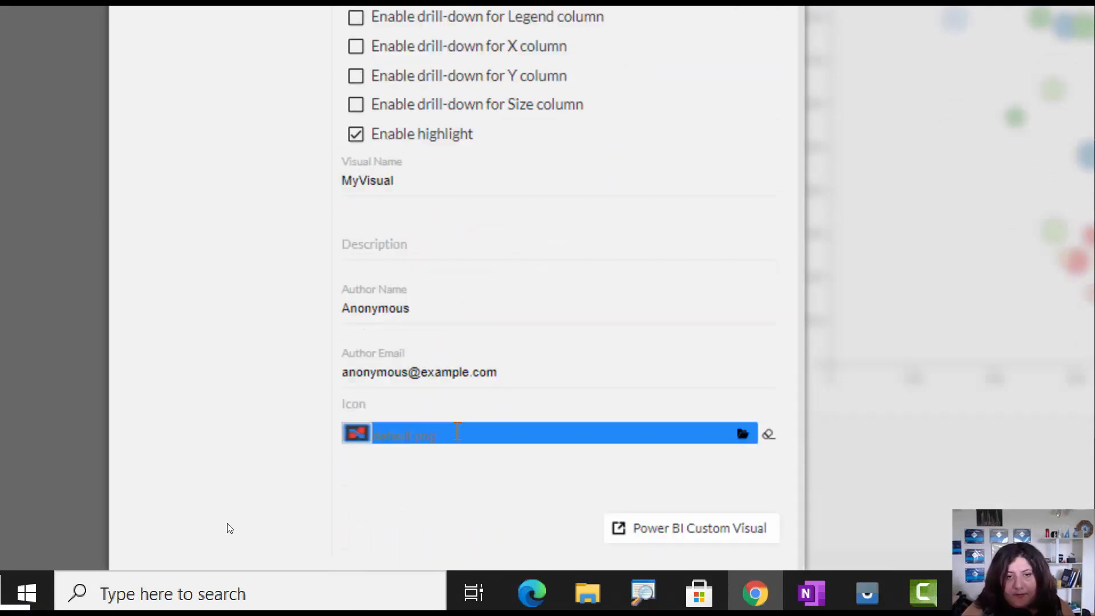
double_click(352, 184)
type("Cus")
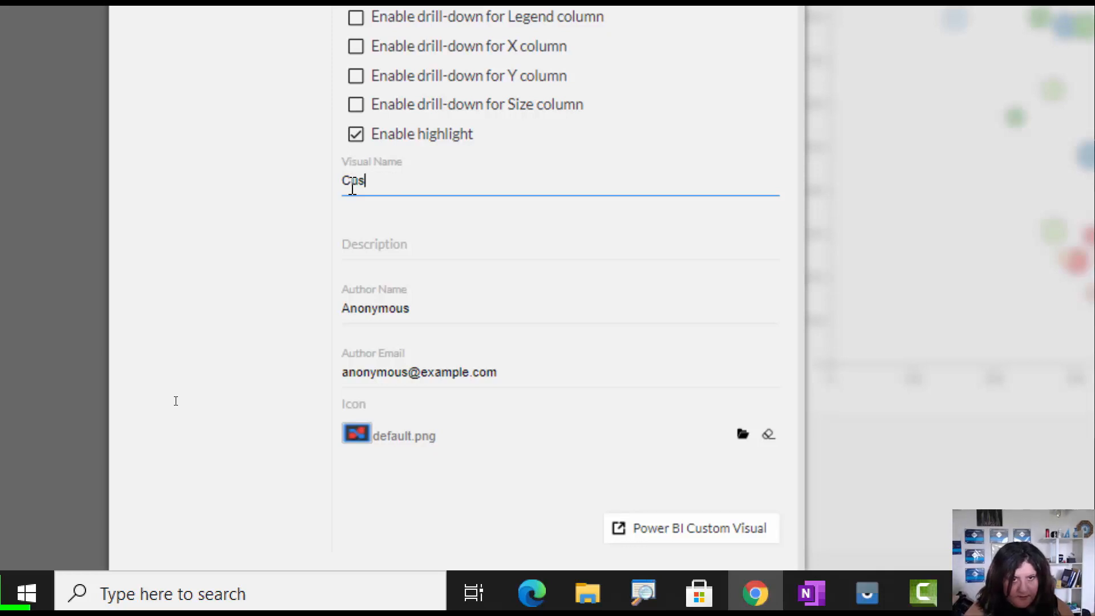
type("tomV")
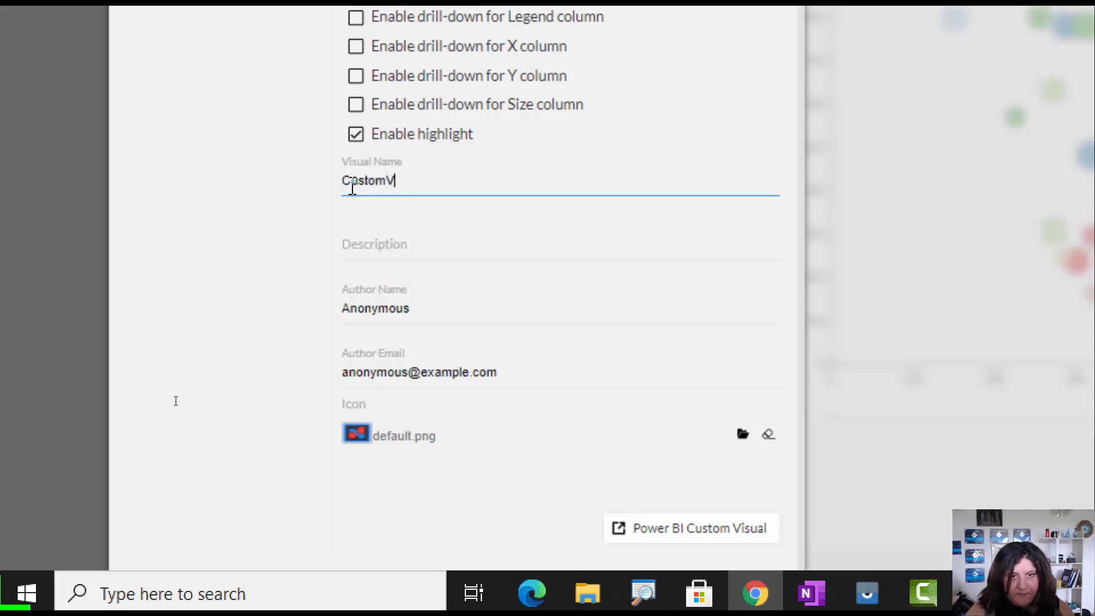
key("BackSpace")
key("Home")
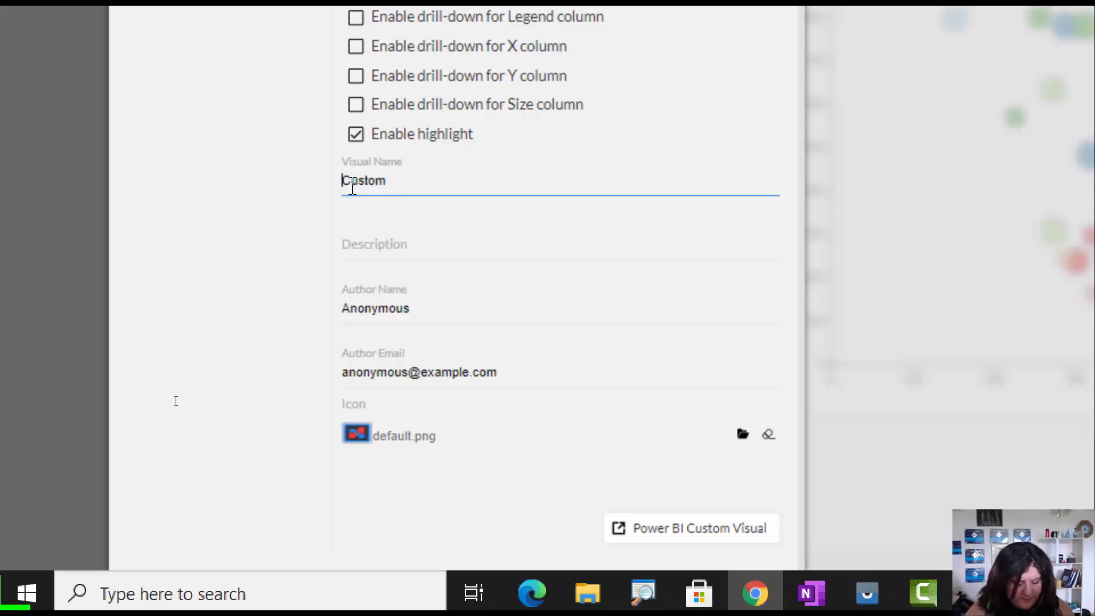
type("Scatter")
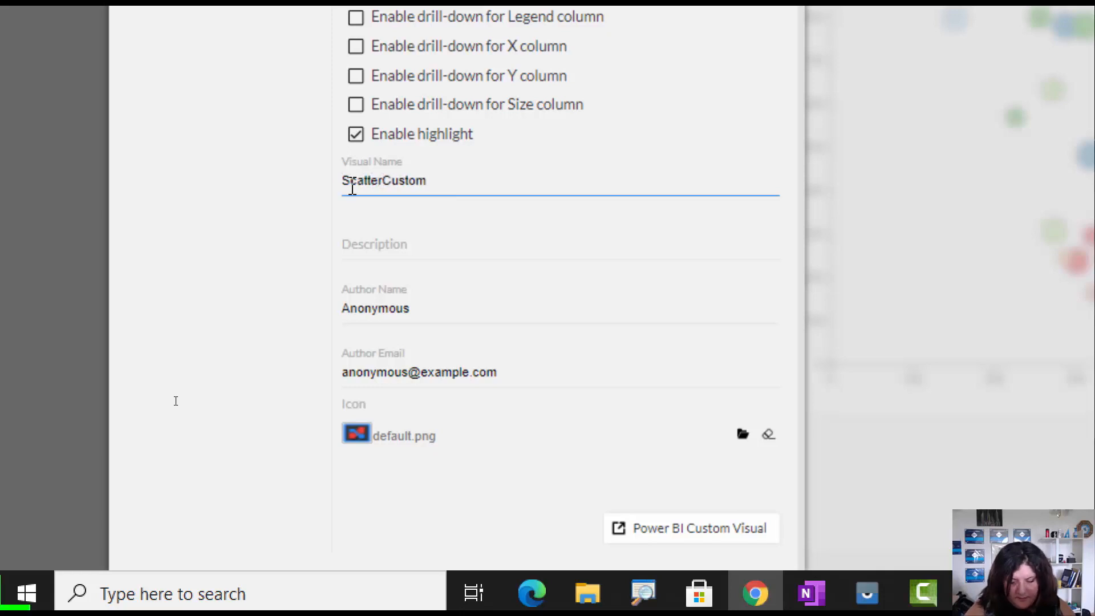
key("End")
type("Visual")
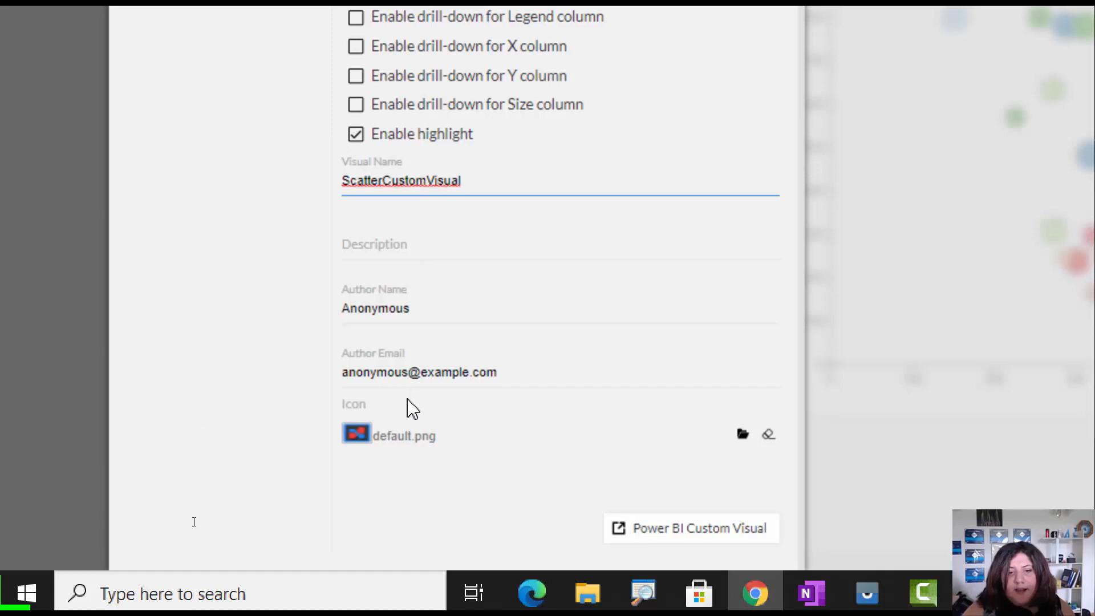
left_click(713, 536)
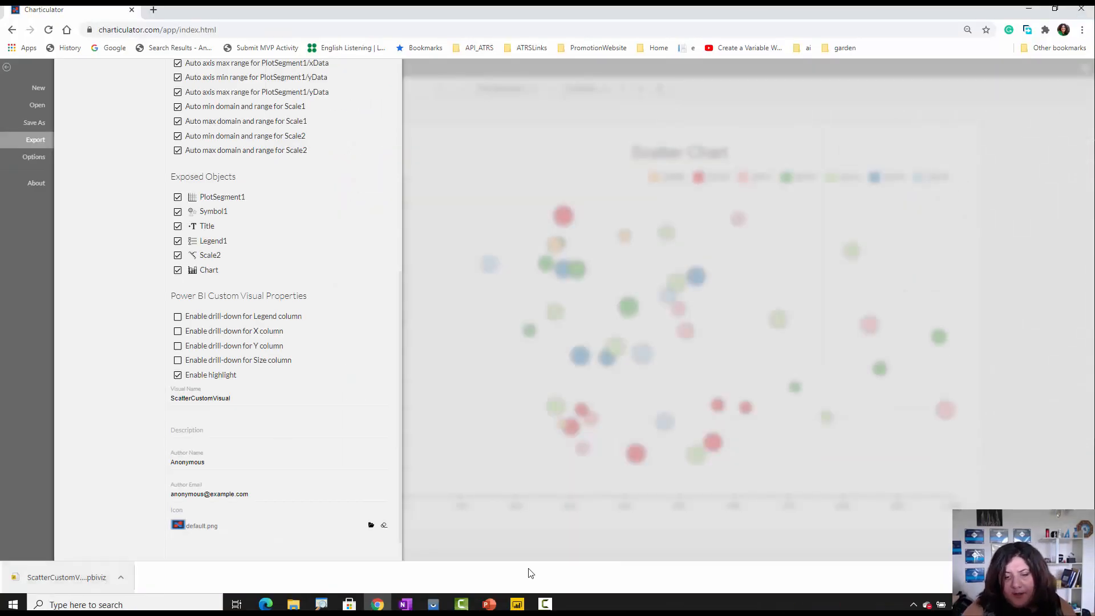
- Switch to Power BI Desktop and load the Authors_BestSeller CSV file from the AKLUG folder
left_click(517, 604)
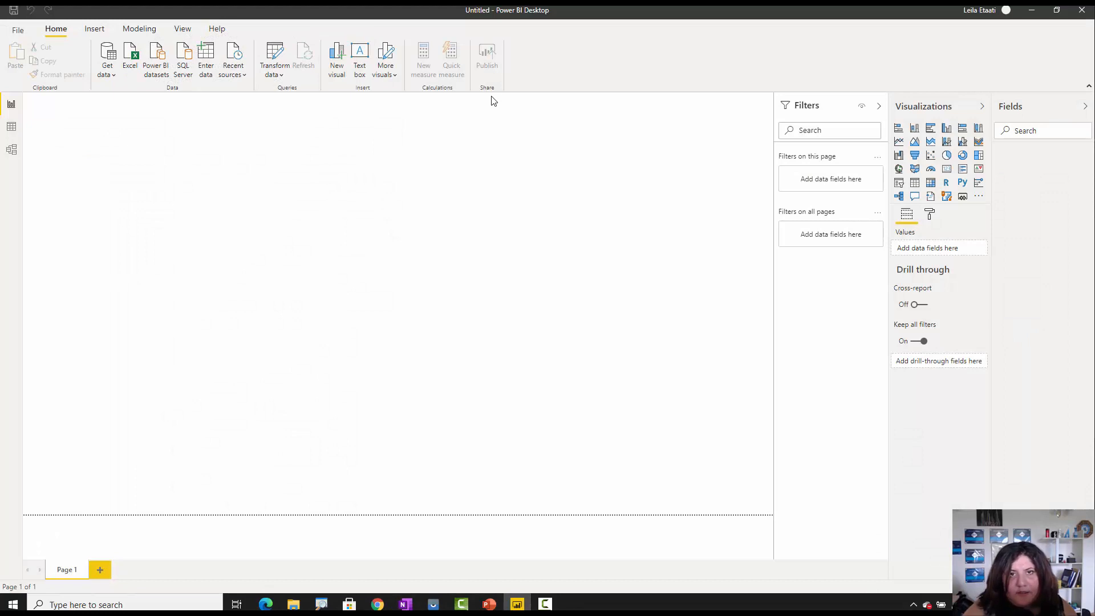
left_click(106, 78)
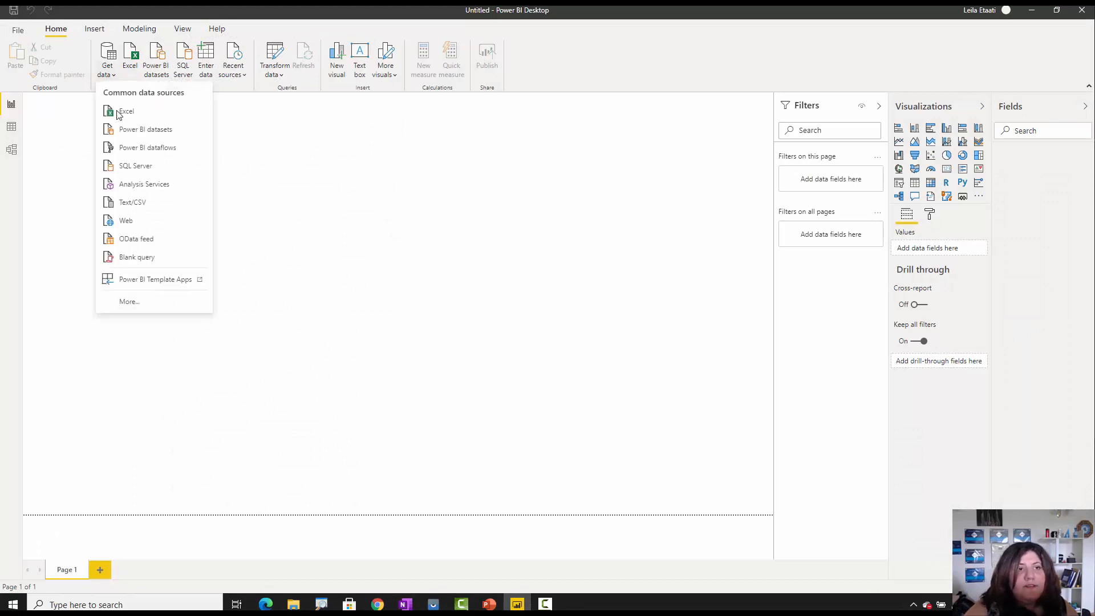
left_click(132, 203)
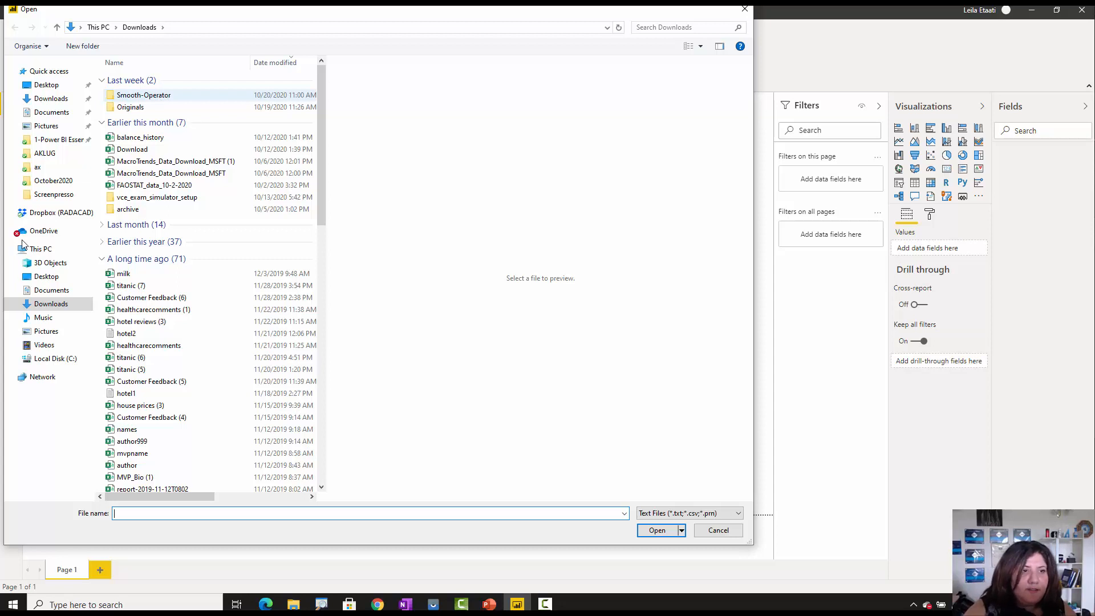
left_click(46, 153)
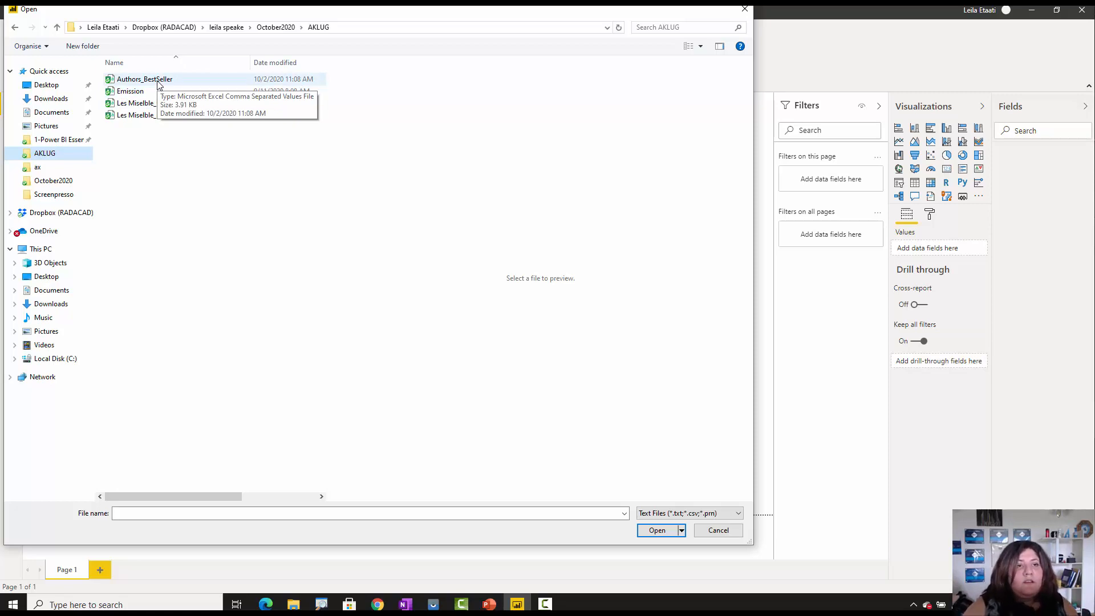
double_click(159, 85)
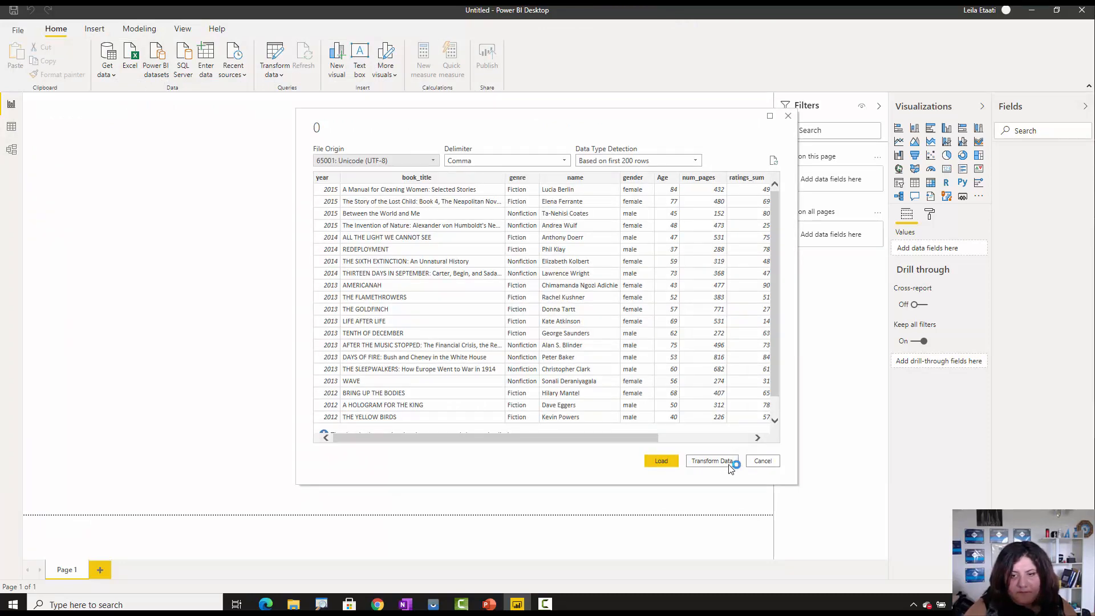
left_click(665, 460)
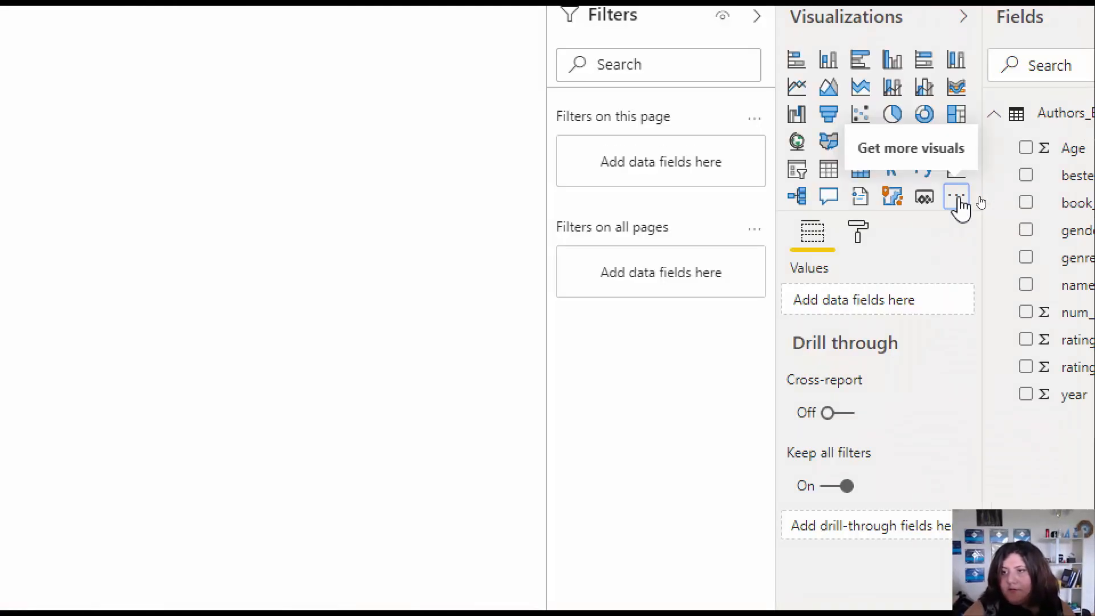
- Import the exported ScatterCustomVisual file from the Downloads folder and add the visual to the report page
left_click(958, 200)
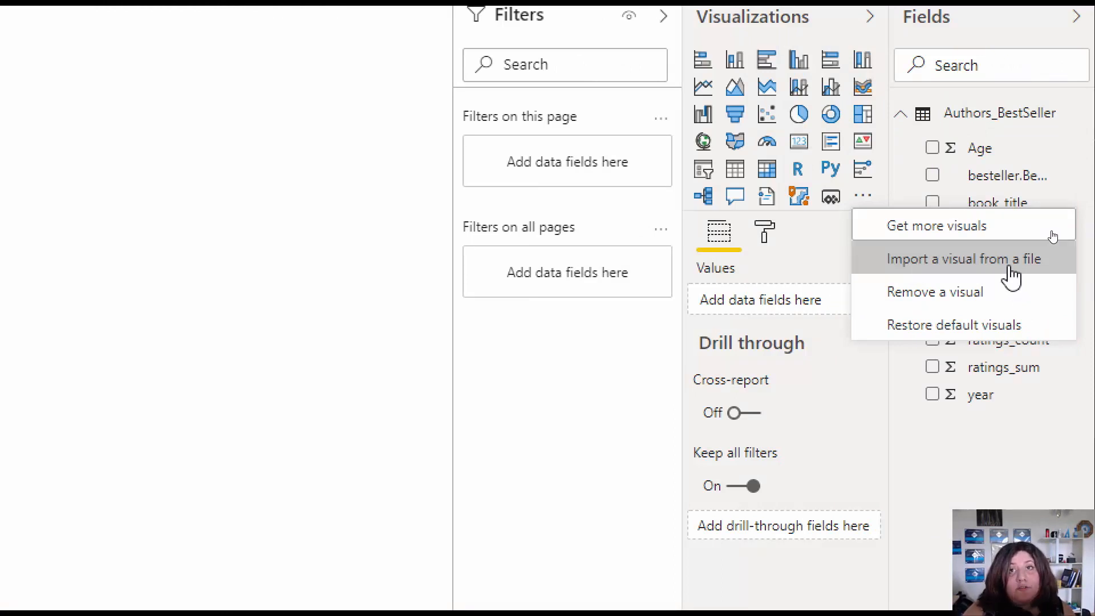
left_click(1010, 268)
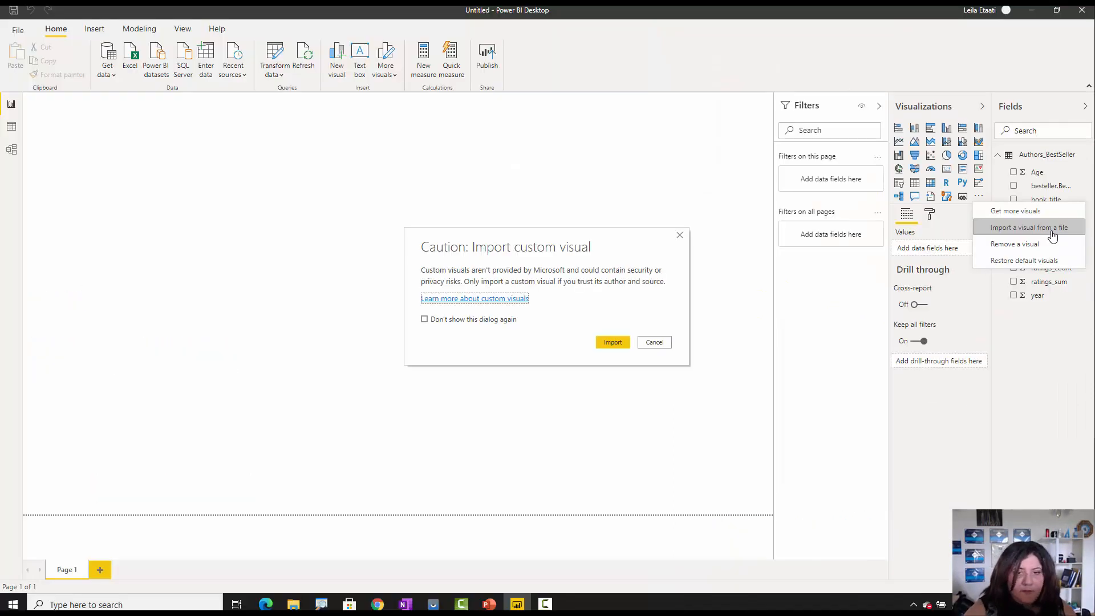
left_click(612, 342)
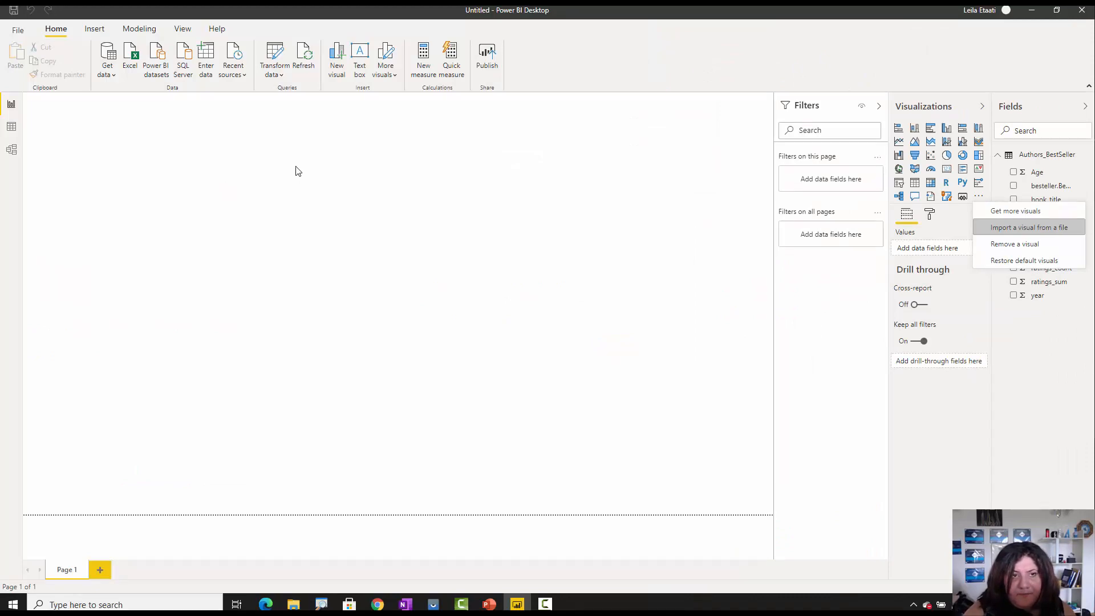
left_click(51, 99)
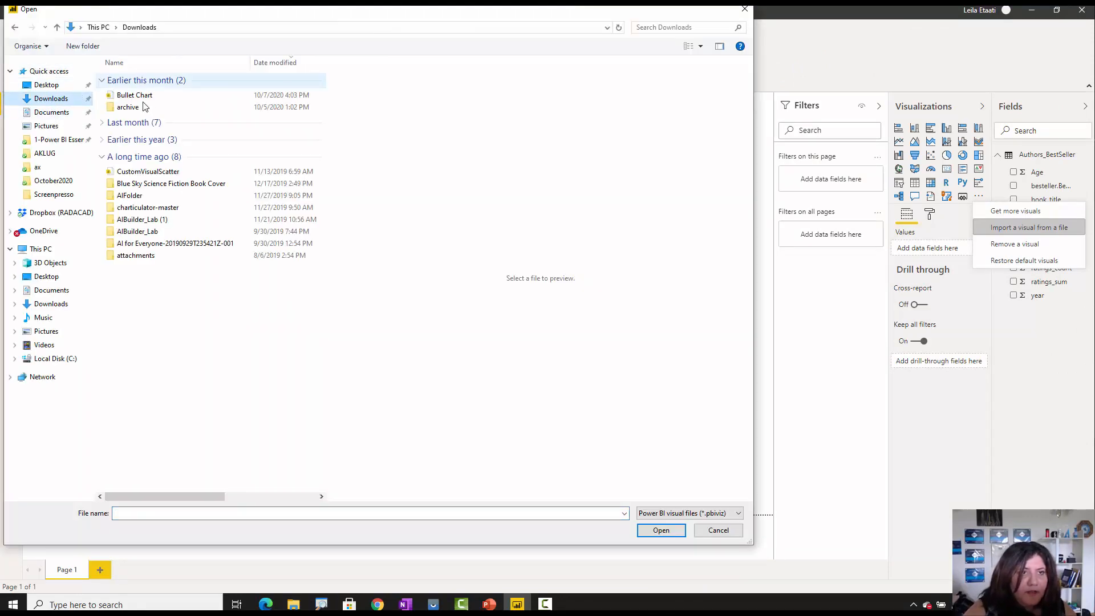
double_click(145, 97)
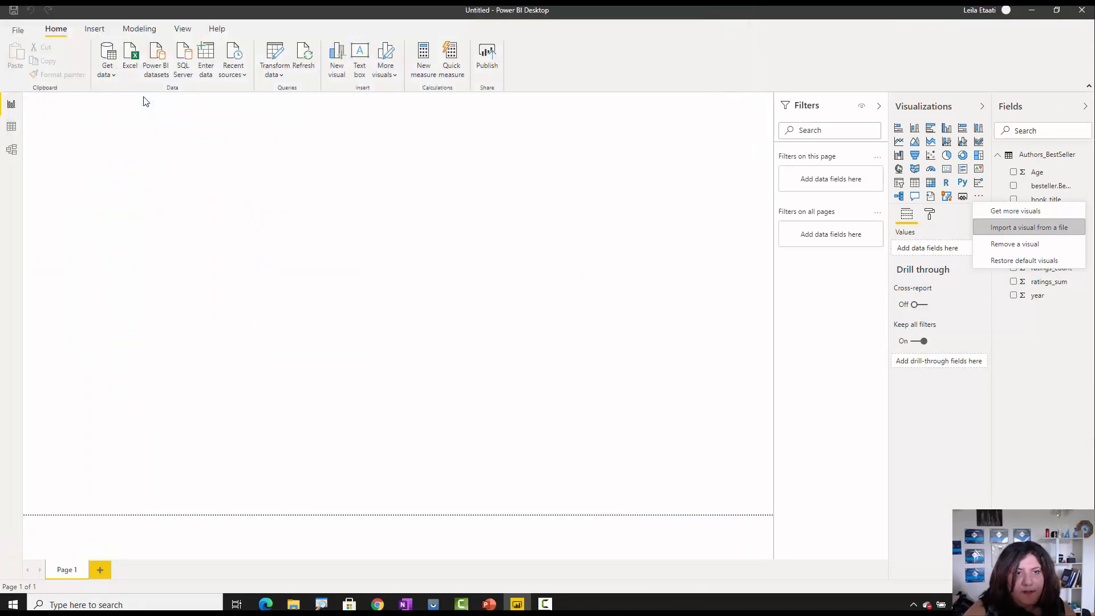
left_click(637, 320)
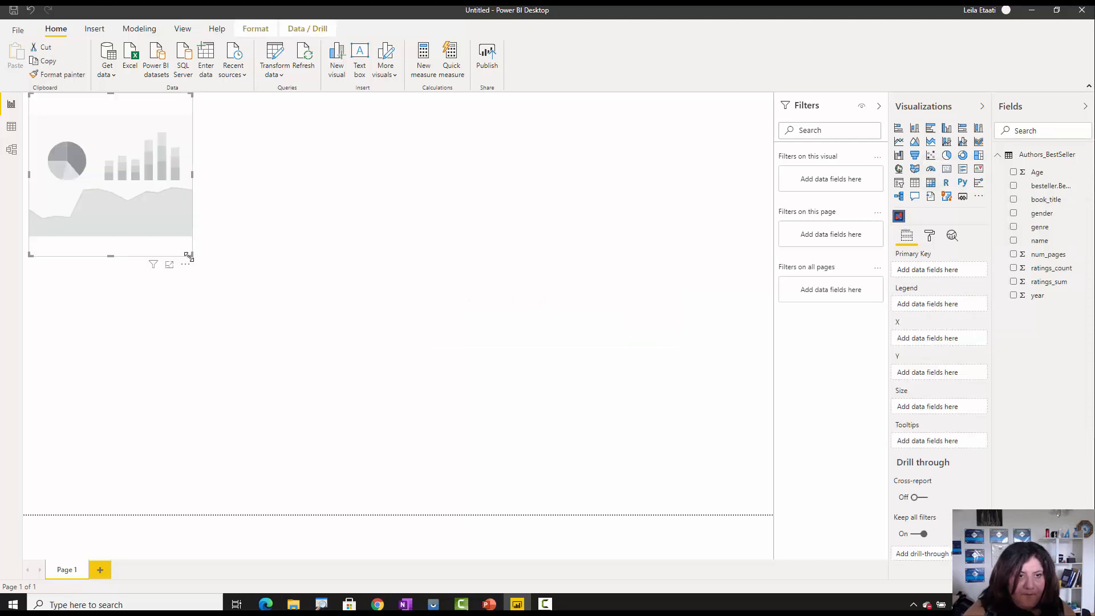
- Enlarge the custom visual on the page and assign num_pages to X, ratings_count to Size and ratings_sum to Y
left_click_drag(374, 379, 490, 466)
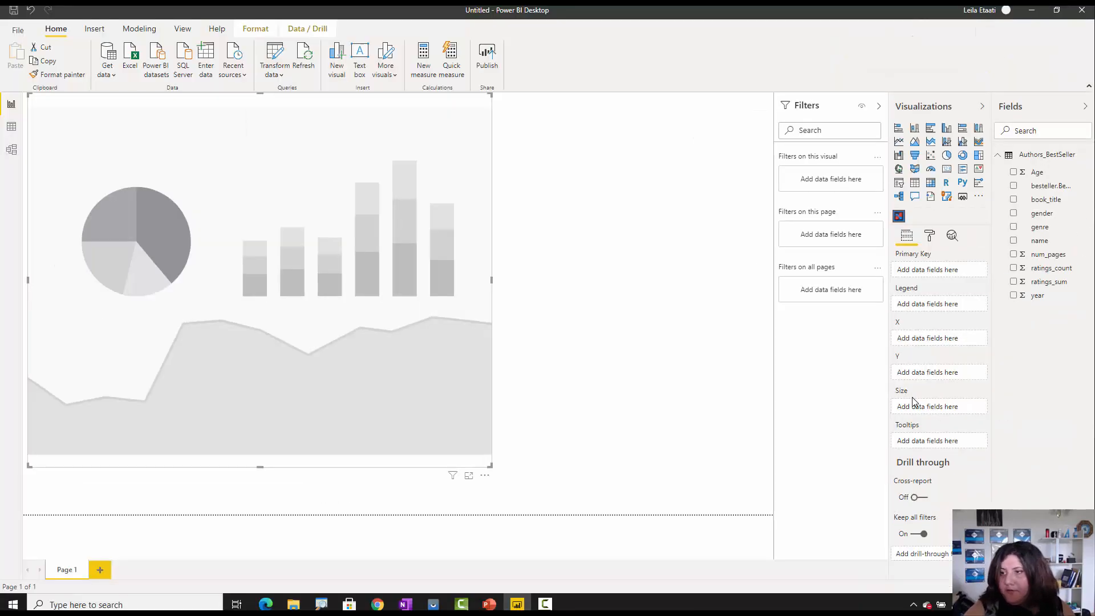
left_click_drag(1057, 255, 945, 341)
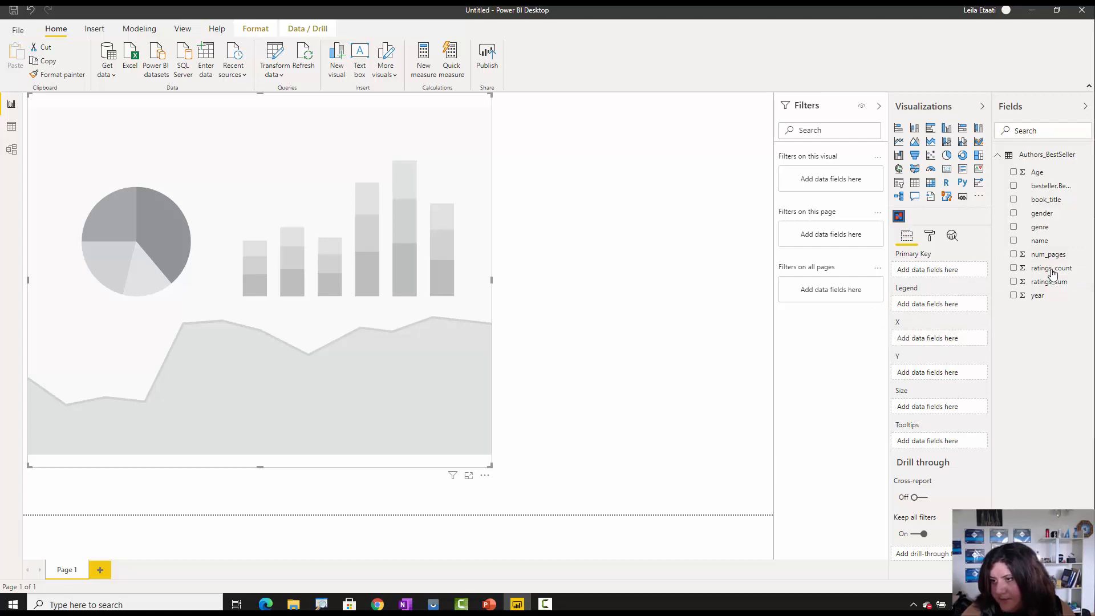
left_click_drag(1052, 274, 951, 411)
left_click_drag(1048, 283, 955, 374)
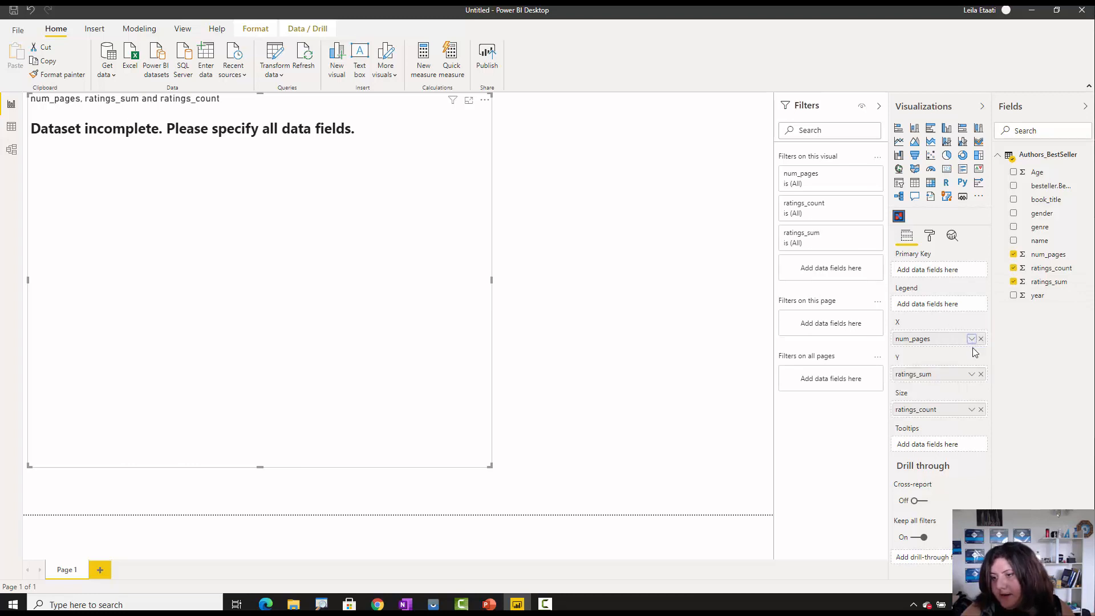
- Turn off summarization for num_pages, ratings_sum and ratings_count, and assign year to Legend
left_click(971, 340)
left_click(984, 391)
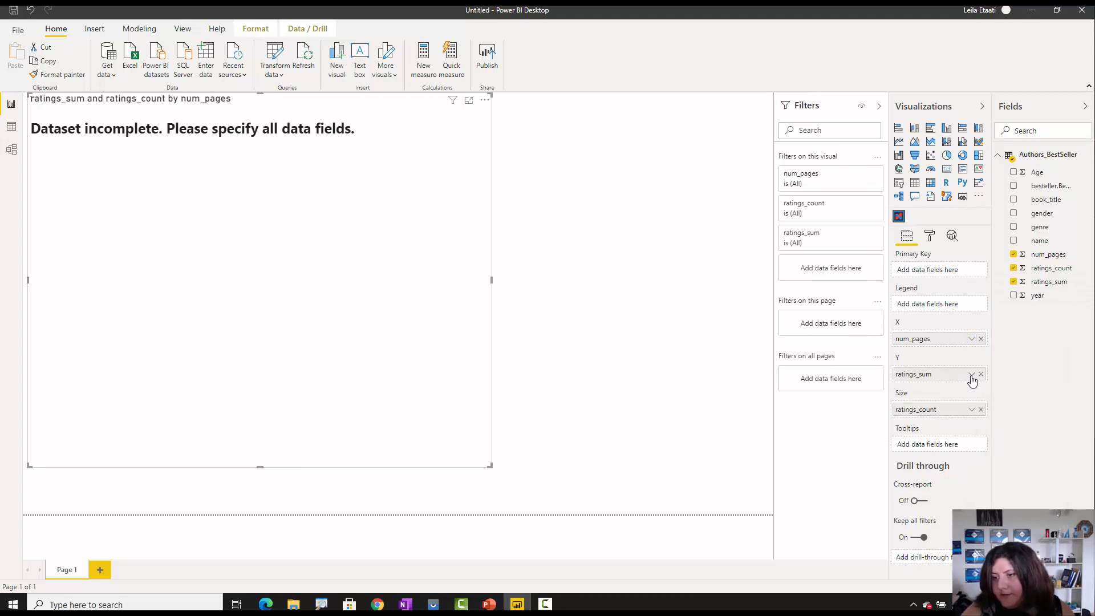
left_click(972, 378)
left_click(999, 429)
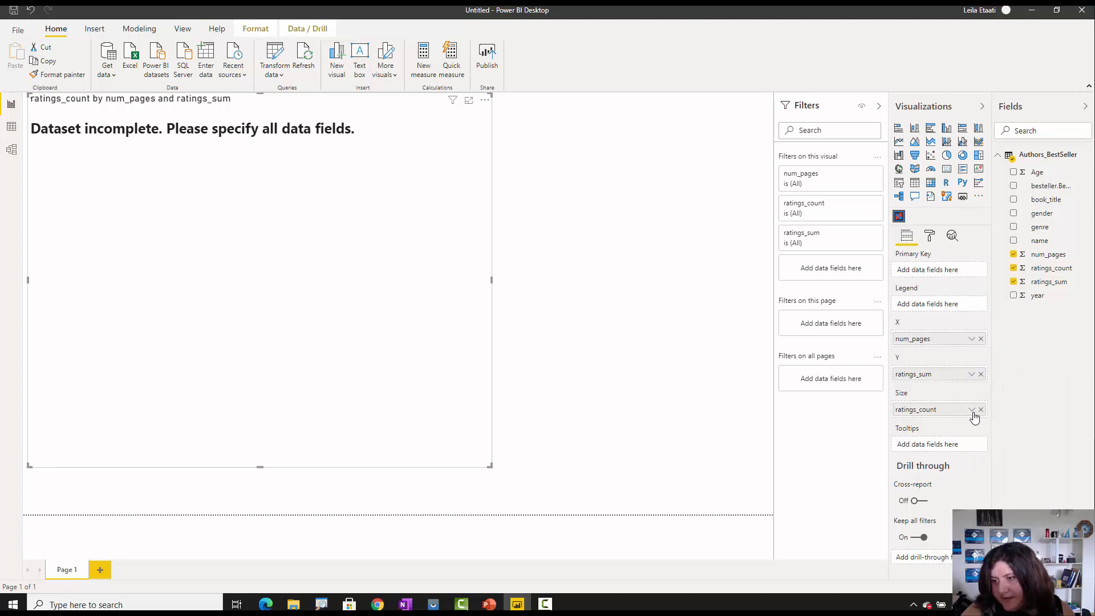
left_click(971, 410)
left_click(1005, 268)
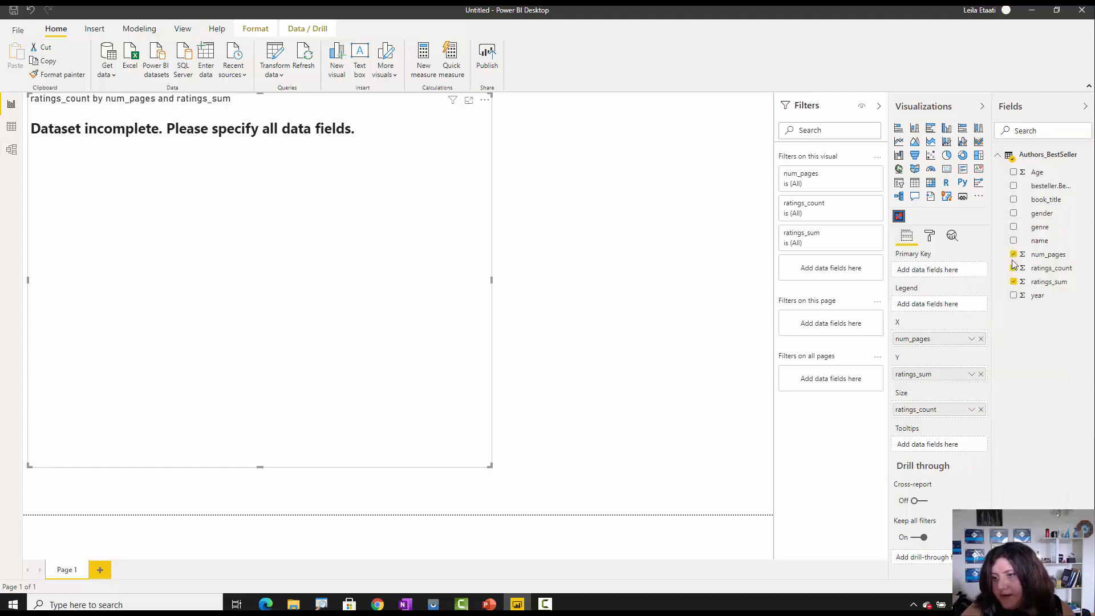
left_click_drag(1029, 296, 961, 310)
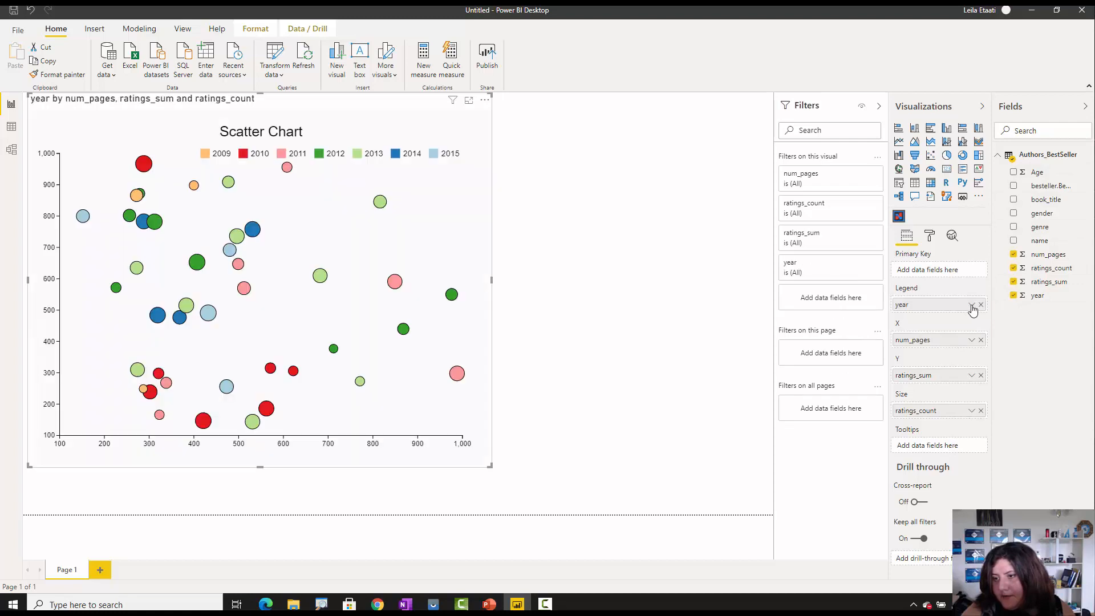
- Turn off summarization for the year field in Legend and slightly enlarge the scatter visual
left_click(972, 308)
left_click(1004, 362)
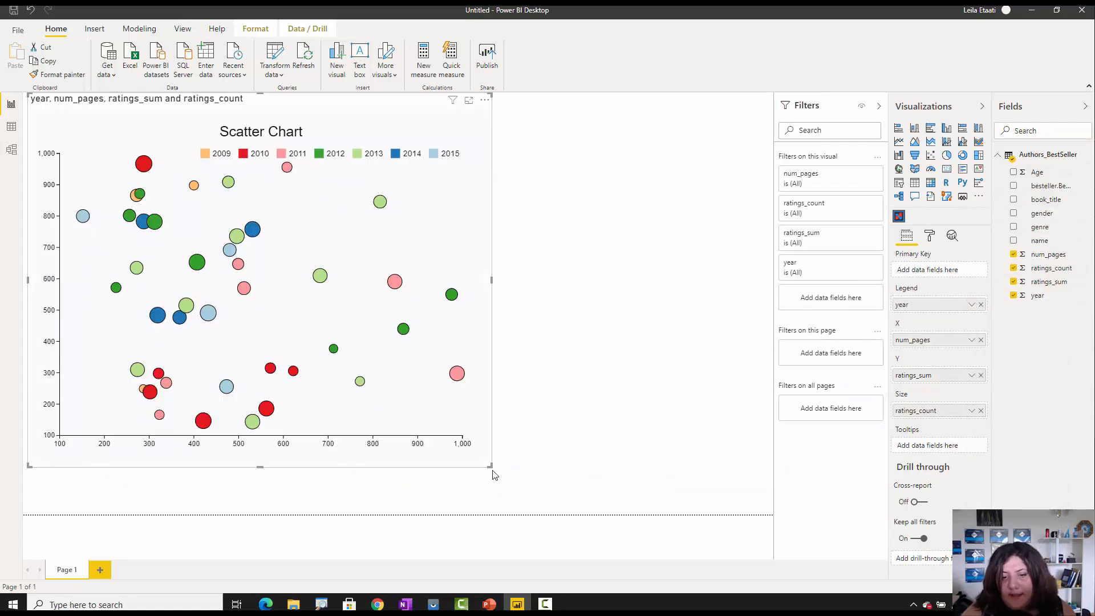
left_click_drag(490, 466, 513, 480)
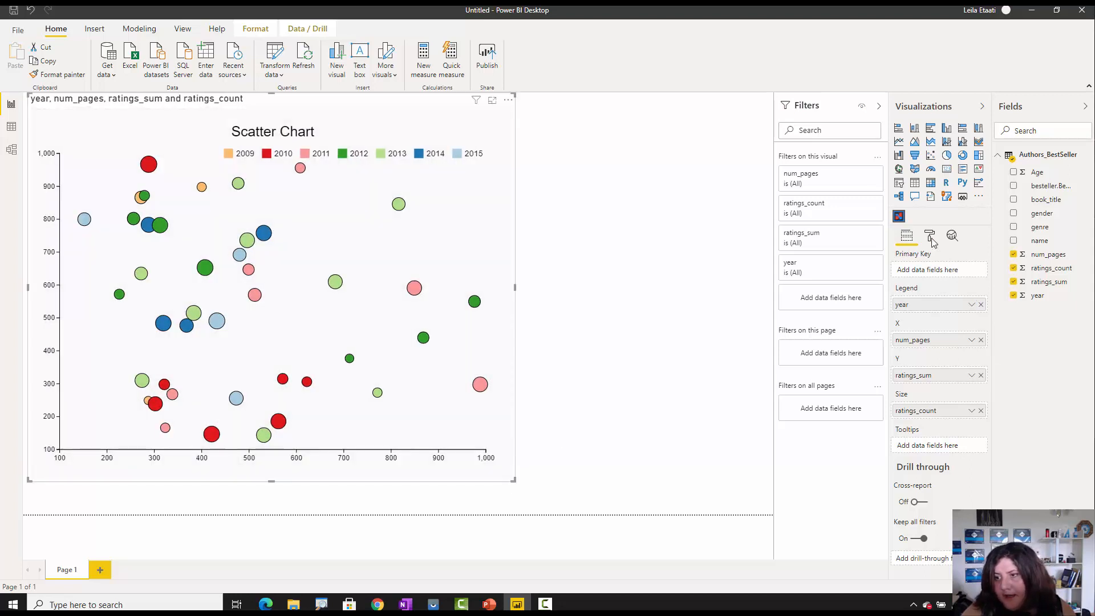
- Try a stroke width of 5 for Symbol1 in the scatter visual's formatting, and restore it to 1
left_click(931, 241)
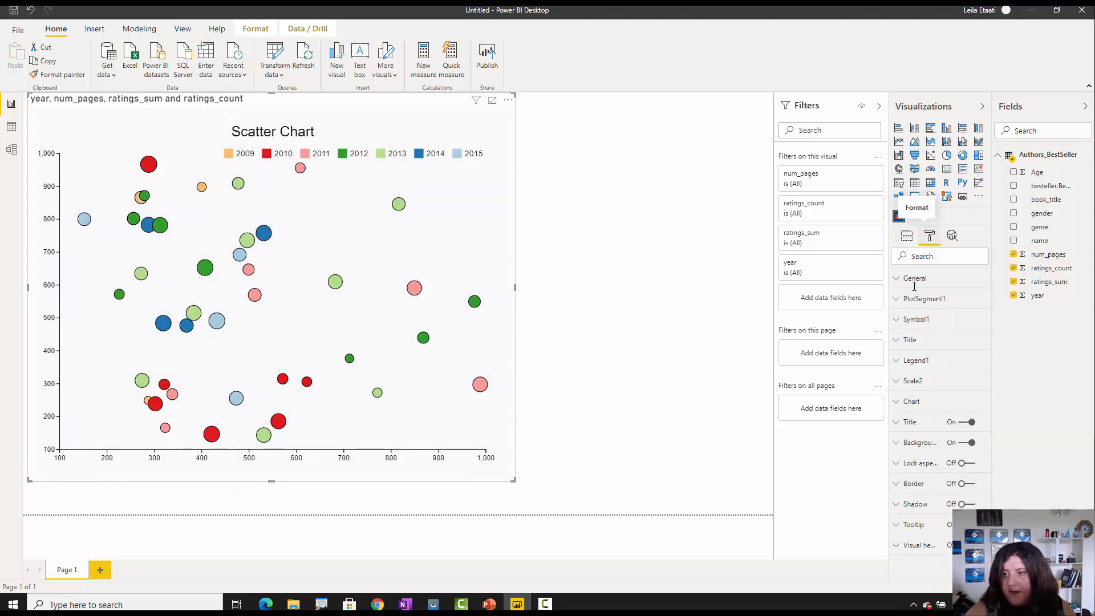
left_click(920, 320)
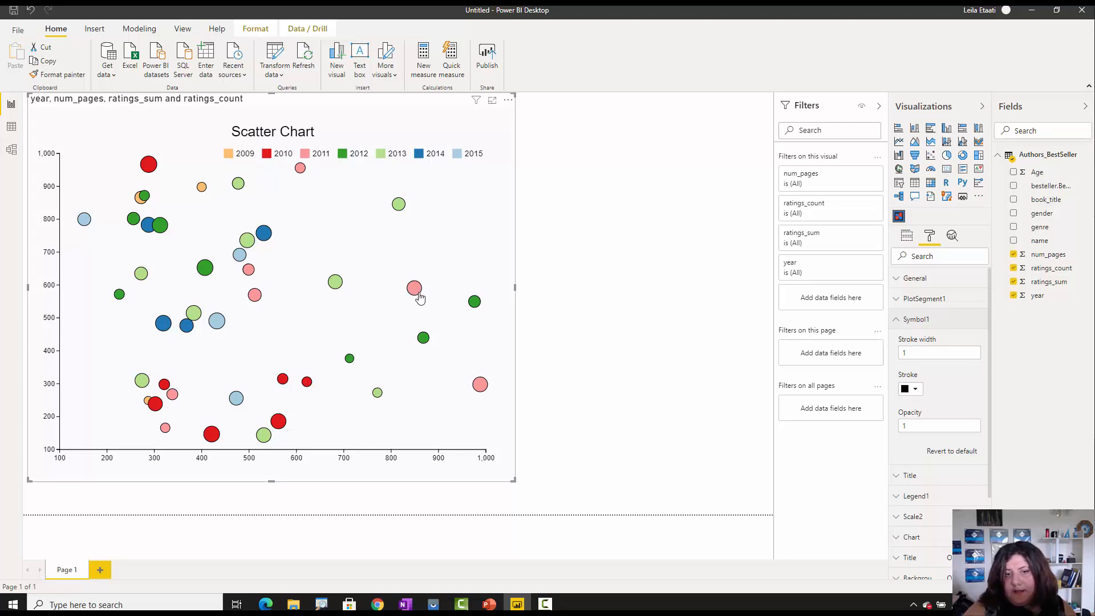
left_click(920, 354)
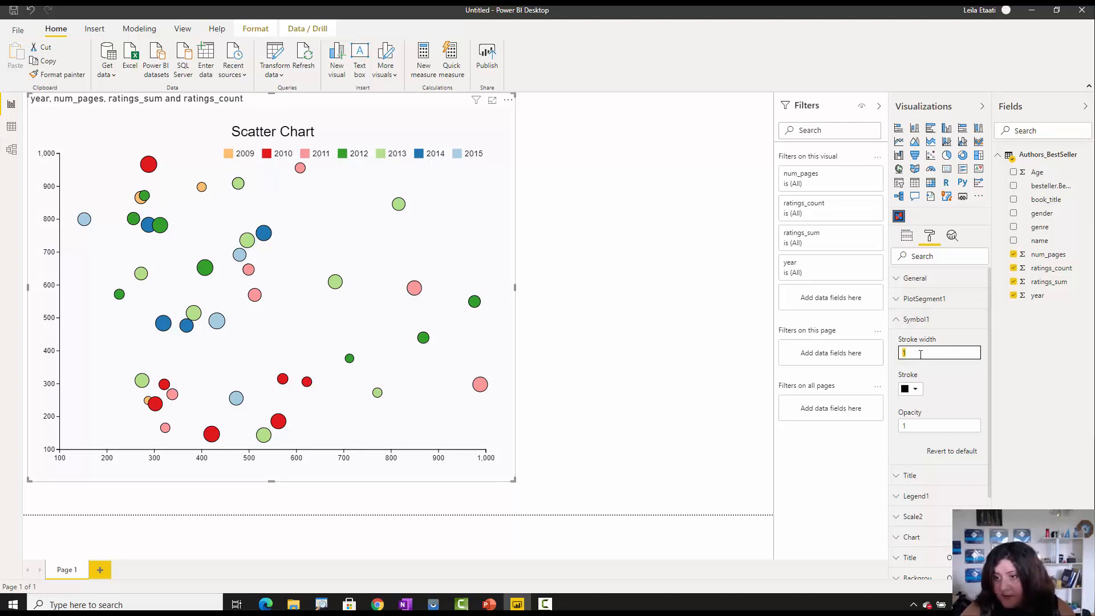
type("5")
key("Return")
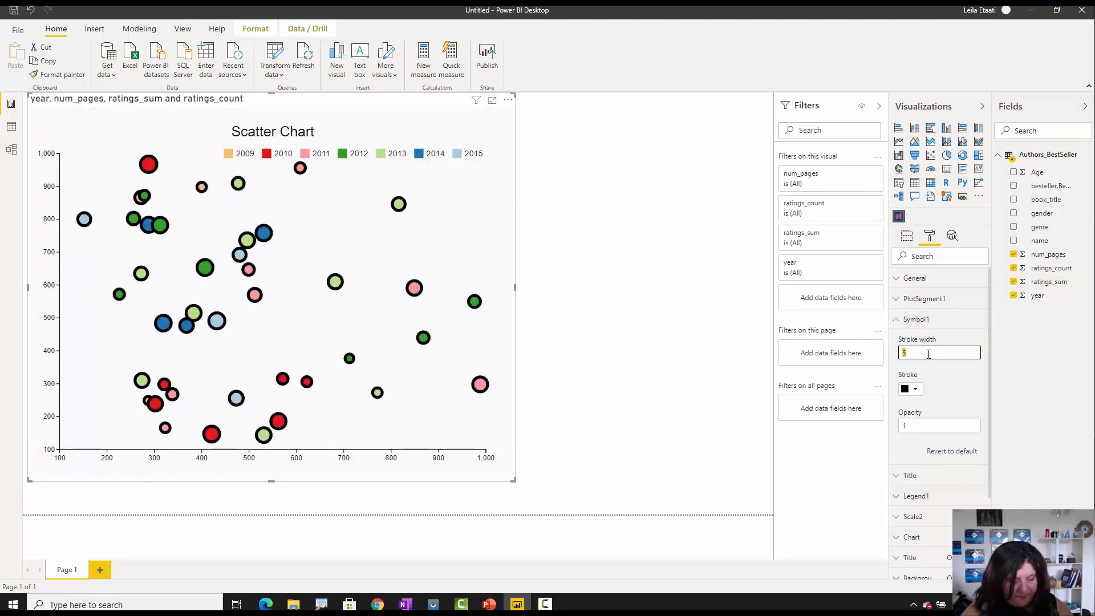
key("Return")
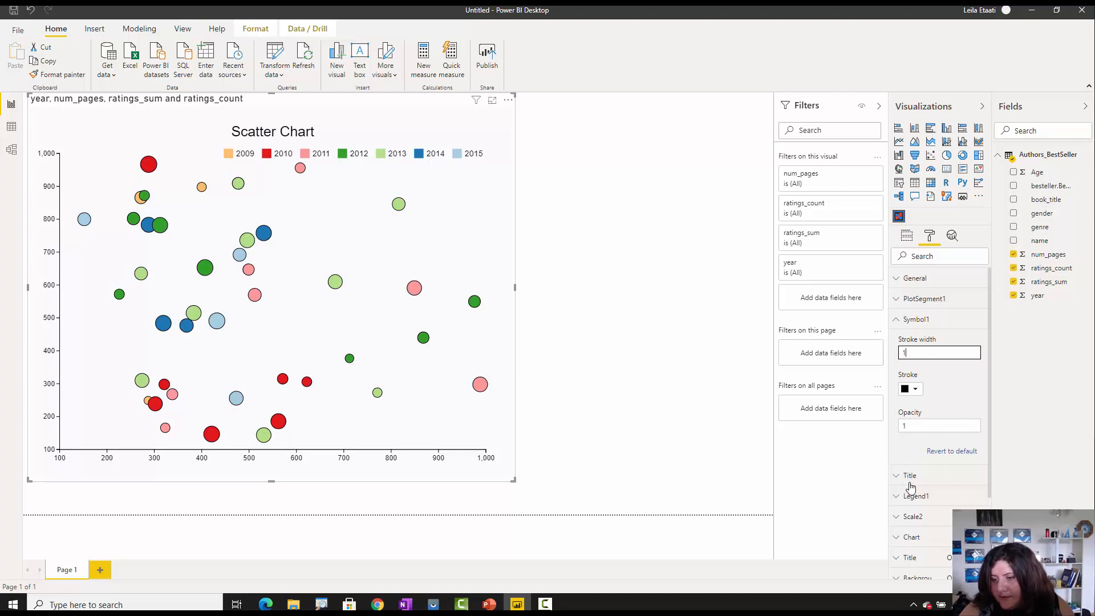
- Expand the Title and Legend1 formatting settings and try setting the legend's Align x to Middle
left_click(934, 485)
scroll(934, 484, "down", 4)
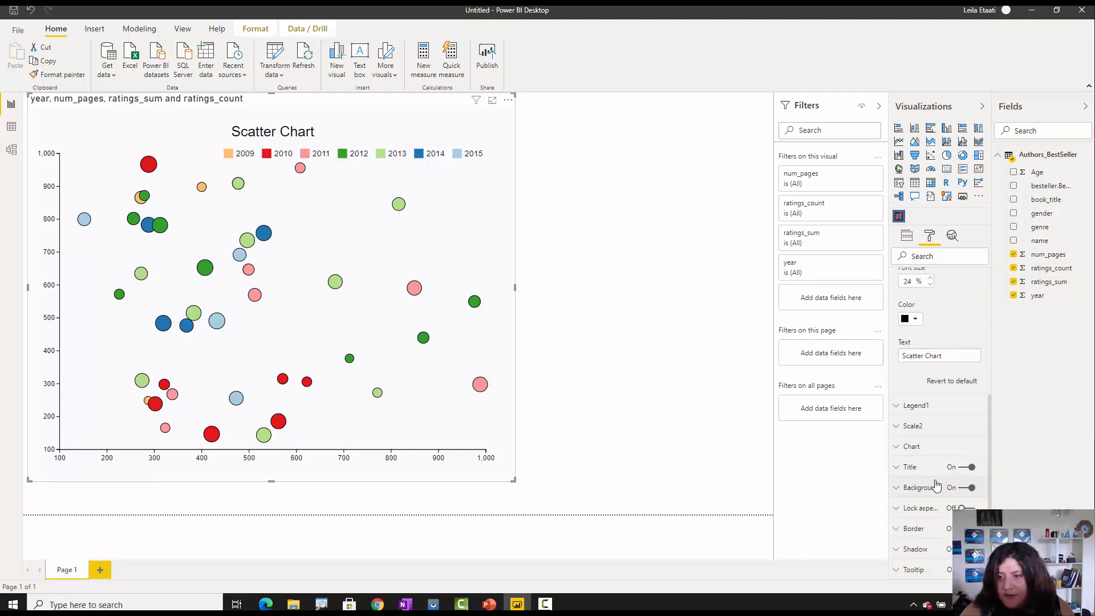
left_click(941, 398)
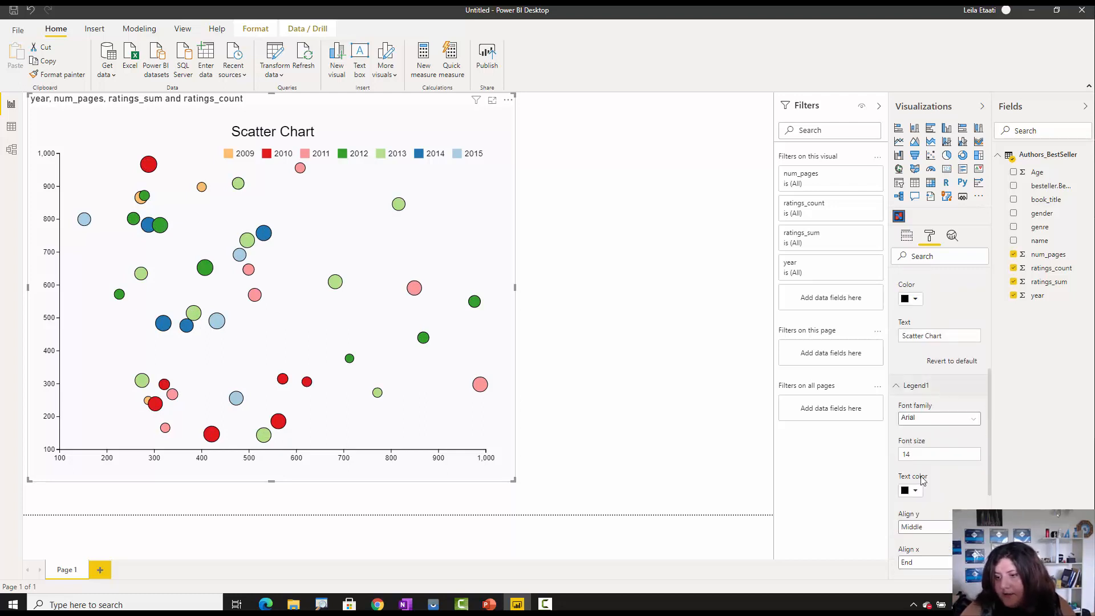
scroll(946, 410, "down", 2)
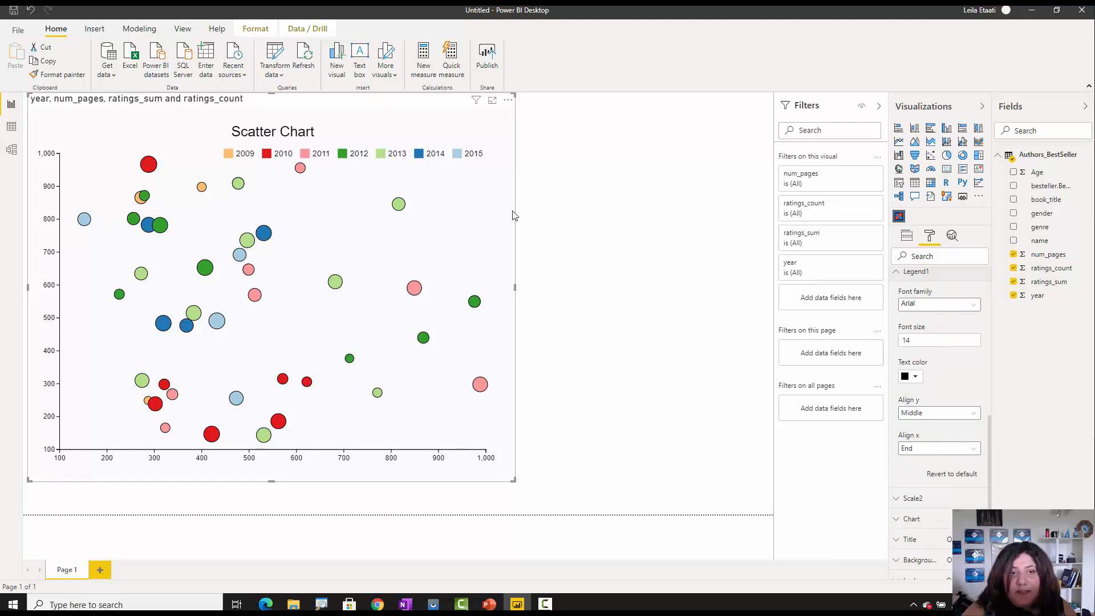
left_click(941, 452)
left_click(930, 475)
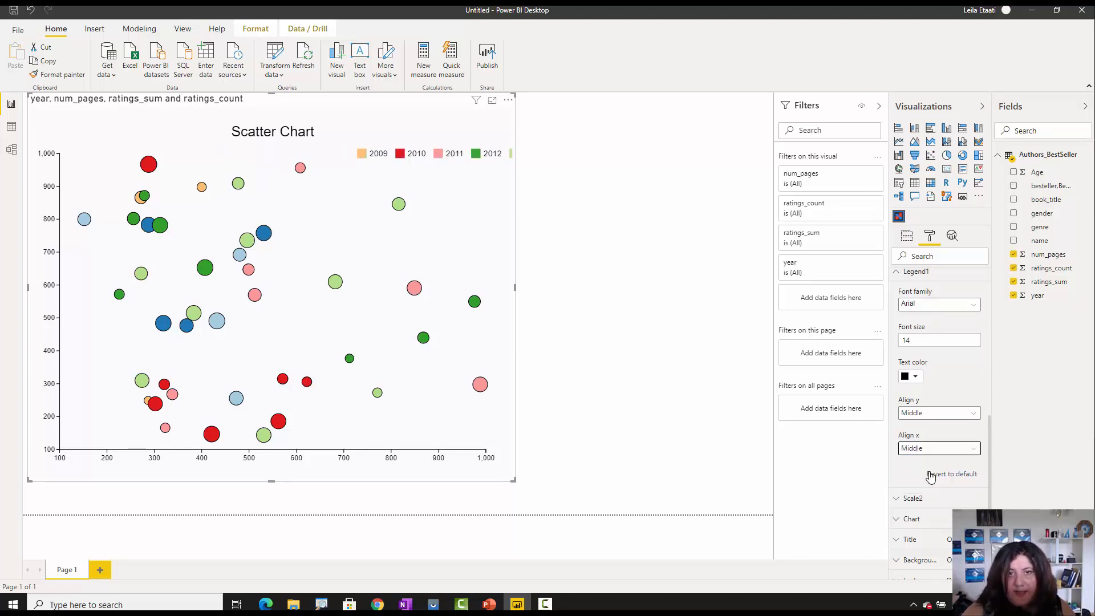
- Try Start for the legend's Align y, and set both Align y and Align x to End
left_click(927, 412)
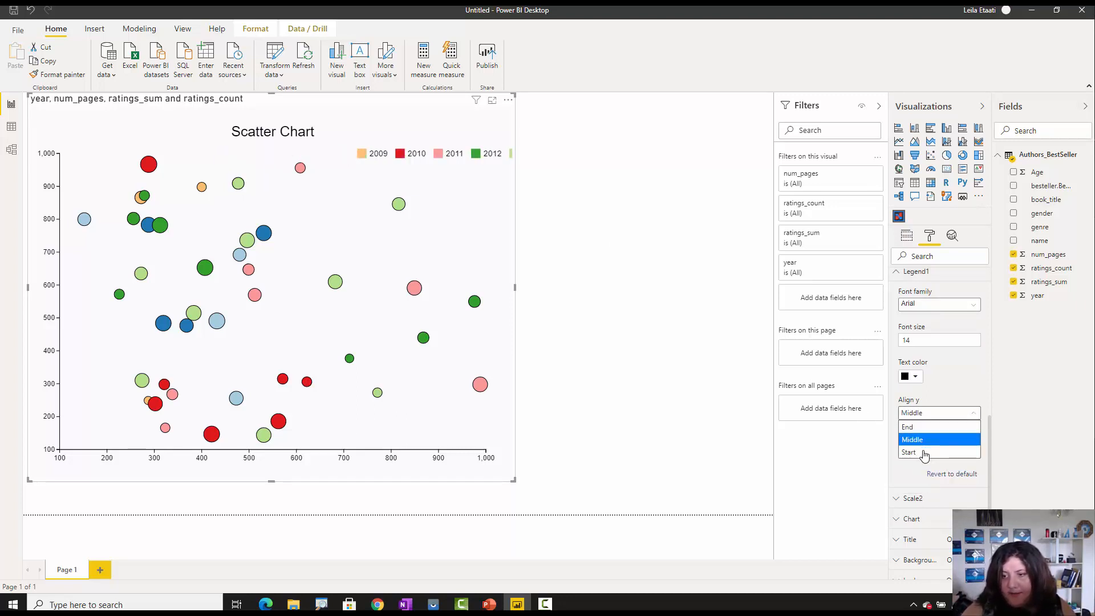
left_click(924, 452)
left_click(929, 413)
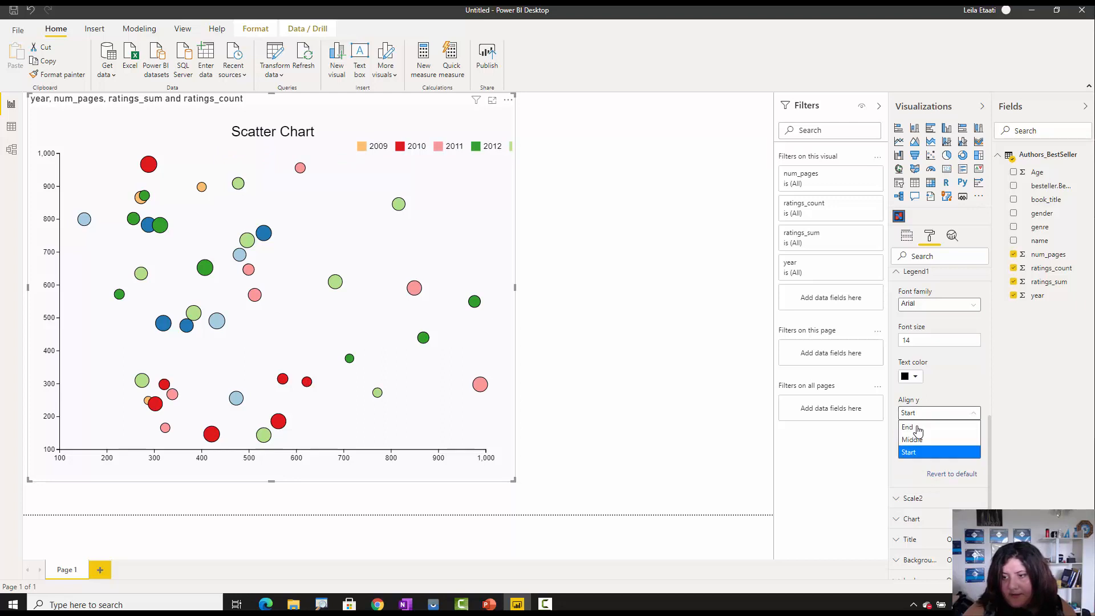
left_click(918, 429)
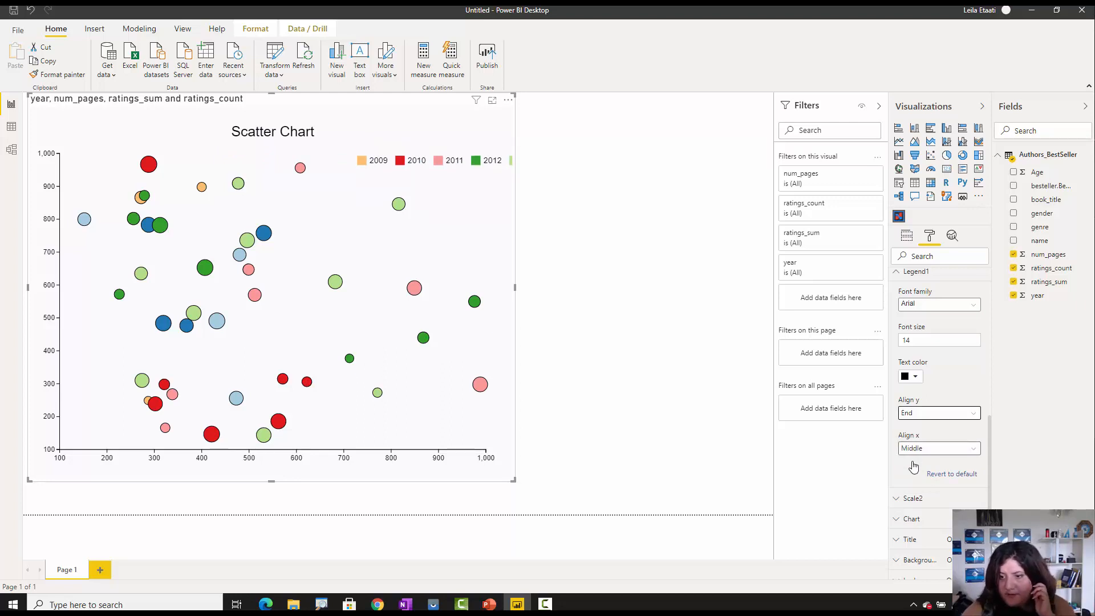
left_click(930, 449)
left_click(914, 464)
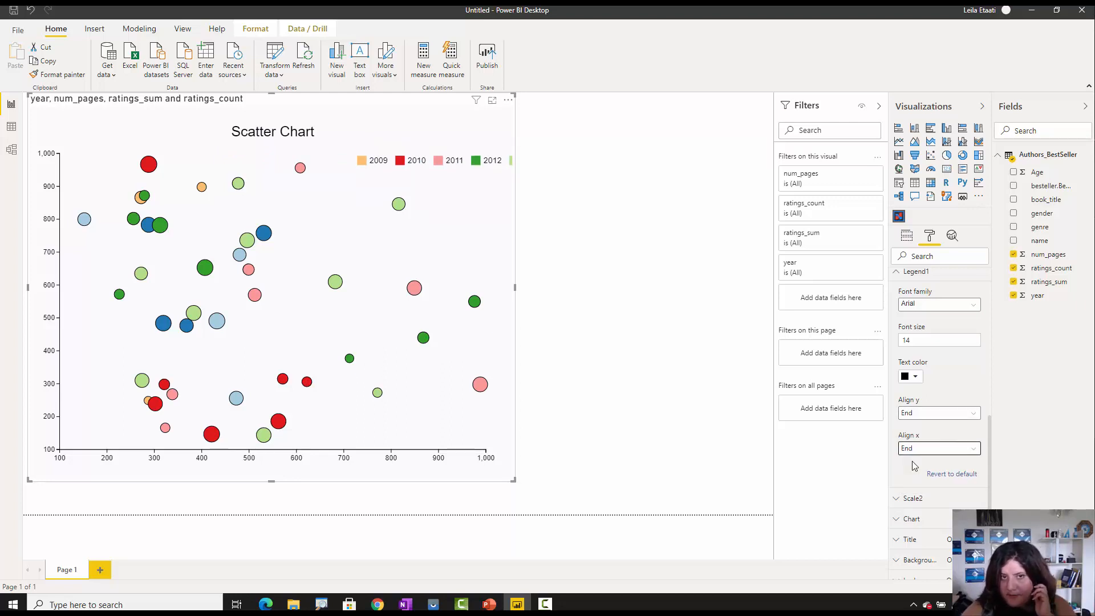
- Set the Scale2 range minimum to 100 and the range maximum to 2000
left_click(914, 499)
scroll(934, 455, "down", 3)
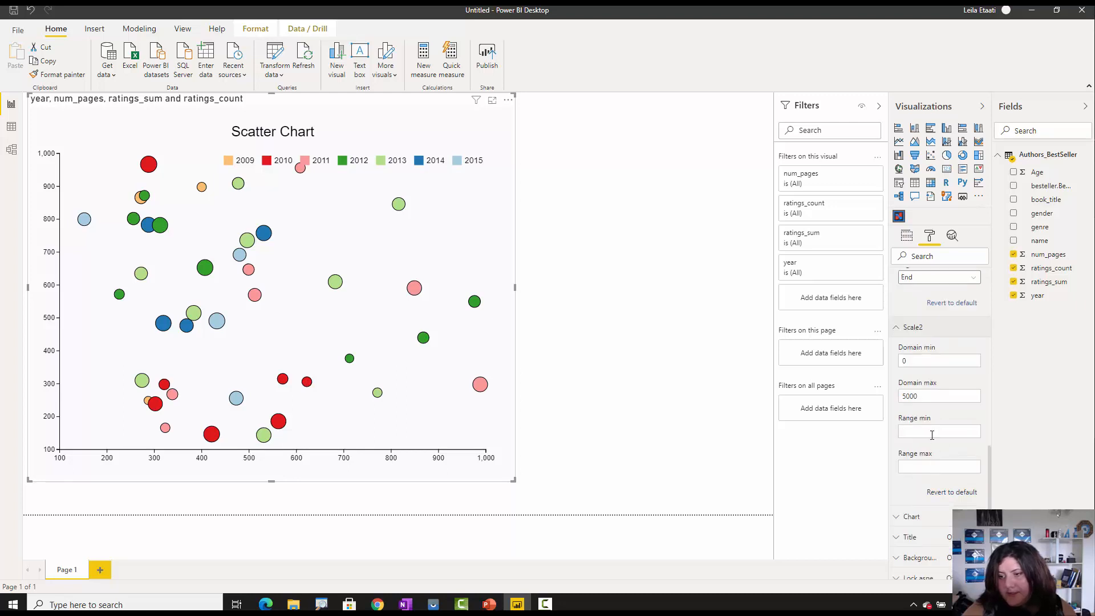
left_click(932, 434)
scroll(932, 486, "down", 2)
left_click(926, 377)
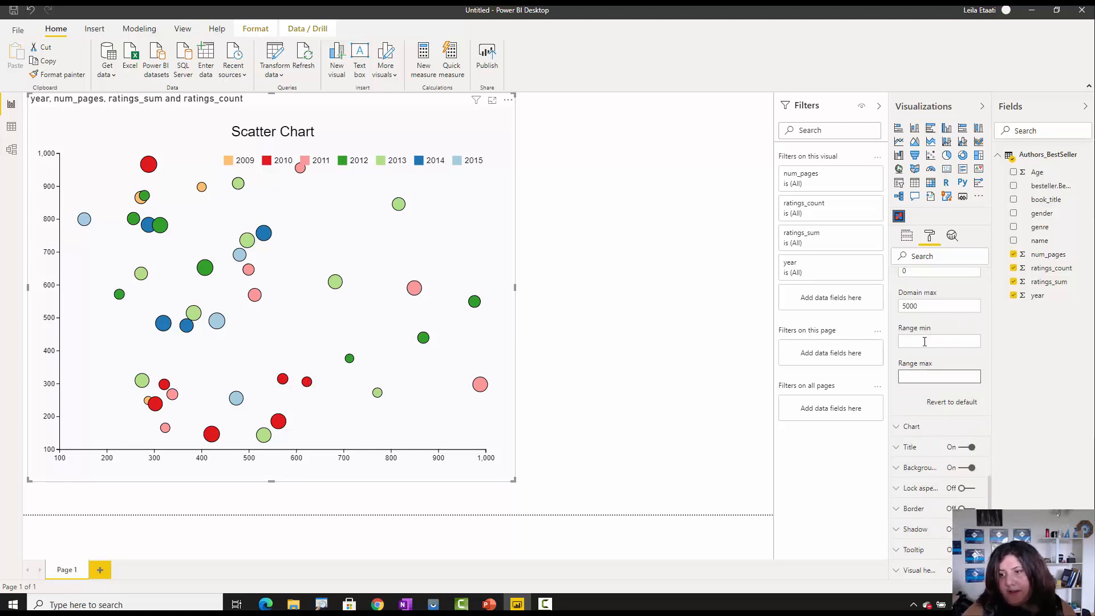
left_click(921, 342)
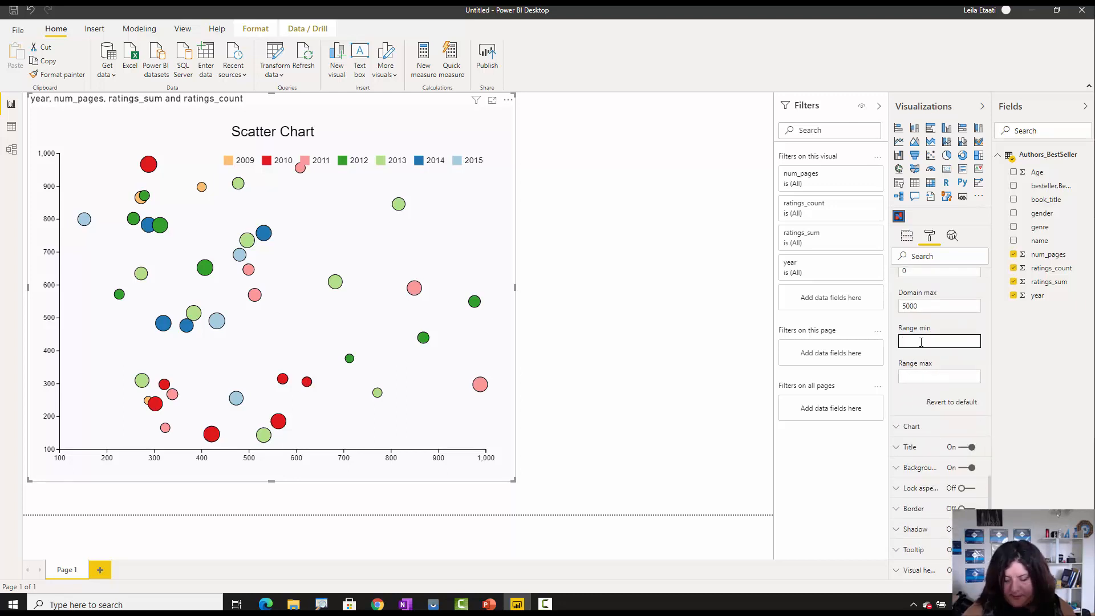
left_click(913, 377)
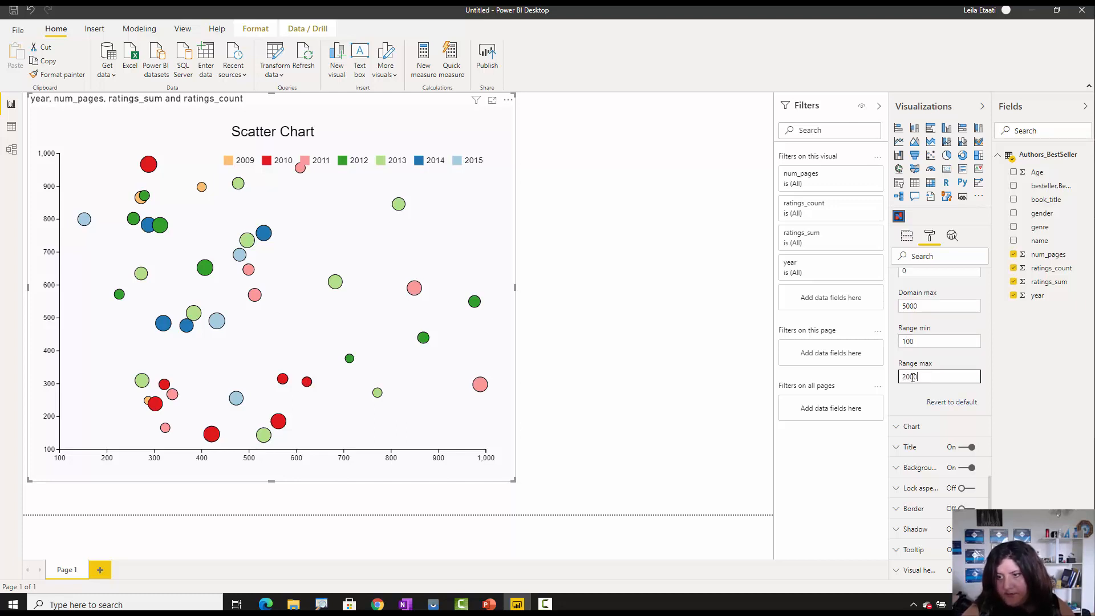
key("Return")
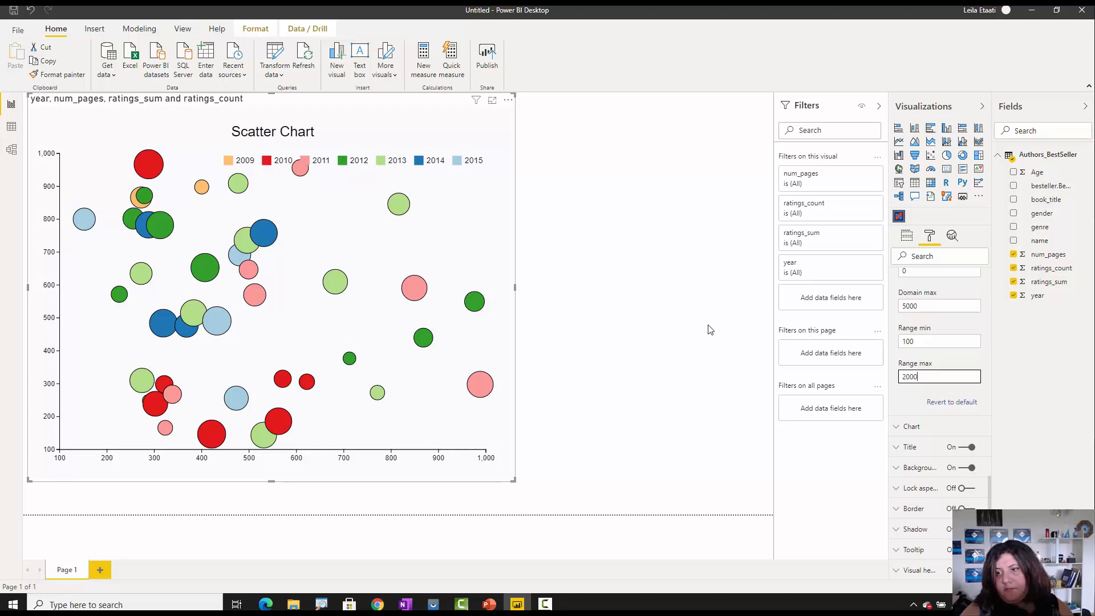
- Clear the Scale2 range minimum and maximum, and revert the Scale2 settings to default
left_click(932, 344)
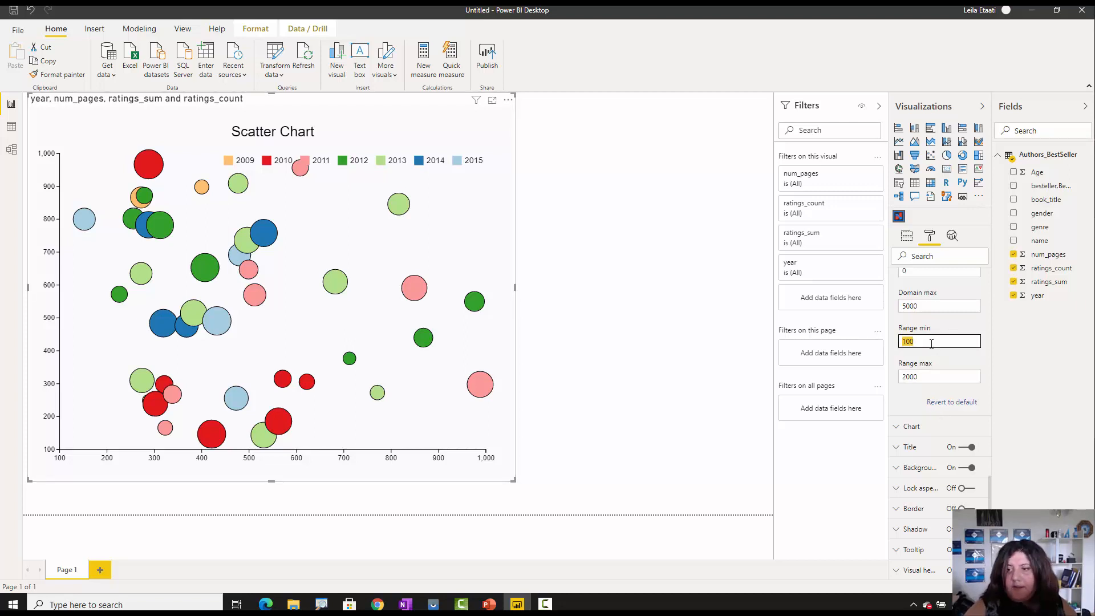
left_click(927, 373)
double_click(927, 374)
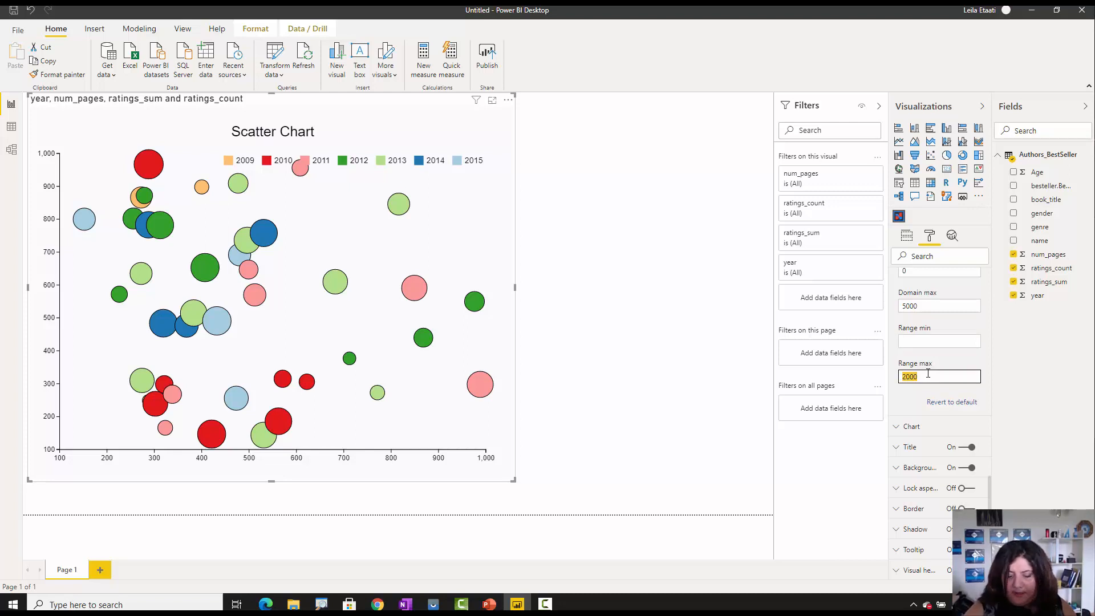
key("BackSpace")
left_click(908, 405)
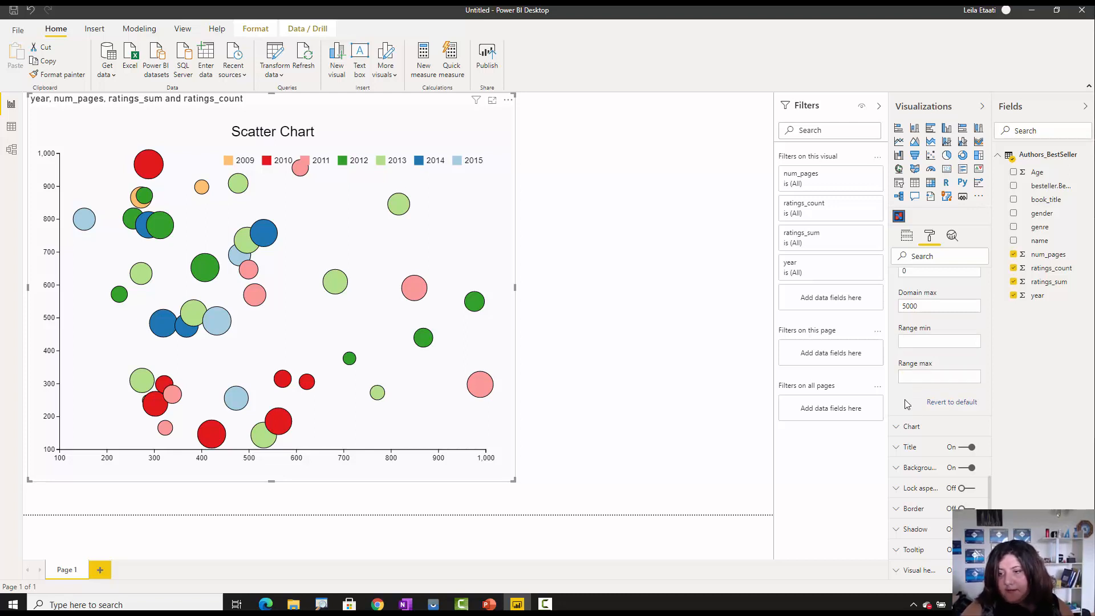
scroll(918, 280, "up", 2)
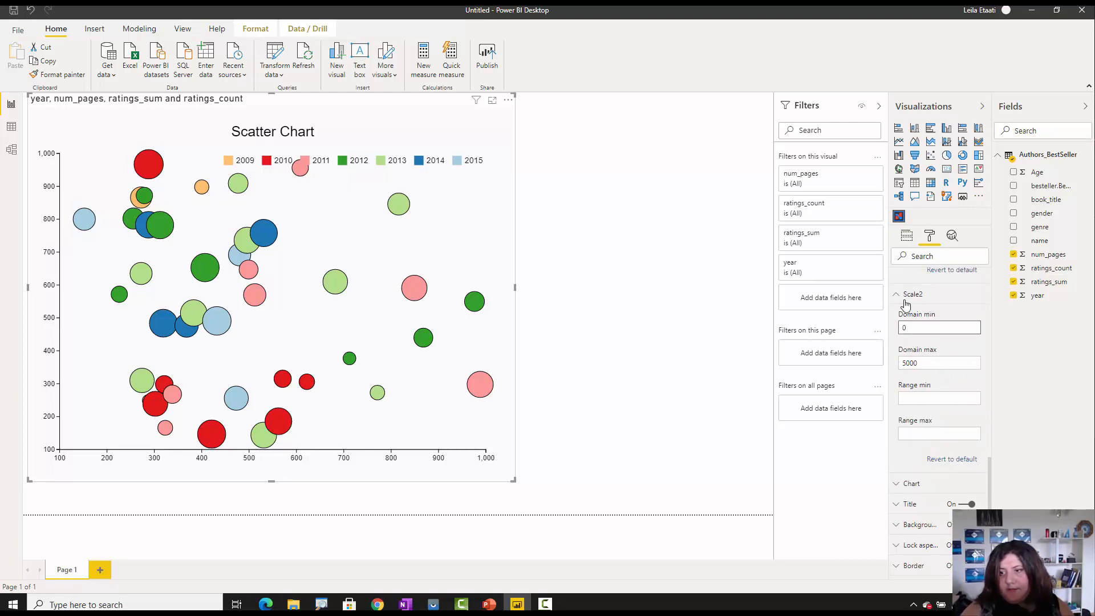
left_click(944, 365)
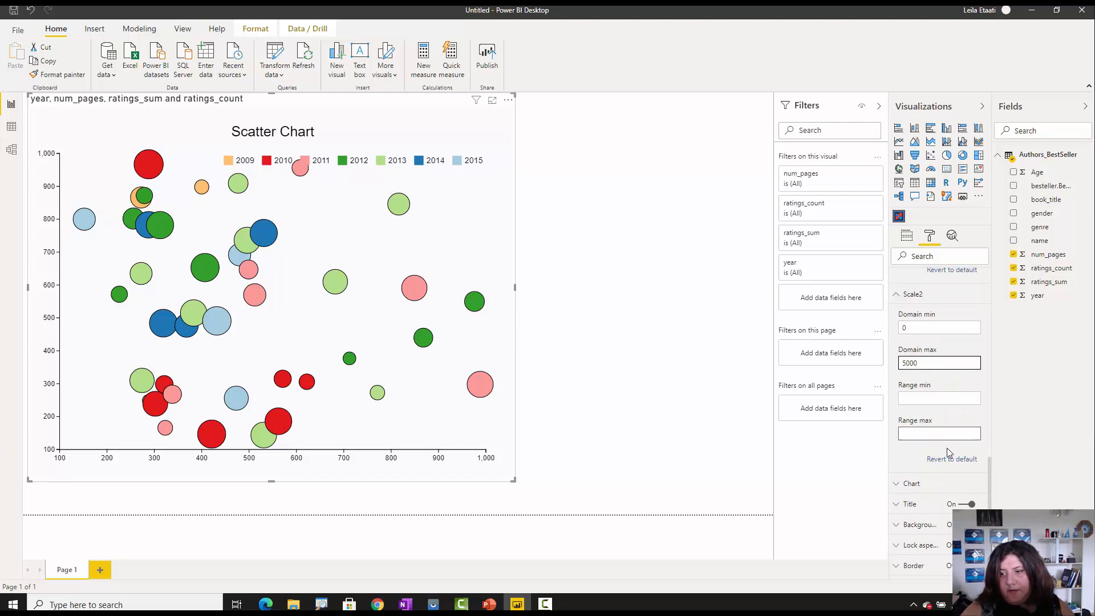
left_click(933, 459)
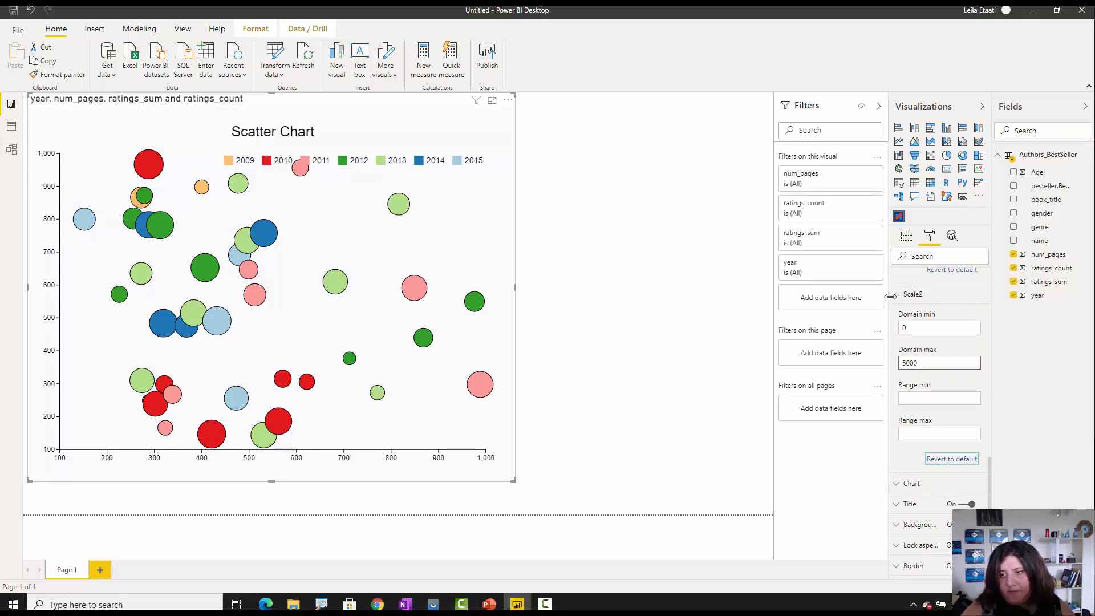
left_click(912, 294)
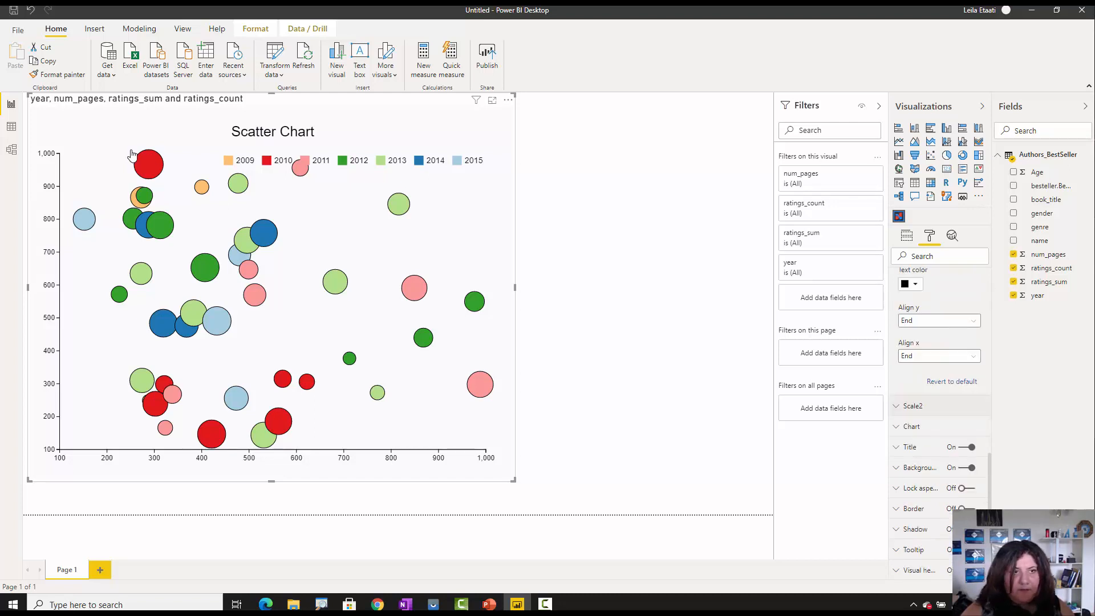
- Review the Scale2 and Chart margin settings and the remaining formatting options of the scatter visual
left_click(492, 101)
left_click(66, 116)
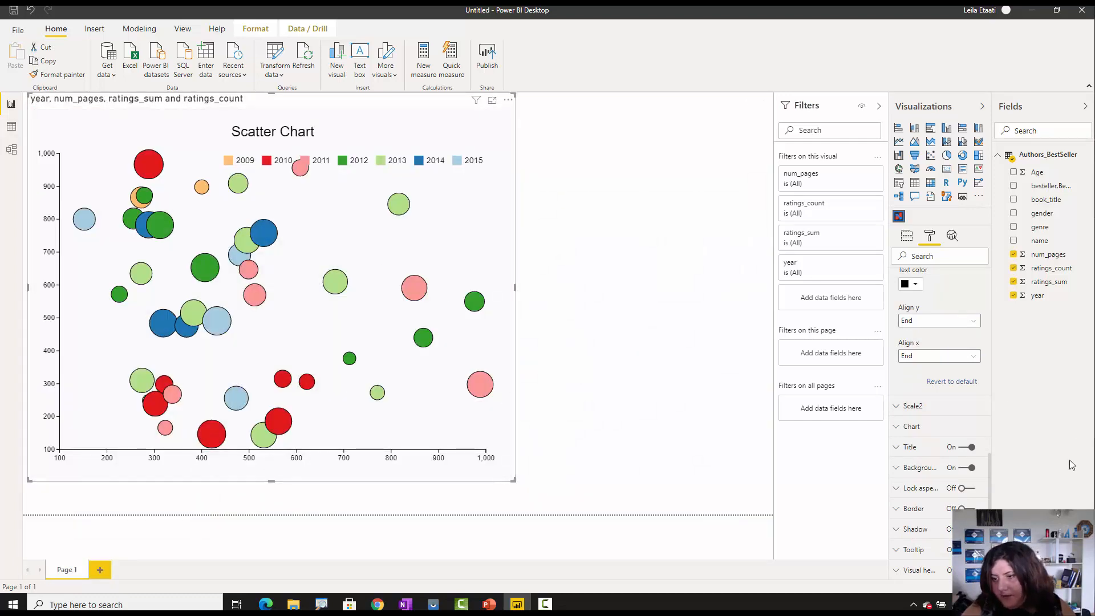
left_click(914, 407)
scroll(916, 412, "down", 3)
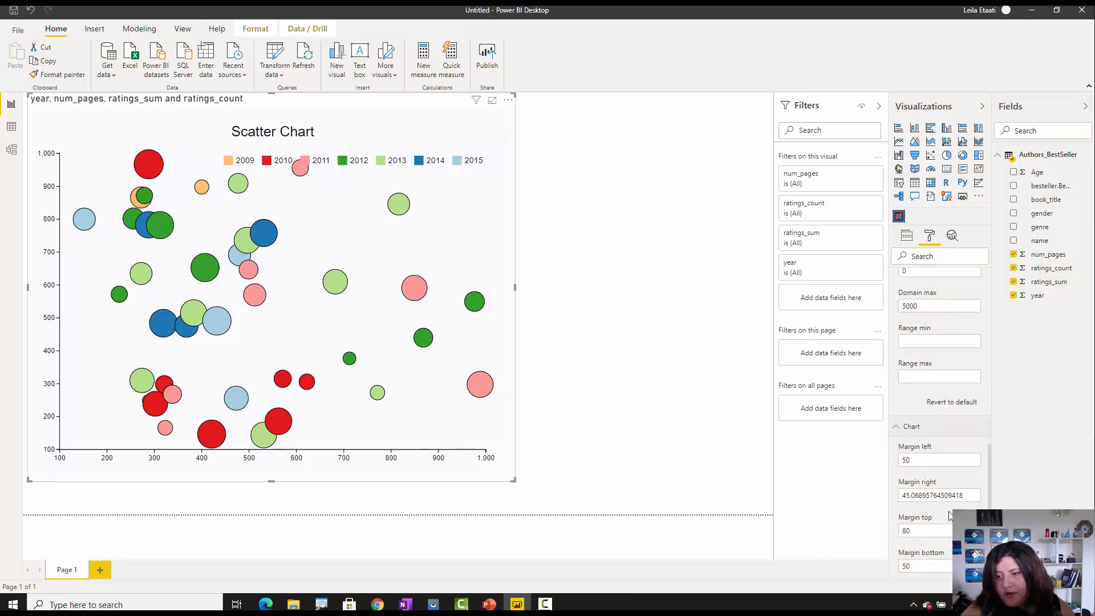
scroll(949, 515, "down", 3)
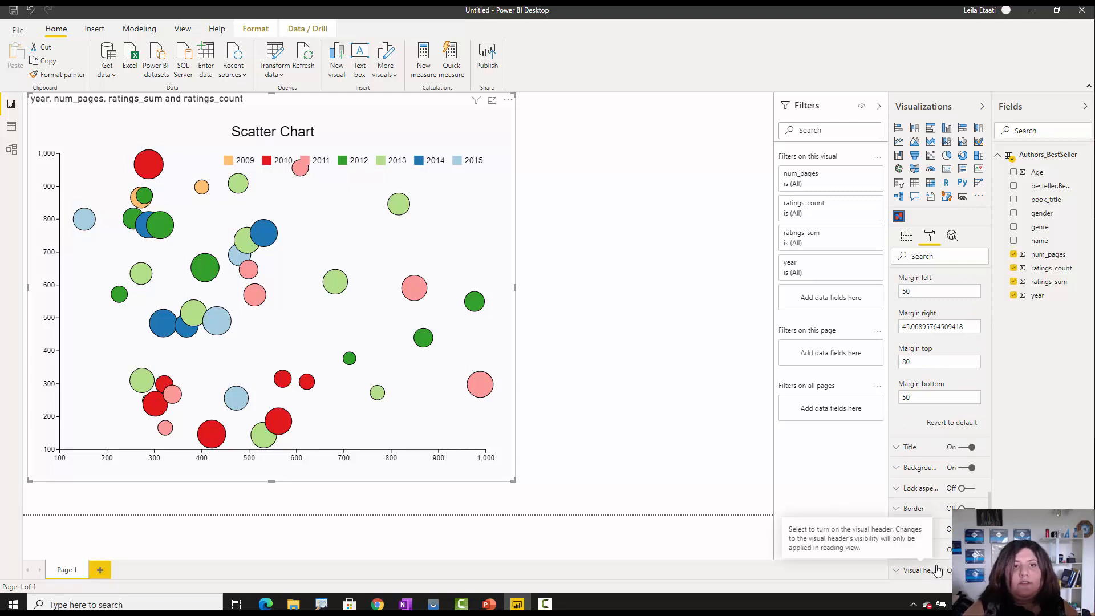
scroll(912, 490, "up", 10)
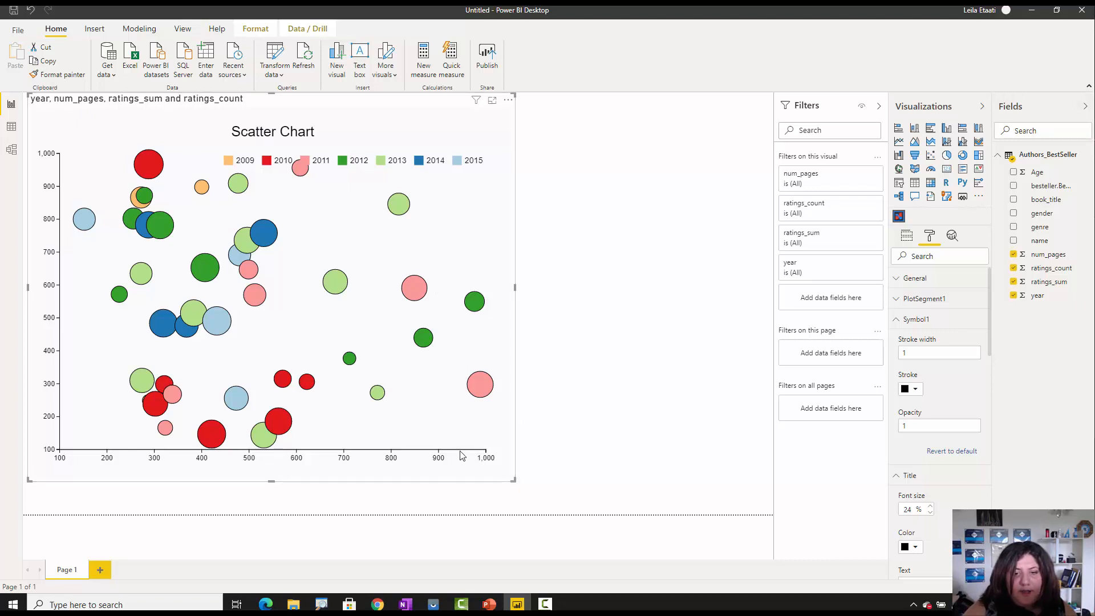
- Widen the scatter visual on the report page and deselect it
left_click_drag(514, 479, 579, 489)
left_click(636, 341)
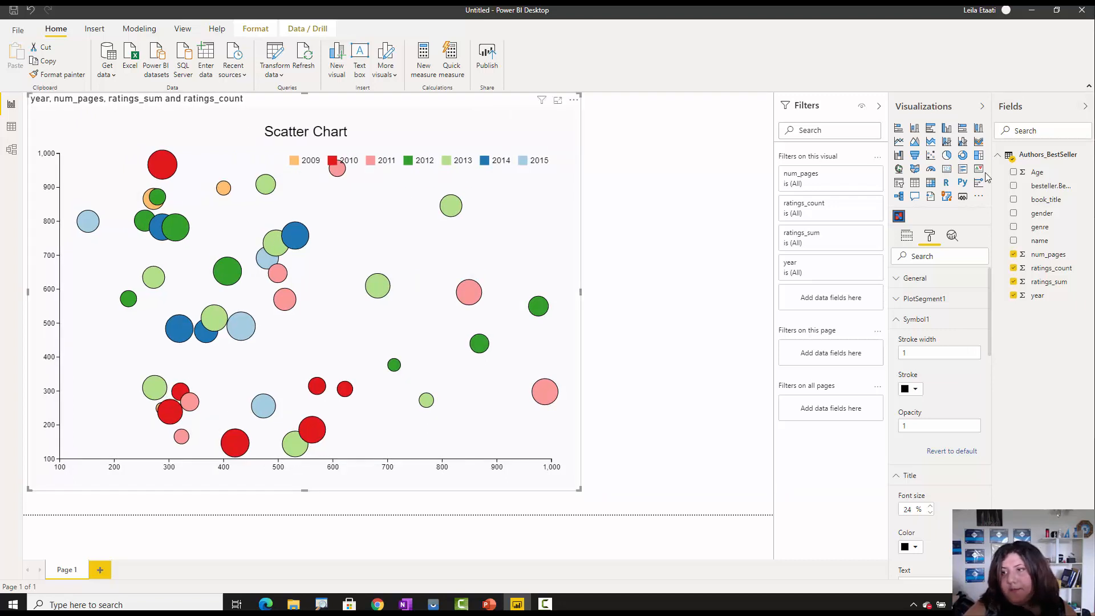
- Add an Age slicer in the empty area beside the scatter visual and raise its lower limit to 49
left_click_drag(1038, 174, 716, 203)
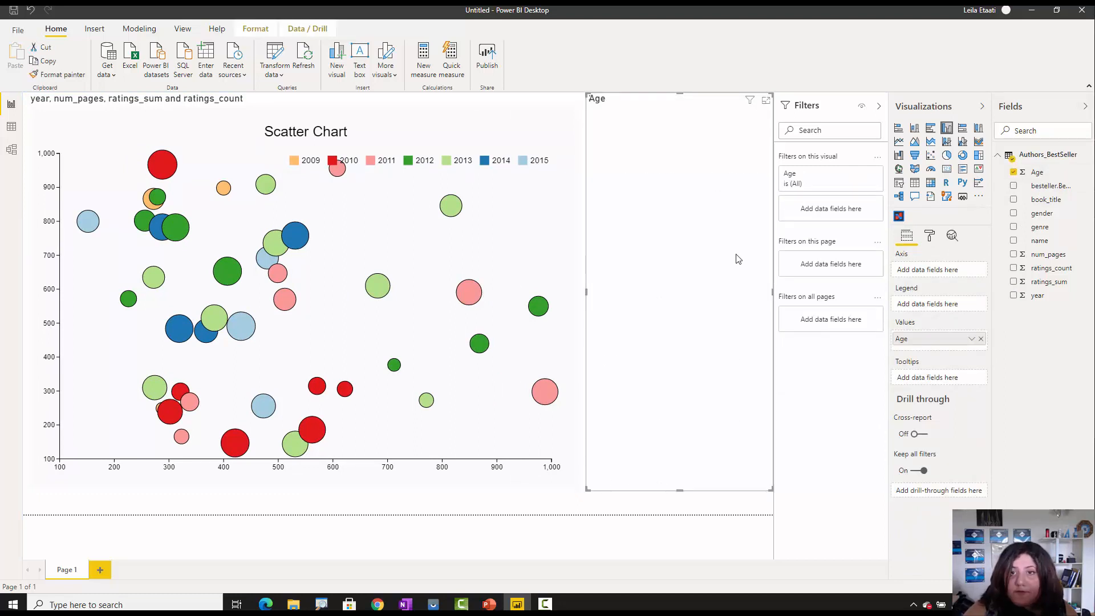
left_click(900, 183)
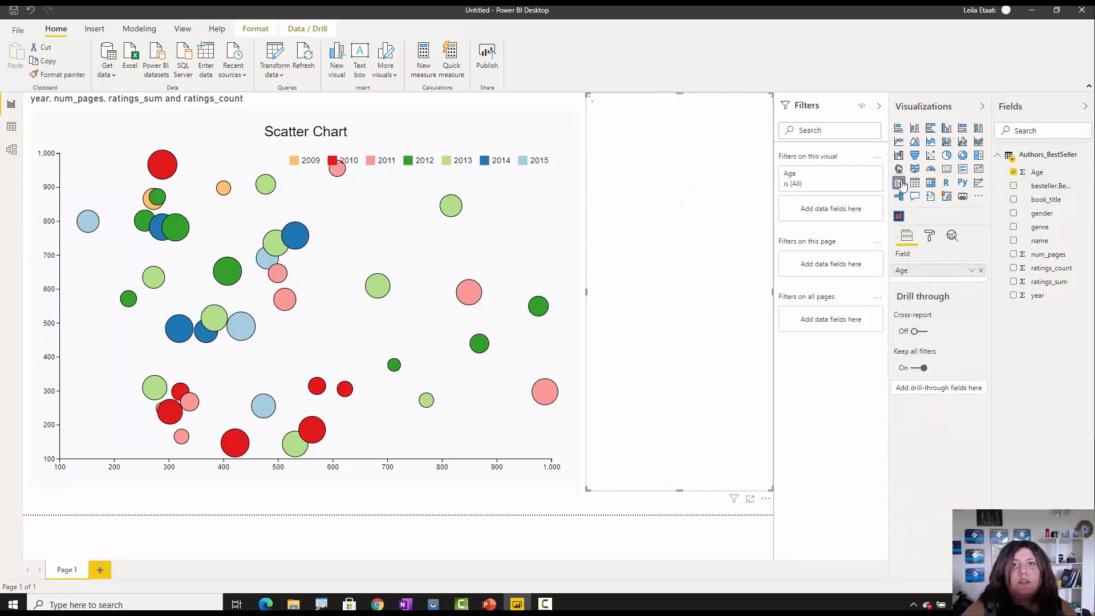
left_click(641, 136)
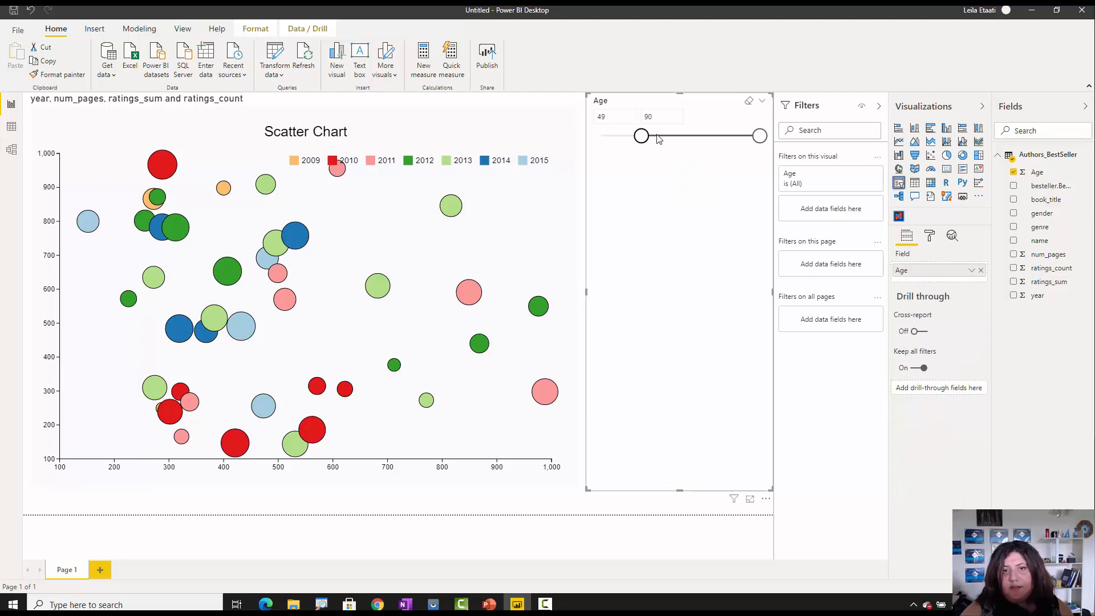
- Lower the Age slicer's upper limit to 78 and shorten the slicer to free the space below it
left_click(726, 138)
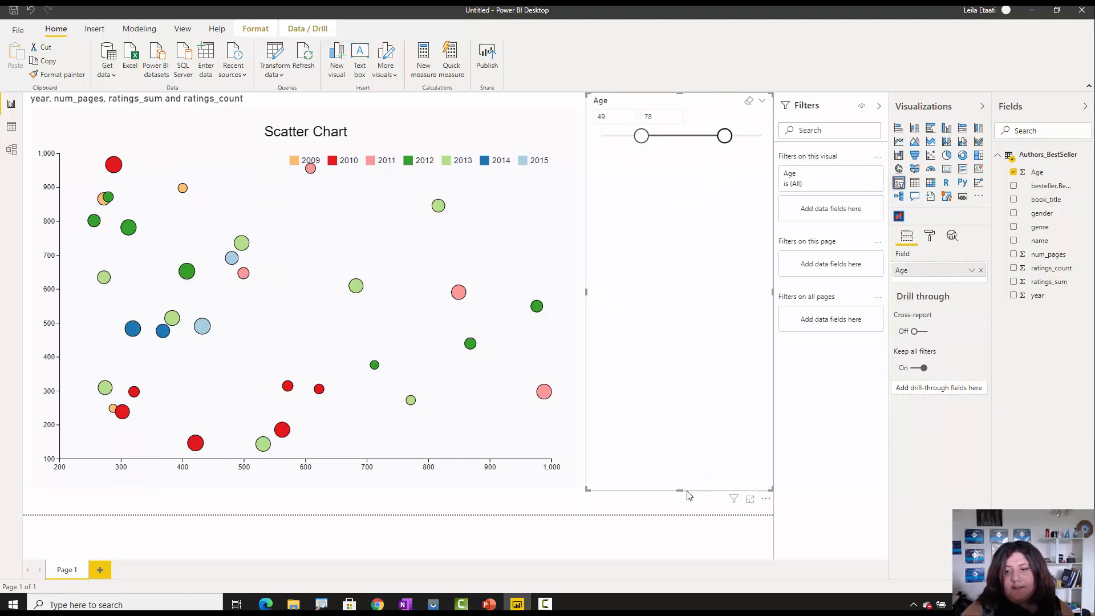
left_click_drag(680, 491, 673, 203)
- Add a donut chart below the slicer with Age as its values and genre as its legend
left_click(689, 294)
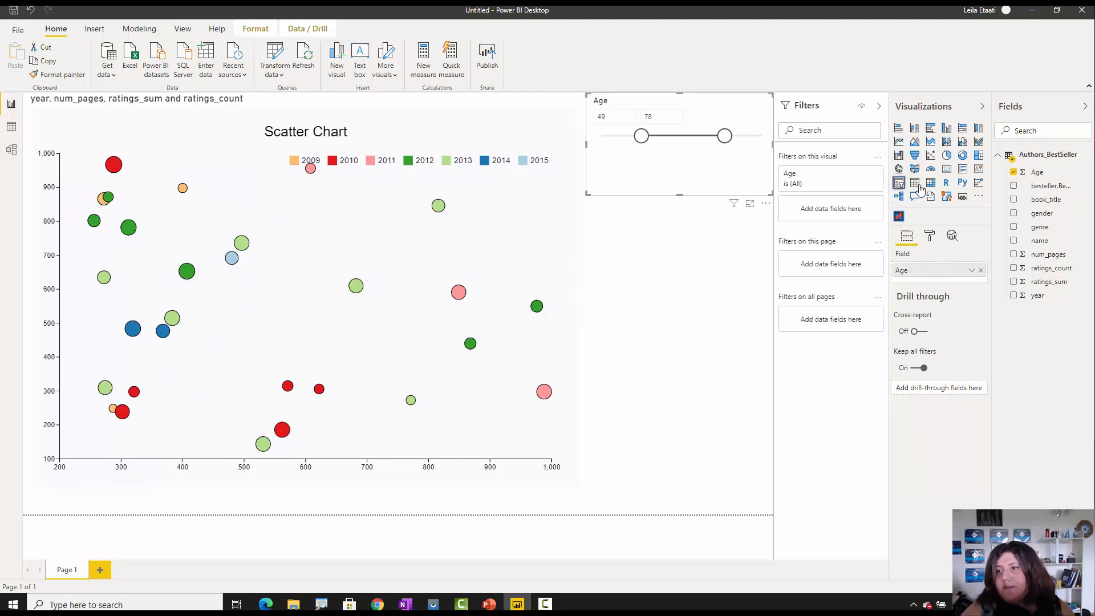
left_click_drag(1031, 179, 920, 342)
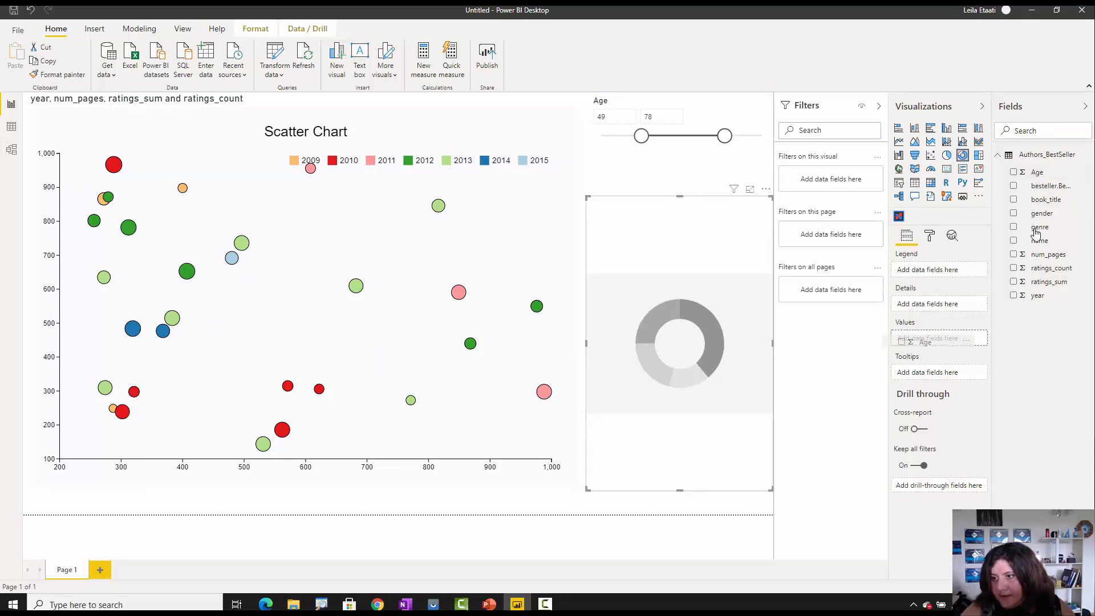
left_click_drag(1035, 227, 931, 274)
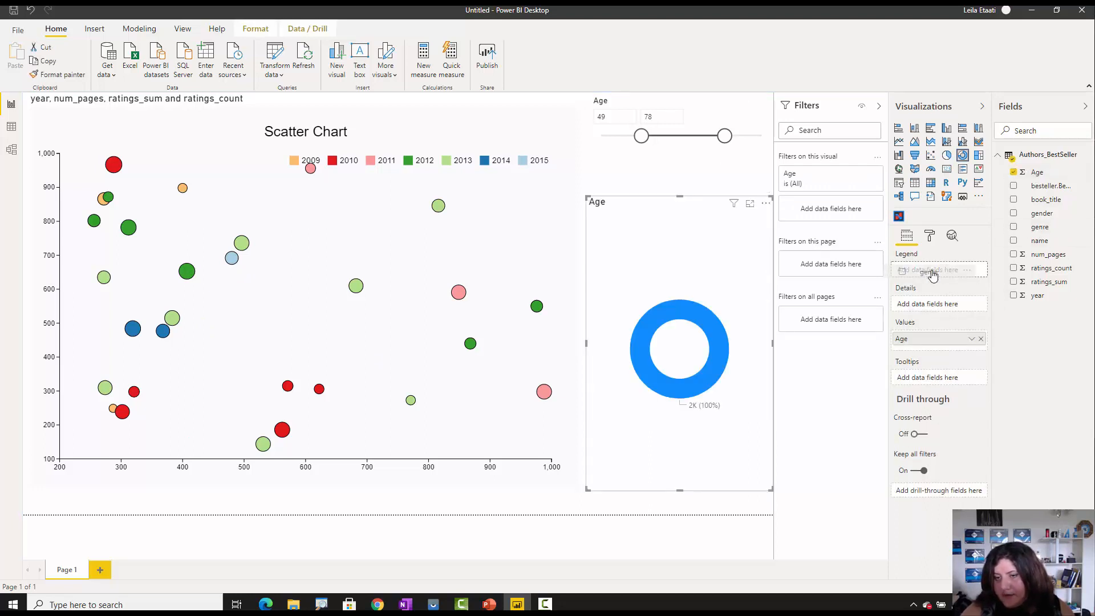
- Test cross-highlighting with the donut's Fiction and Nonfiction slices, and clear the Age slicer's filter
left_click(638, 328)
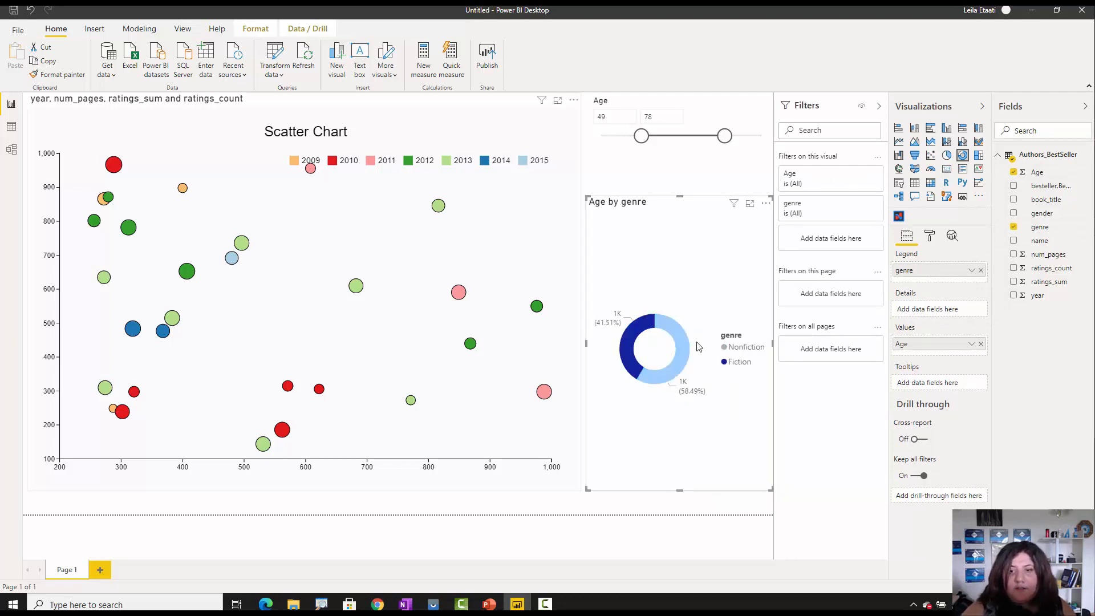
left_click(683, 342)
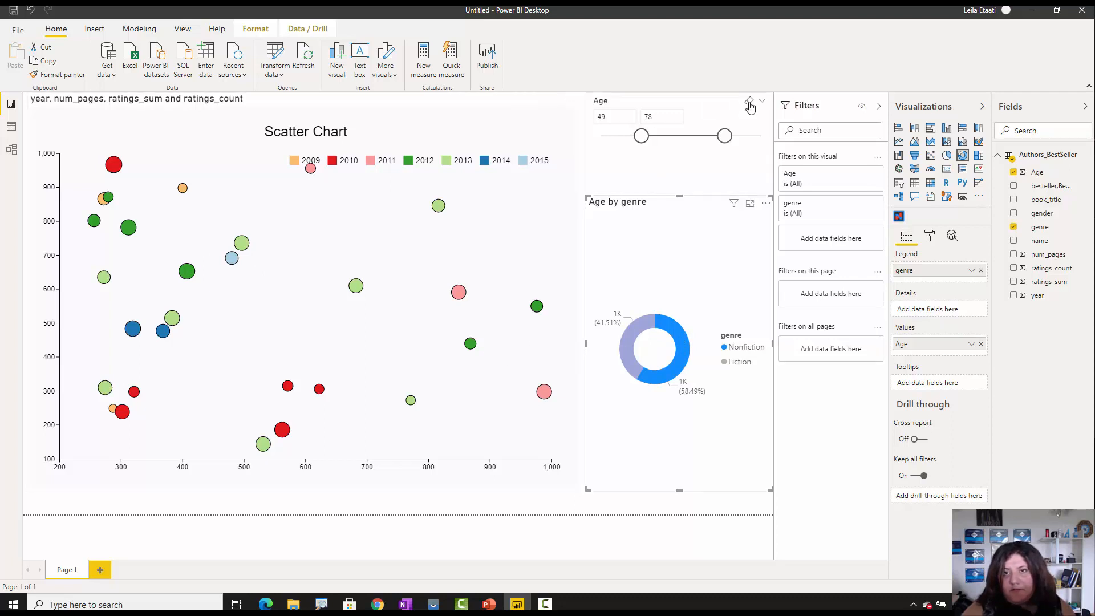
left_click(750, 107)
left_click(642, 334)
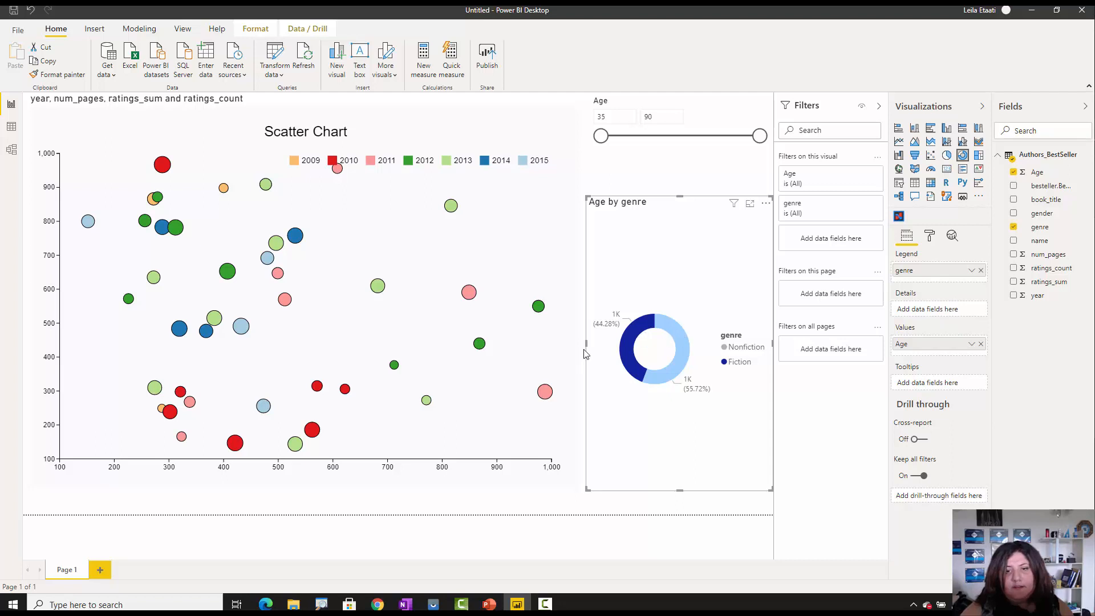
left_click(656, 326)
left_click(678, 330)
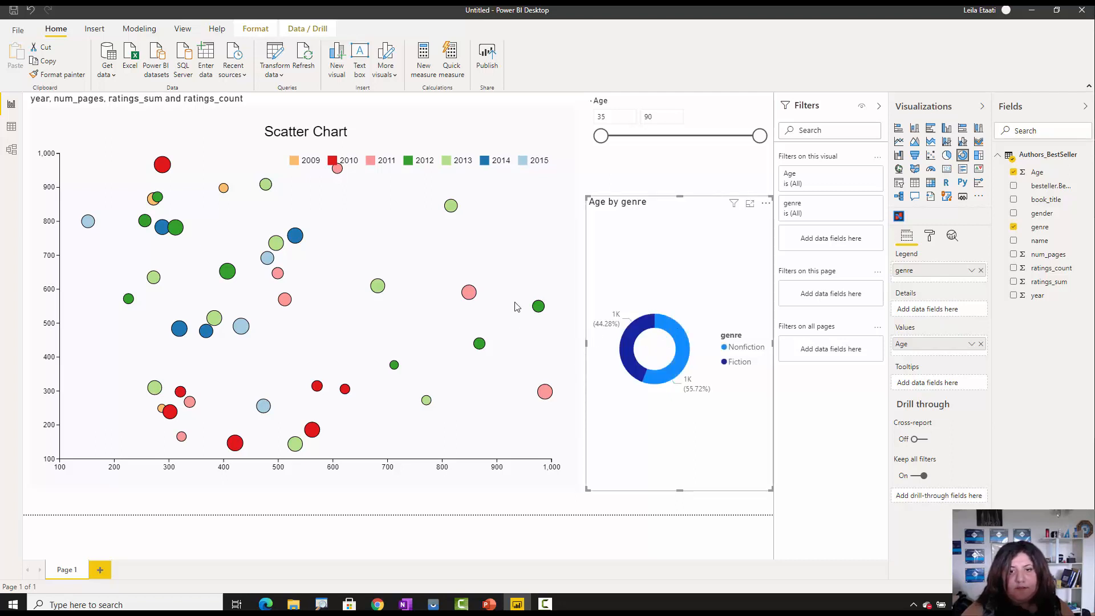
- Select individual bubbles in the scatter visual to test how they cross-highlight the donut chart
left_click(472, 299)
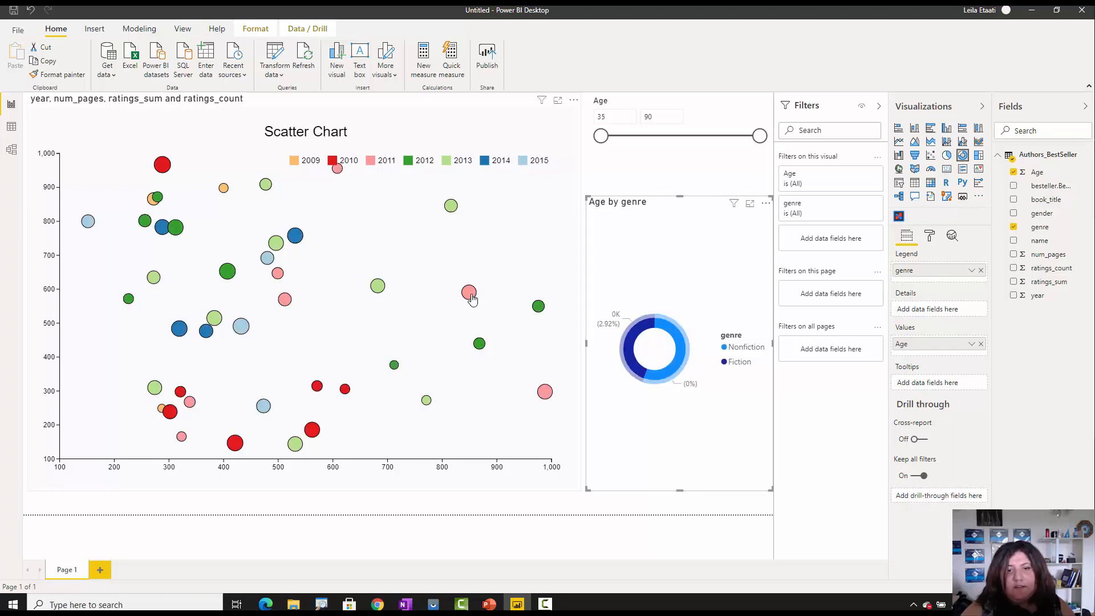
left_click(538, 307)
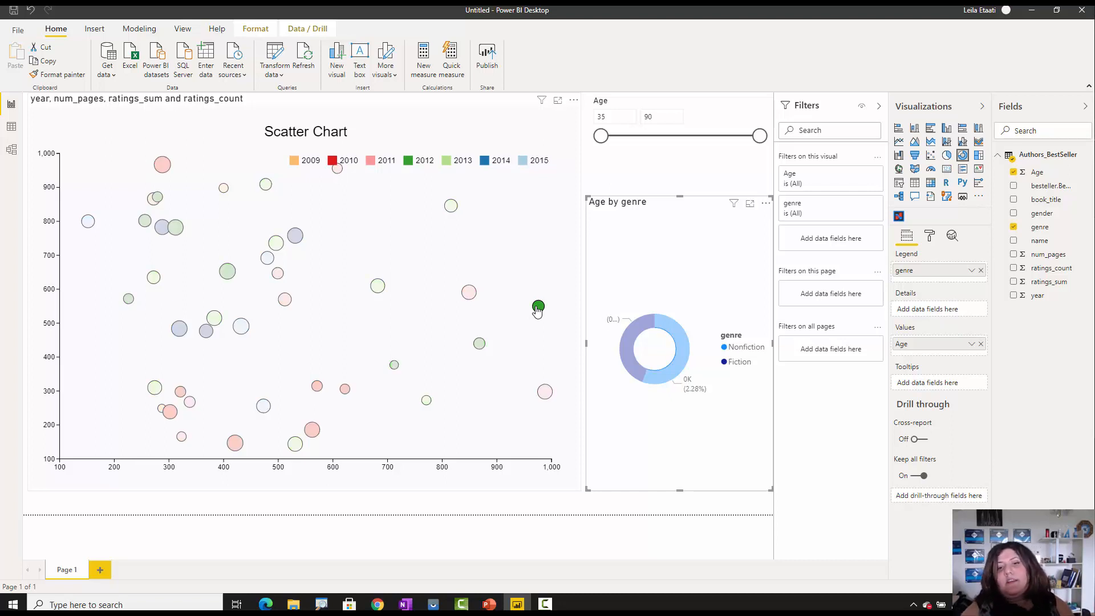
left_click(543, 391)
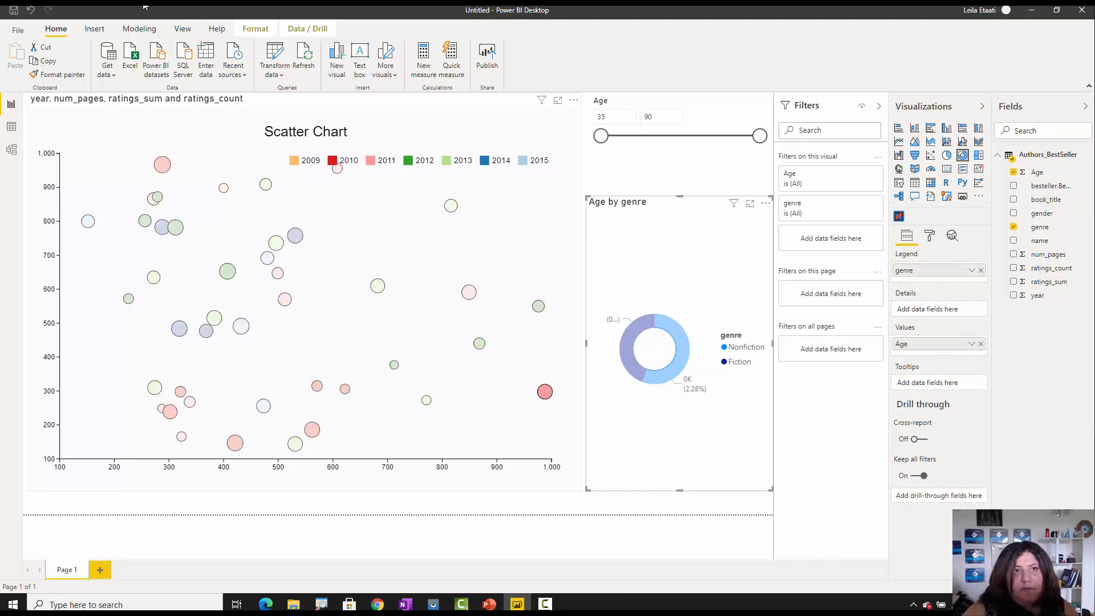
- Check the donut chart's interaction settings, leave interaction editing, and clear the bubble selection in the scatter visual
left_click(255, 30)
left_click(14, 75)
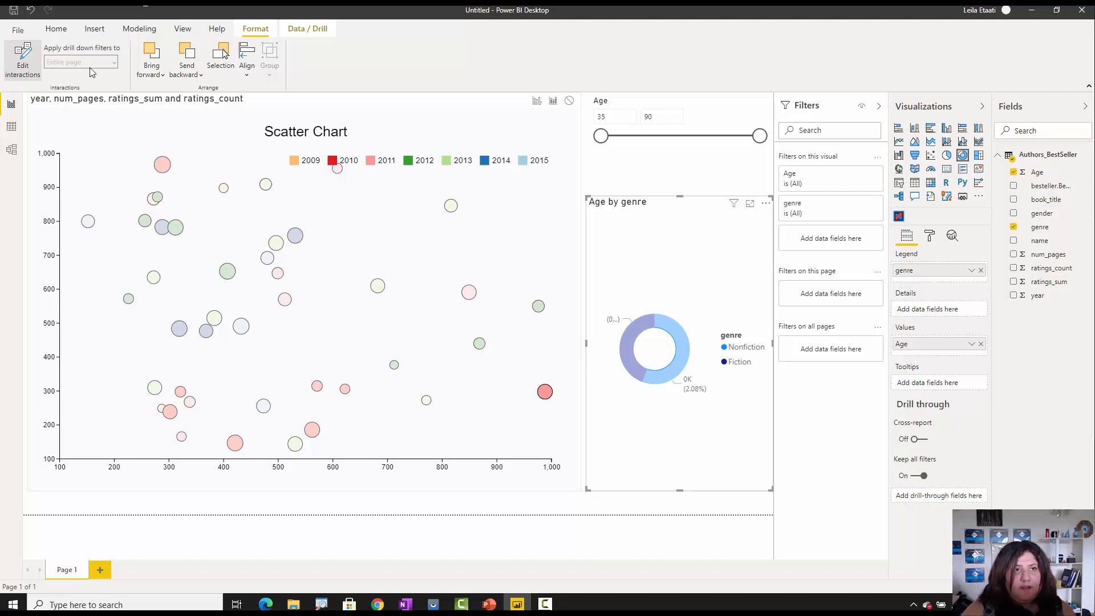
left_click(25, 67)
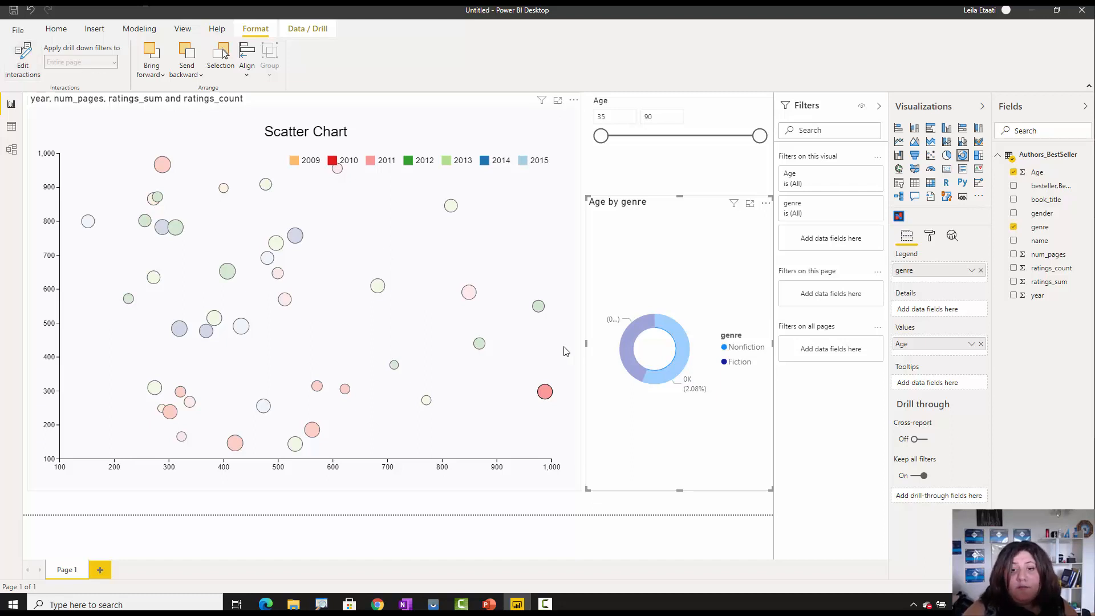
left_click(545, 391)
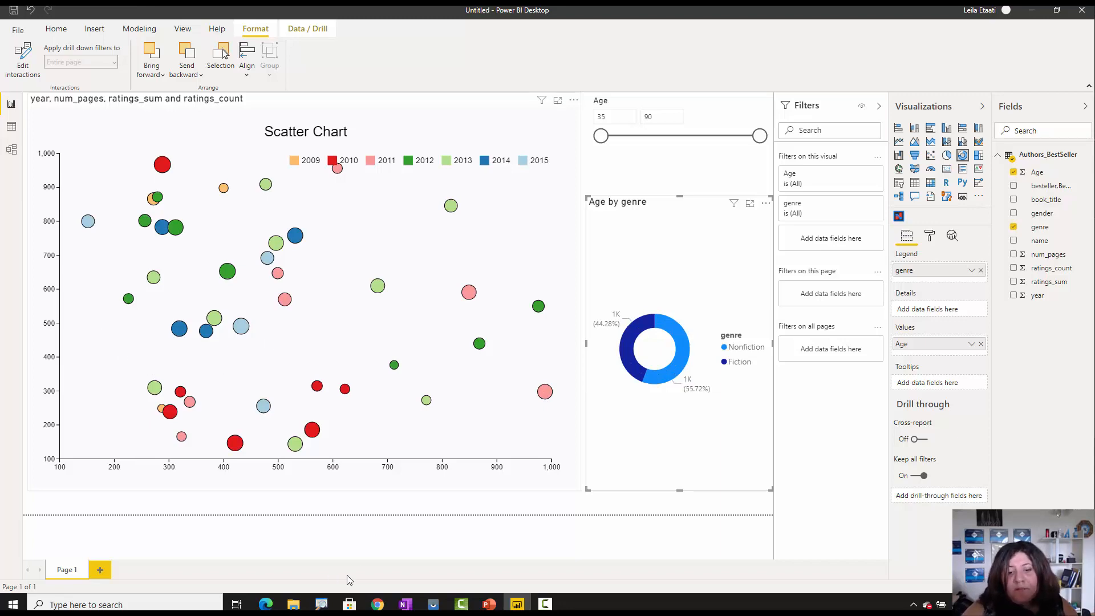
- Switch to Charticulator in the browser and examine the rows of the Emission dataset
left_click(519, 605)
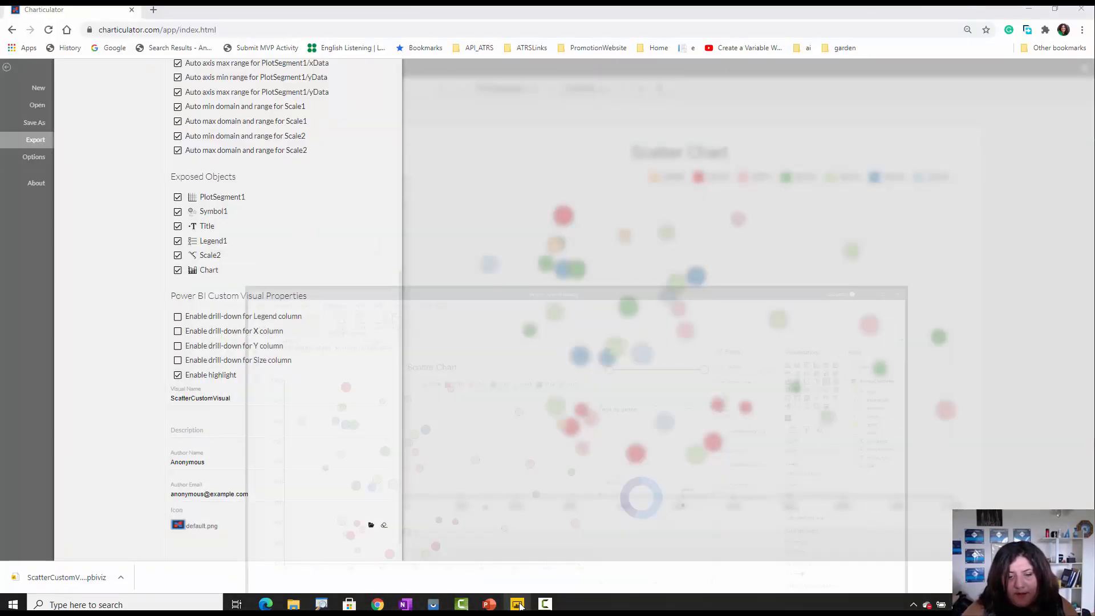
left_click(517, 604)
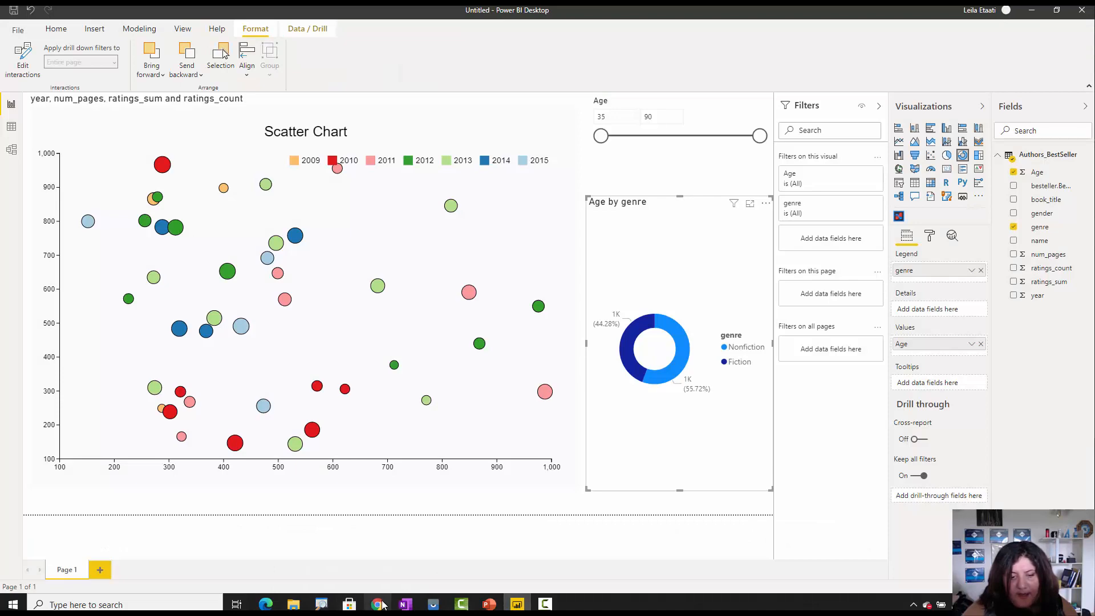
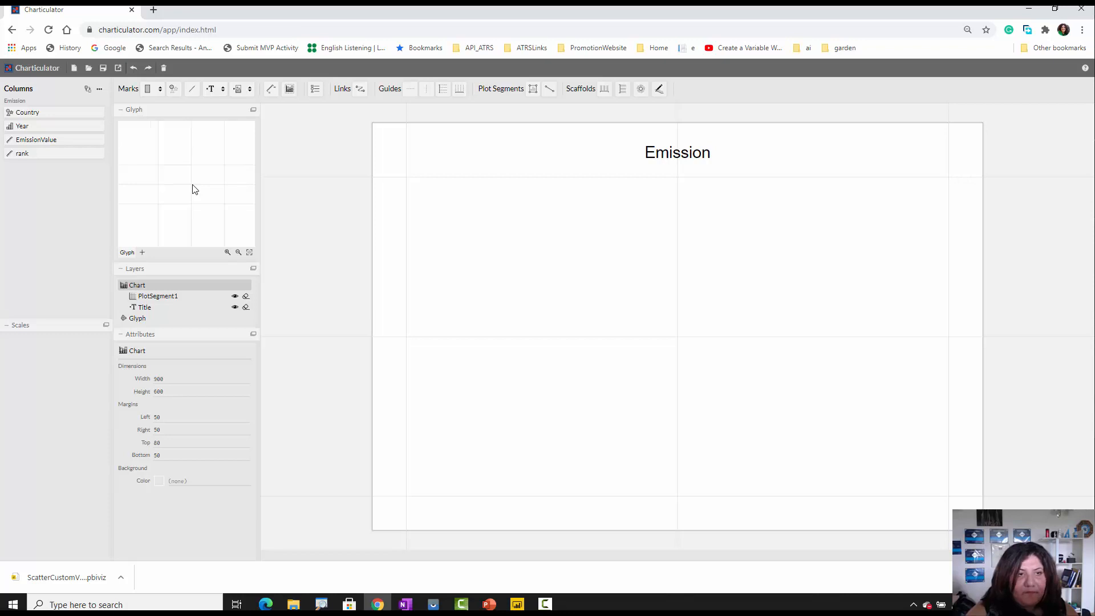
left_click(100, 91)
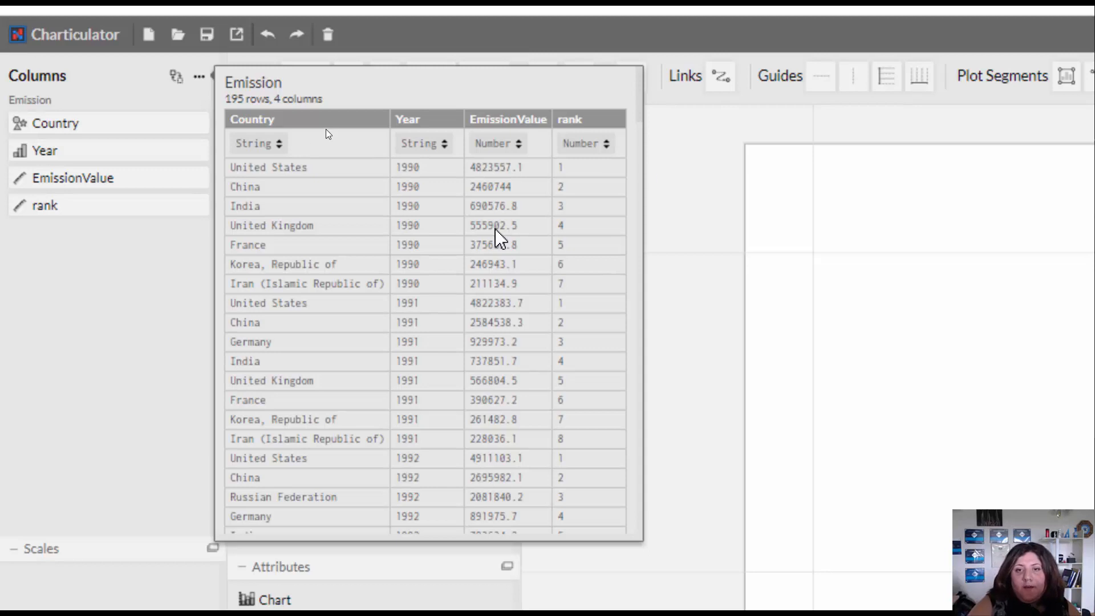
scroll(599, 513, "down", 2)
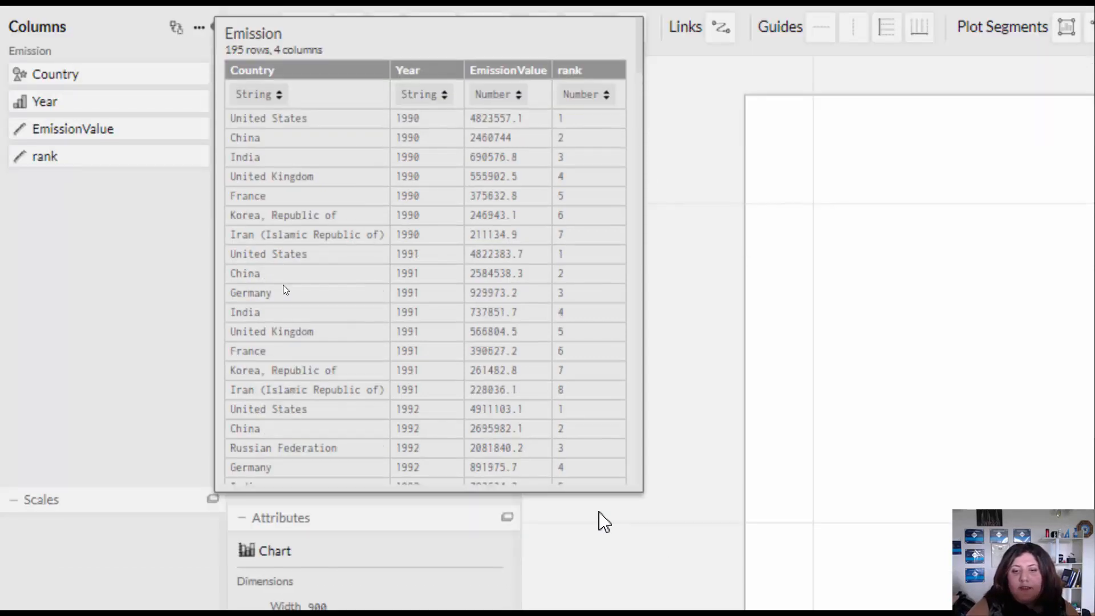
scroll(567, 428, "down", 8)
scroll(572, 431, "up", 2)
scroll(572, 431, "up", 7)
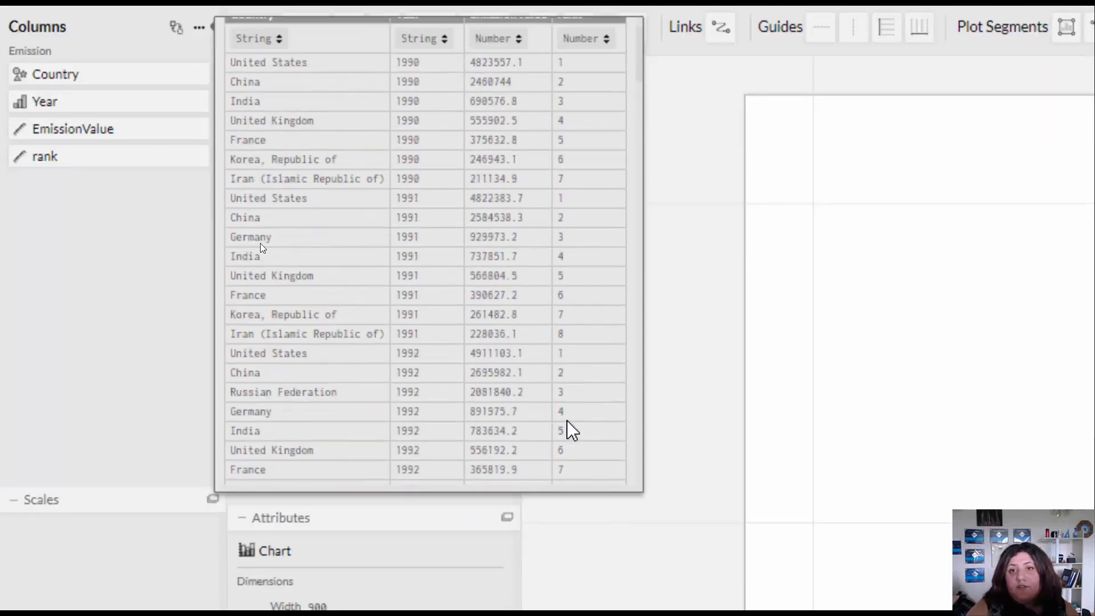
left_click(708, 186)
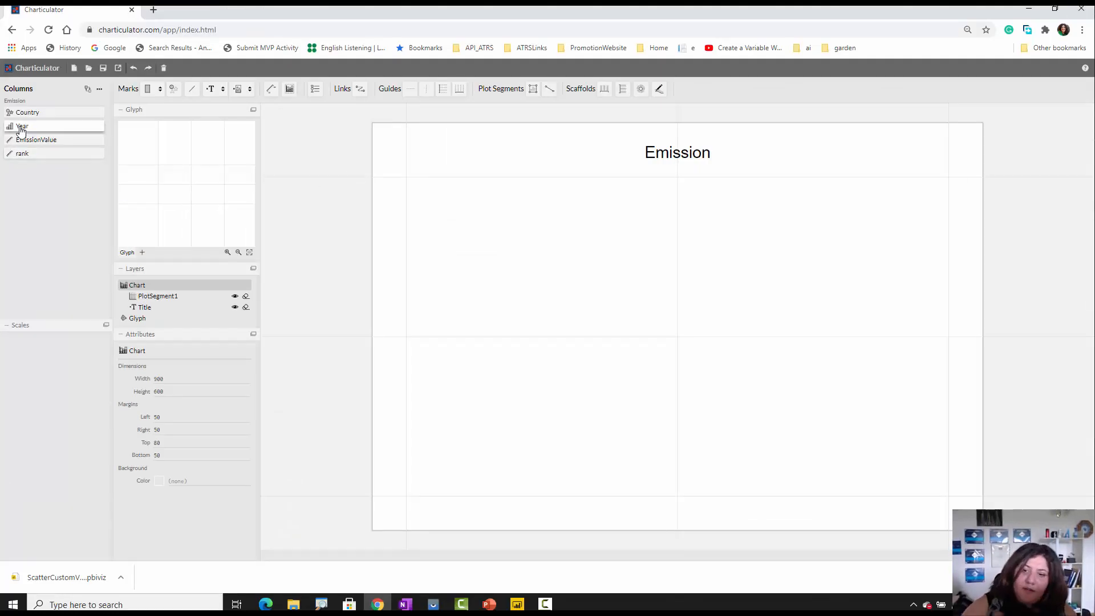
- Assign Year to the X axis and rank to the Y axis of the Emission chart's plot segment
left_click_drag(20, 130, 631, 502)
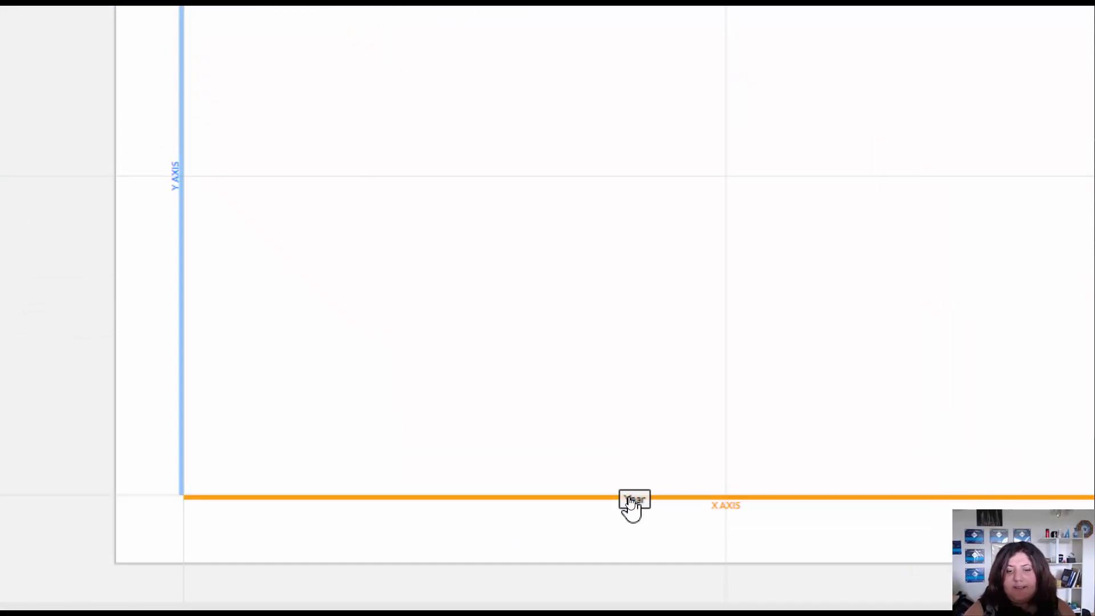
left_click_drag(631, 502, 628, 495)
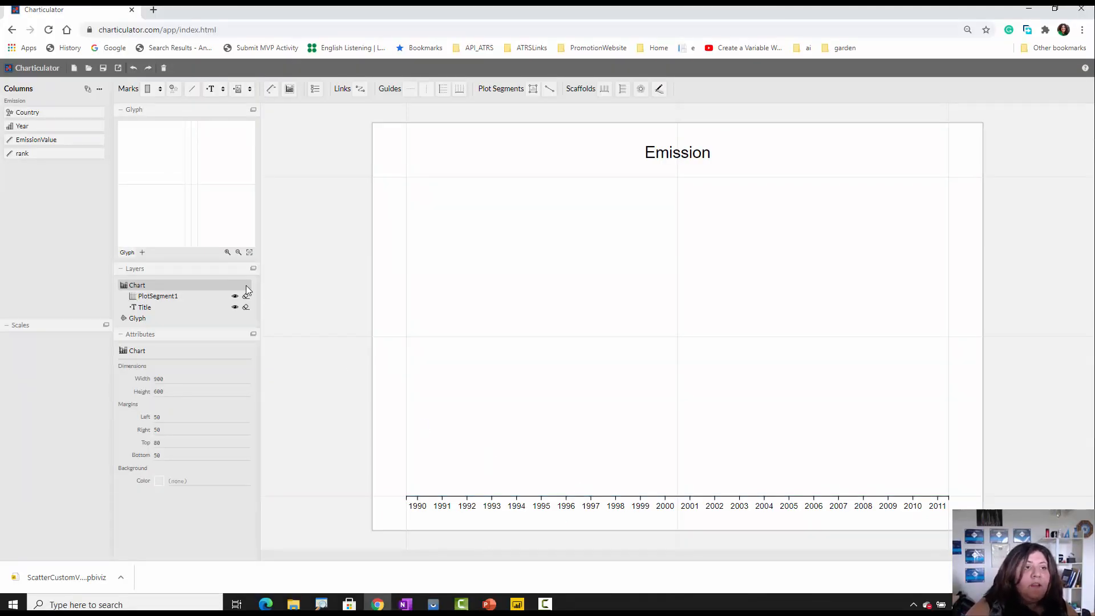
left_click_drag(23, 153, 408, 215)
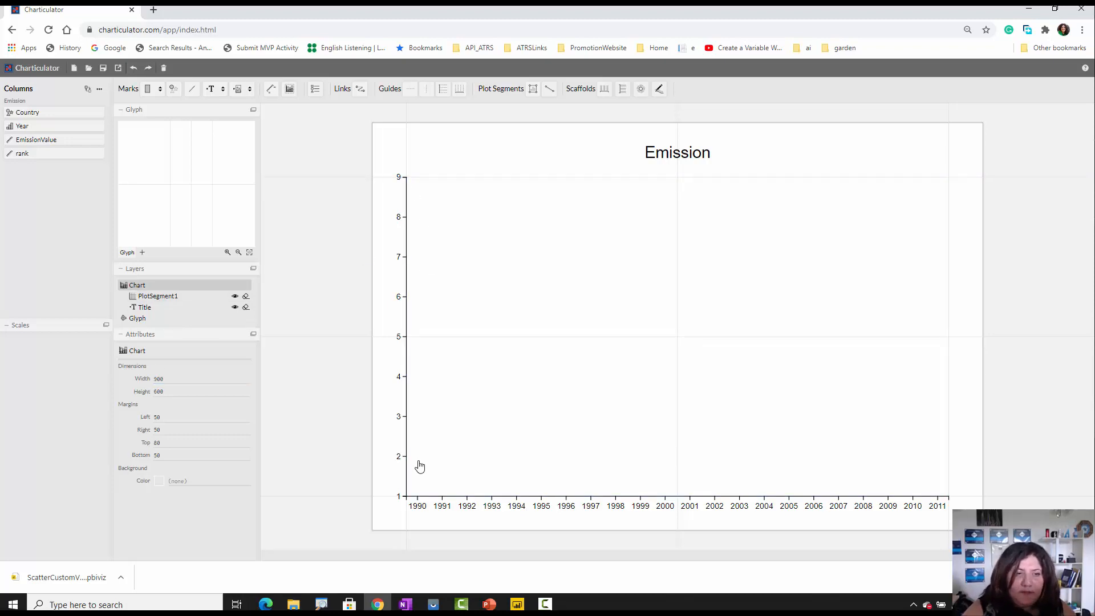
- Reverse the Y axis of PlotSegment1 by setting its range from 10 to 0
left_click(162, 297)
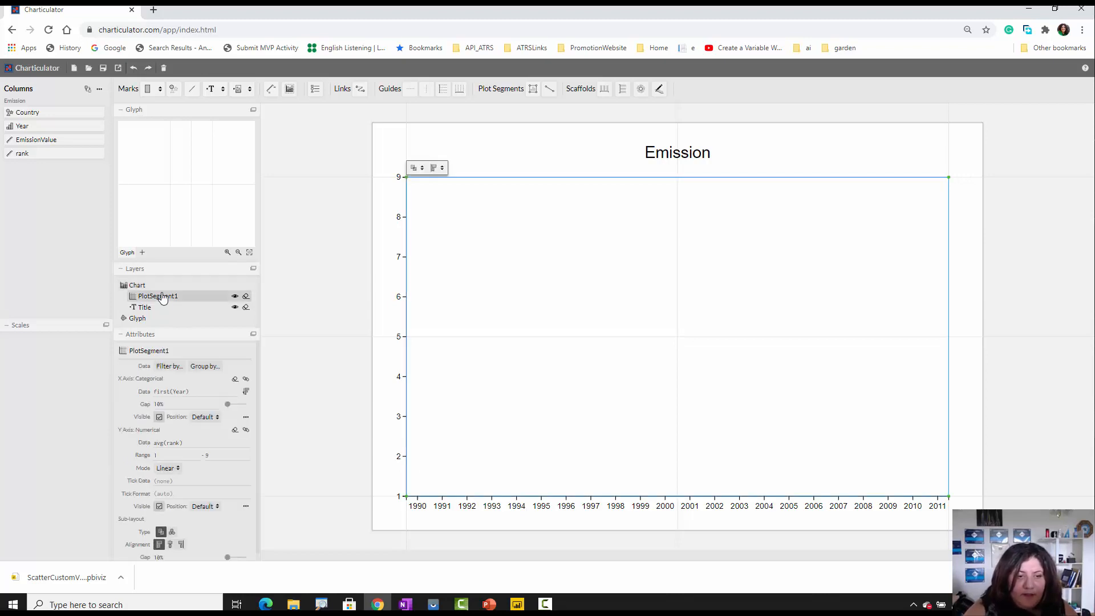
left_click(177, 452)
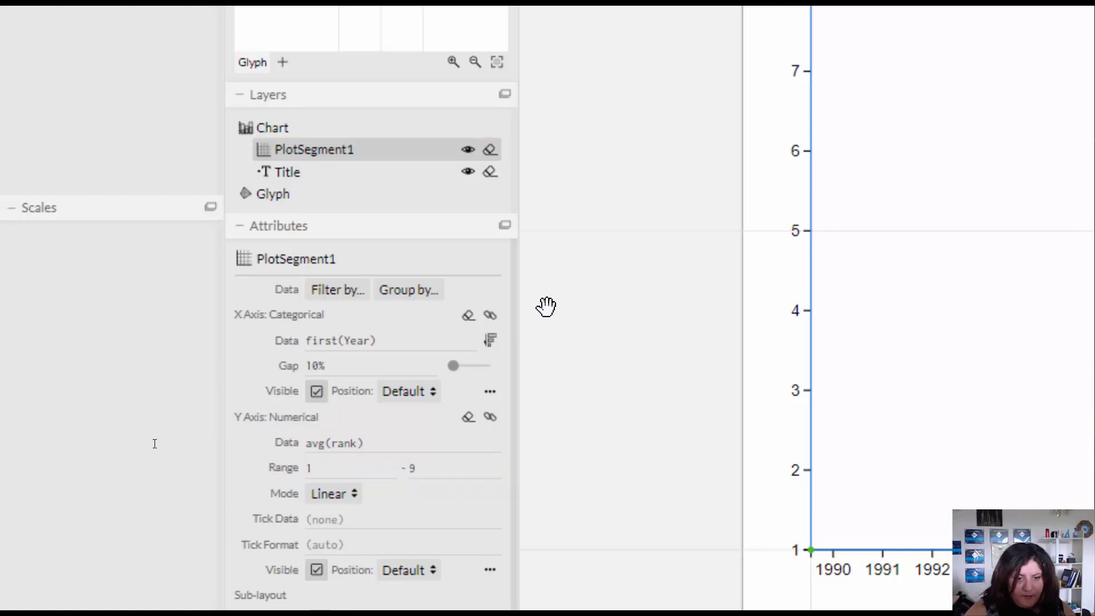
left_click(315, 468)
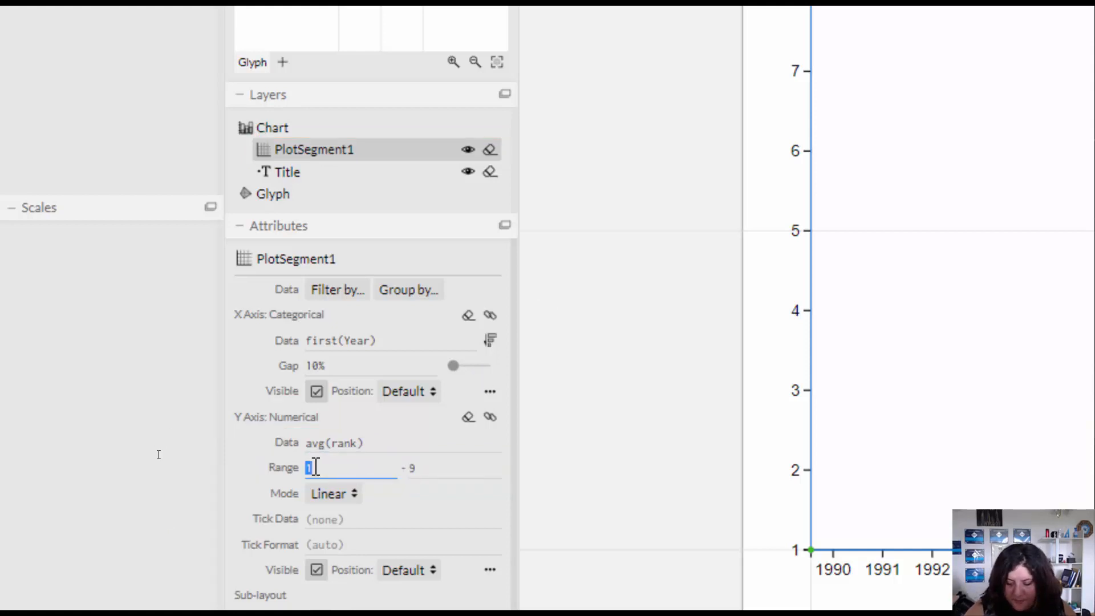
type("9")
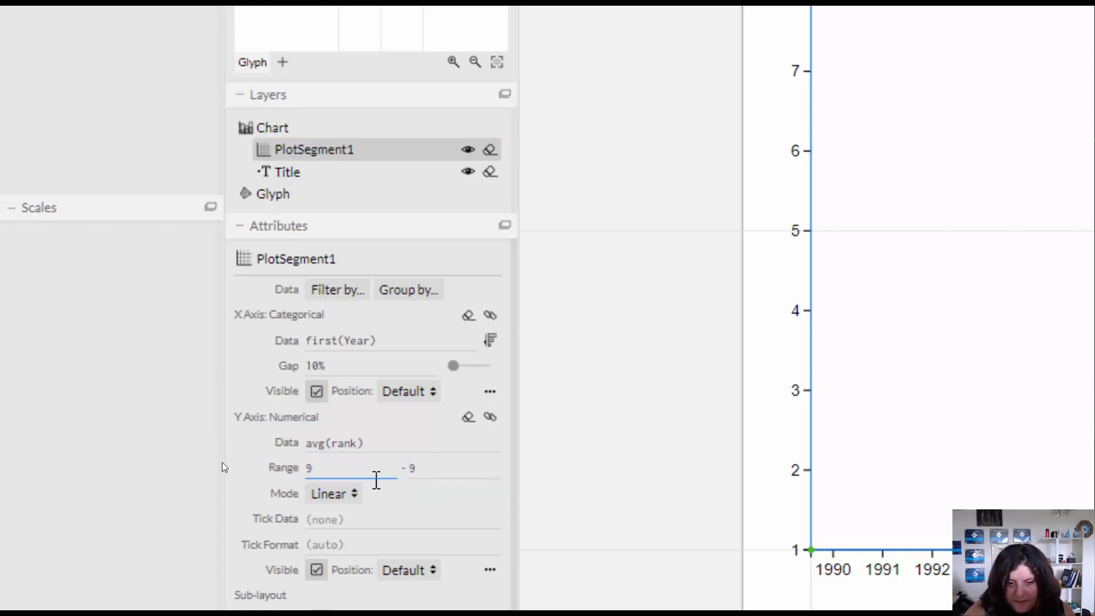
left_click(435, 467)
type("0")
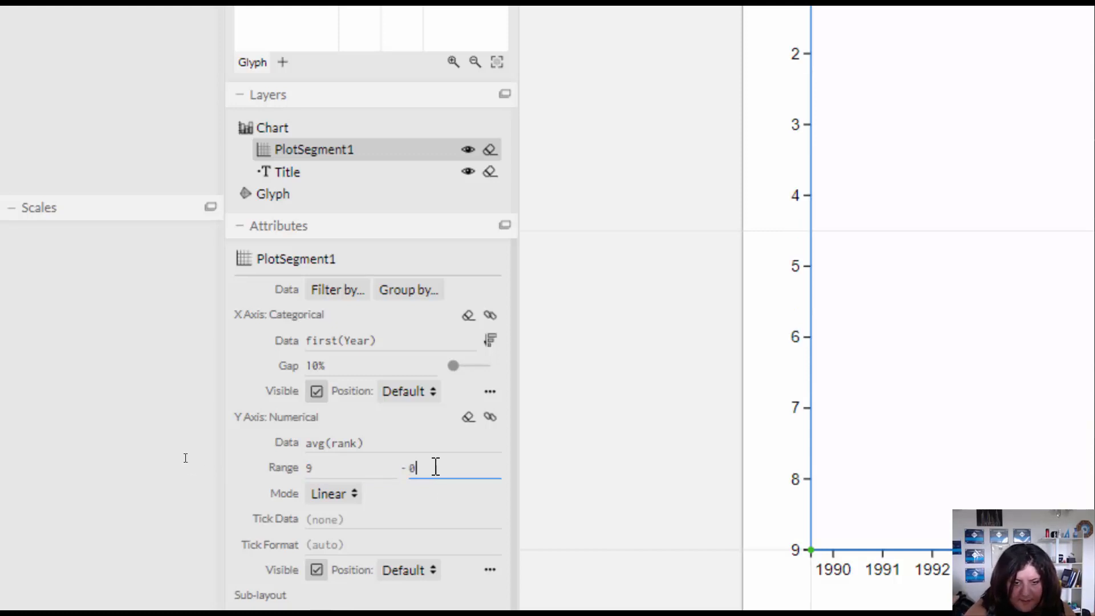
left_click(370, 473)
type("10")
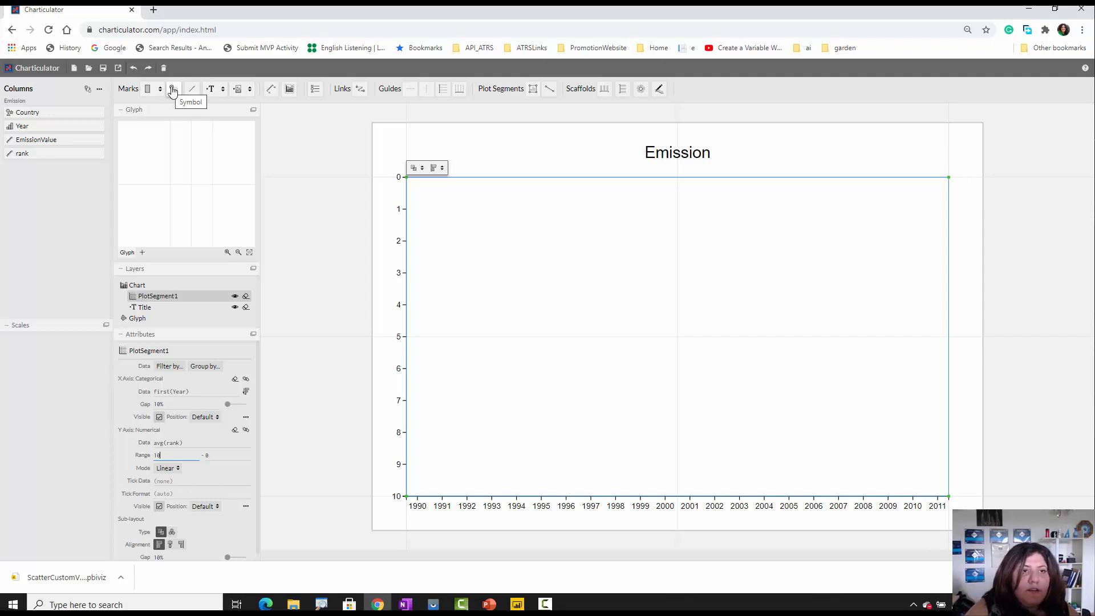
- Add a Symbol mark to the glyph and review the Emission data table behind the plotted points
left_click_drag(171, 92, 195, 193)
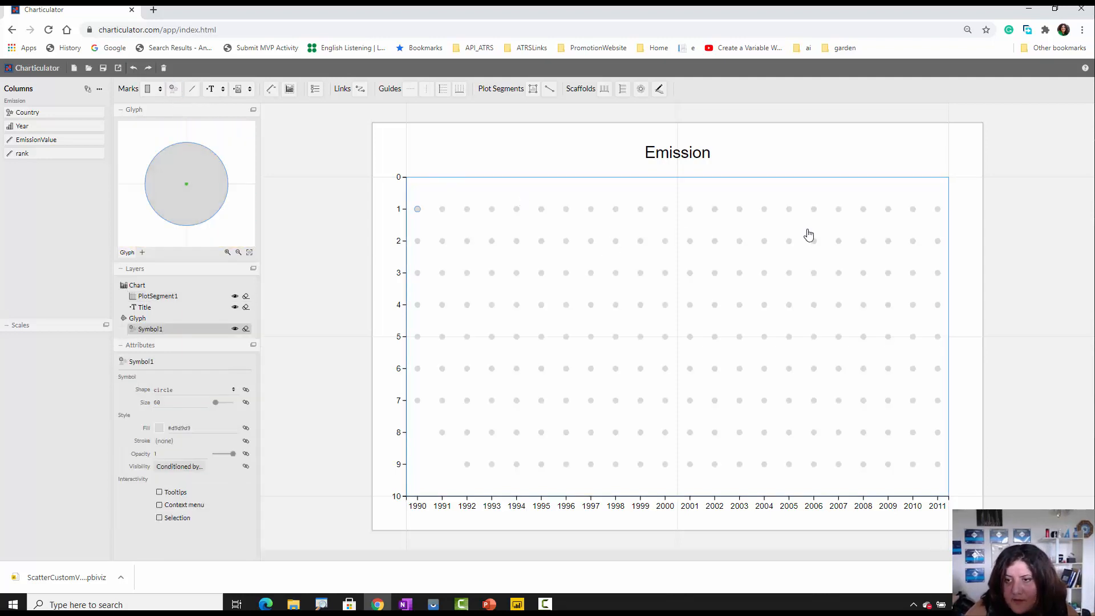
left_click(99, 89)
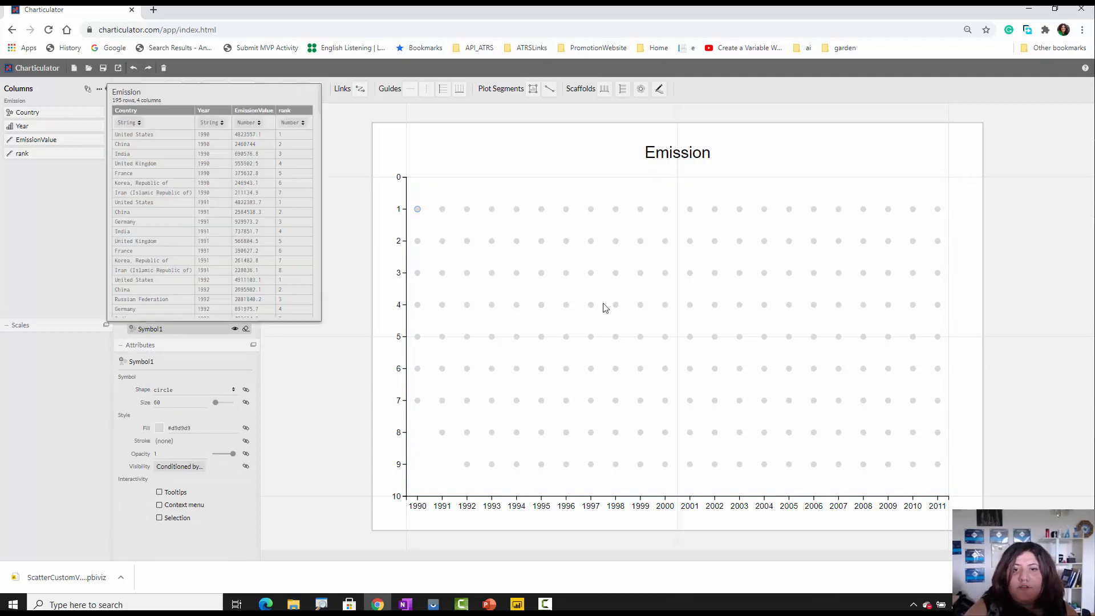
left_click(487, 142)
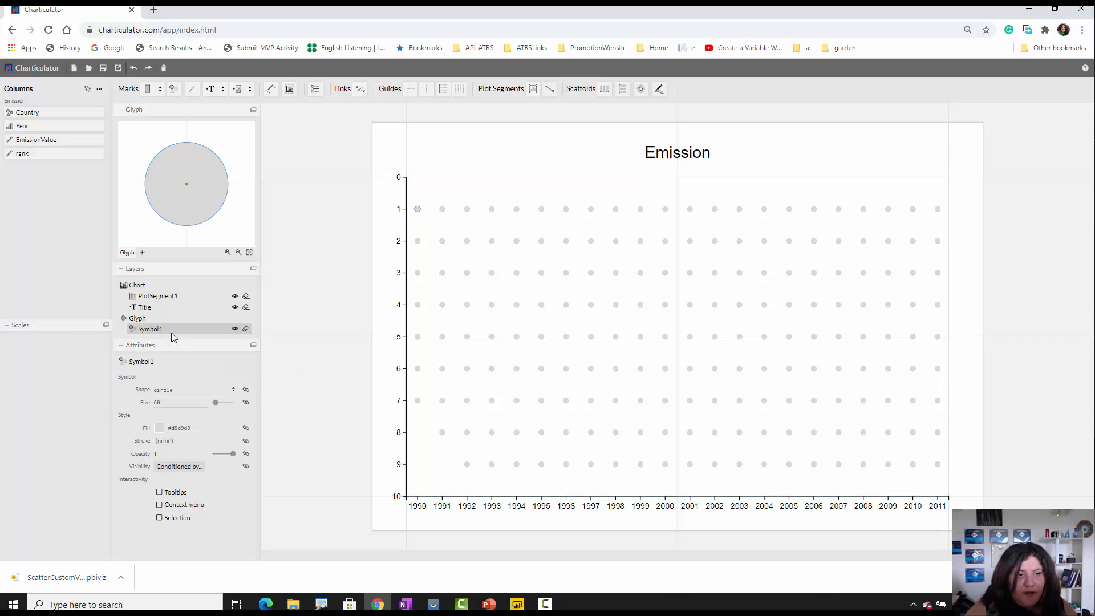
- Bind the fill colour of Symbol1 to the Country column
left_click(29, 112)
left_click_drag(28, 112, 179, 429)
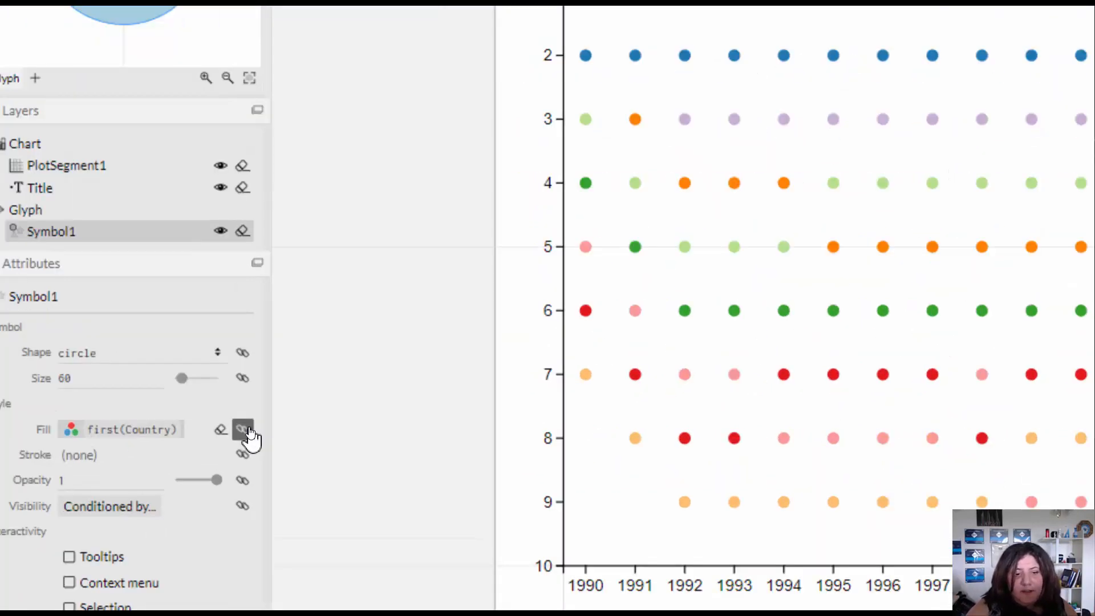
- Add a legend for the country colour scale and delete it from the chart again
left_click(245, 430)
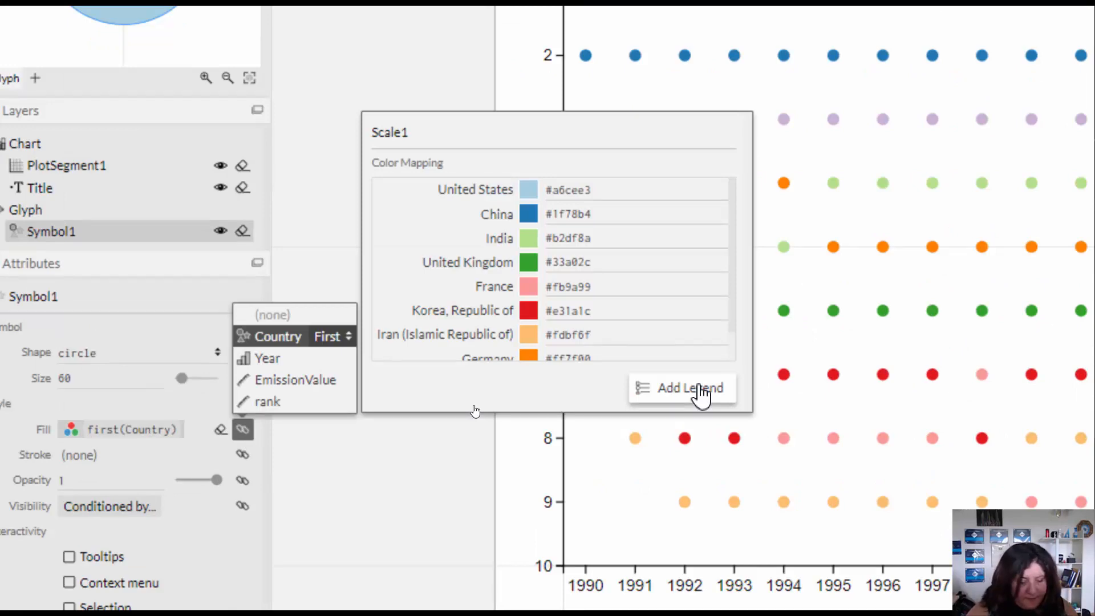
left_click(702, 393)
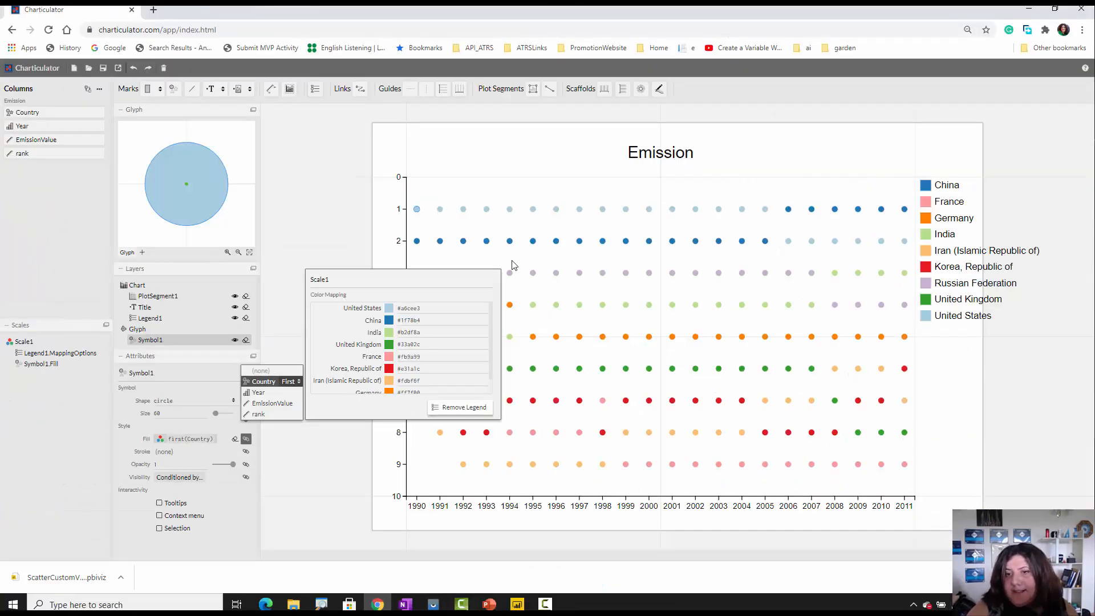
left_click(859, 189)
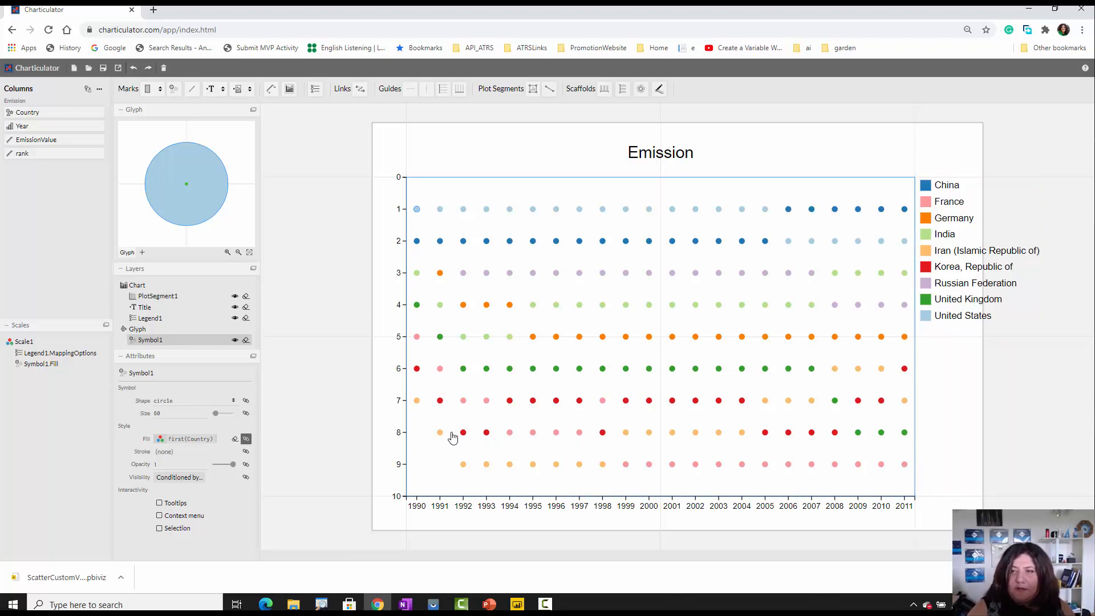
left_click(150, 318)
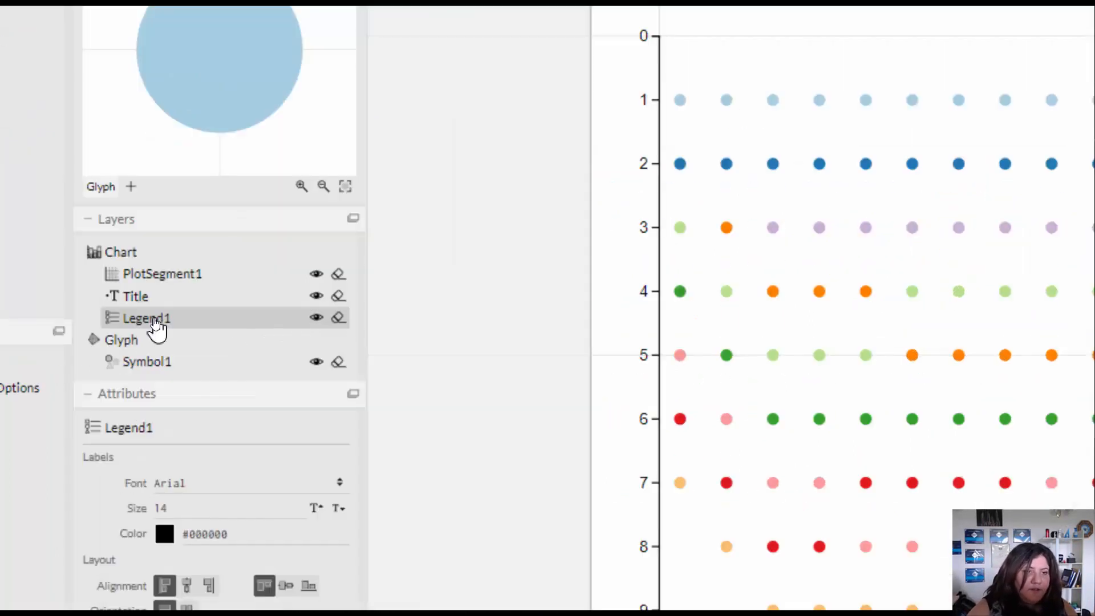
left_click(339, 318)
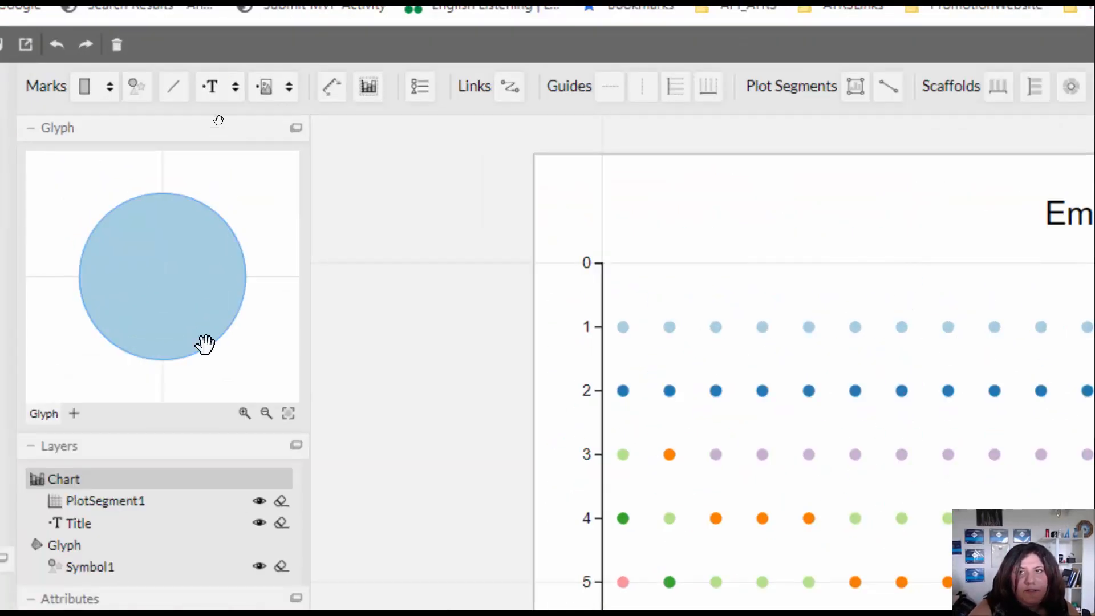
- Add a Text mark to the centre of the glyph and bind its text to the Country column
left_click(238, 90)
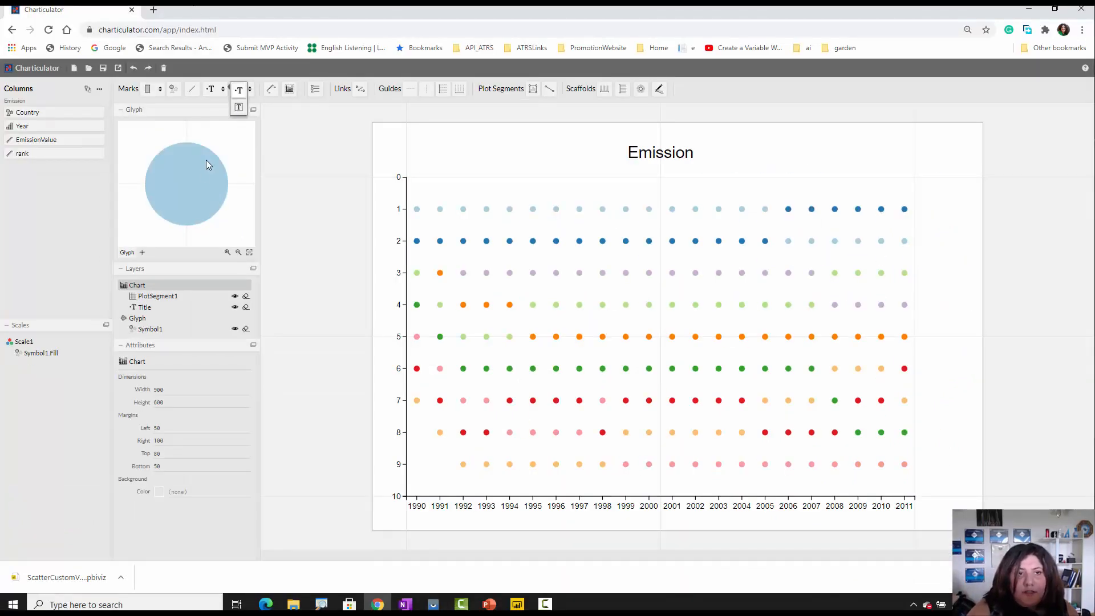
left_click_drag(238, 90, 185, 187)
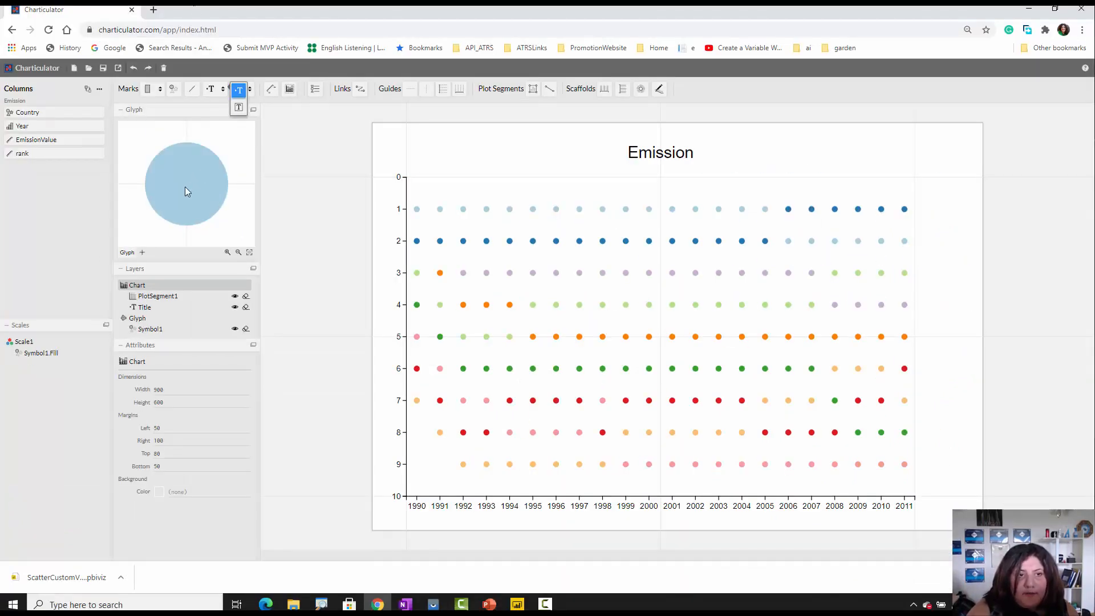
left_click(239, 92)
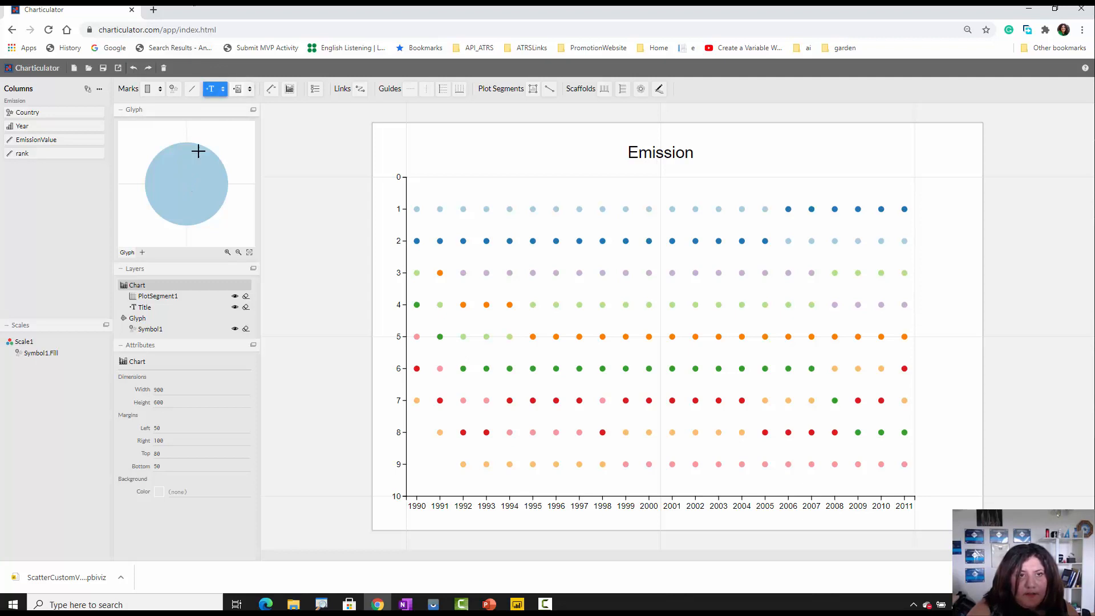
left_click(184, 185)
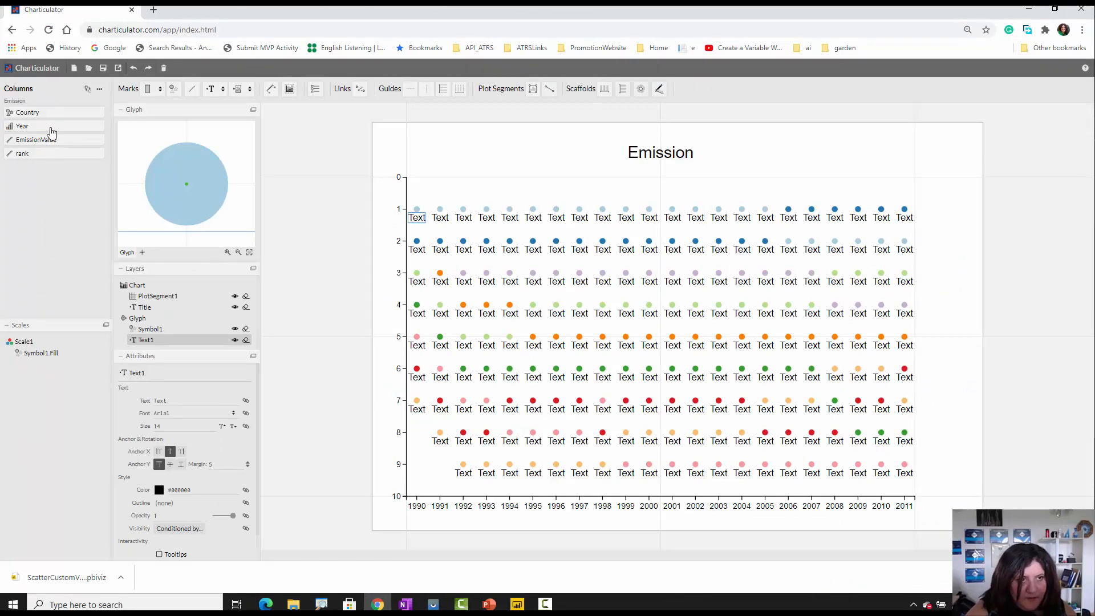
left_click_drag(39, 114, 171, 402)
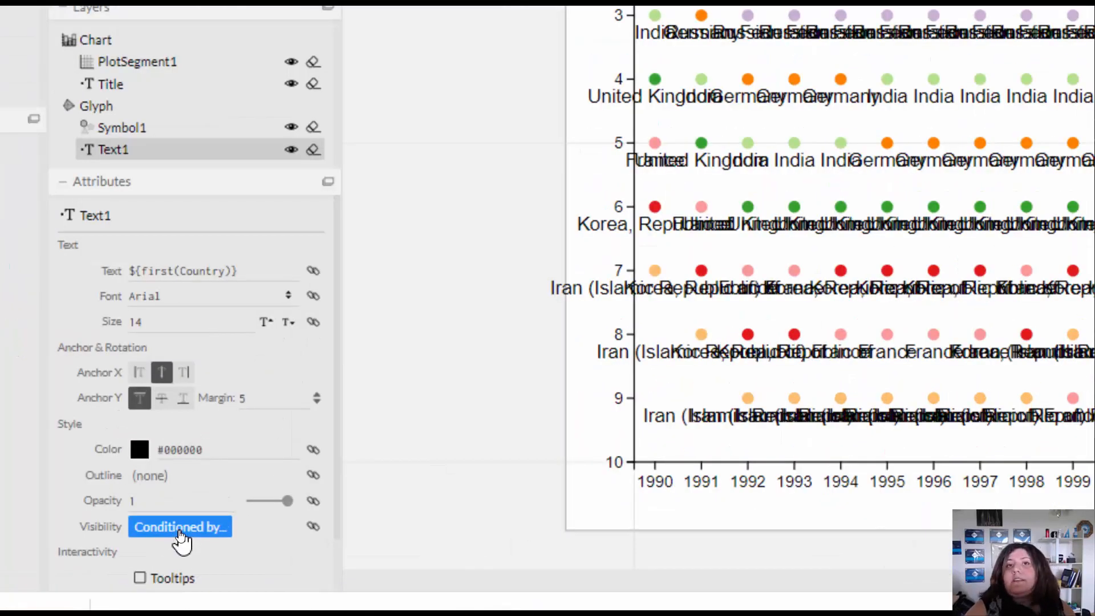
- Condition the visibility of Text1 by Year, using the Last aggregation
left_click(180, 533)
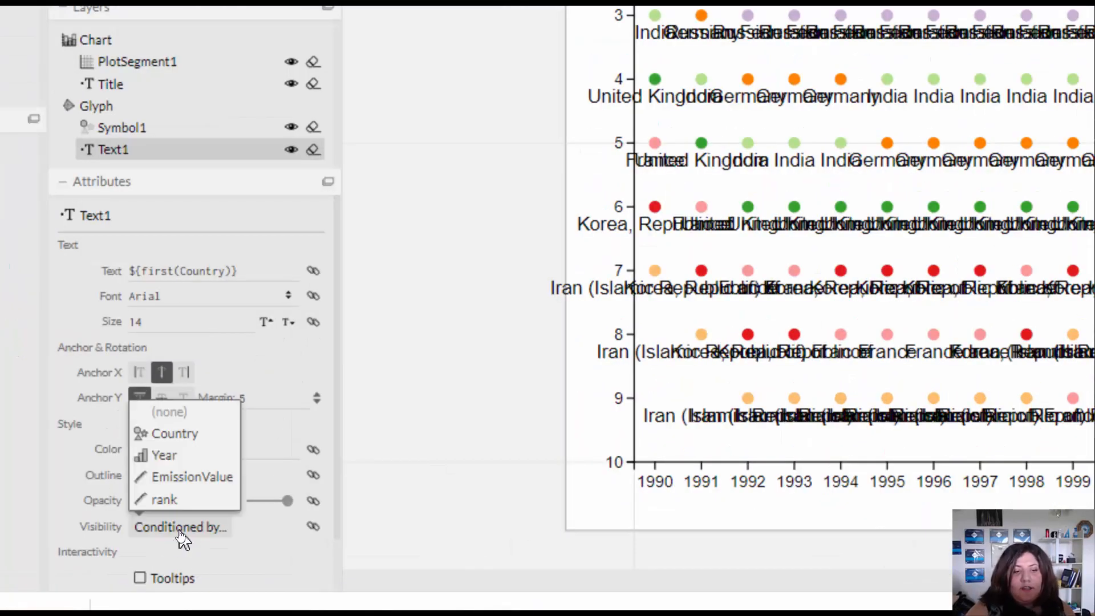
left_click(194, 456)
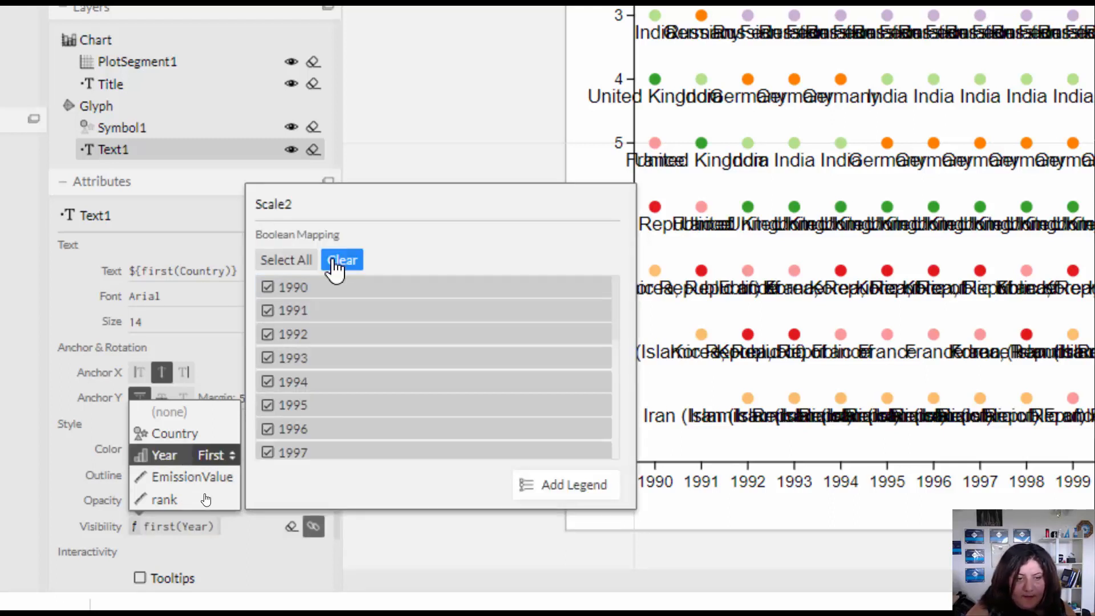
left_click(228, 459)
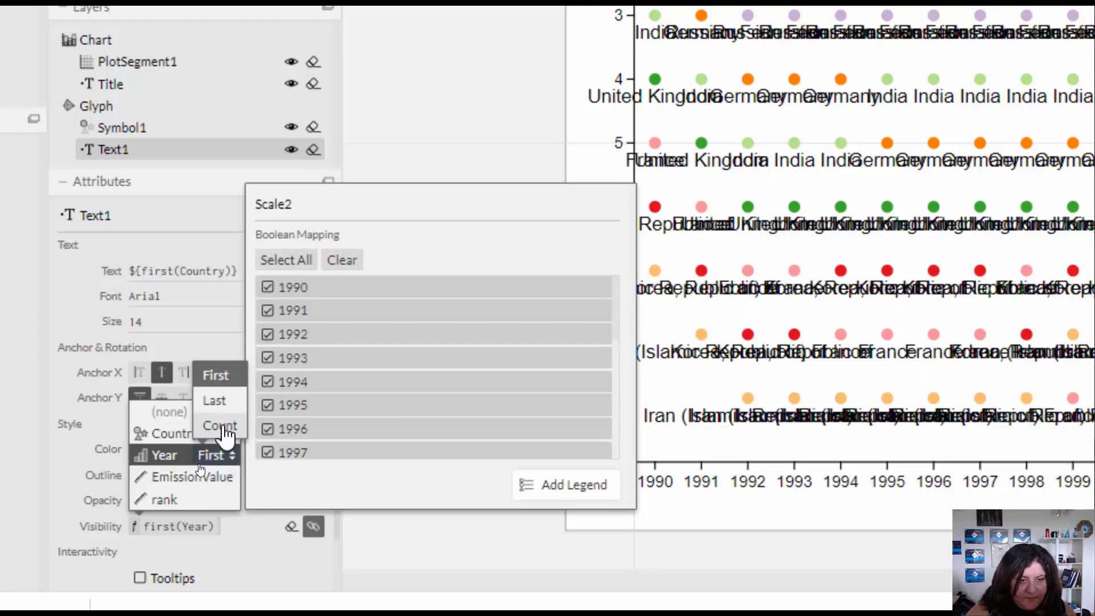
left_click(216, 402)
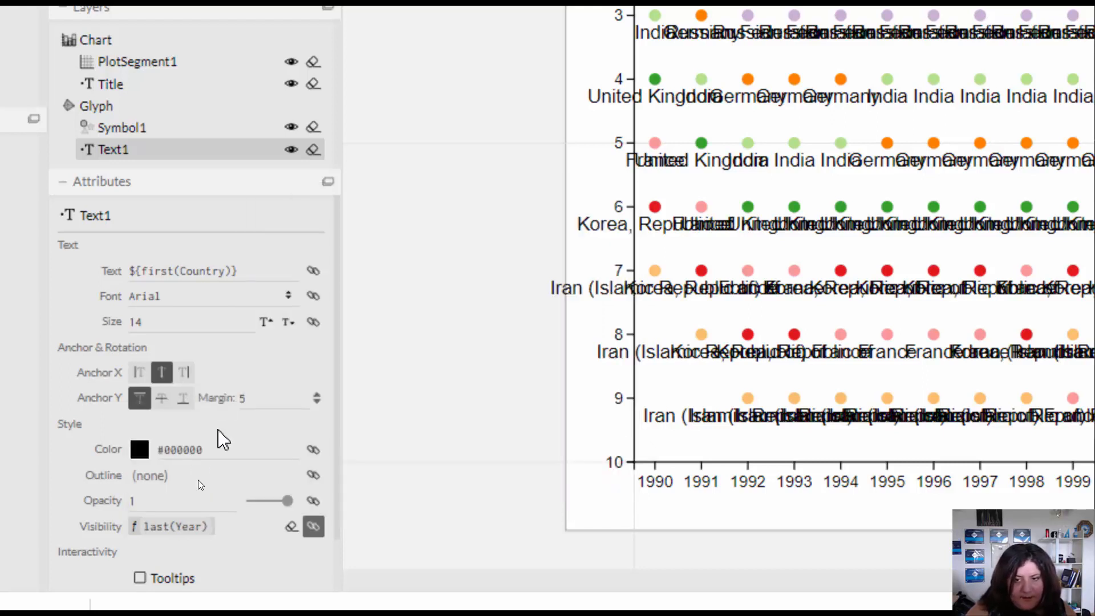
- Restrict the visibility of the country labels to 2011 only by clearing all years and enabling that one
left_click(168, 532)
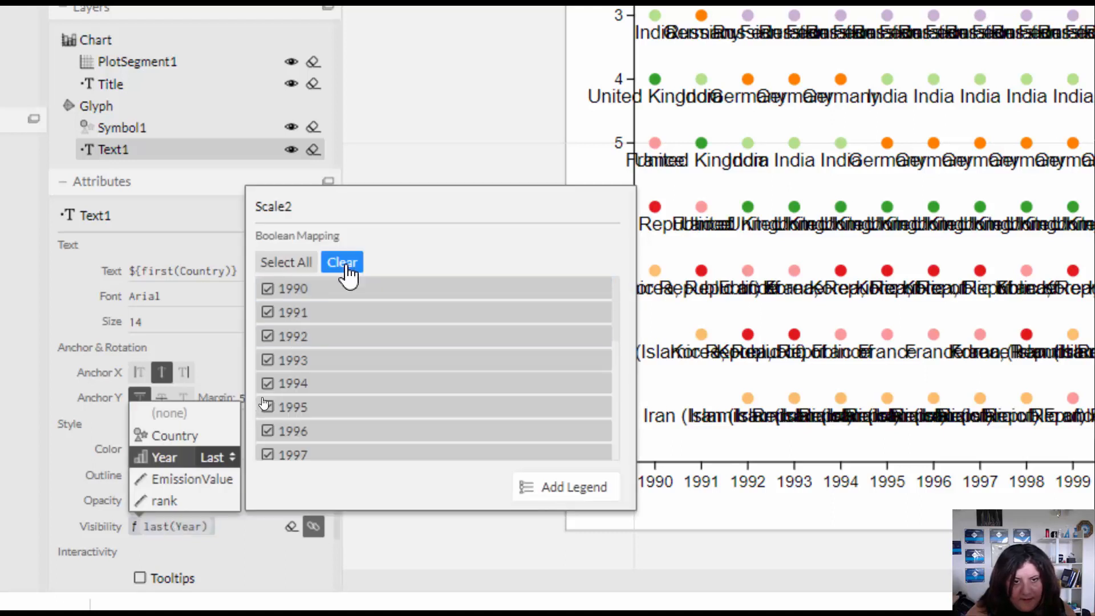
left_click(345, 263)
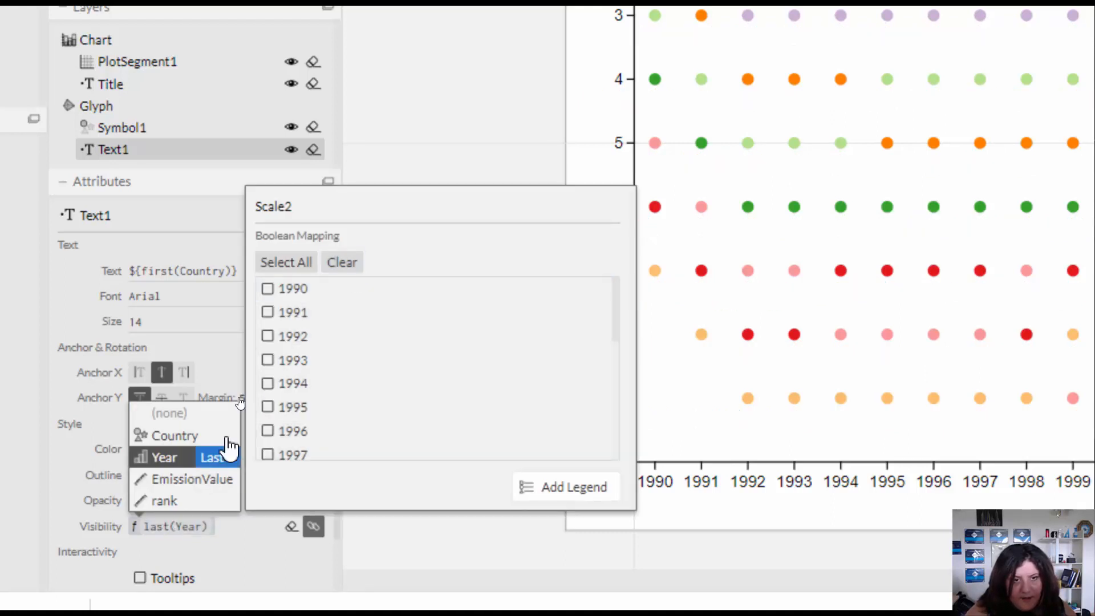
scroll(302, 434, "down", 5)
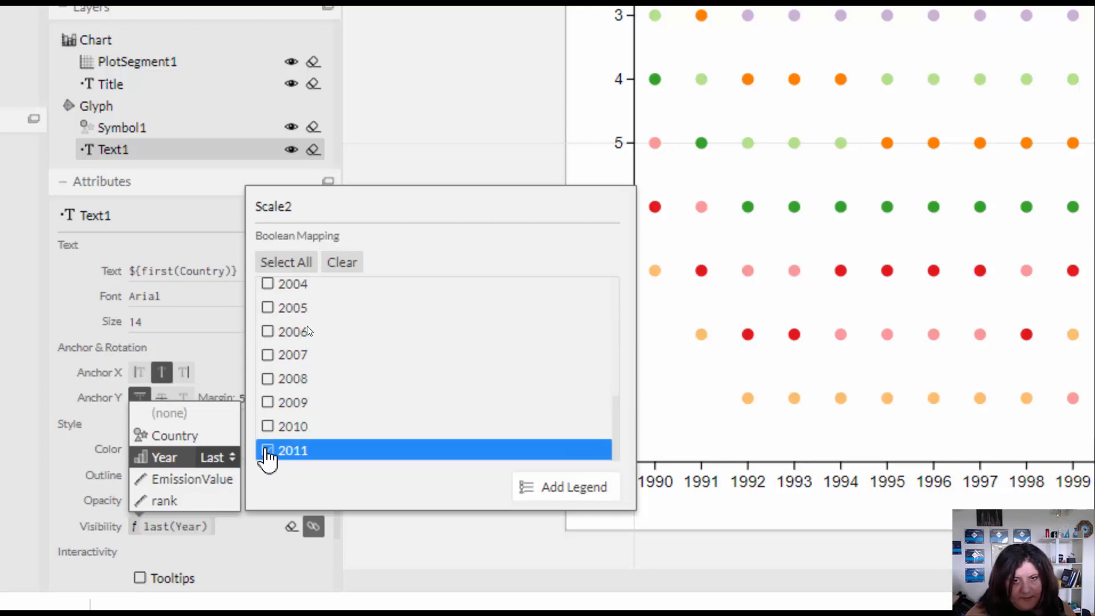
left_click(268, 451)
left_click(442, 48)
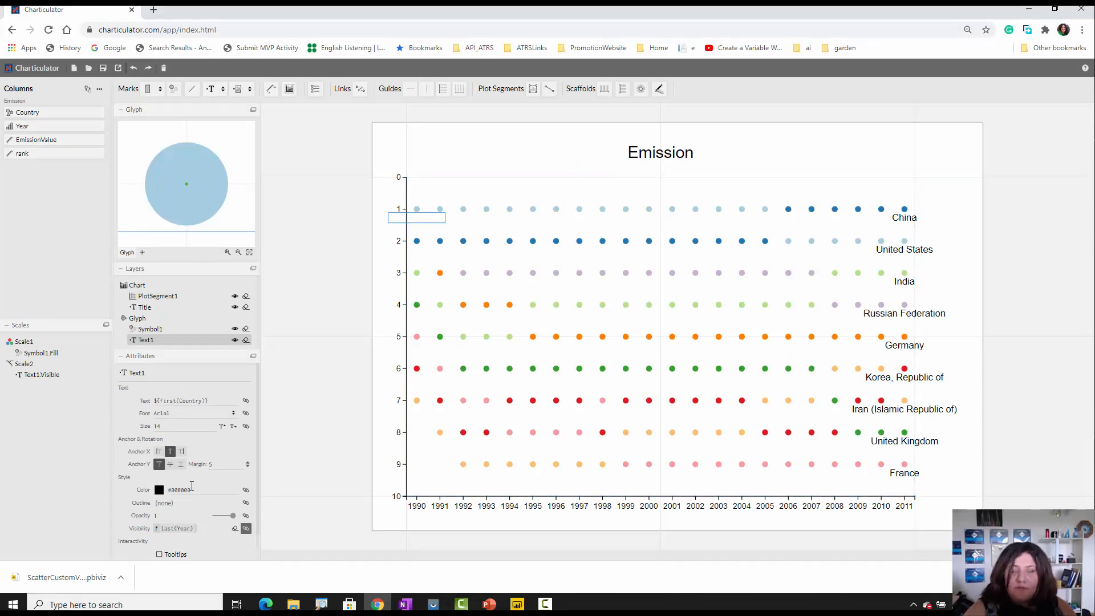
- Anchor Text1 left horizontally and middle vertically so the country names sit to the right of their points
left_click(190, 486)
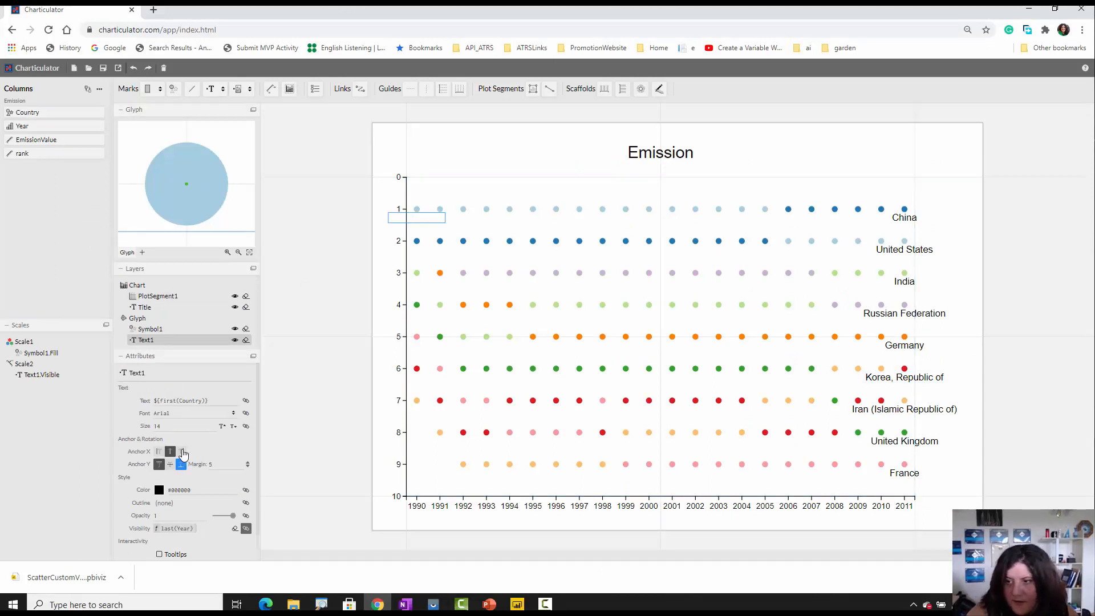
left_click(181, 464)
left_click(180, 451)
left_click(170, 464)
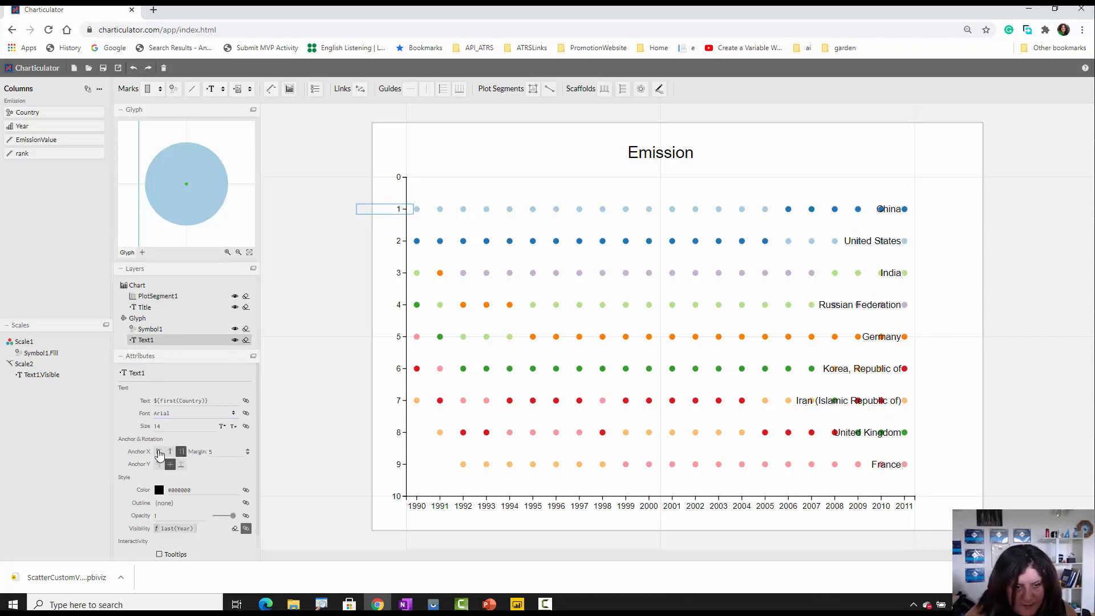
left_click(159, 451)
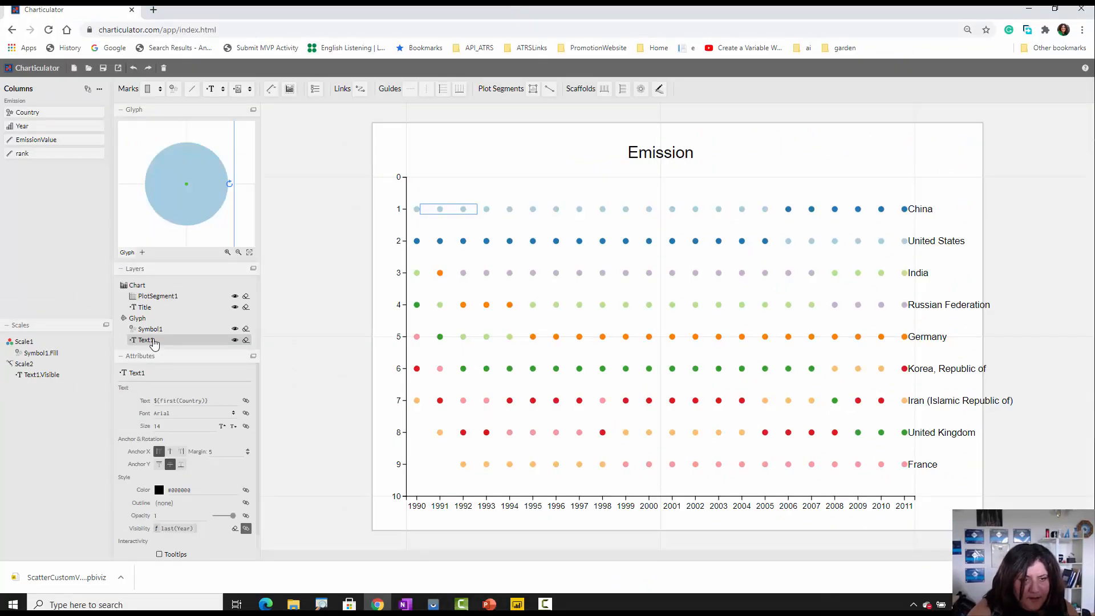
- Rename the Text1 layer as Country Name
left_click(146, 371)
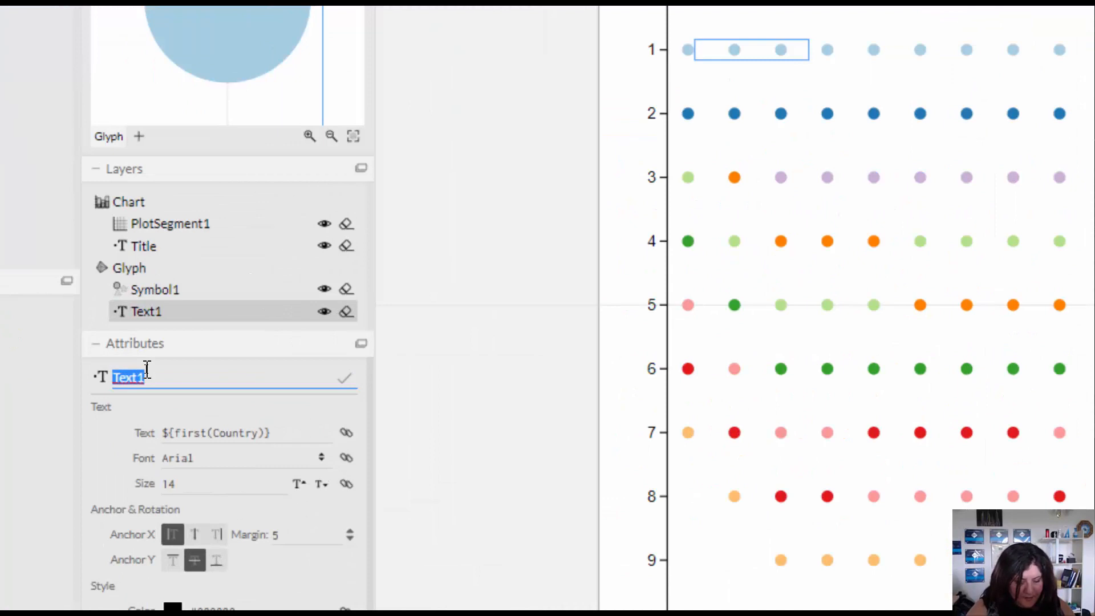
type("Country")
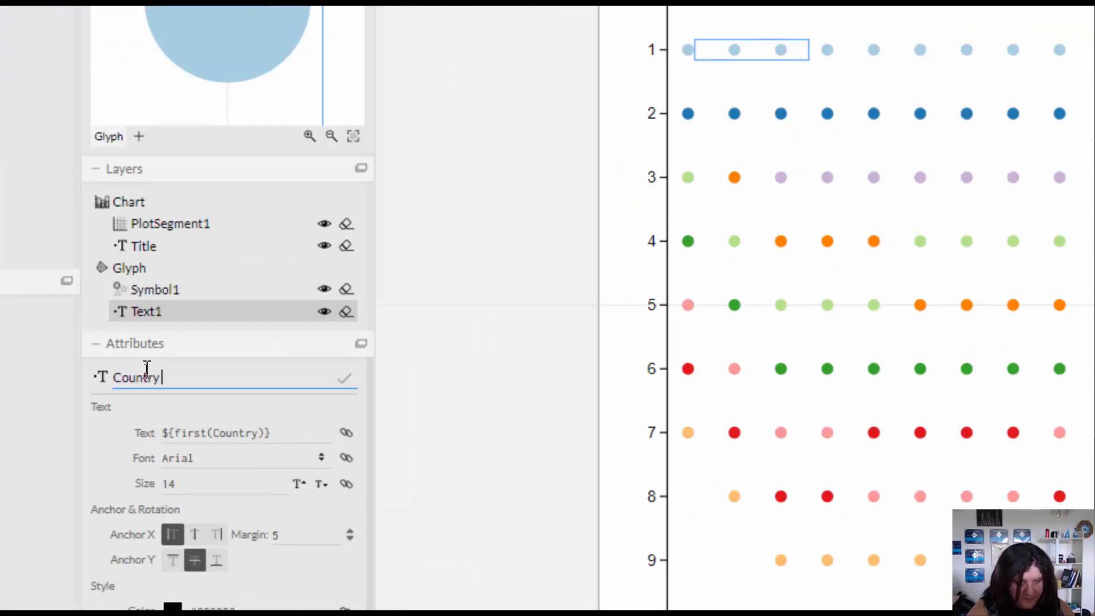
type(" Name")
key("Return")
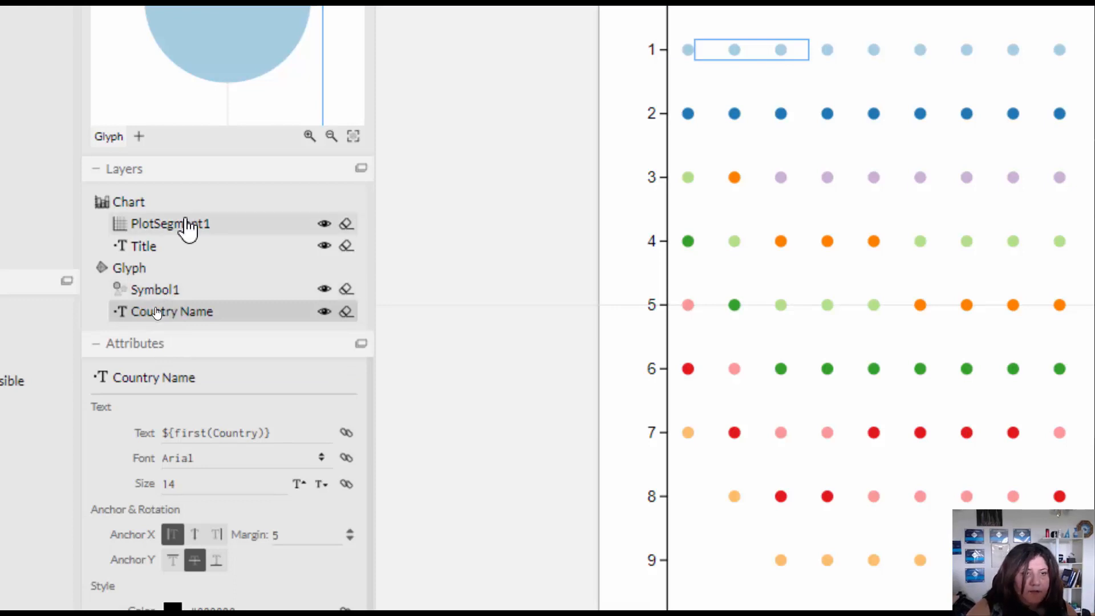
- Select the Title layer and open its name for editing
left_click(166, 251)
double_click(132, 371)
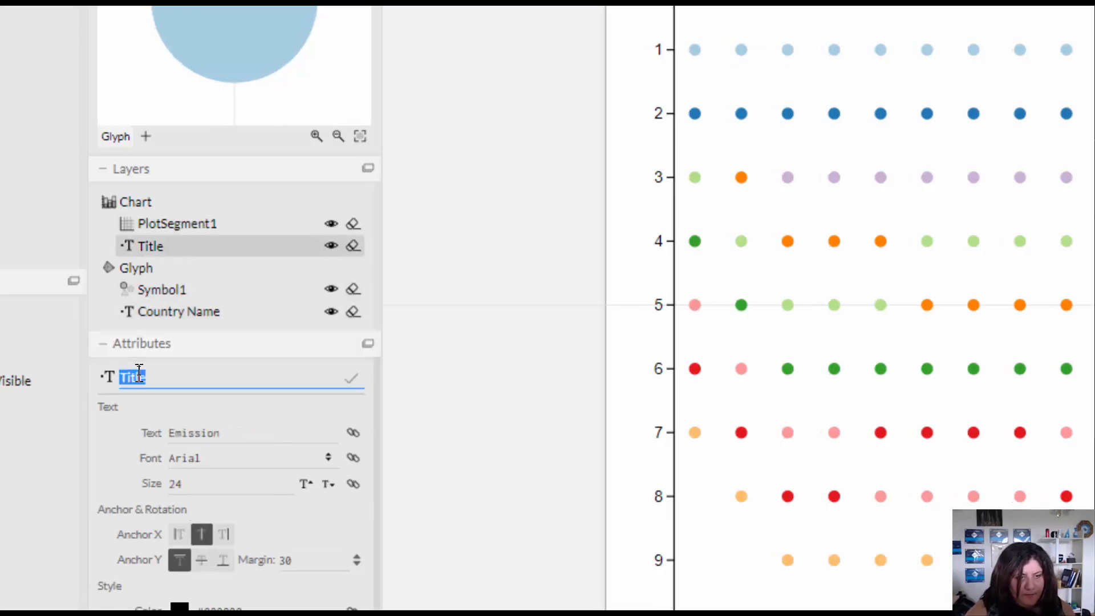
- Rename the chart's Title text layer as "Chart Title"
type("Char")
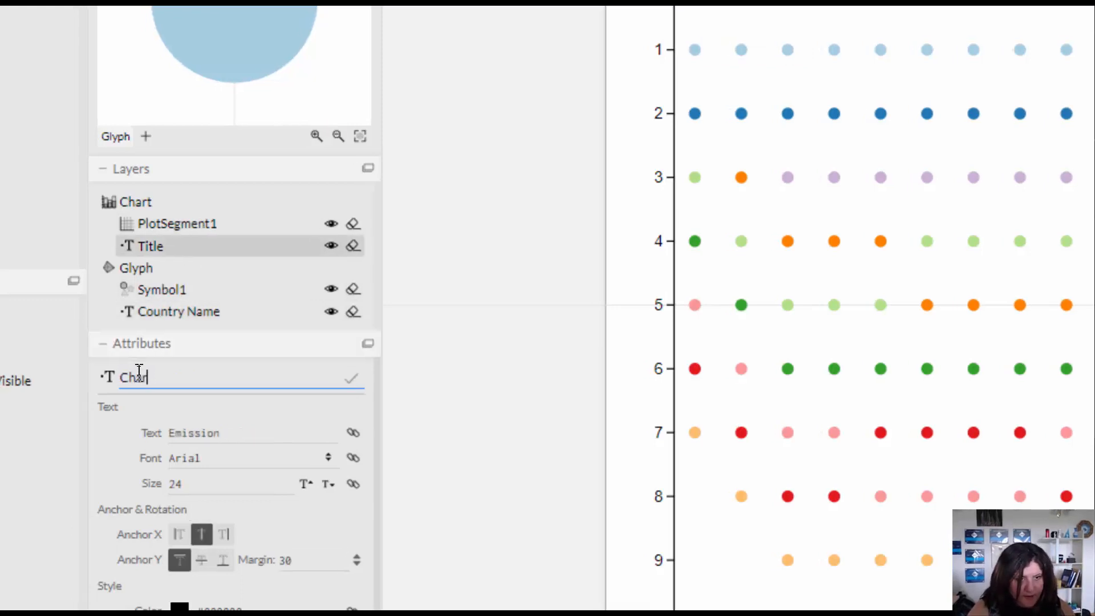
type("t Title")
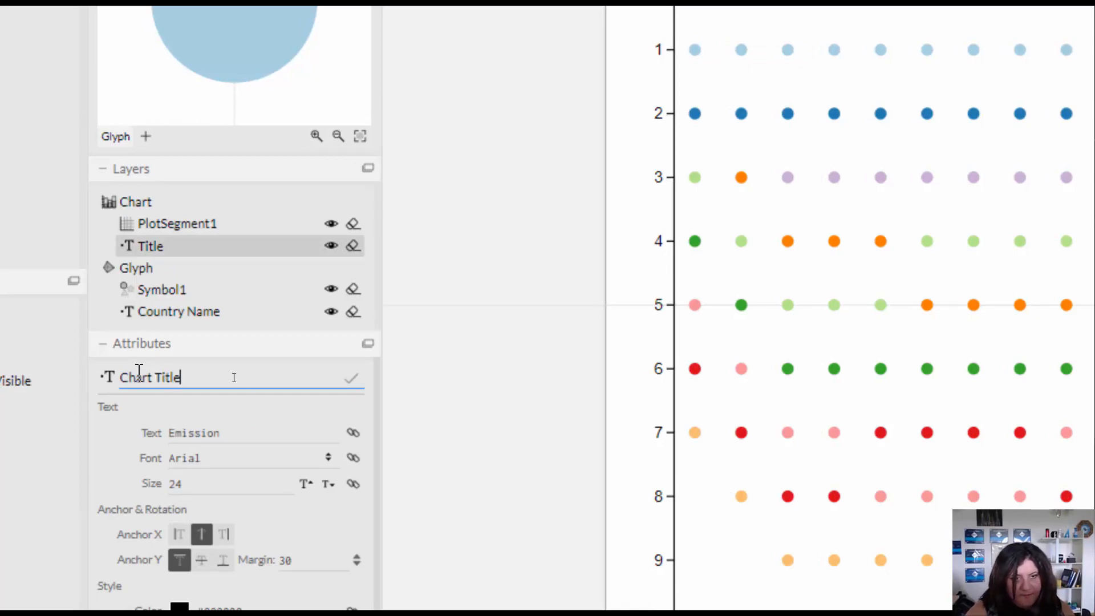
left_click(351, 379)
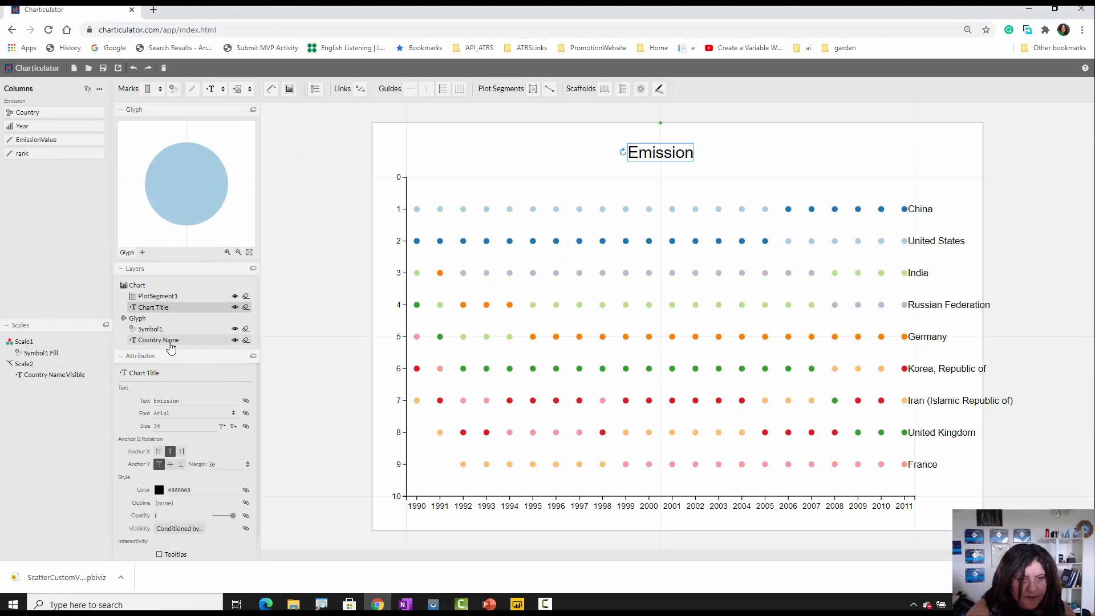
- Bind the text color of the Country Name labels to the Country column
left_click(202, 318)
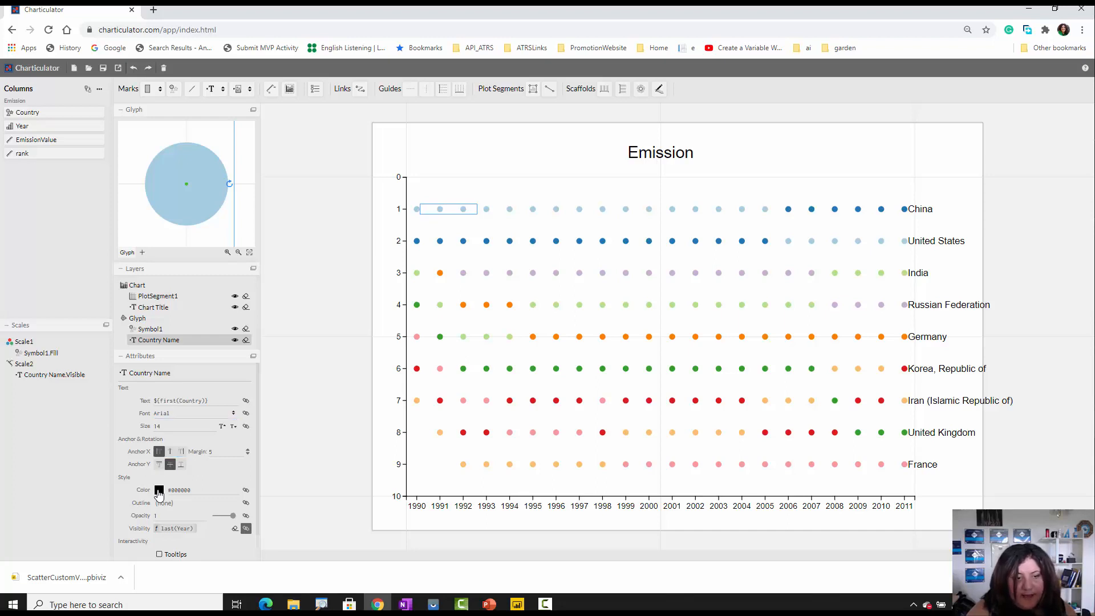
left_click_drag(50, 112, 180, 489)
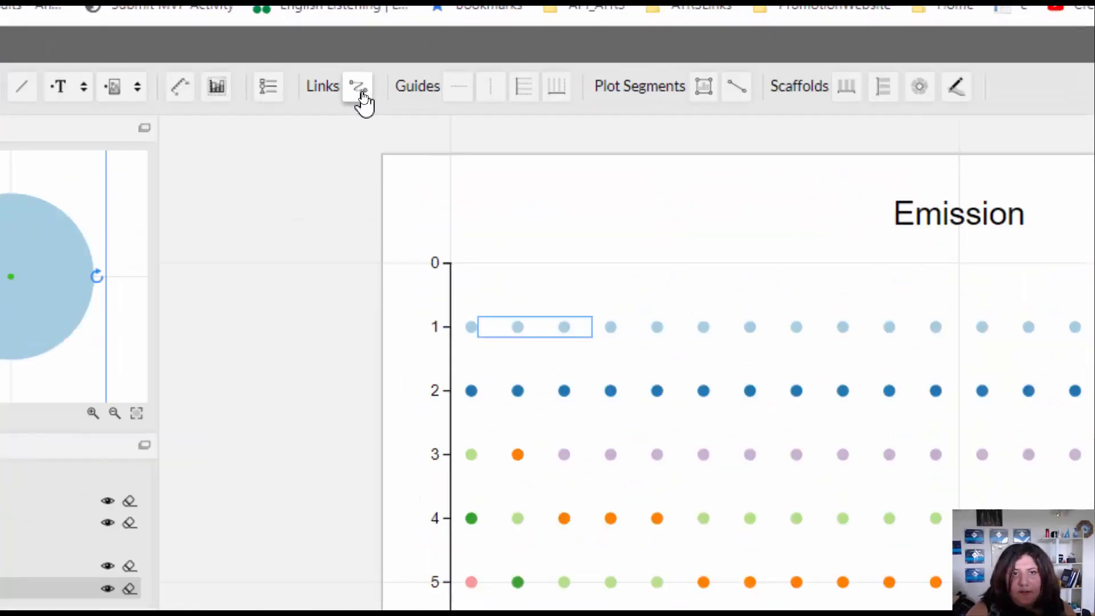
- Create line links between the chart's dots, connected by Country
left_click(361, 92)
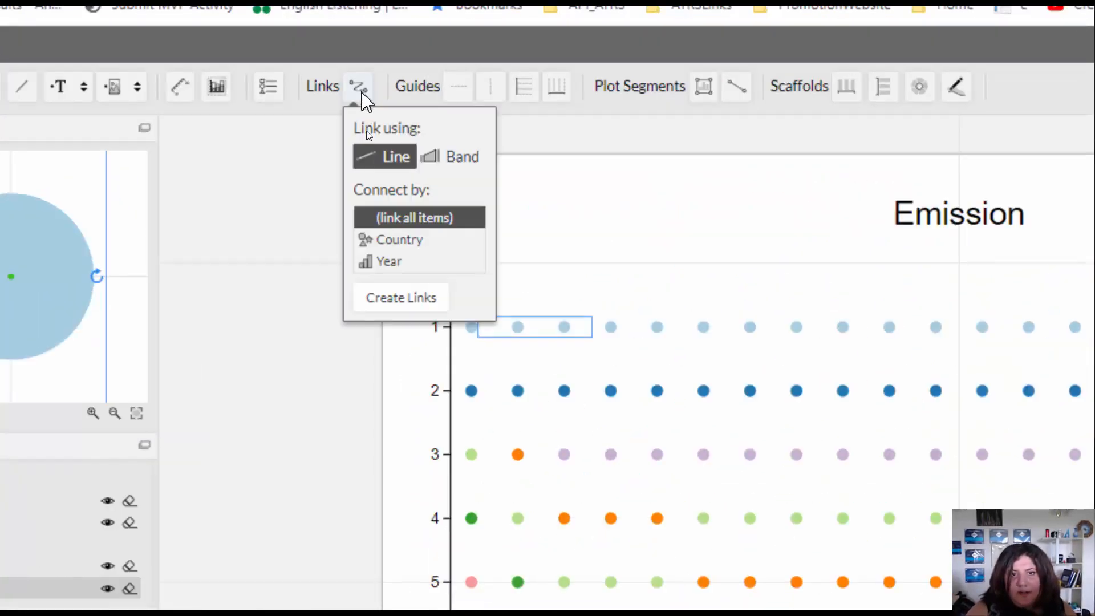
left_click(393, 242)
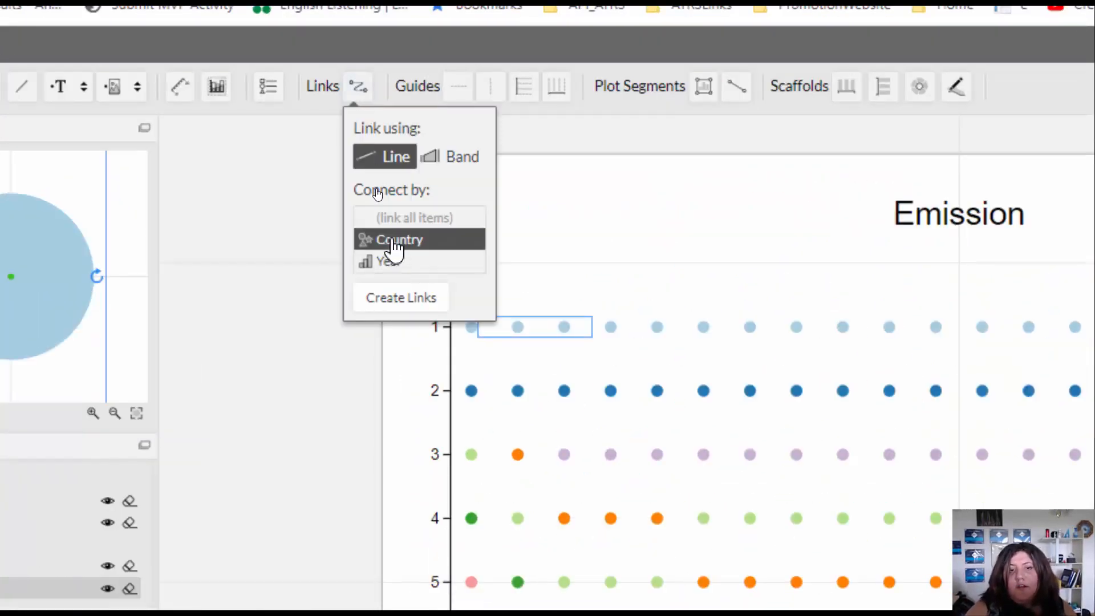
left_click(392, 298)
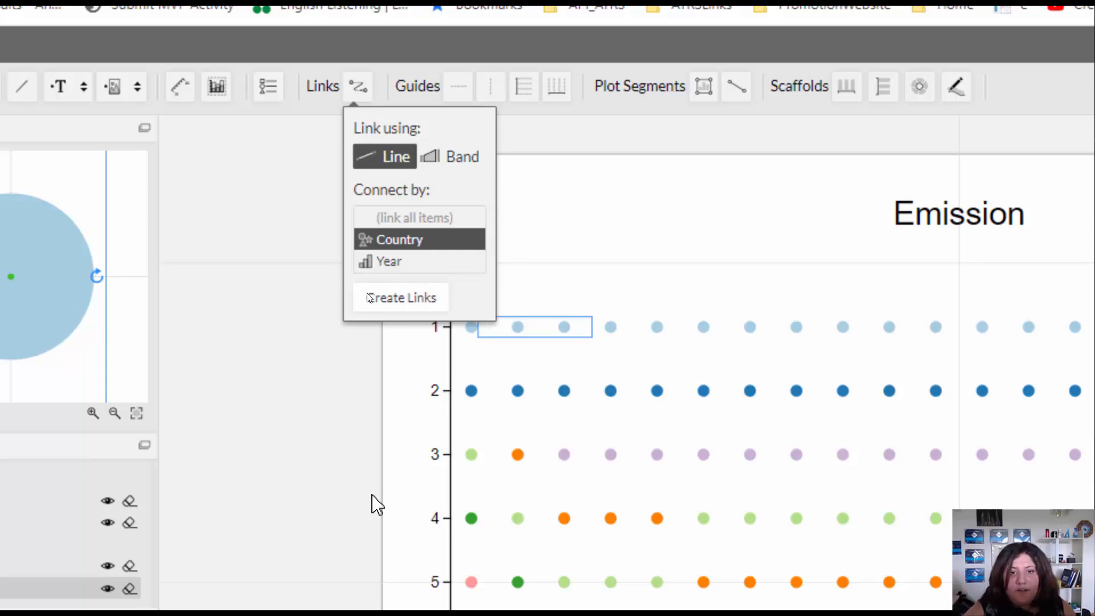
left_click(402, 299)
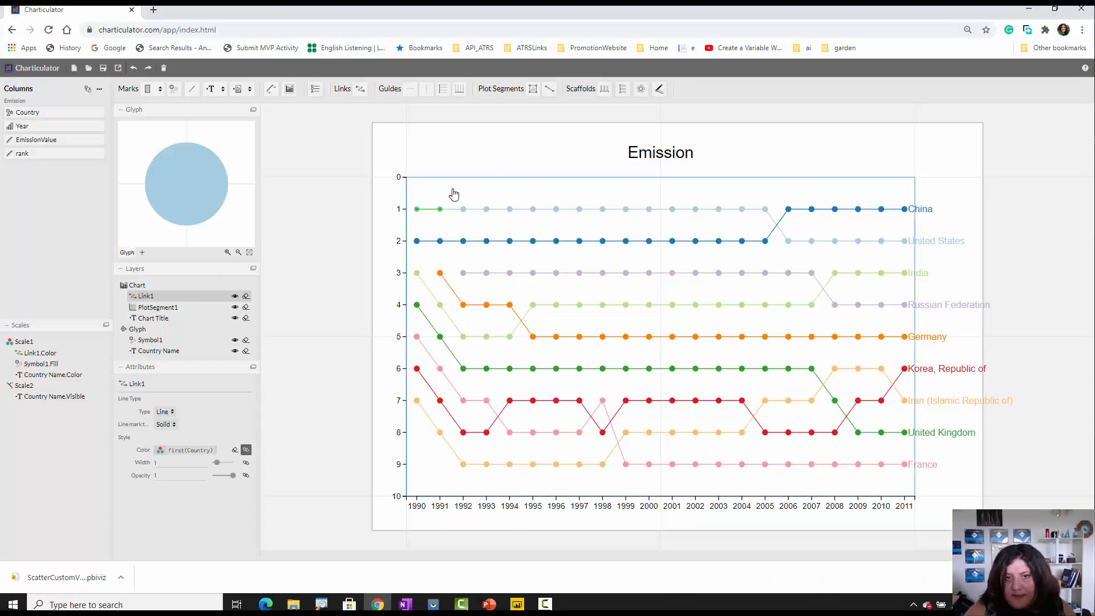
left_click(454, 194)
left_click(484, 163)
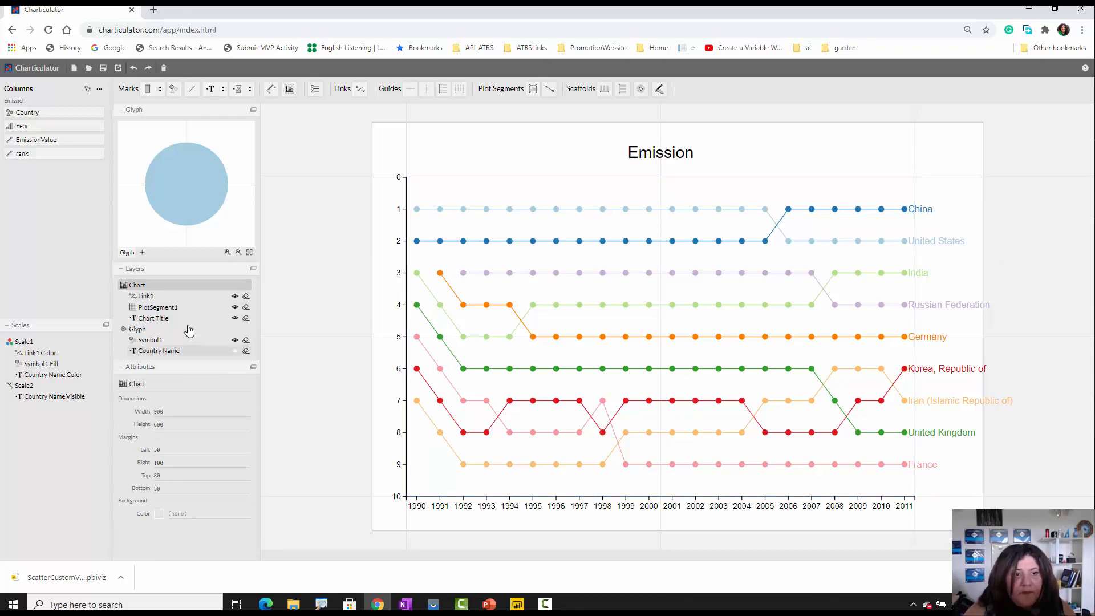
- Change the line type of Link1 to Arc, keeping the line mark Solid
left_click(152, 296)
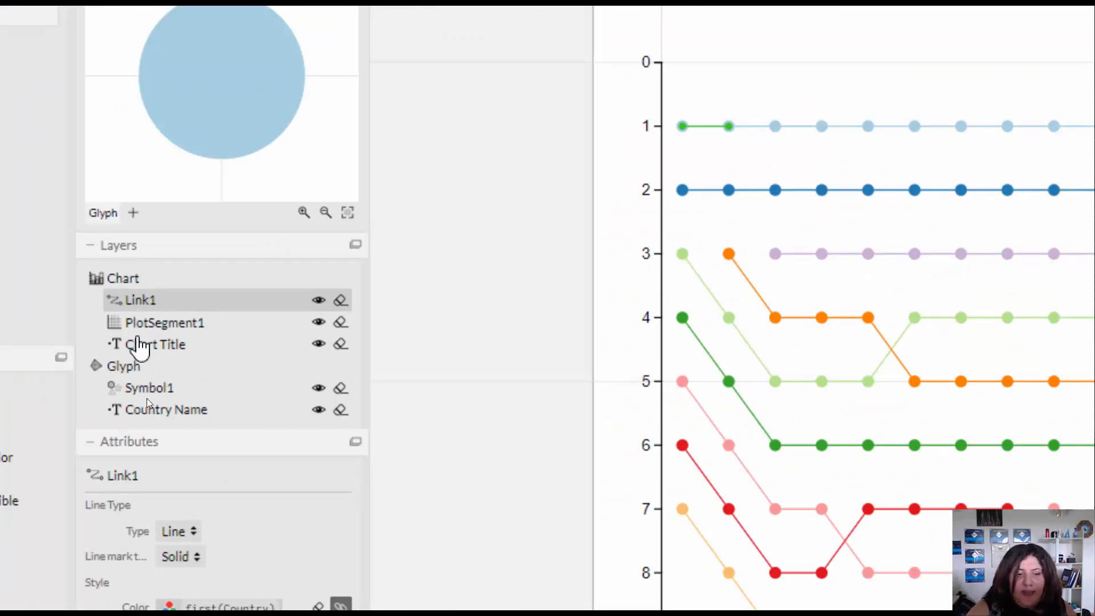
left_click(172, 532)
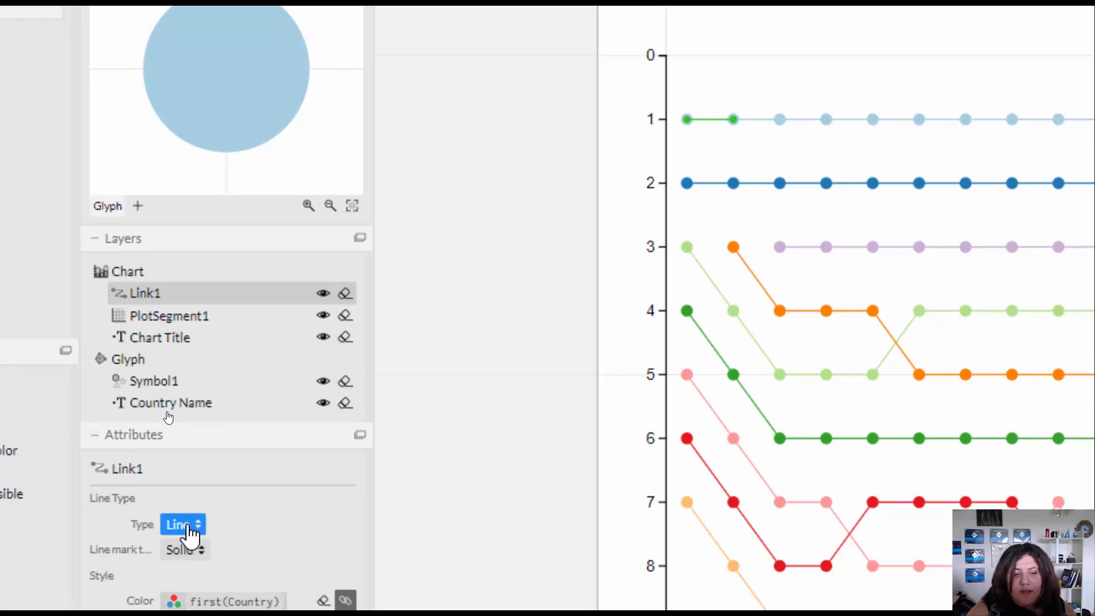
left_click(187, 524)
left_click(194, 494)
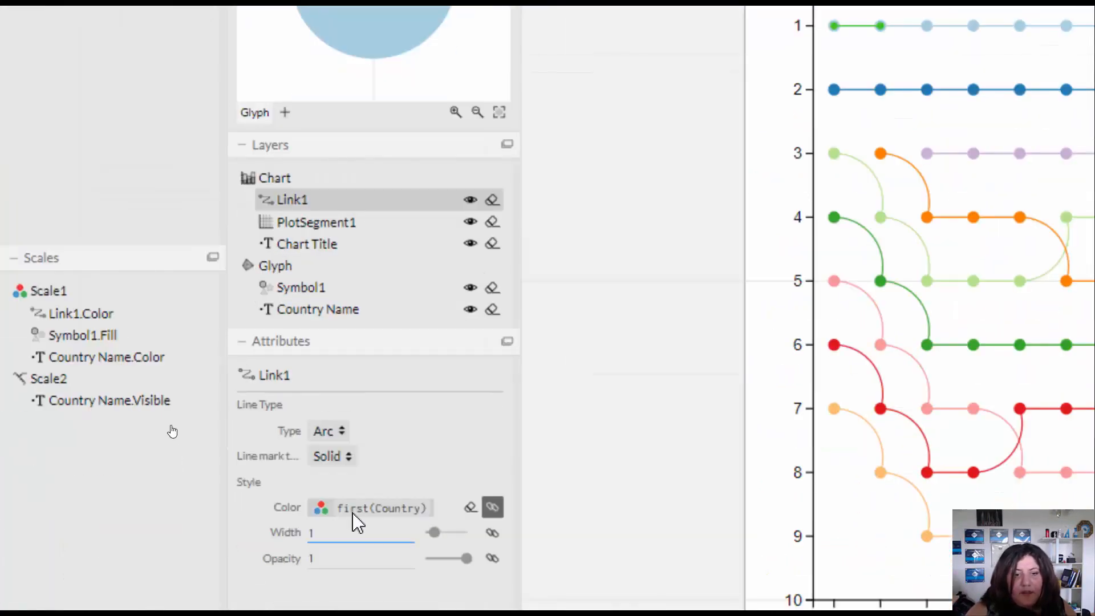
left_click(344, 459)
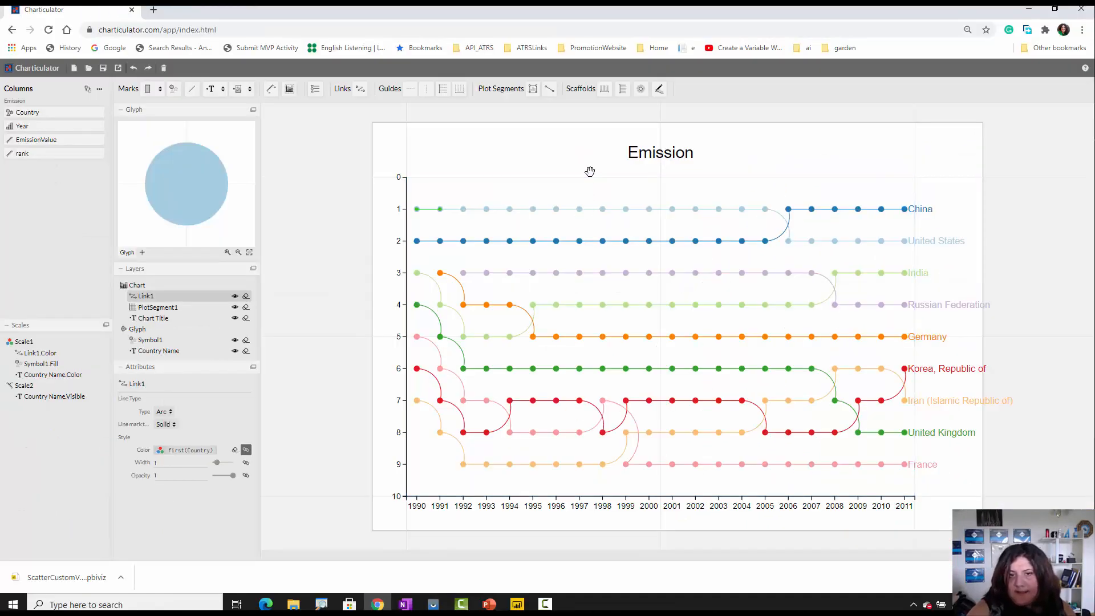
left_click(962, 20)
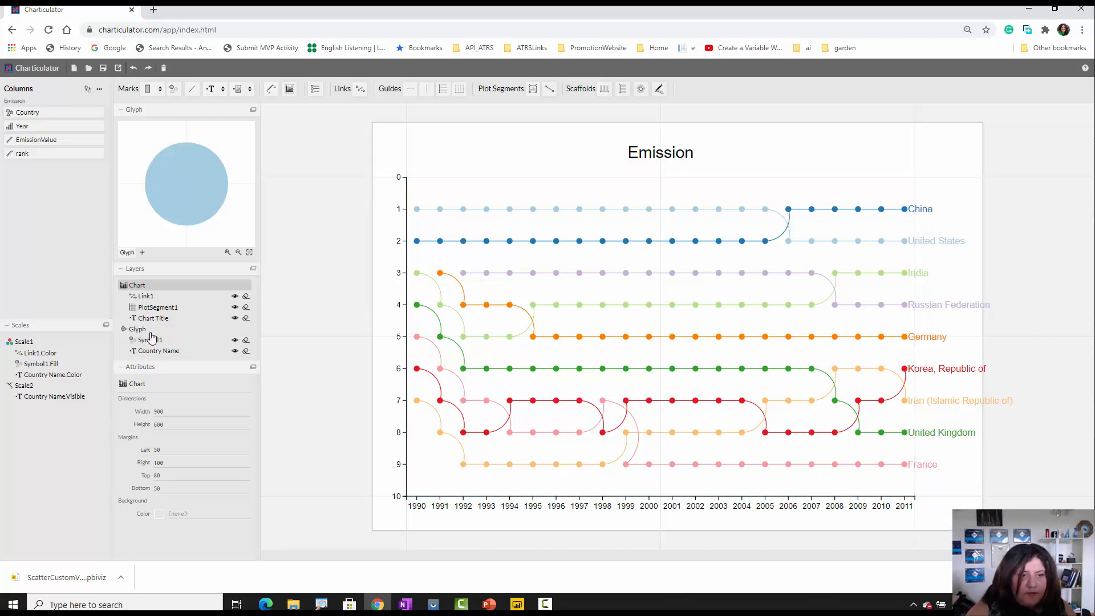
- Reduce the Country Name label font size to 10 and narrow the plot area to a right margin of about 136
left_click(153, 352)
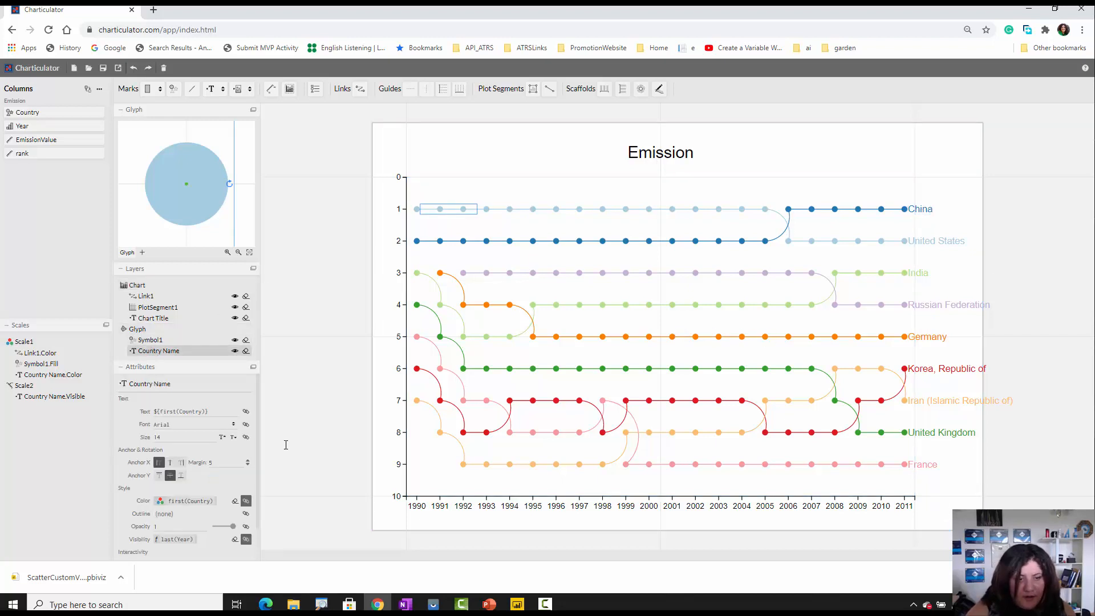
left_click(233, 438)
left_click(234, 438)
left_click(233, 438)
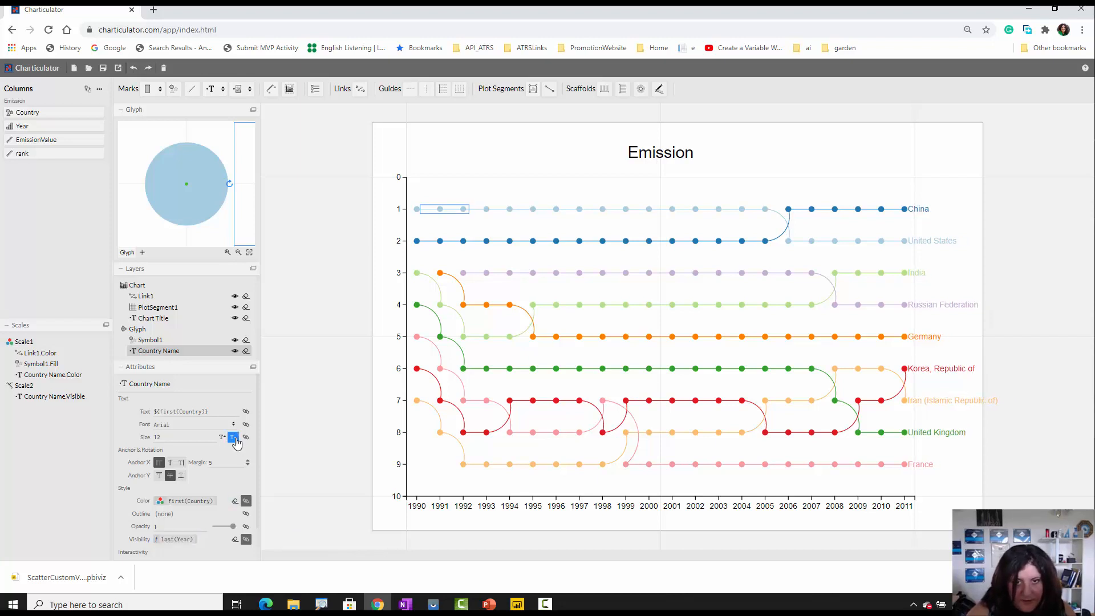
left_click(234, 437)
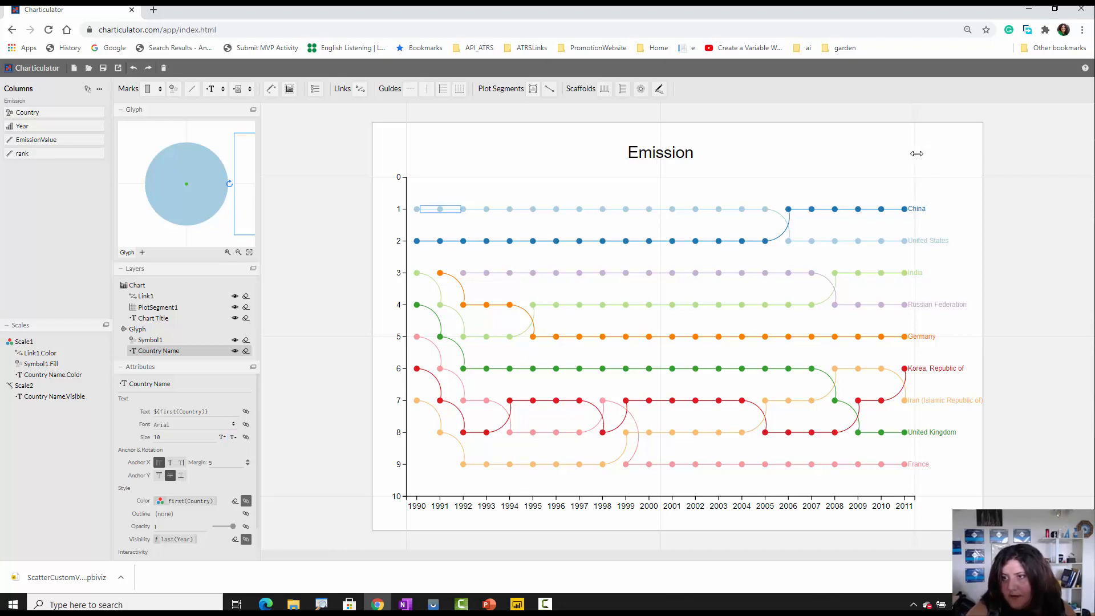
left_click_drag(915, 152, 891, 161)
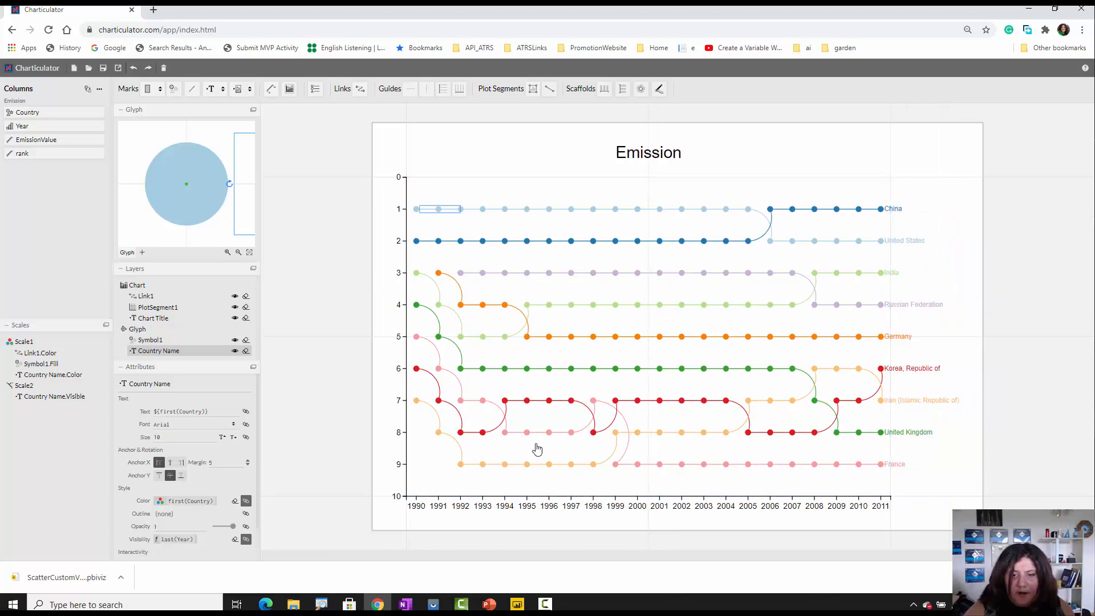
- Change the text of the chart's title to "Ranking Chart"
left_click(665, 162)
left_click(666, 161)
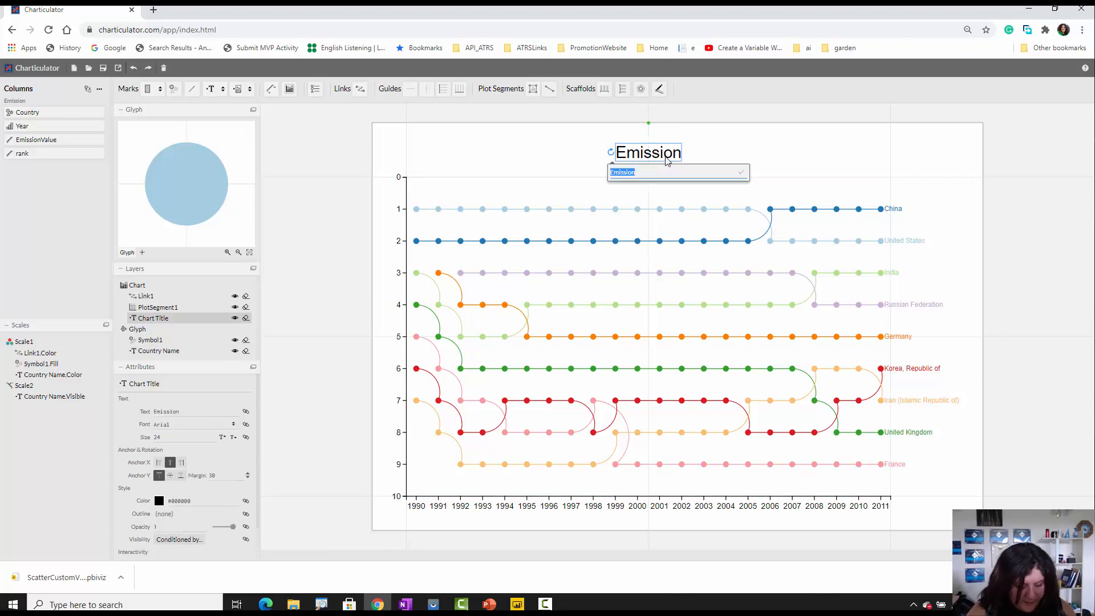
type("Ranking Chart")
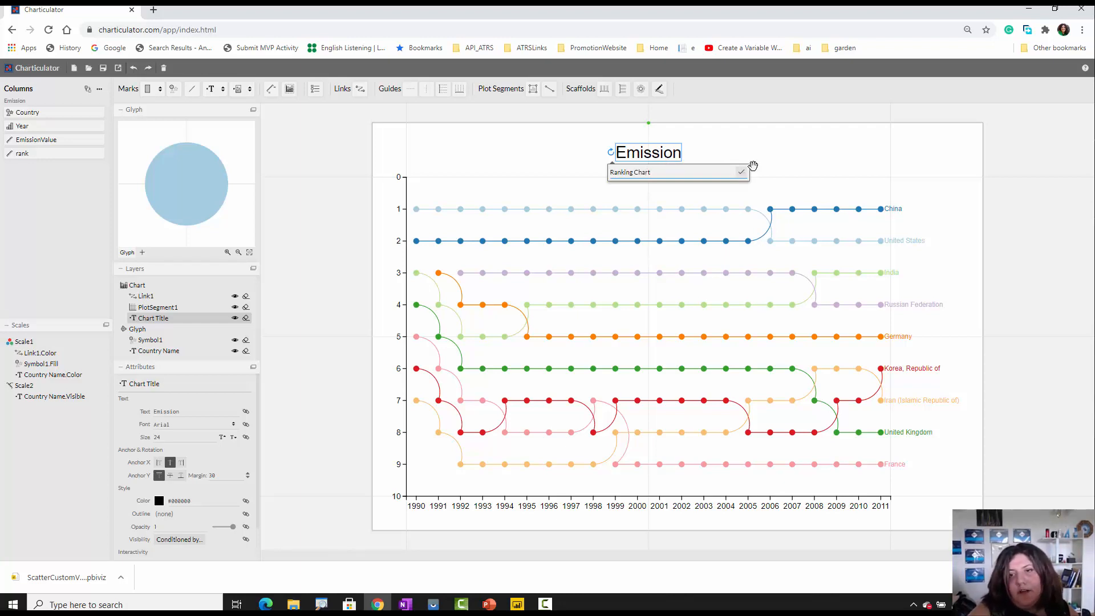
left_click(741, 172)
left_click(782, 157)
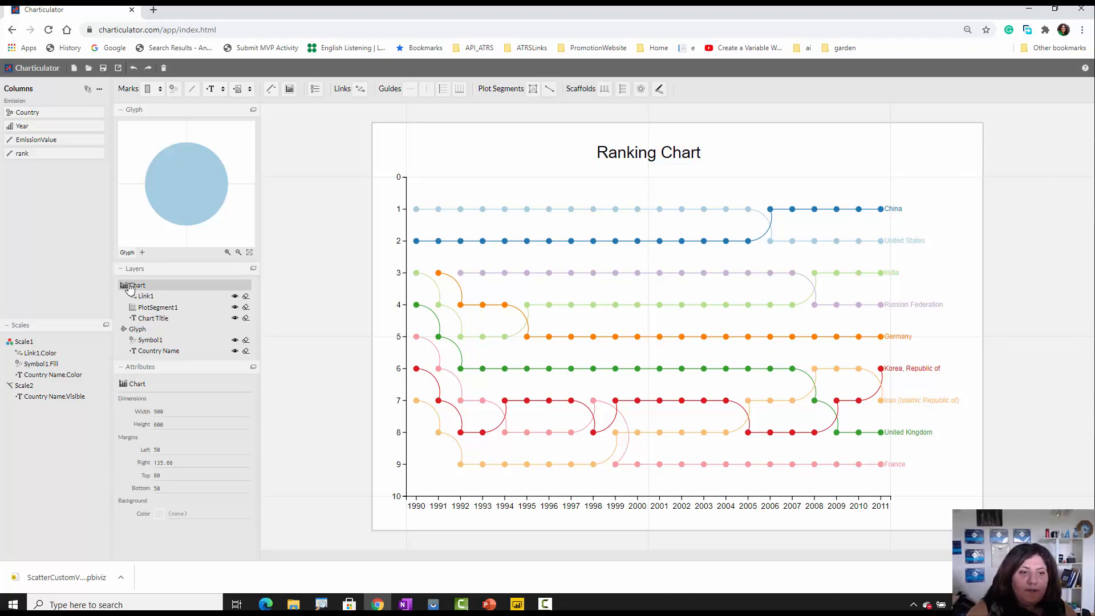
- Set the chart's background color to the ColorBrewer dark gray #525252
left_click(158, 425)
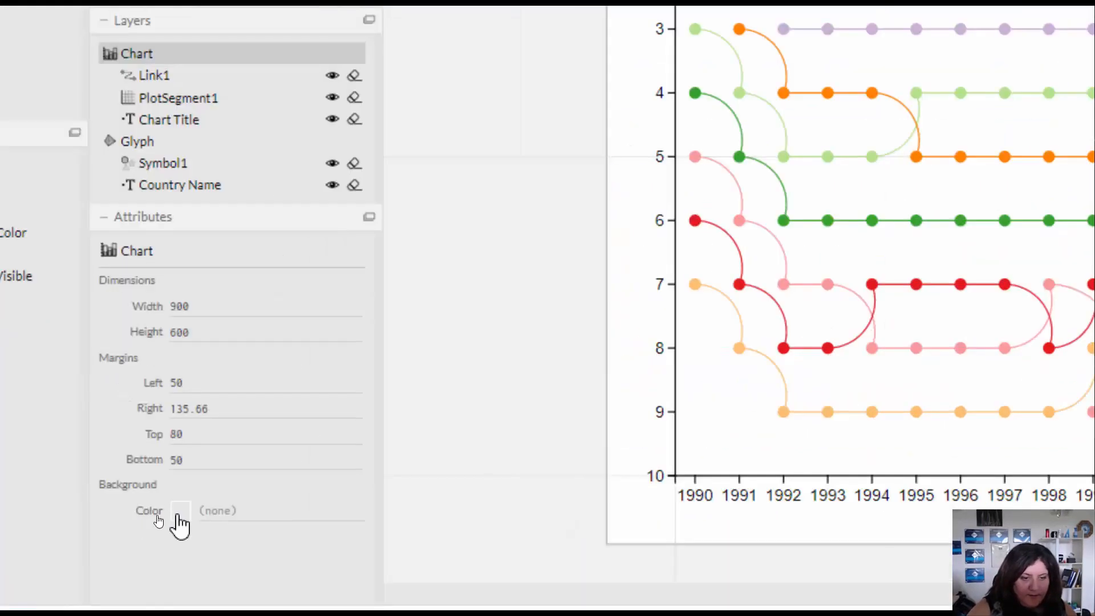
left_click(180, 514)
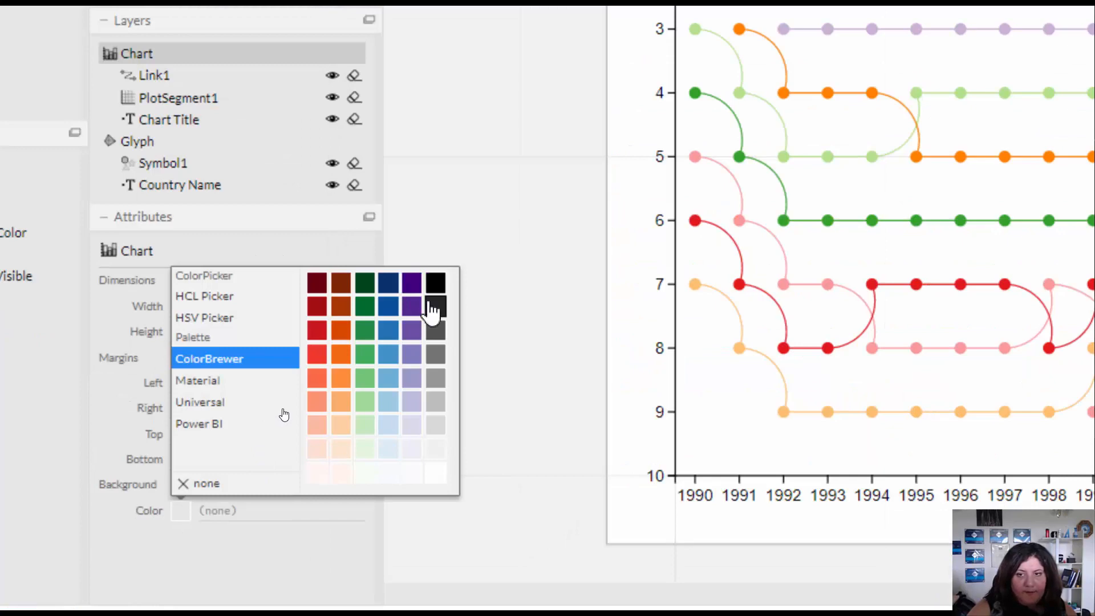
left_click(431, 308)
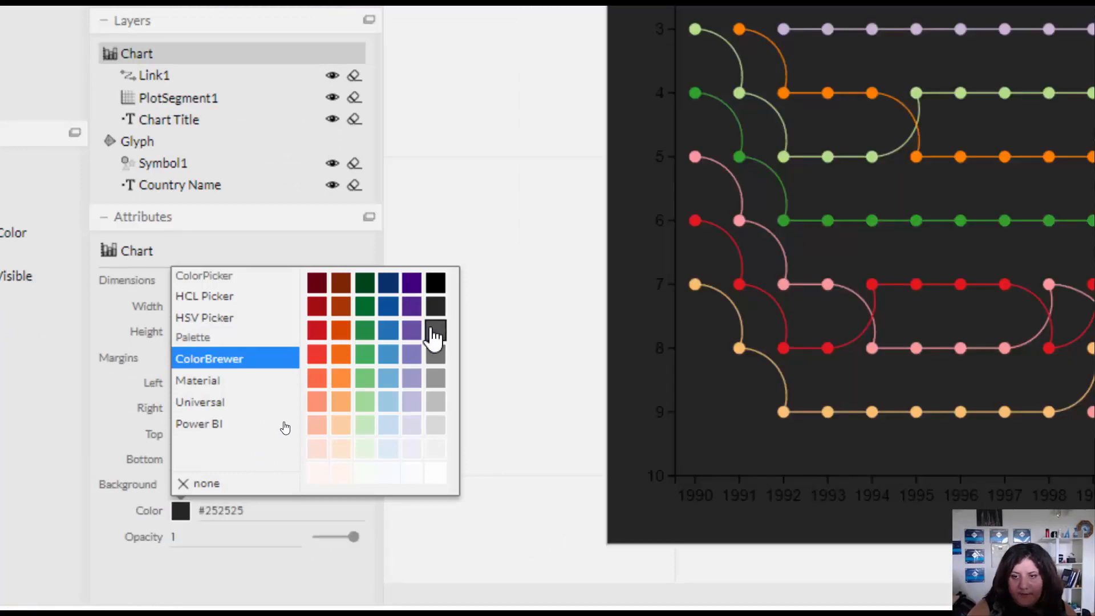
left_click(435, 332)
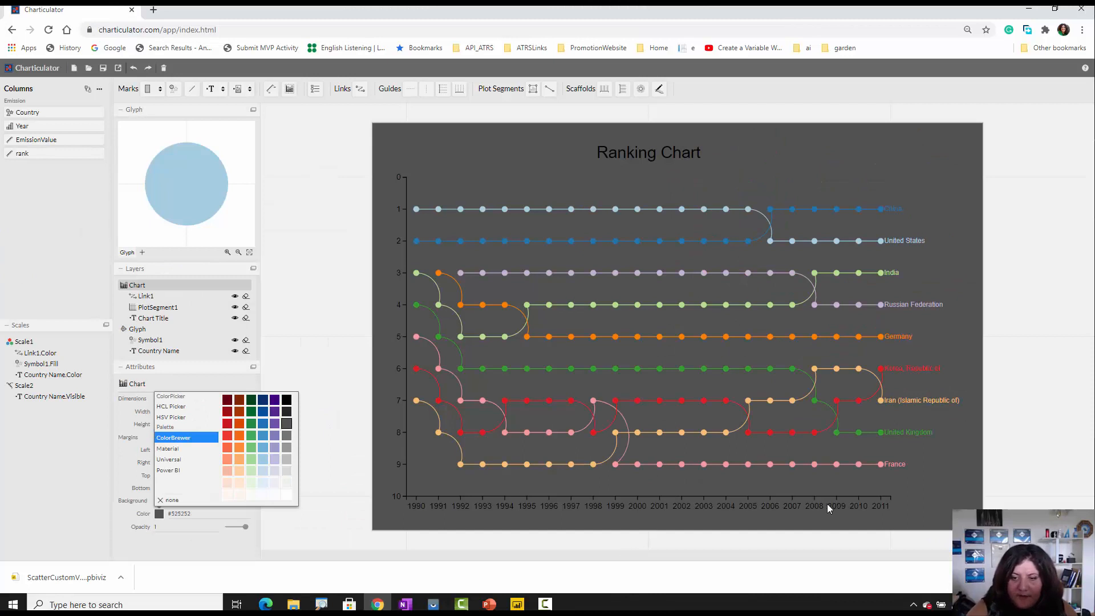
- Set the tick color of PlotSegment1's X axis to white (#ffffff)
left_click(151, 311)
left_click(154, 311)
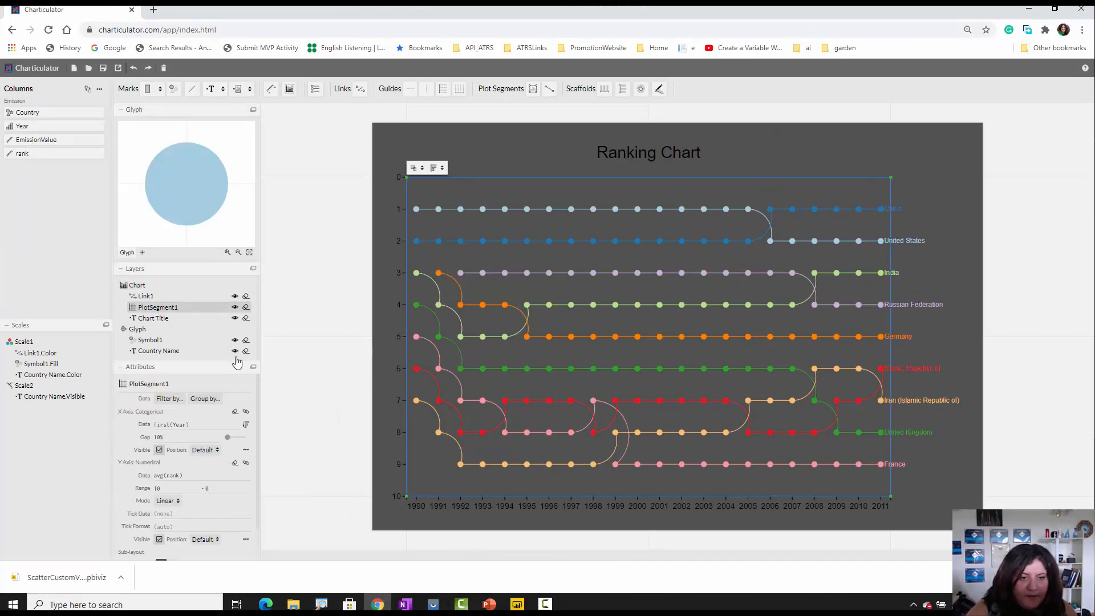
left_click(246, 449)
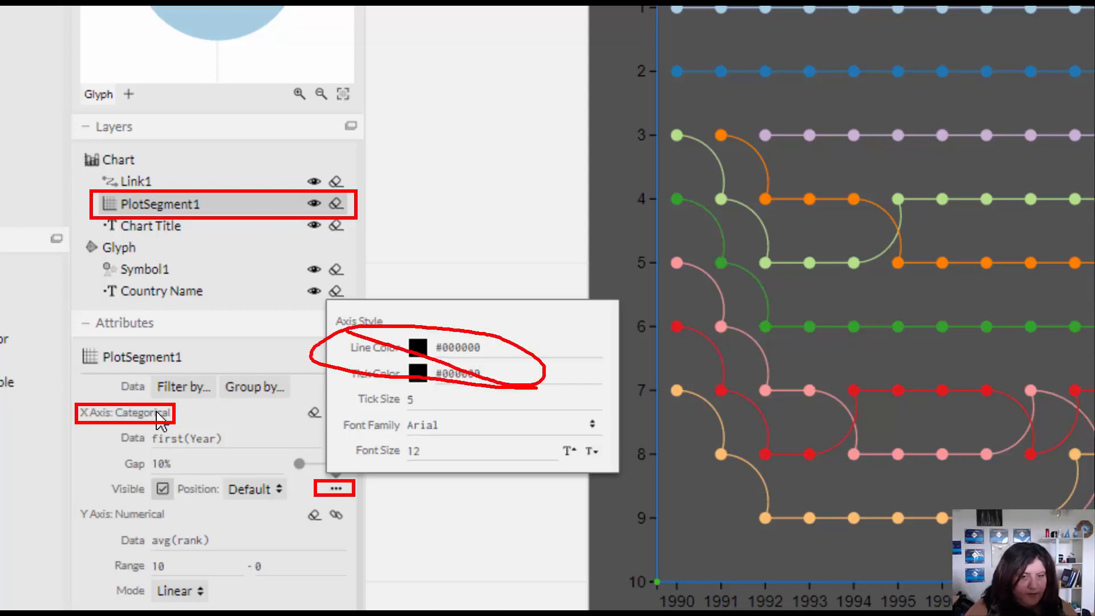
left_click(419, 349)
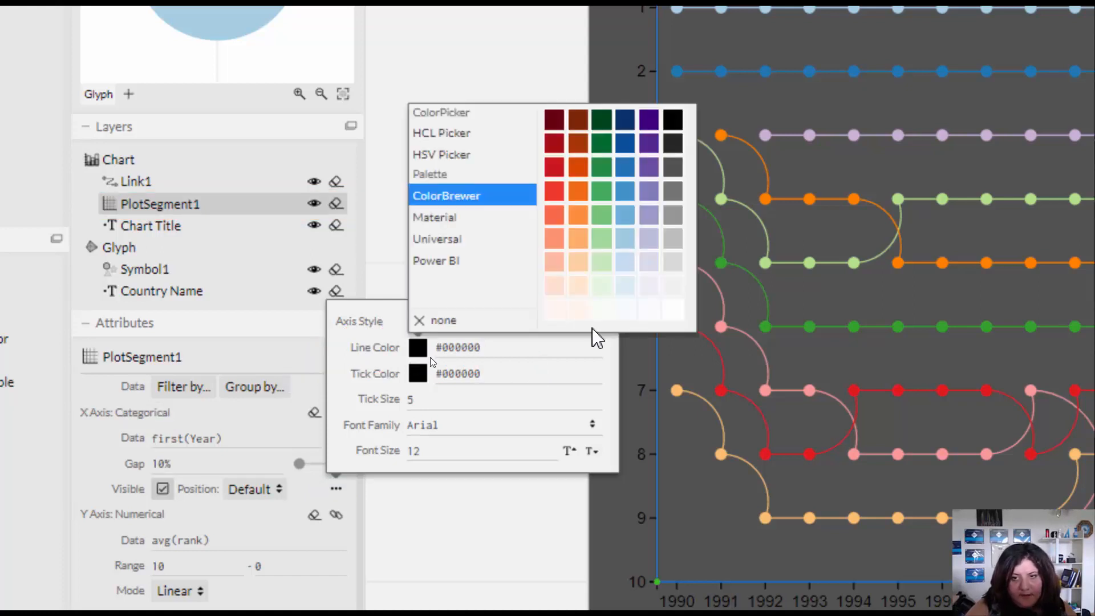
left_click(435, 372)
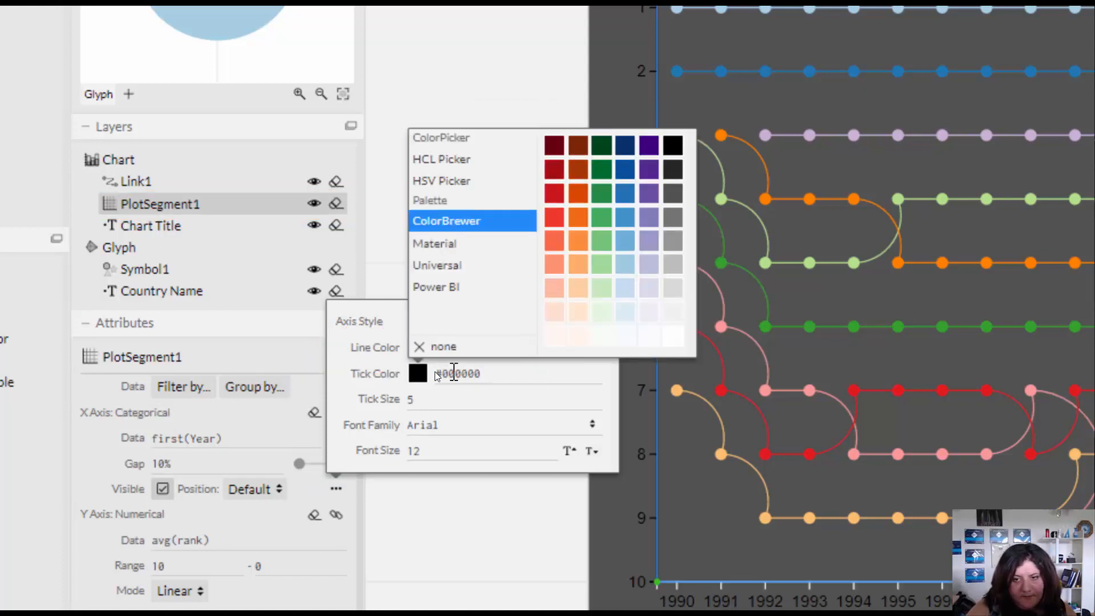
left_click(673, 336)
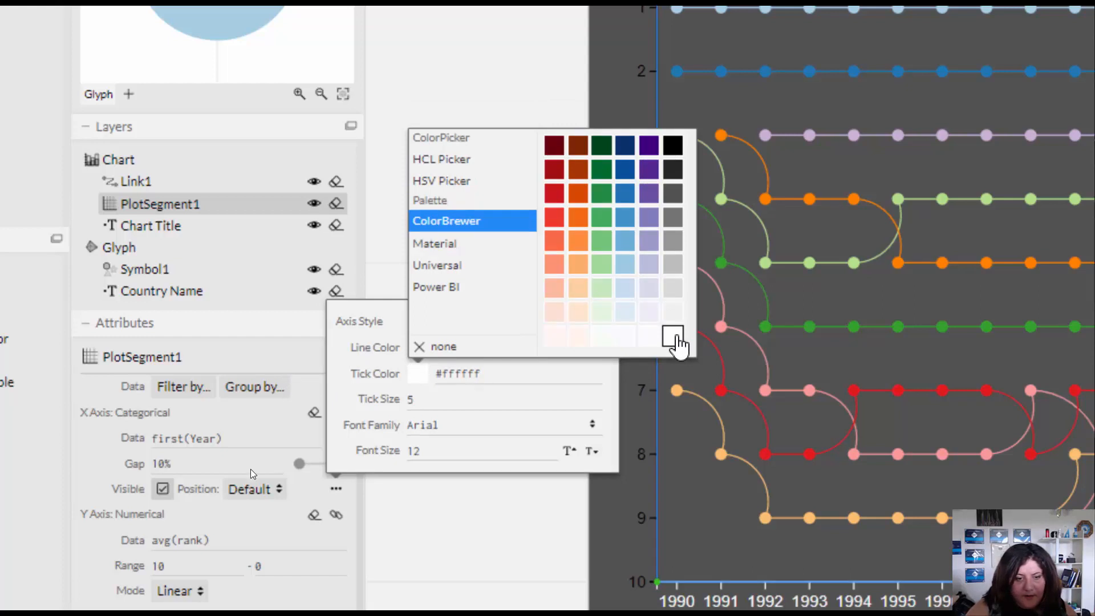
left_click(394, 534)
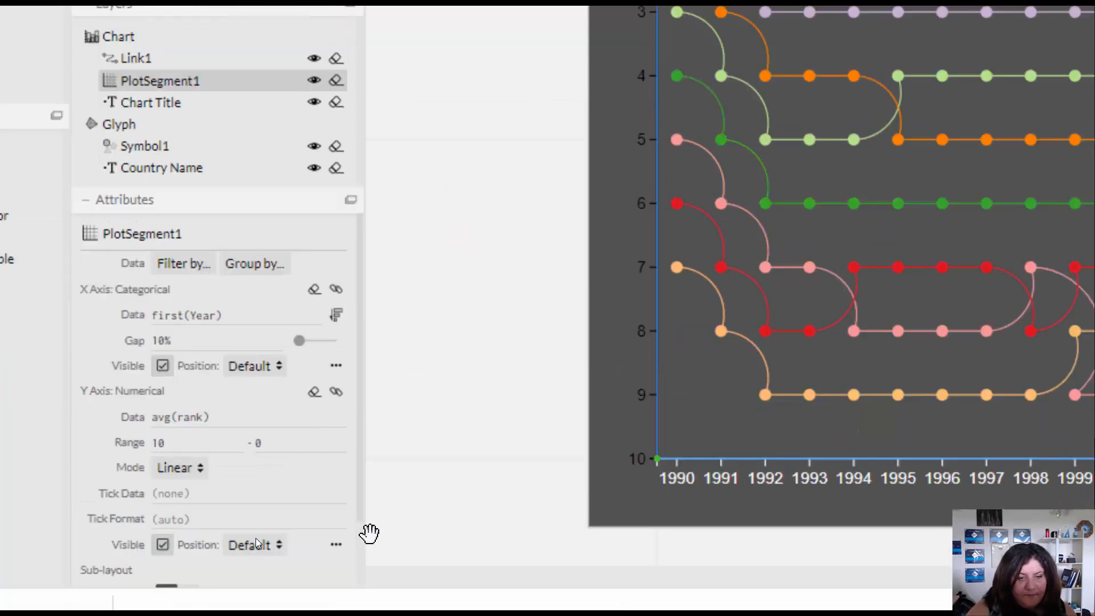
- Set both the tick color and the line color of PlotSegment1's Y axis to white (#ffffff)
left_click(336, 545)
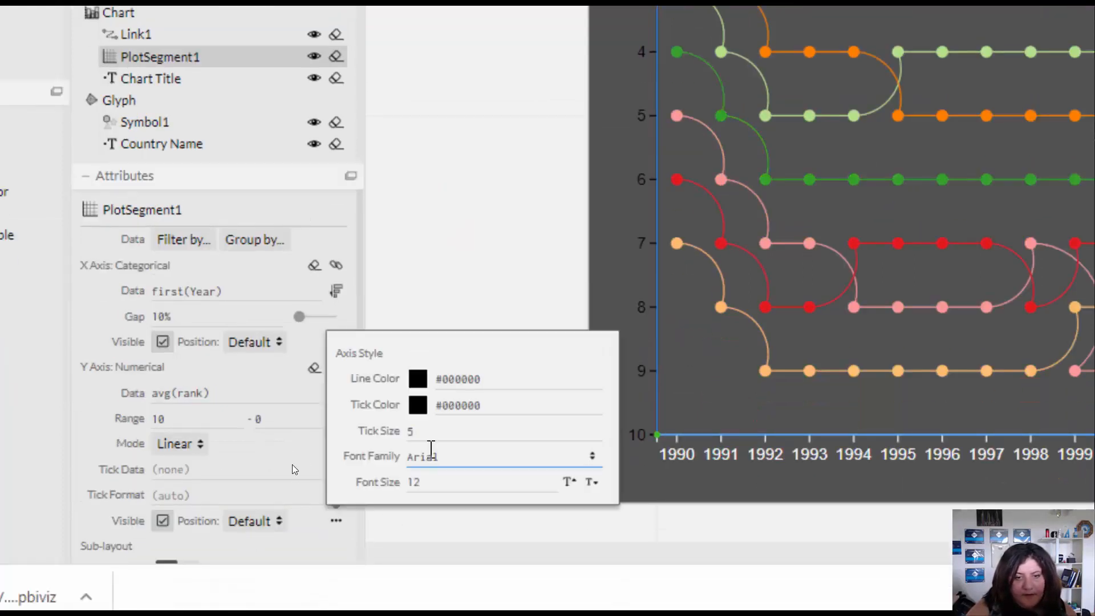
left_click(417, 406)
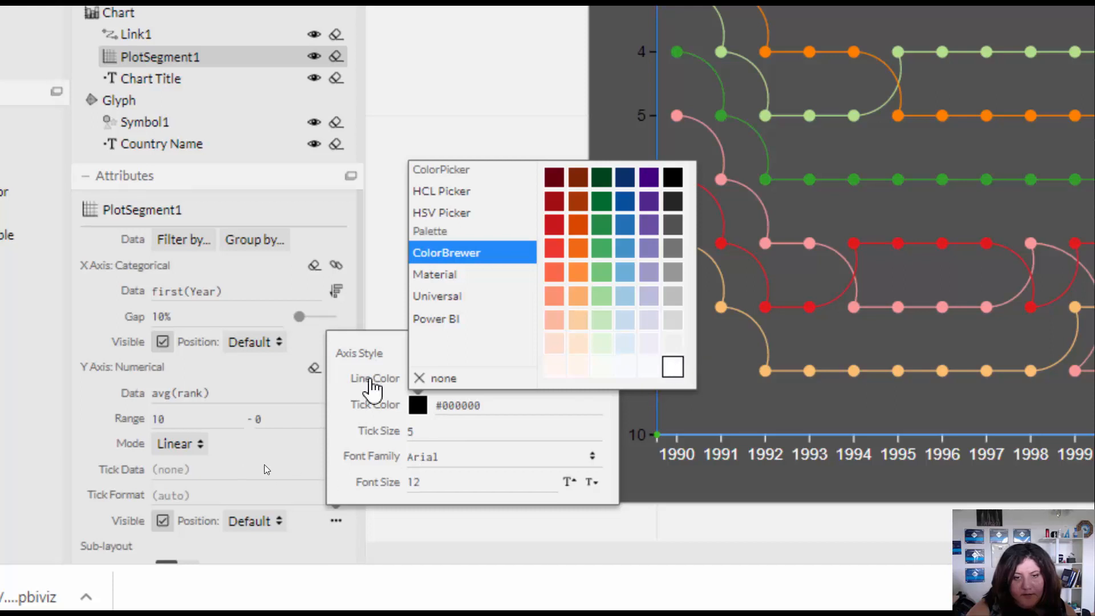
left_click(376, 381)
left_click(417, 379)
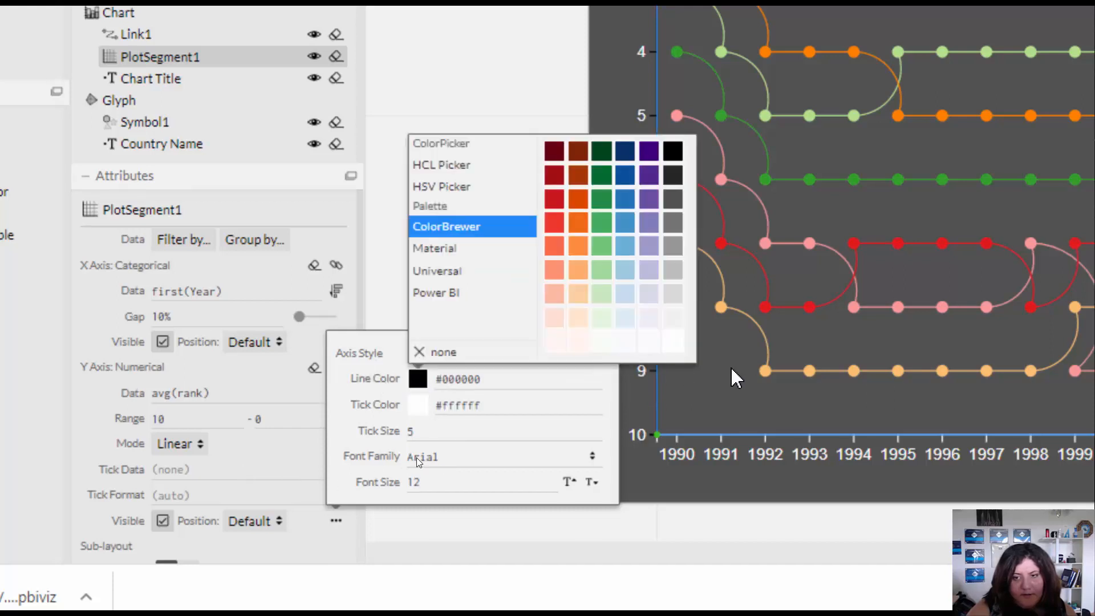
left_click(673, 342)
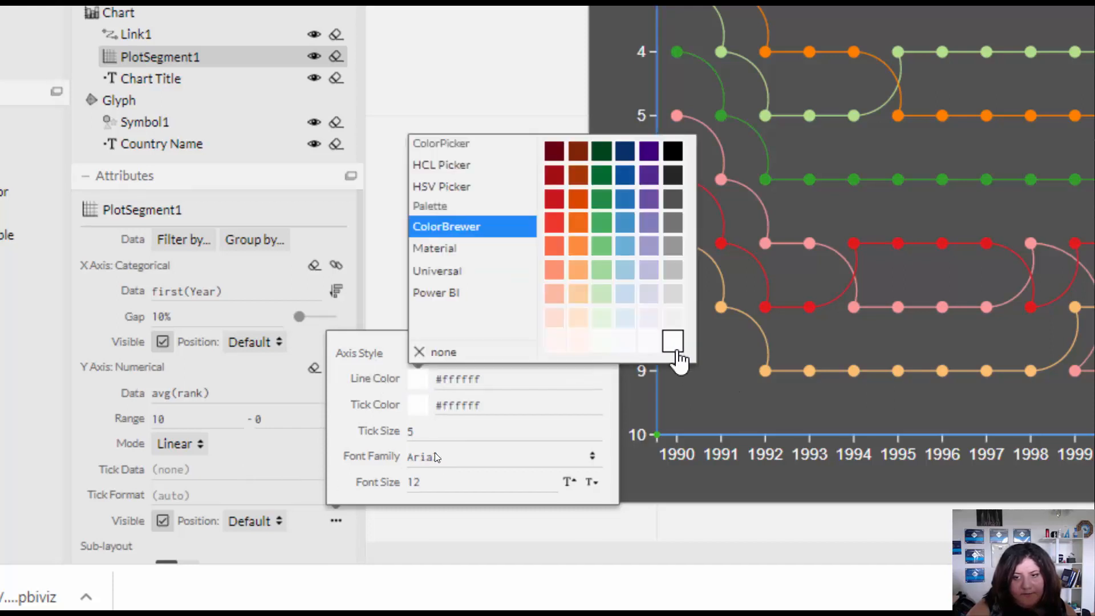
left_click(717, 358)
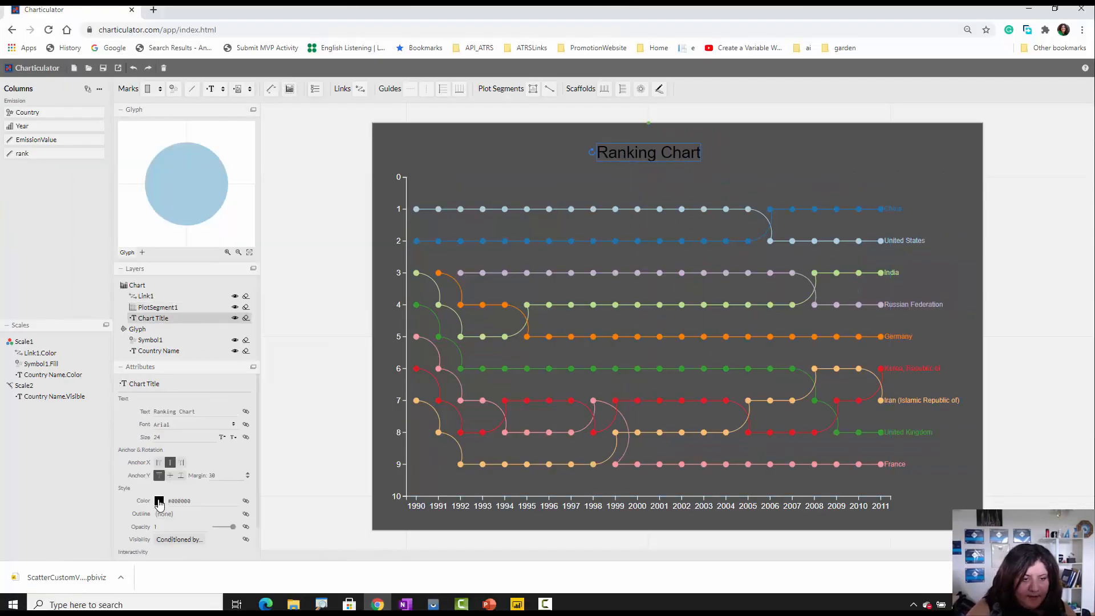
- Change the text color of the Chart Title to white (#ffffff)
left_click(160, 502)
left_click(286, 482)
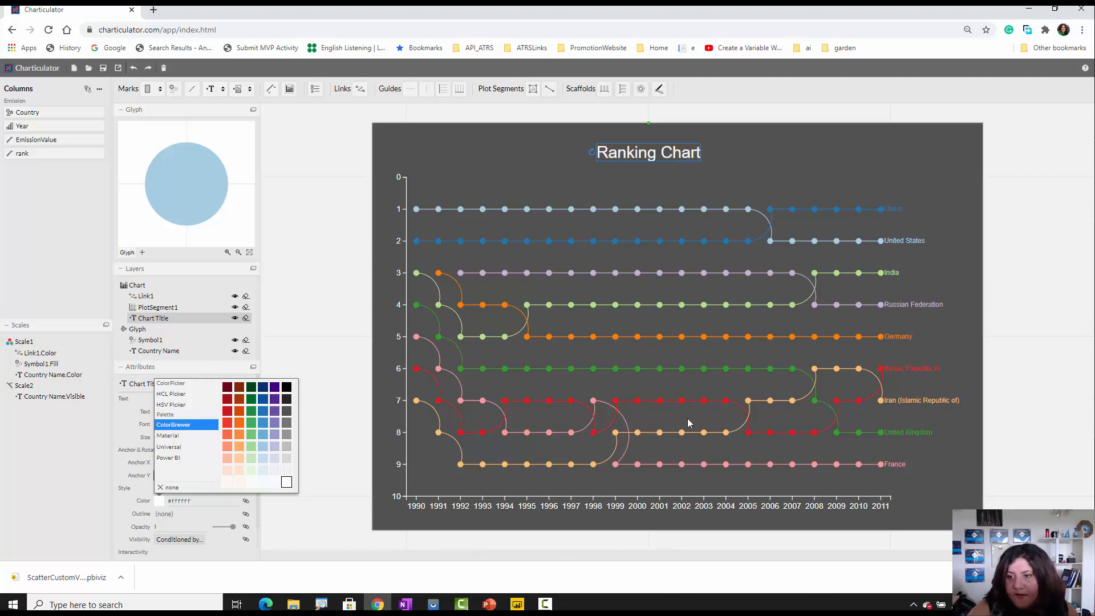
left_click(747, 184)
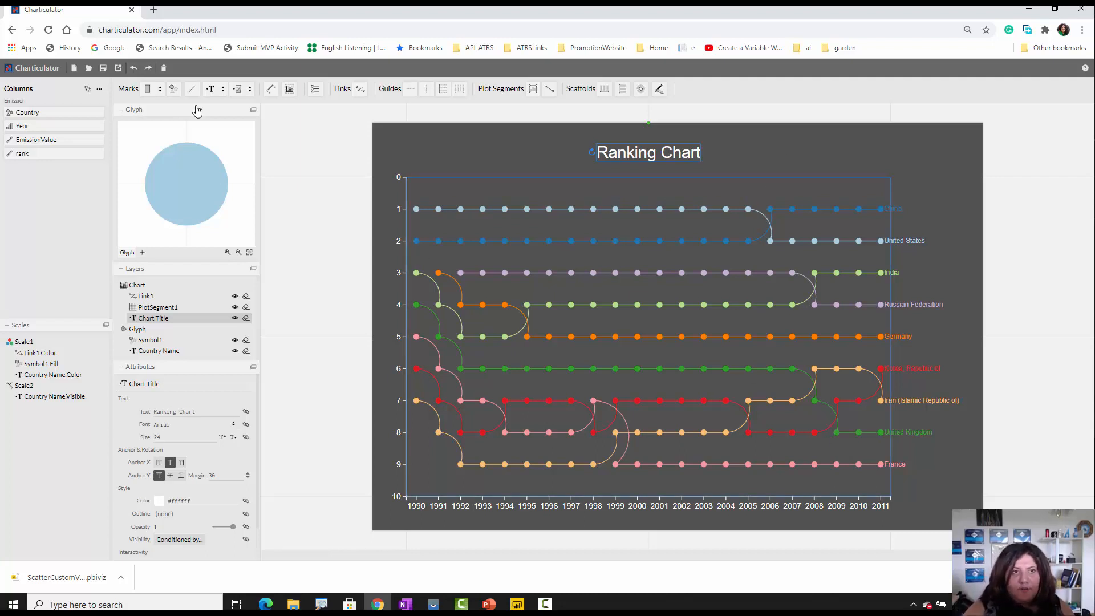
- Export the chart as a Power BI custom visual under the existing visual name ScatterCustomVisual
left_click(118, 69)
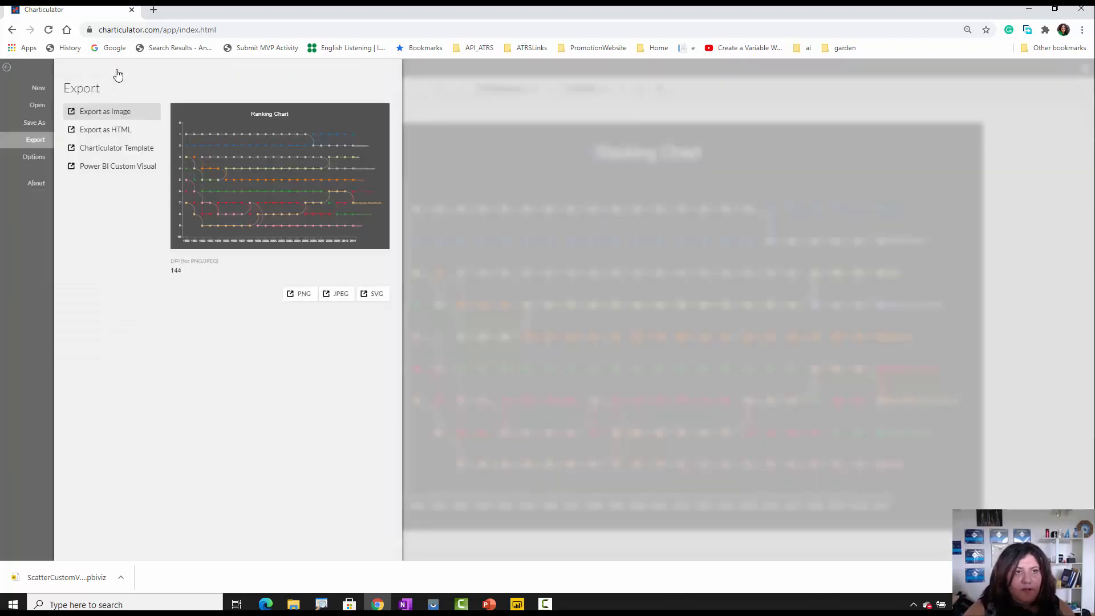
left_click(125, 166)
scroll(177, 242, "down", 4)
scroll(254, 366, "up", 6)
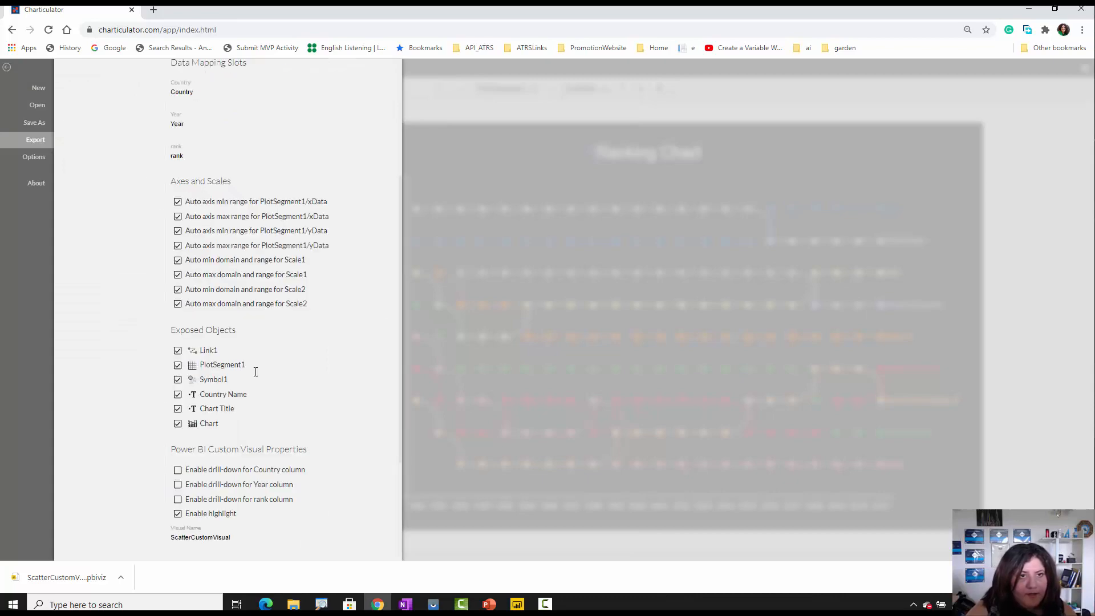
scroll(207, 335, "down", 7)
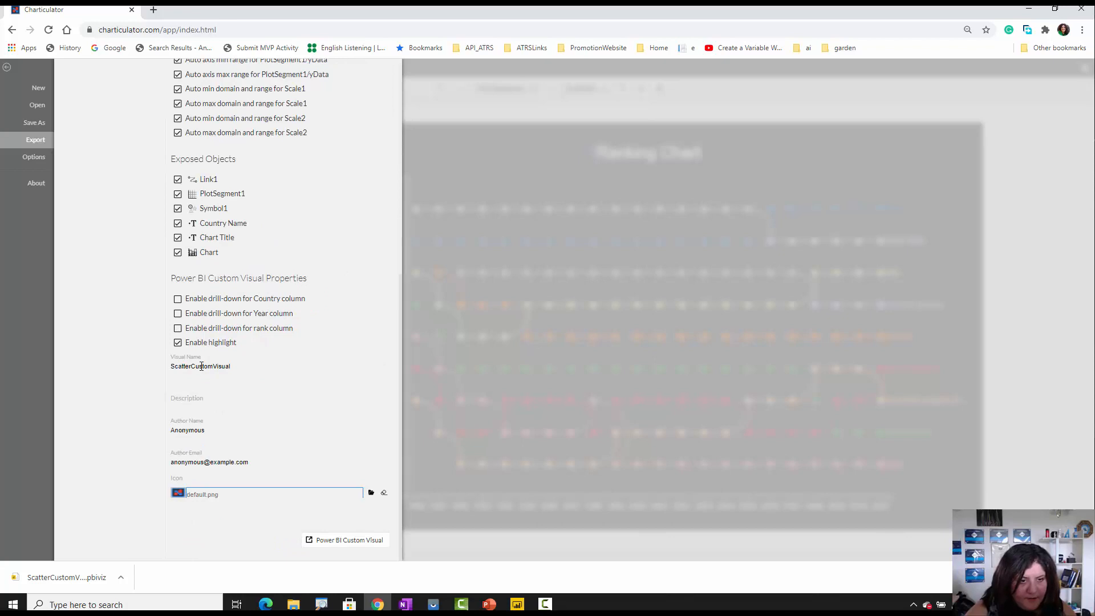
left_click(346, 540)
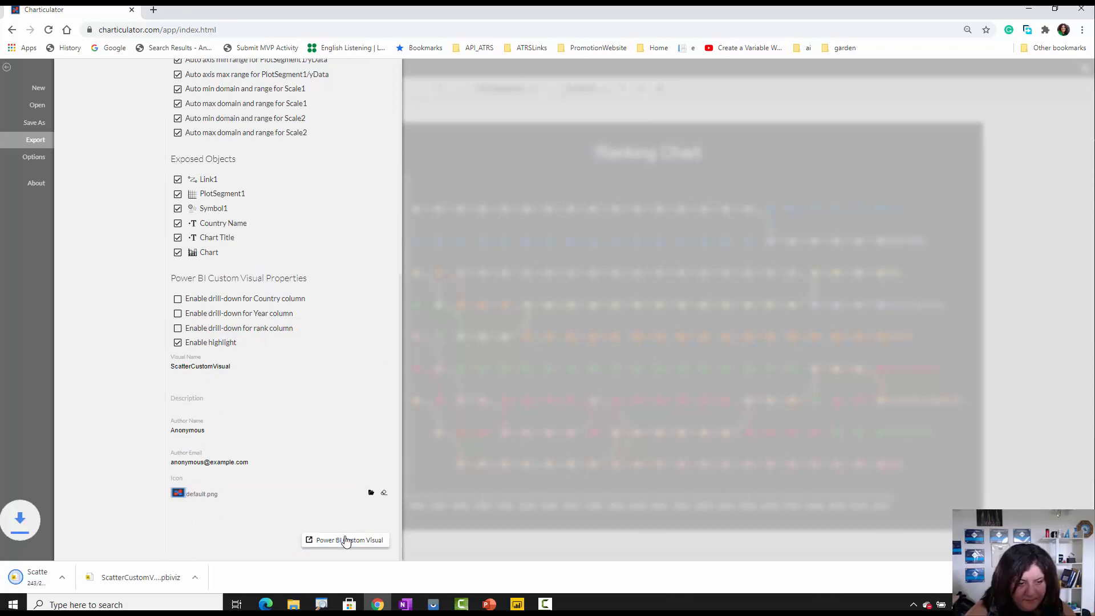
- Change the visual name to RaningChart and export the Power BI custom visual again
double_click(218, 365)
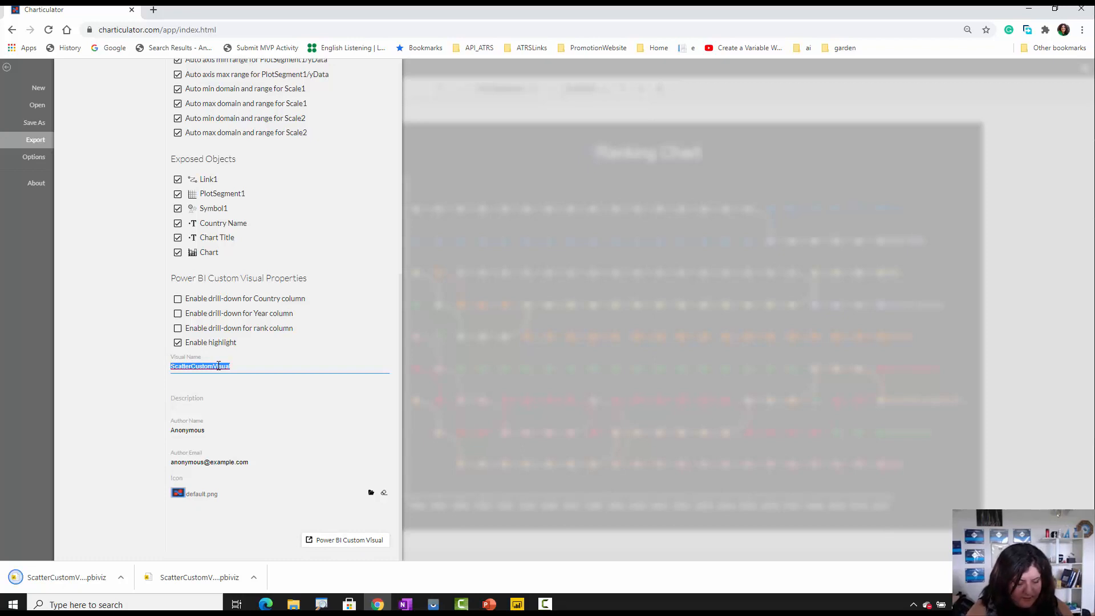
type("RaningChart")
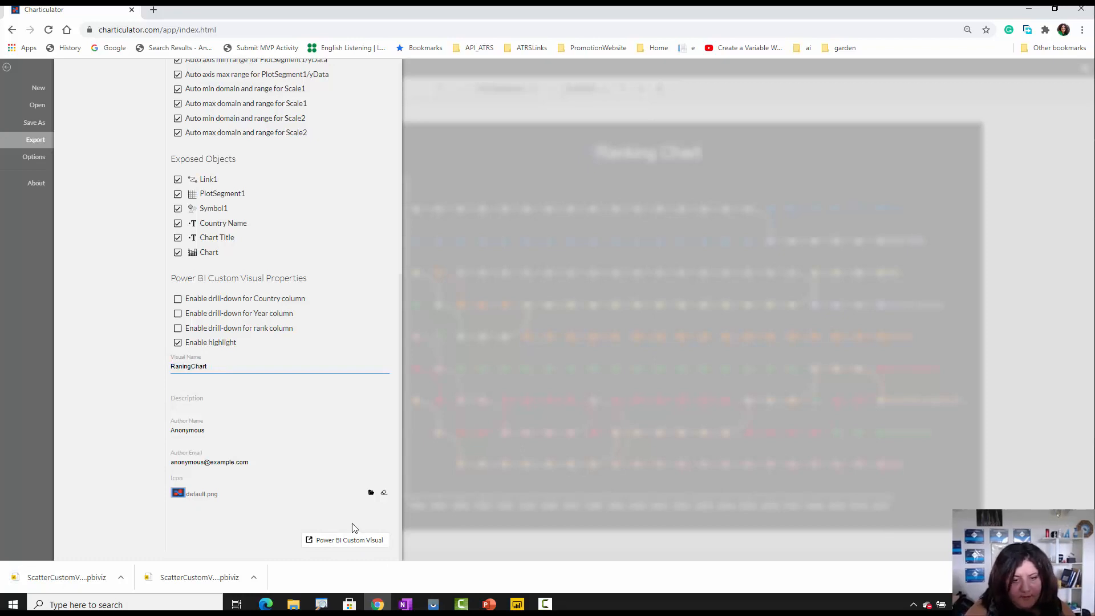
left_click(349, 543)
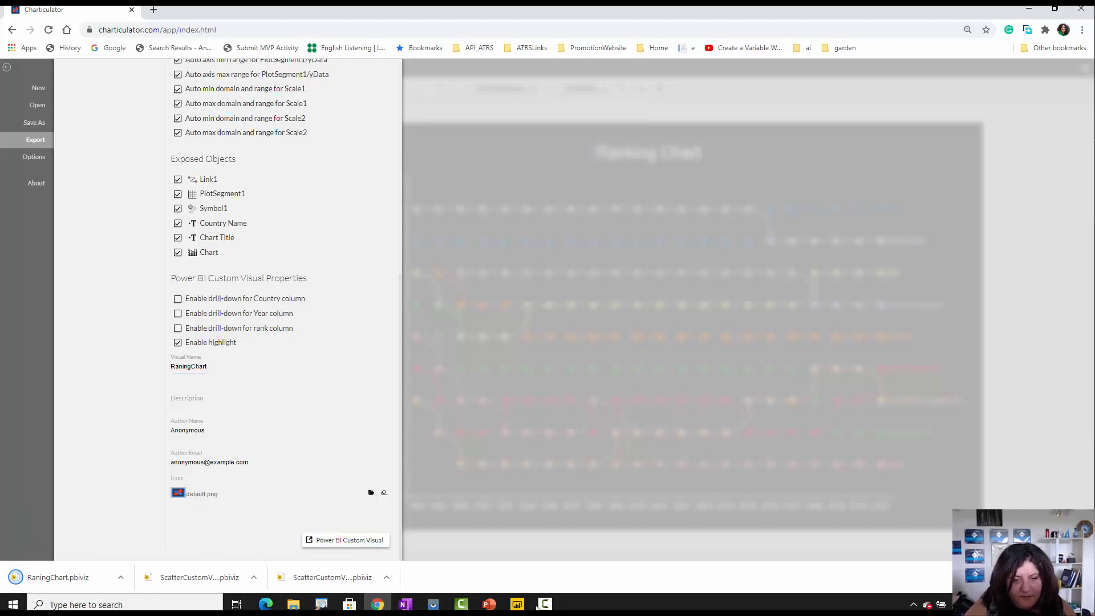
- Switch to Power BI Desktop, add a new report page and load the Emission text/CSV data from the AKLUG folder
left_click(518, 604)
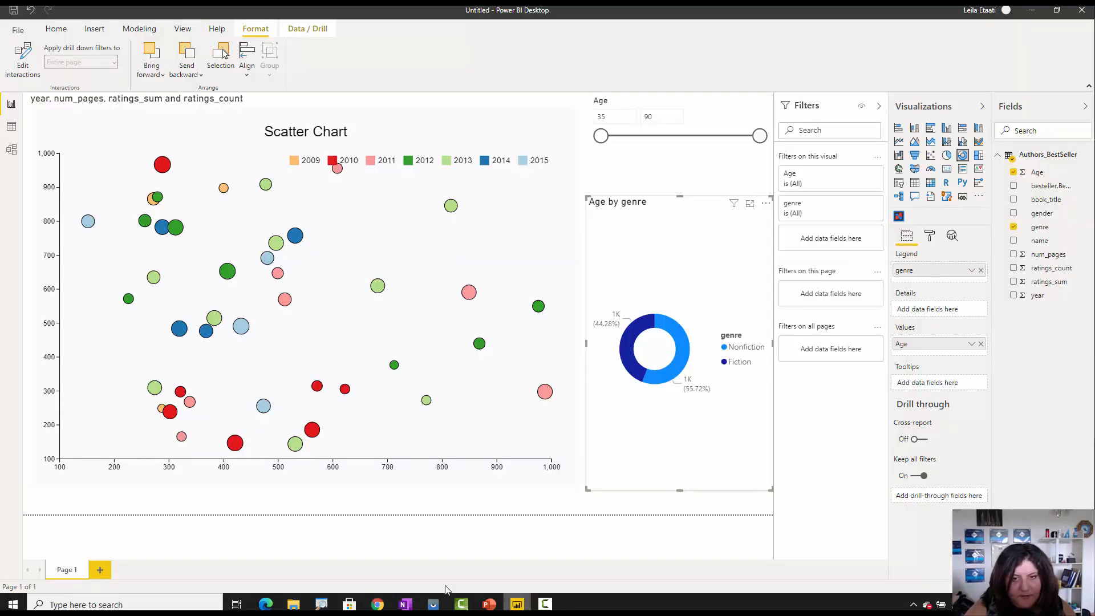
left_click(101, 569)
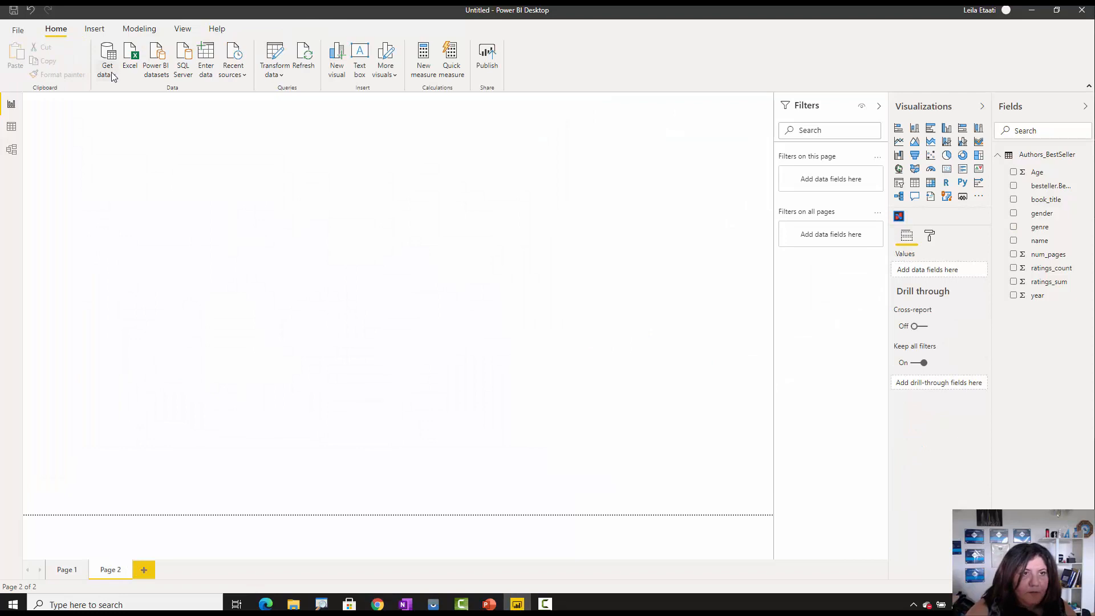
left_click(112, 77)
left_click(149, 206)
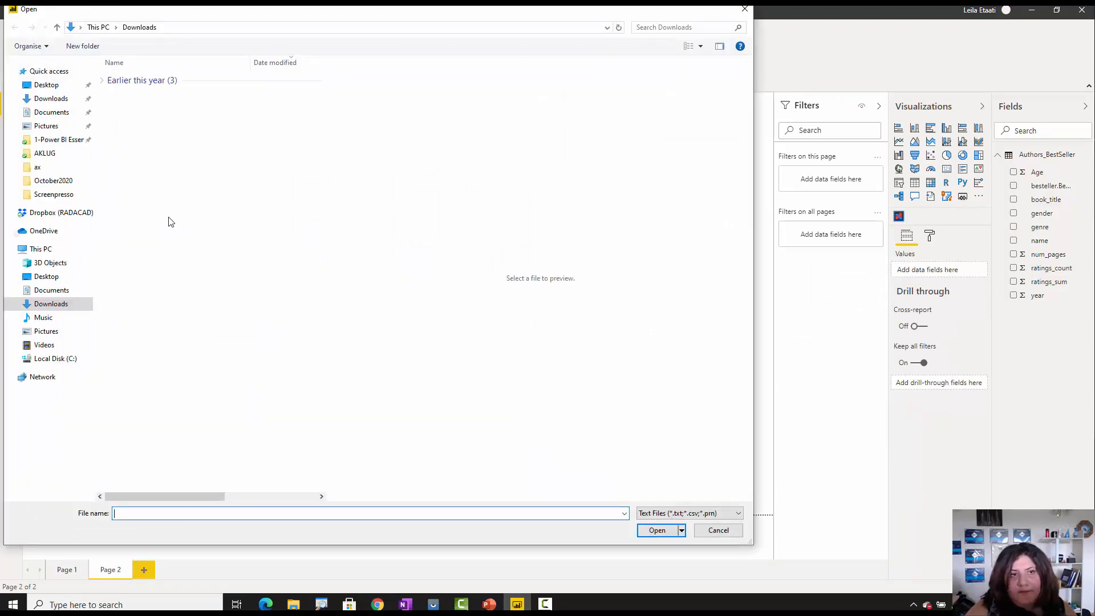
left_click(55, 154)
double_click(149, 92)
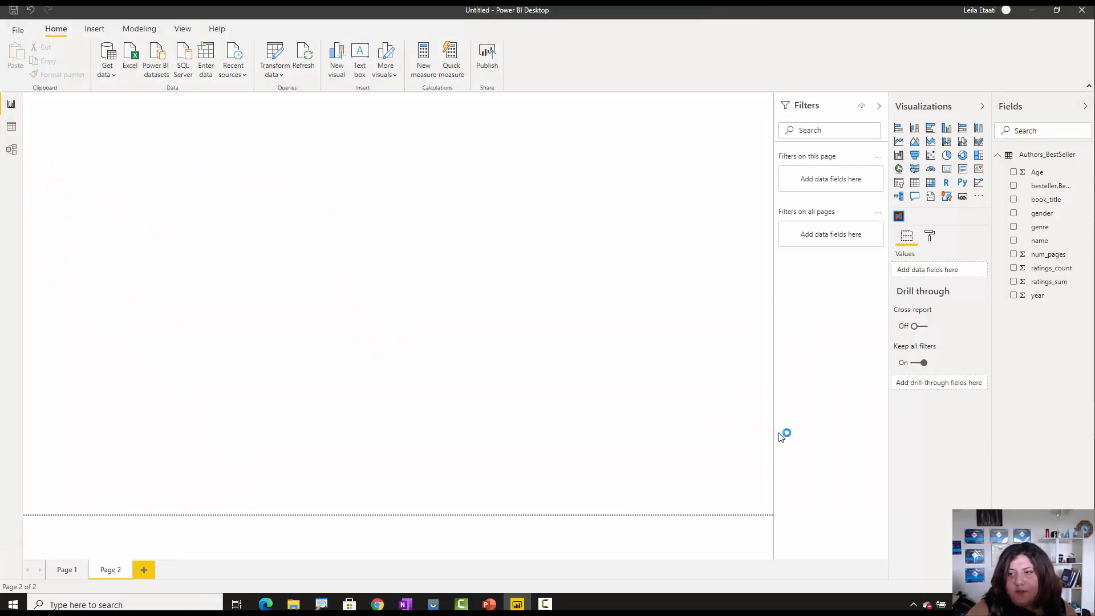
left_click(660, 460)
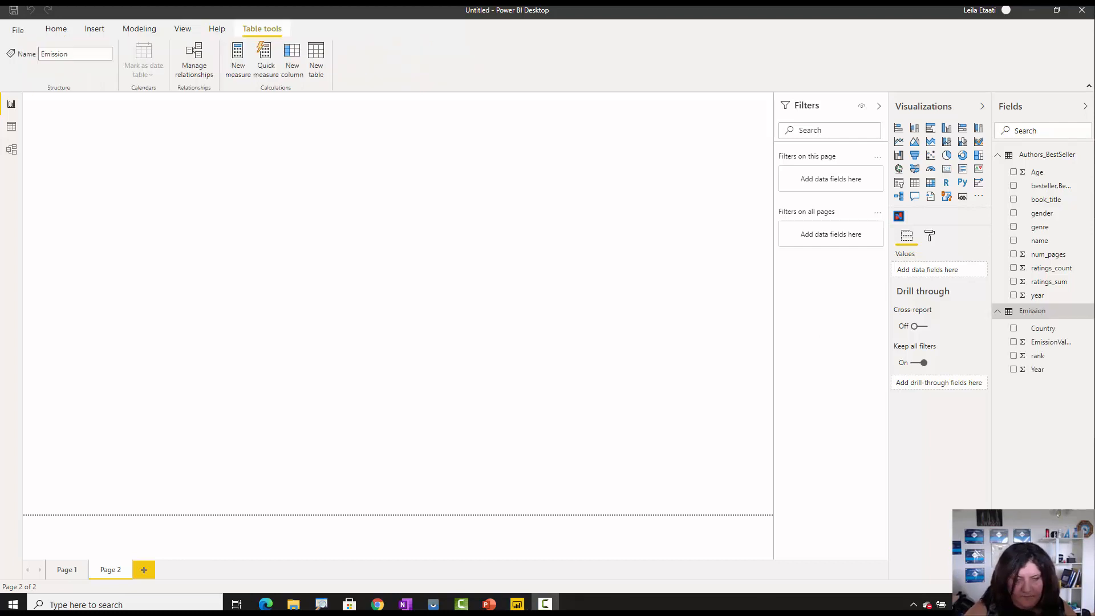
- Import the RaningChart custom visual file from the Downloads folder into the report
left_click(978, 196)
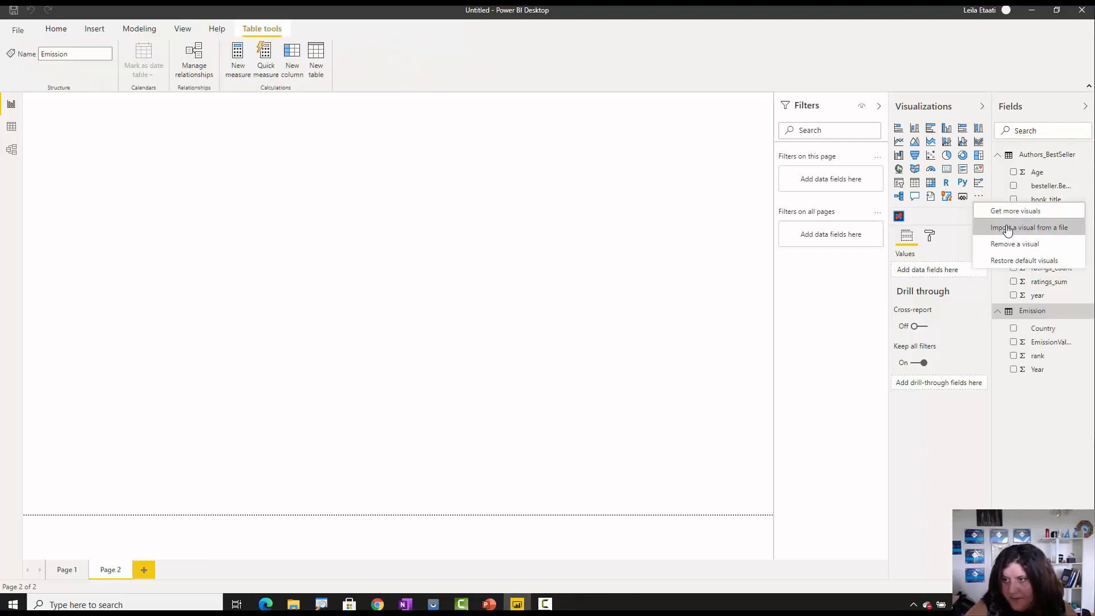
left_click(1007, 229)
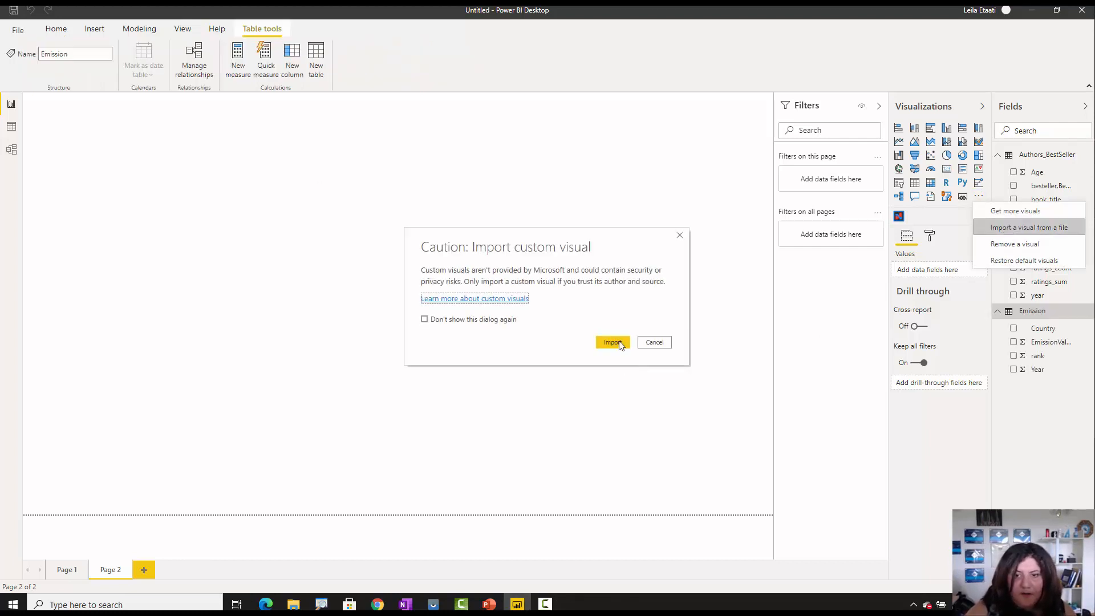
left_click(620, 344)
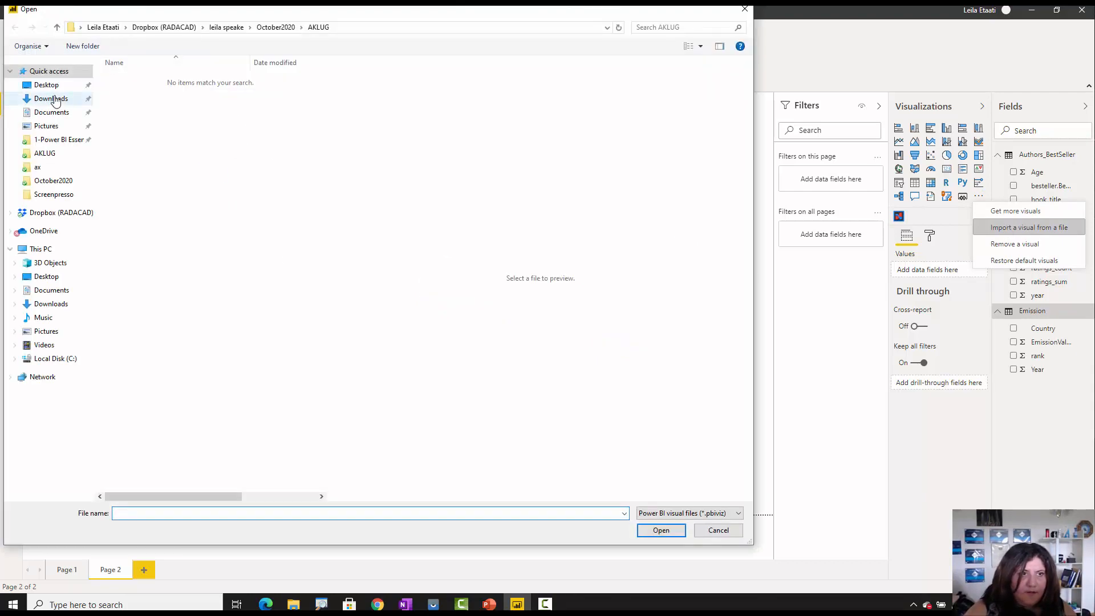
left_click(52, 99)
double_click(144, 97)
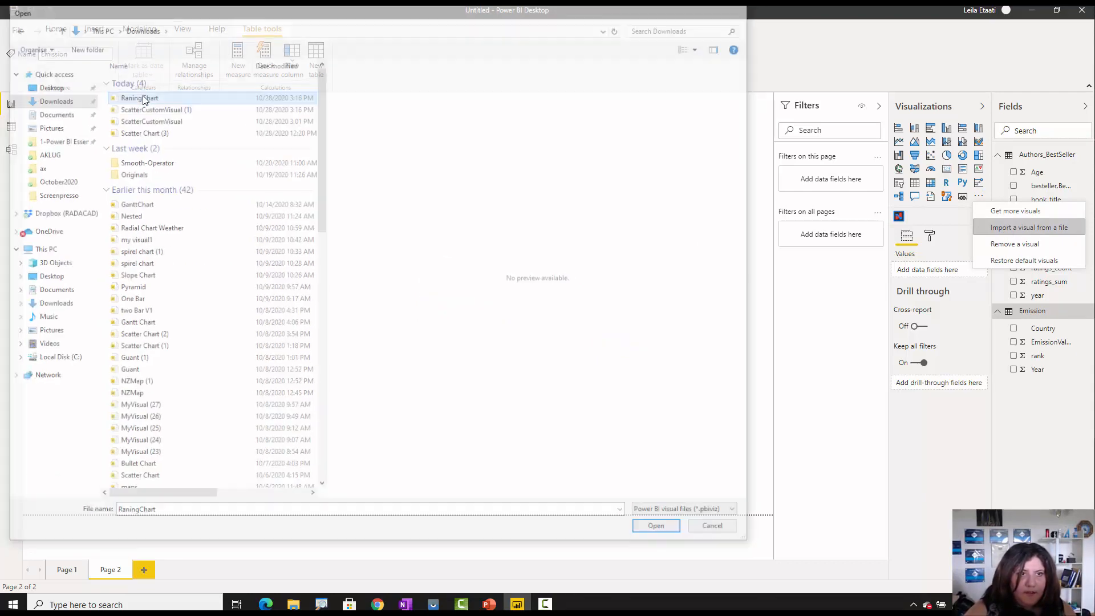
left_click(656, 319)
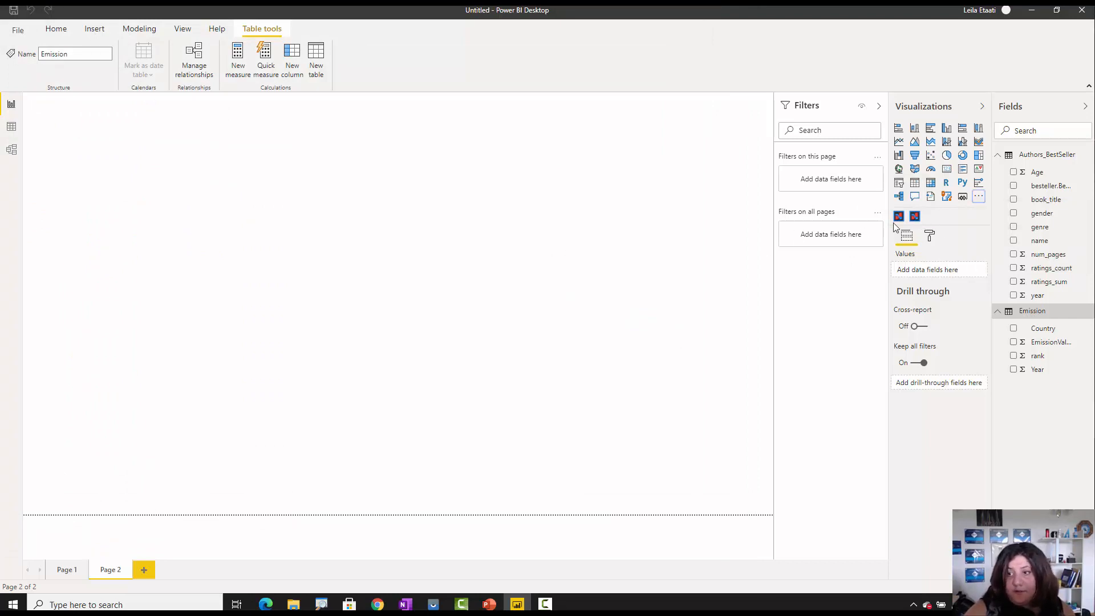
- Add the imported RaningChart visual to Page 2 and enlarge it to fill most of the page
left_click(914, 217)
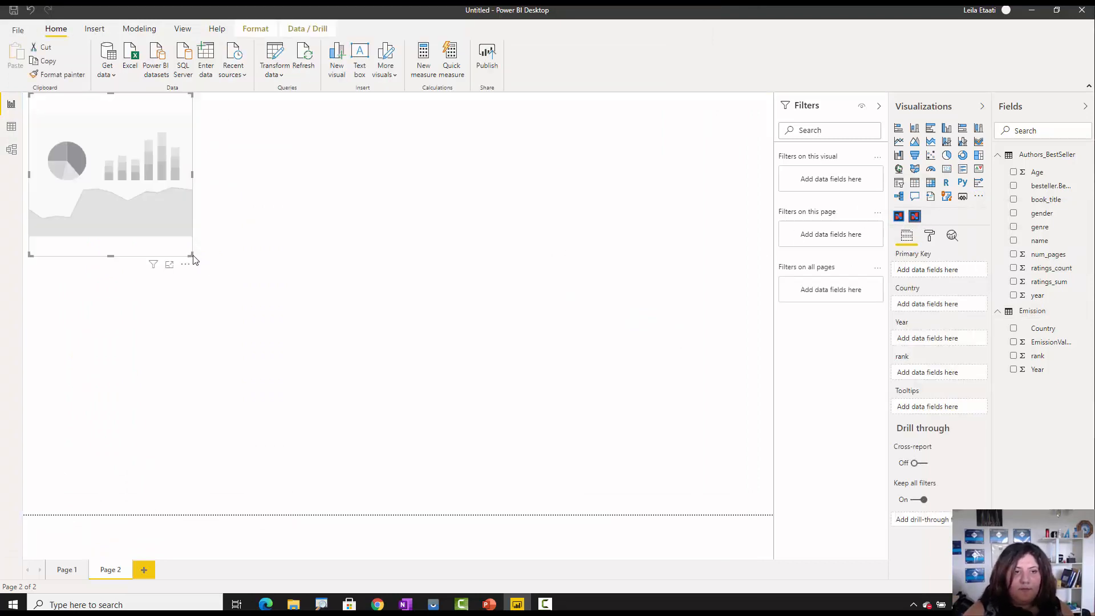
left_click_drag(196, 256, 730, 485)
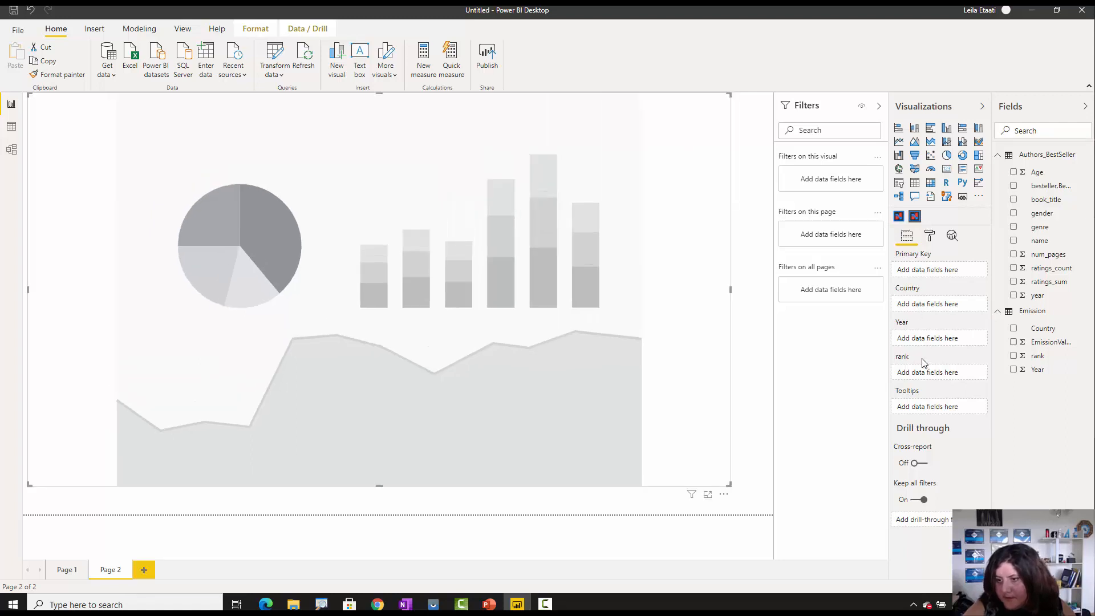
- Assign the Emission table's rank, Year and Country to the visual's matching fields, with rank and Year set to Don't summarize
left_click_drag(1036, 348, 926, 374)
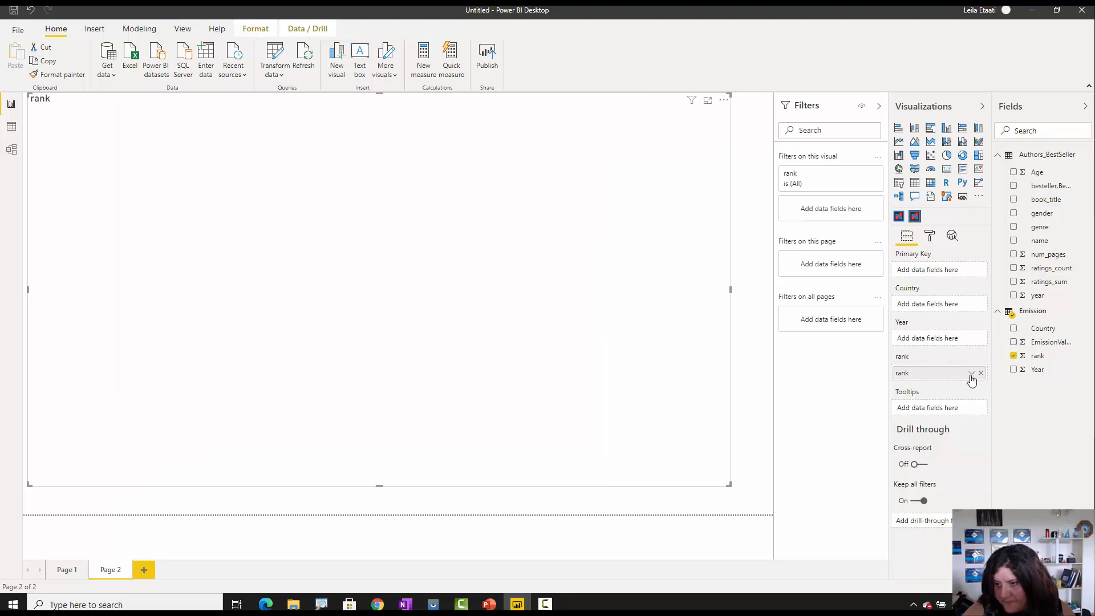
left_click(971, 372)
left_click(1001, 429)
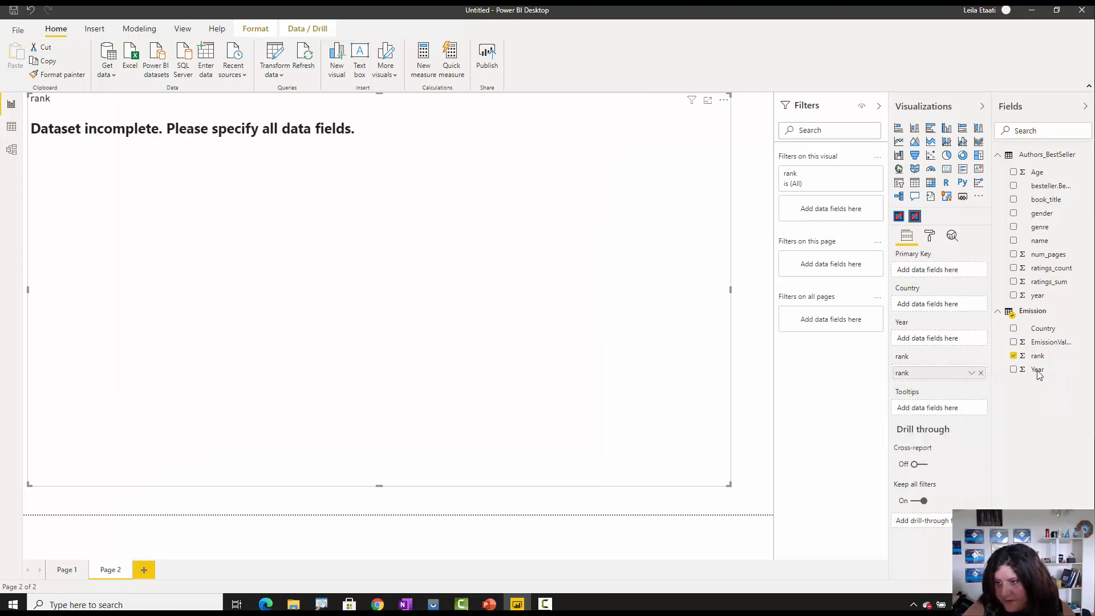
left_click_drag(1035, 371, 961, 341)
left_click(971, 339)
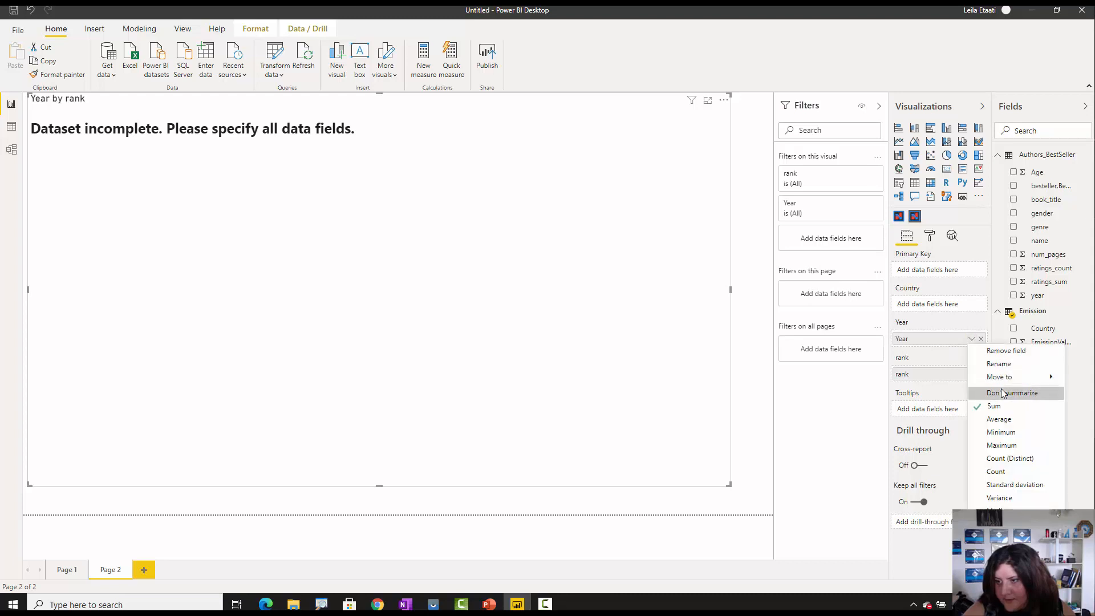
left_click(1015, 391)
left_click_drag(1043, 328, 978, 311)
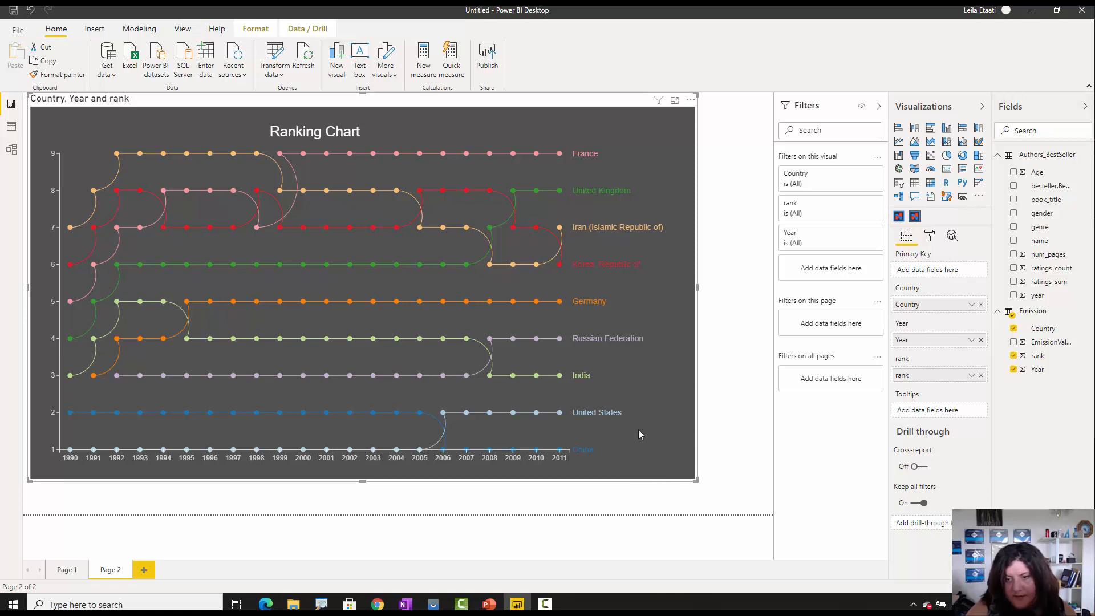
- Narrow the ranking chart visual to about three quarters of the page's width
left_click_drag(697, 480, 618, 477)
left_click(731, 397)
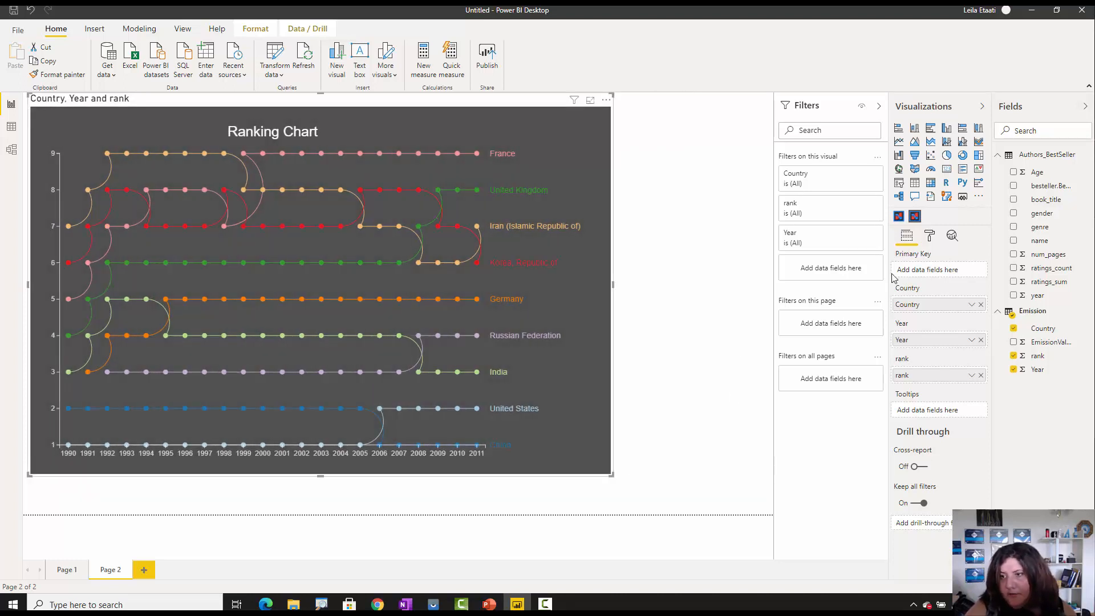
- Set the Link1 opacity to 3 in the ranking chart visual's formatting options
left_click(933, 233)
left_click(603, 272)
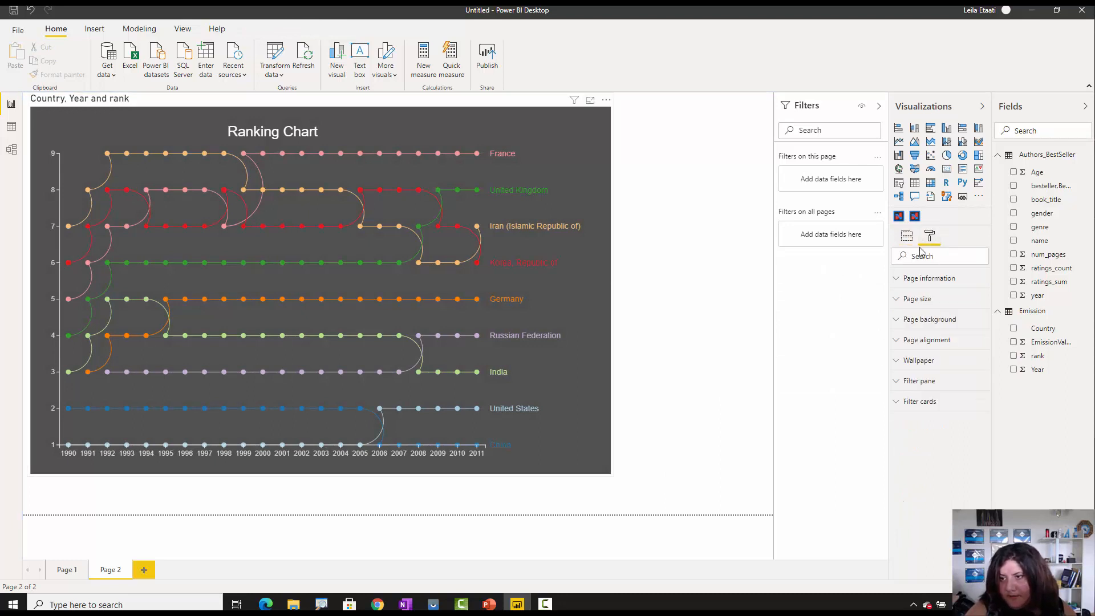
left_click(930, 238)
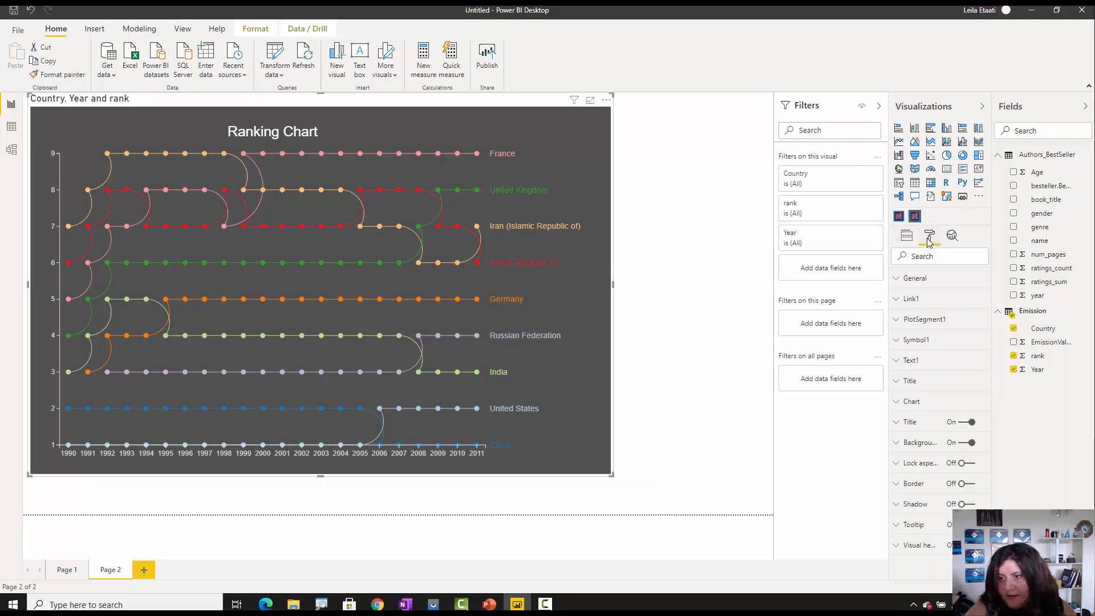
left_click(925, 281)
left_click(924, 281)
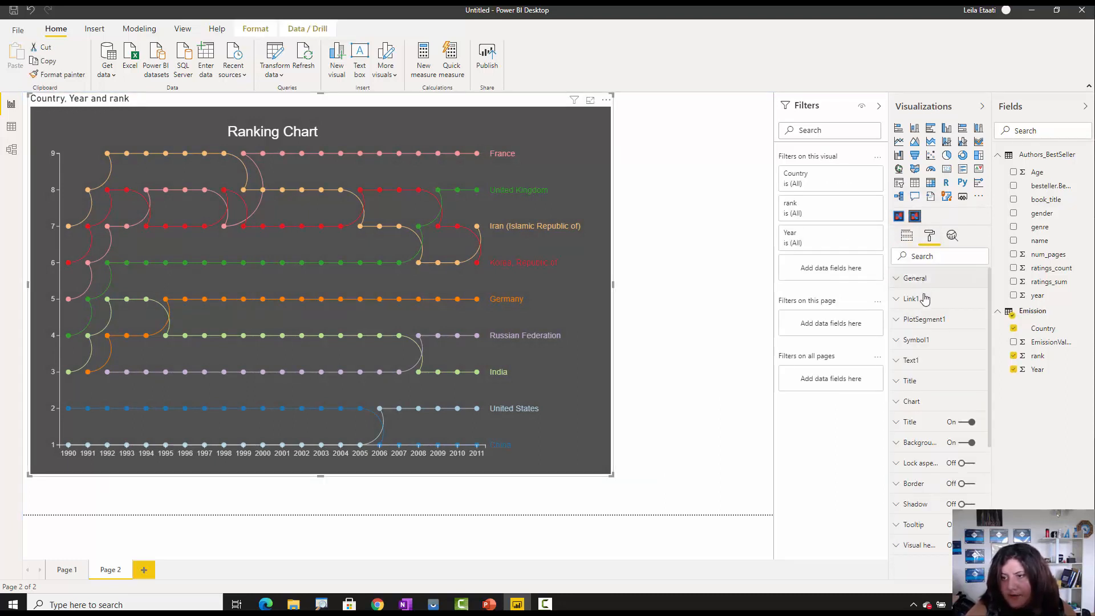
left_click(924, 300)
left_click(921, 332)
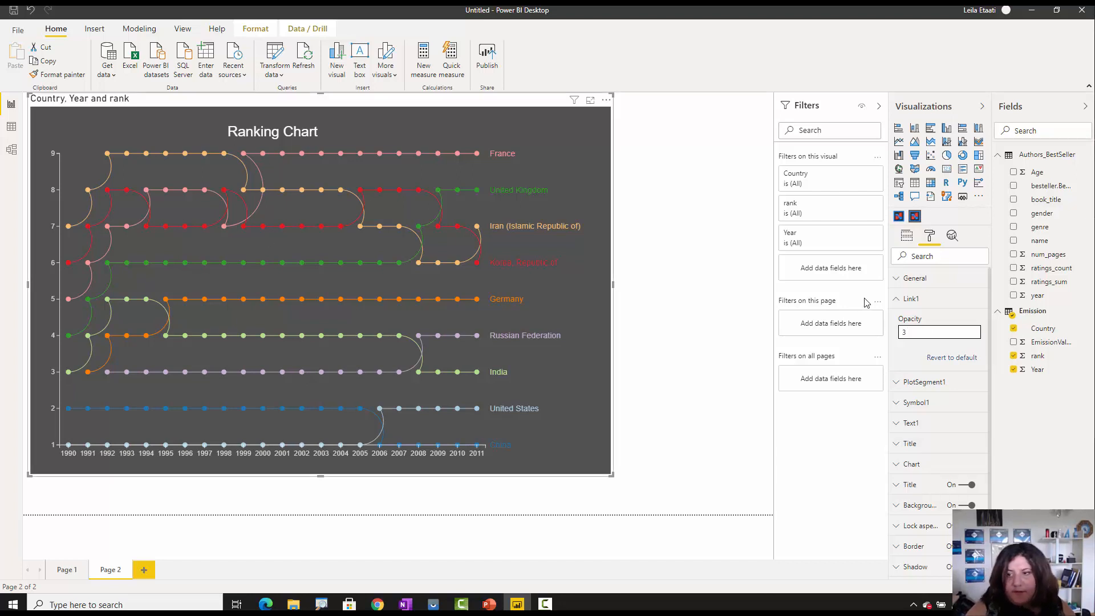
- Try Descending order for PlotSegment1's X data categories in the ranking chart's formatting options, and restore Ascending
left_click(886, 344)
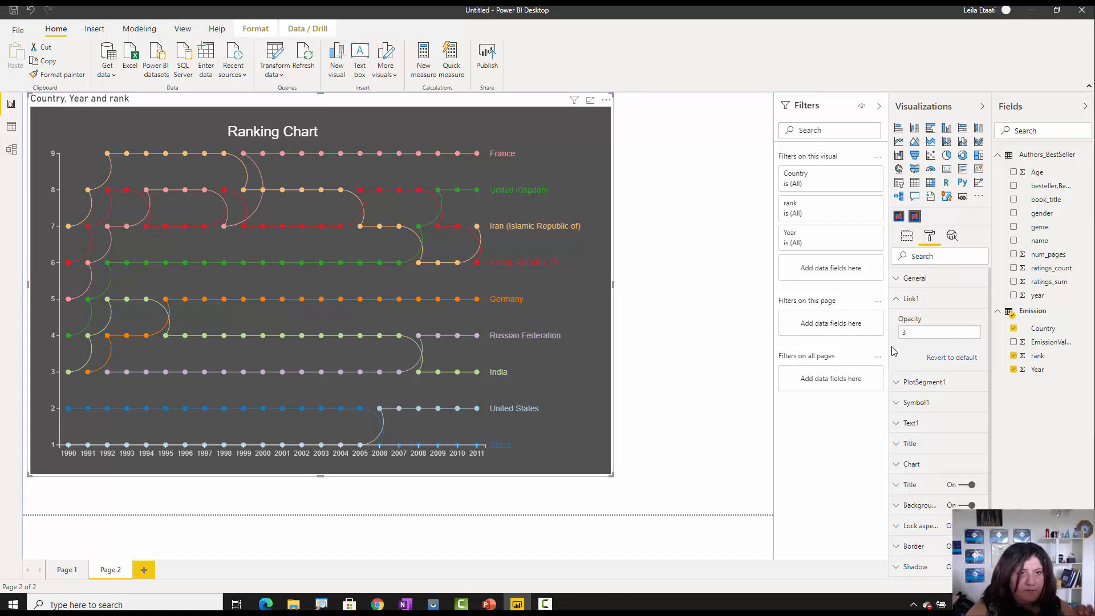
left_click(920, 303)
left_click(921, 321)
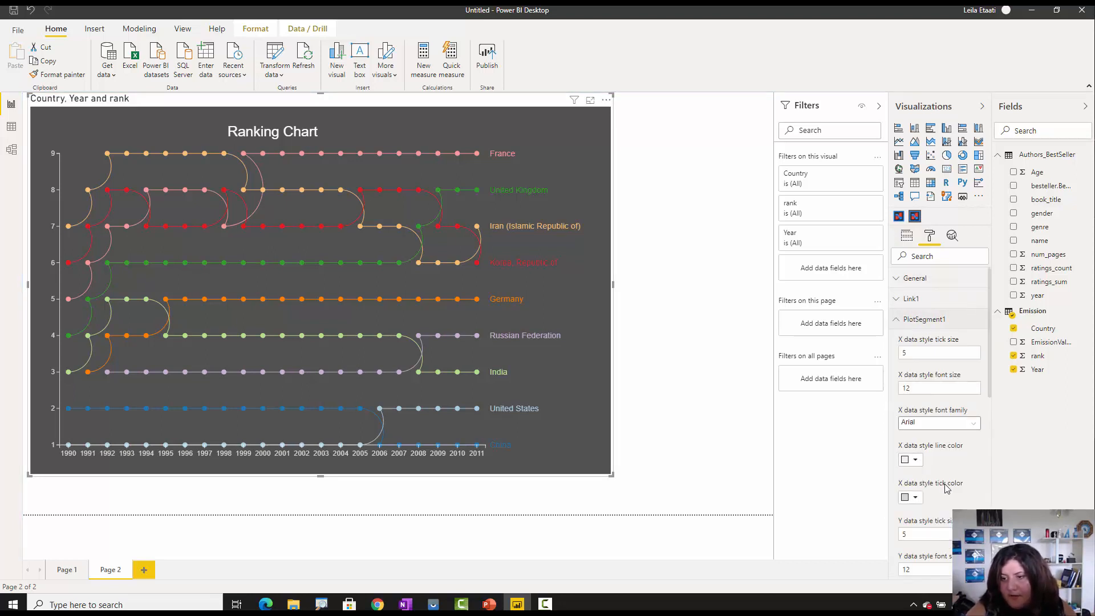
scroll(916, 406, "down", 2)
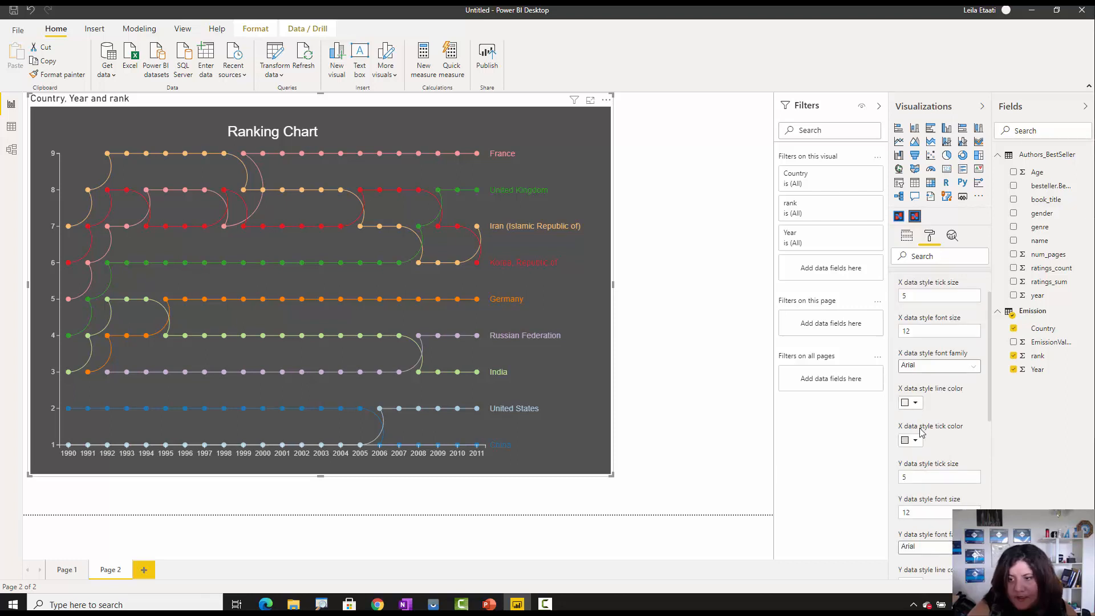
scroll(935, 477, "down", 2)
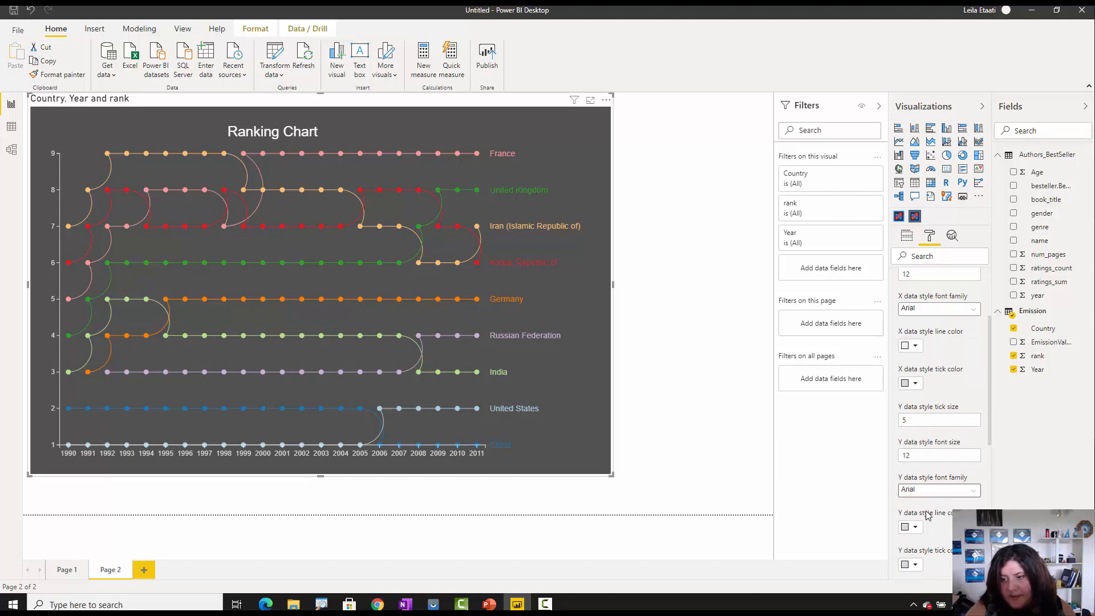
scroll(927, 513, "down", 4)
scroll(927, 513, "down", 2)
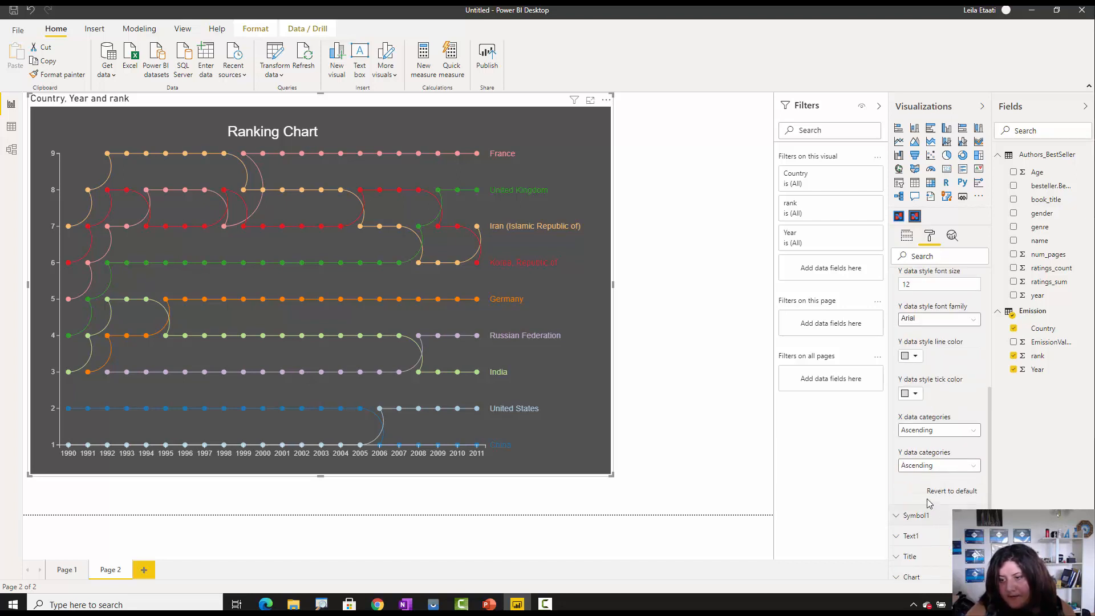
left_click(938, 432)
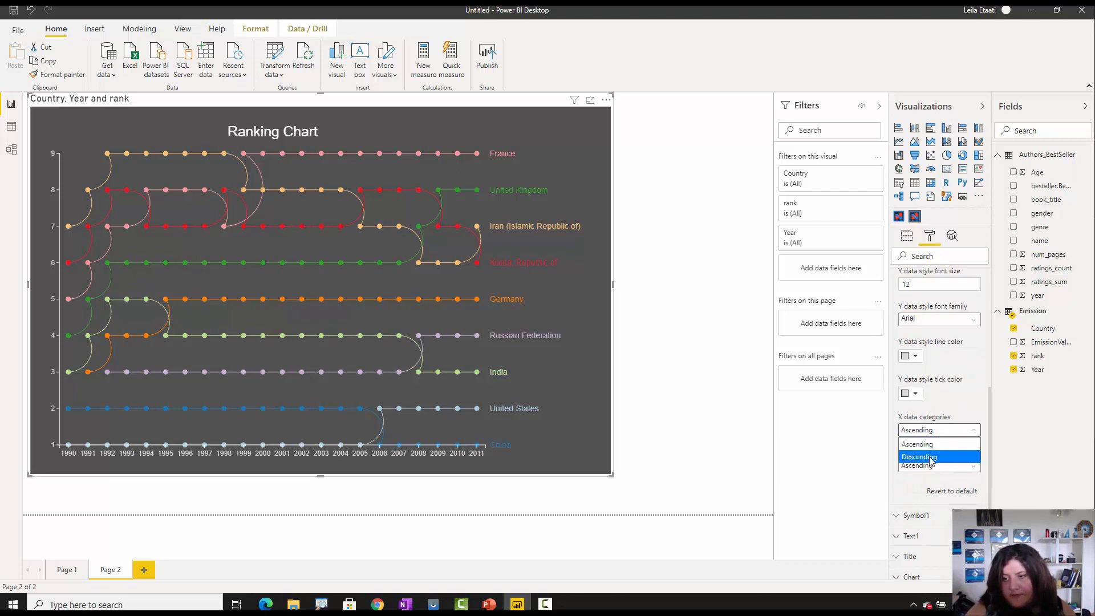
left_click(929, 456)
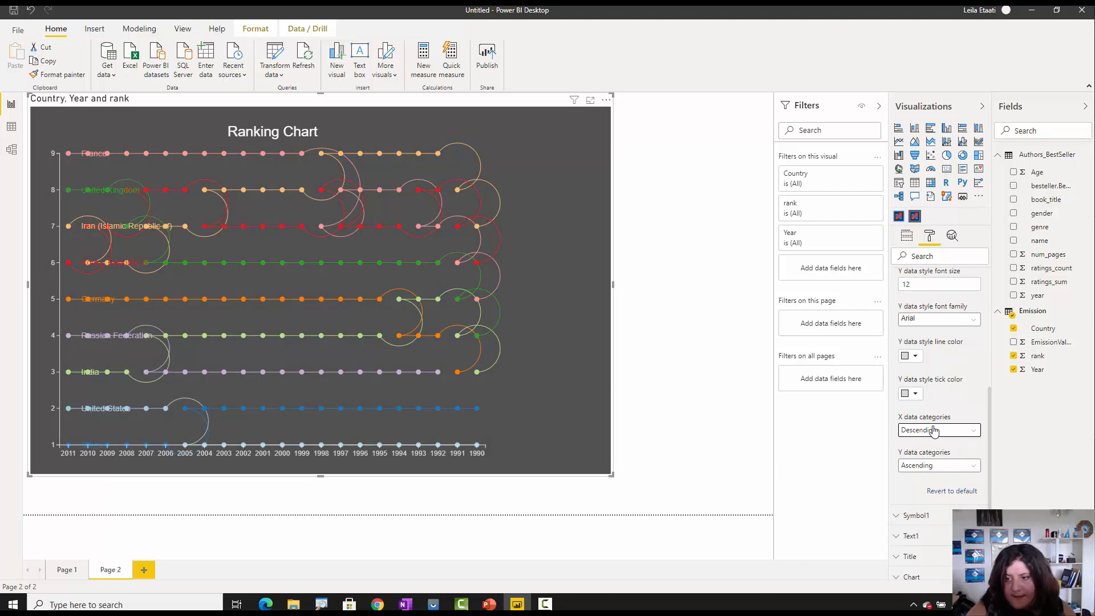
left_click(933, 432)
left_click(927, 448)
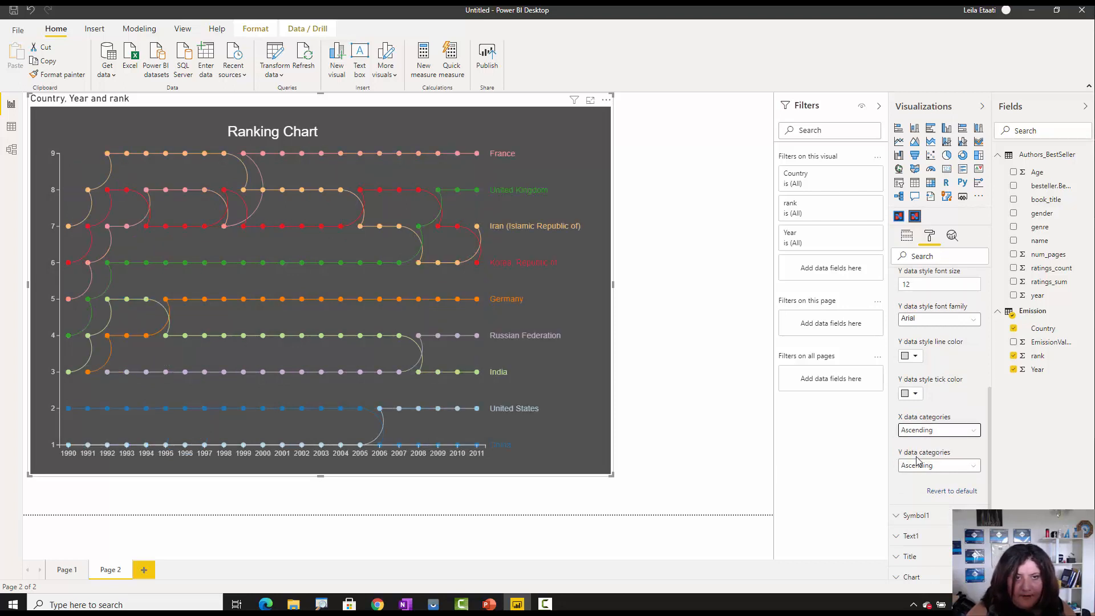
- Try Descending order for PlotSegment1's Y data categories, and restore Ascending
left_click(918, 466)
left_click(923, 491)
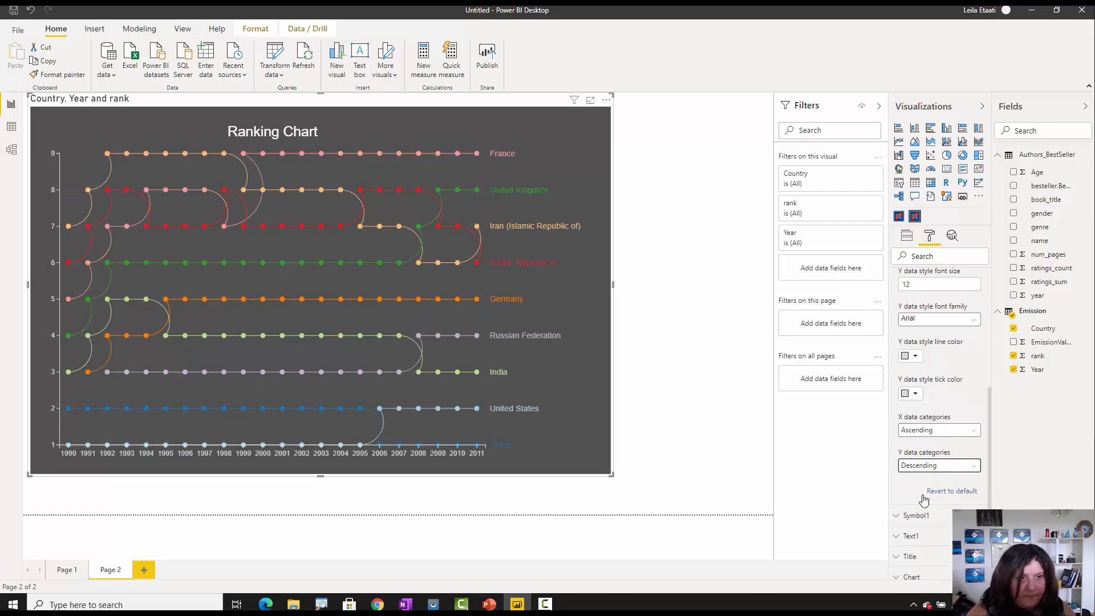
left_click(923, 496)
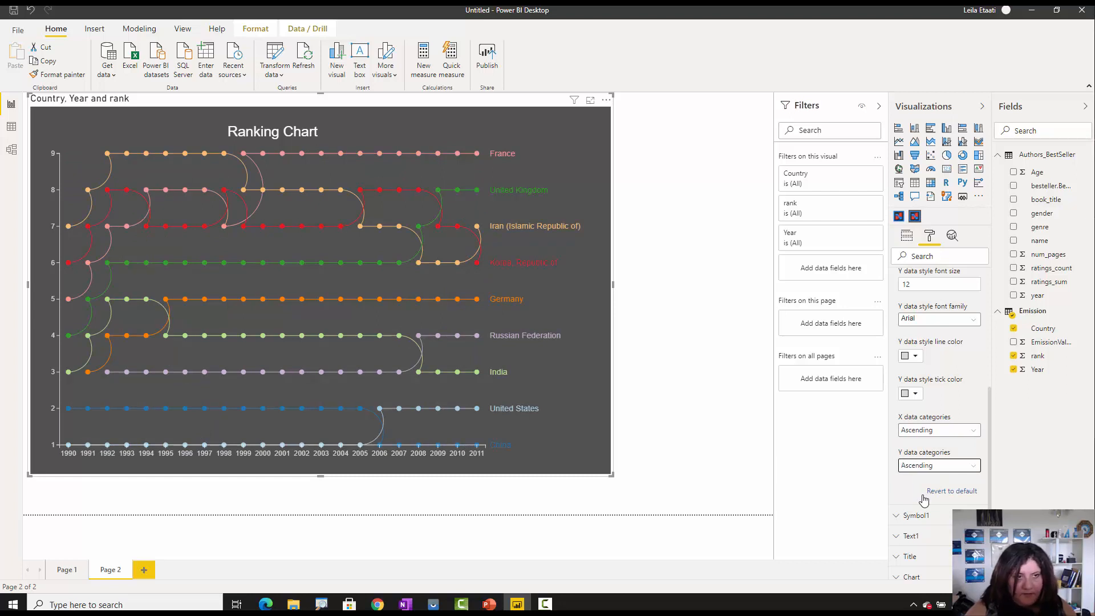
left_click(929, 466)
left_click(928, 491)
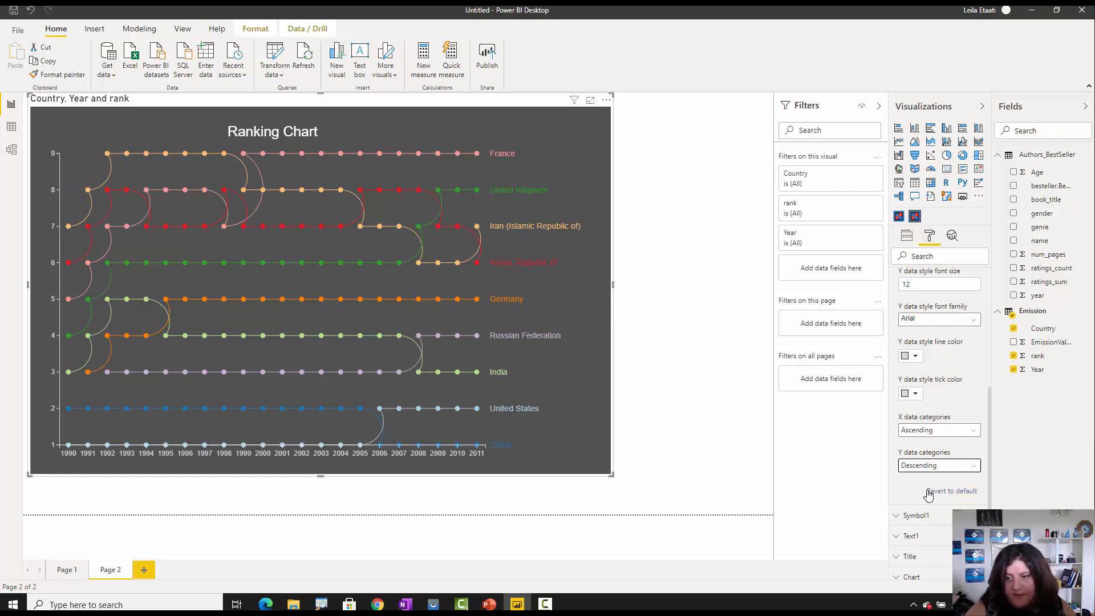
left_click(928, 495)
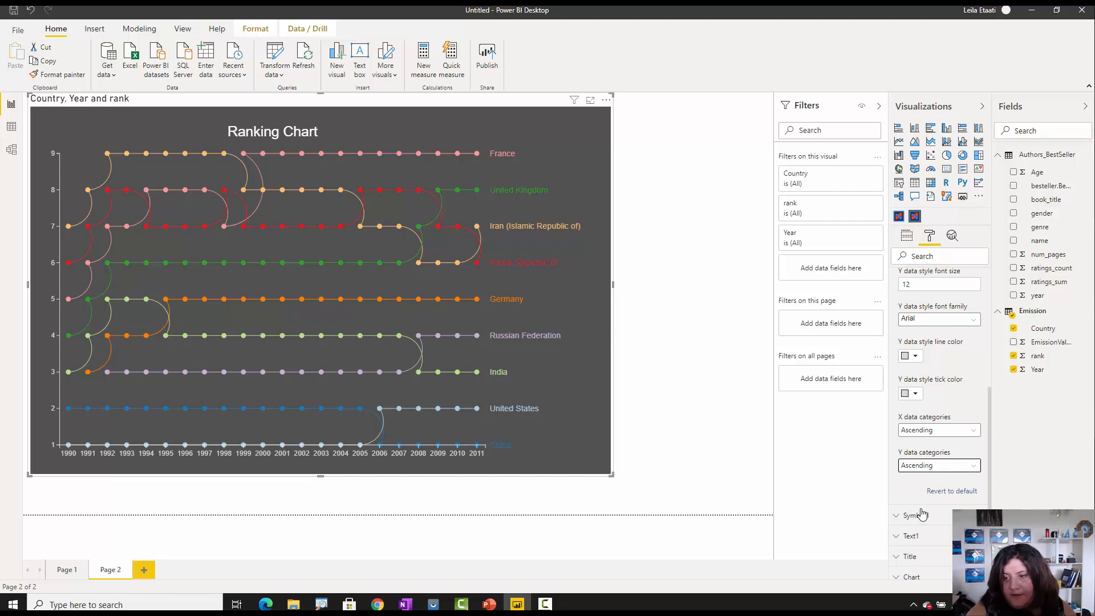
- Look over the Symbol1 options and set the Text1 font size of the country labels to 15
scroll(919, 513, "down", 2)
left_click(918, 402)
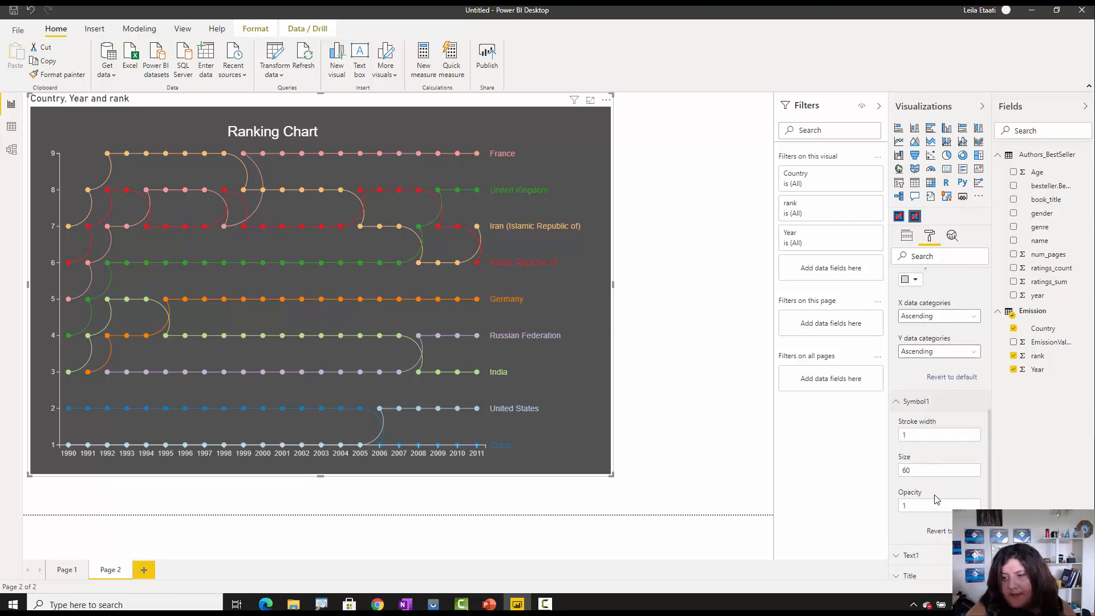
scroll(935, 499, "down", 2)
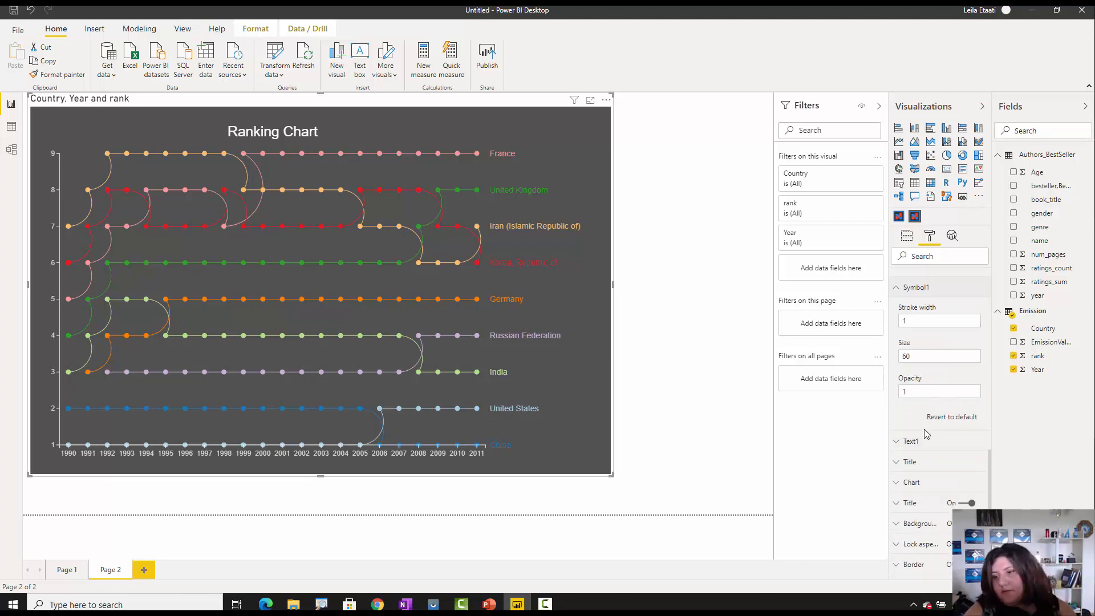
left_click(930, 448)
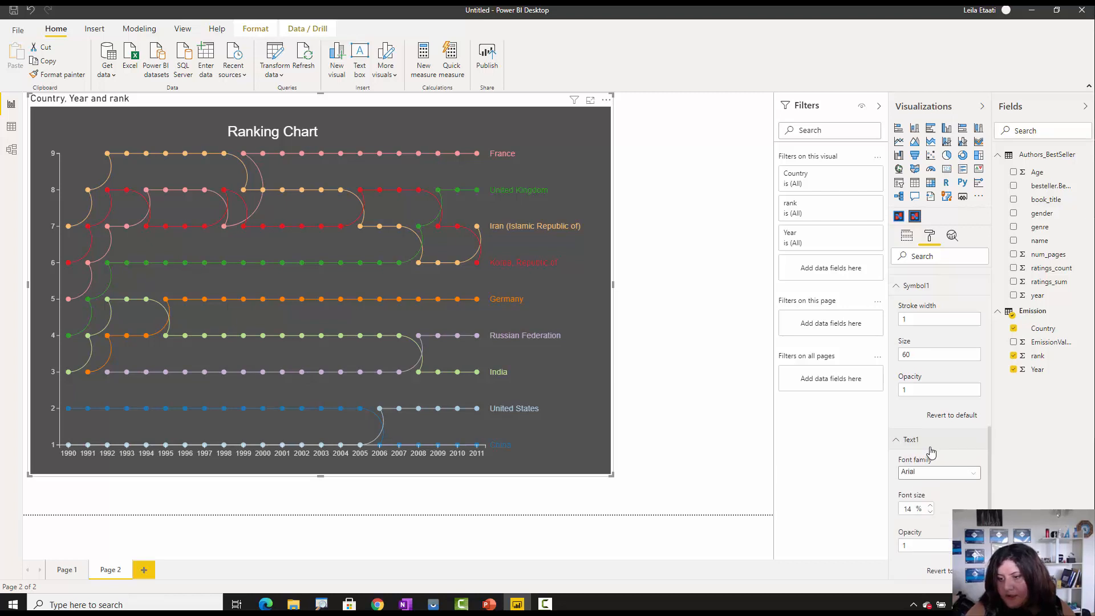
scroll(929, 451, "down", 2)
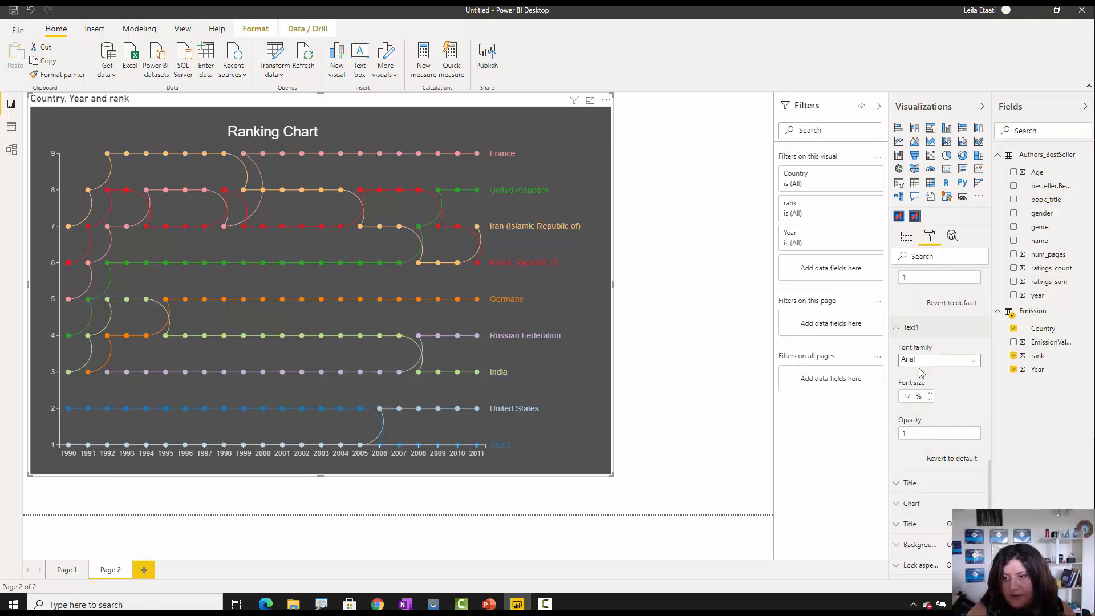
left_click(929, 400)
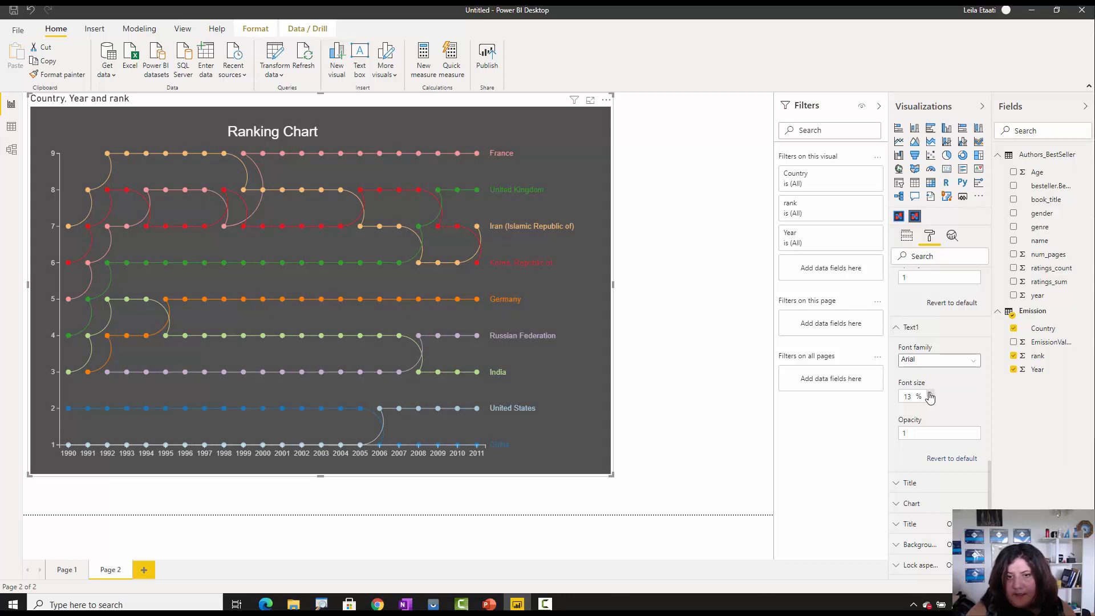
left_click(929, 393)
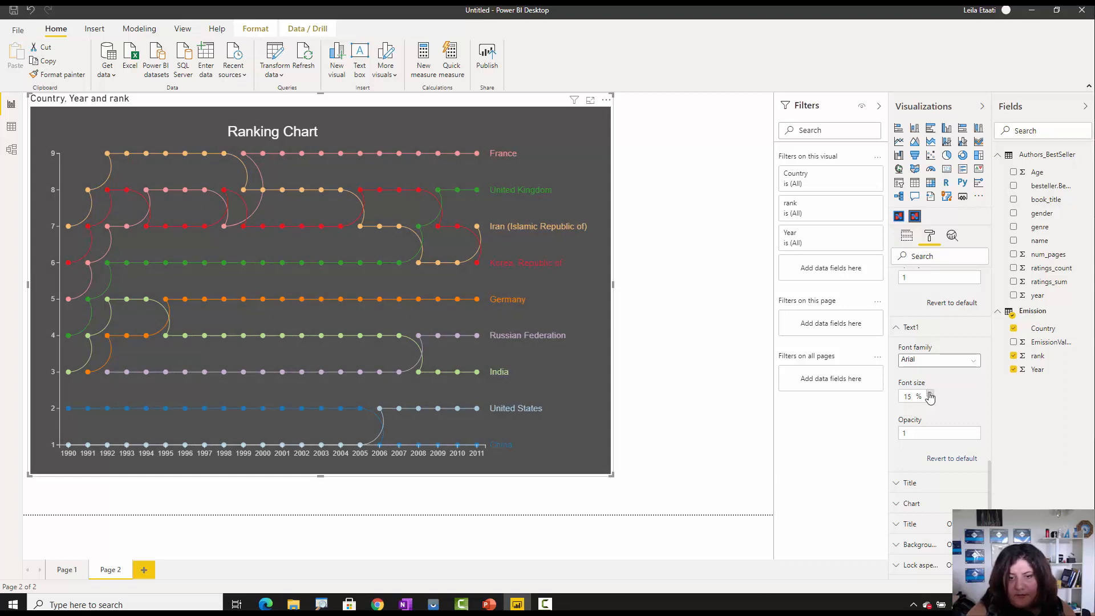
- Change the chart title's text to "Ranking Chart Power BI" and look over the chart's margin options
left_click(923, 484)
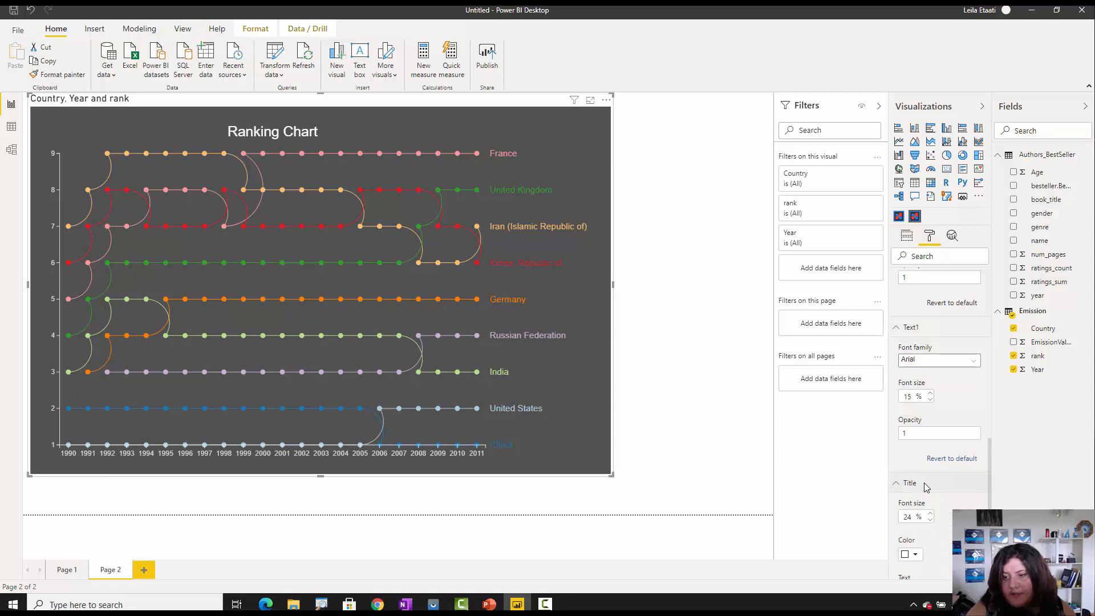
scroll(930, 482, "down", 2)
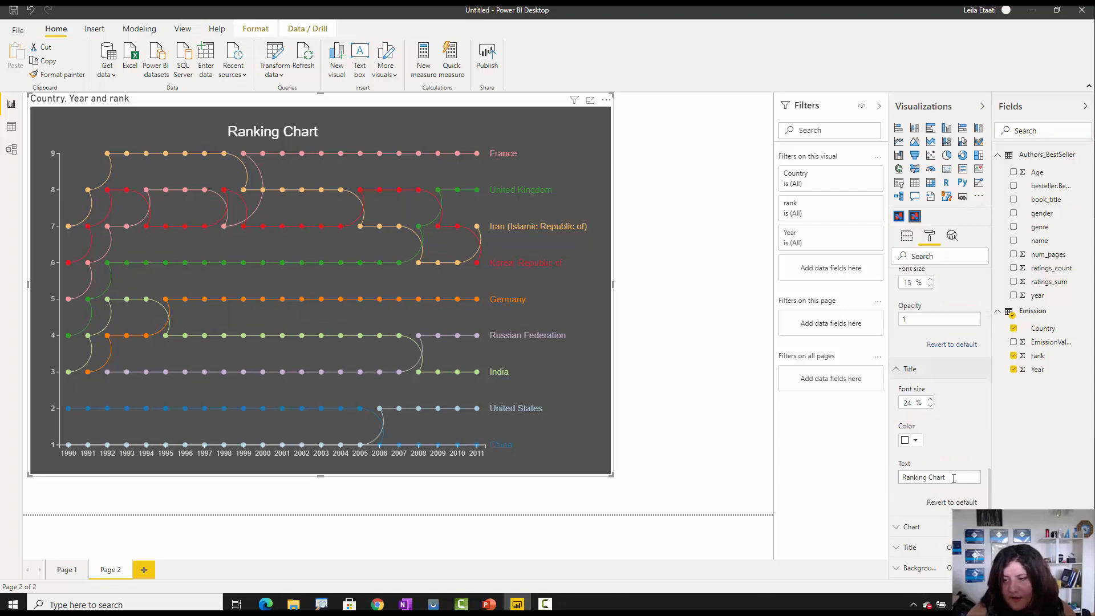
left_click(953, 478)
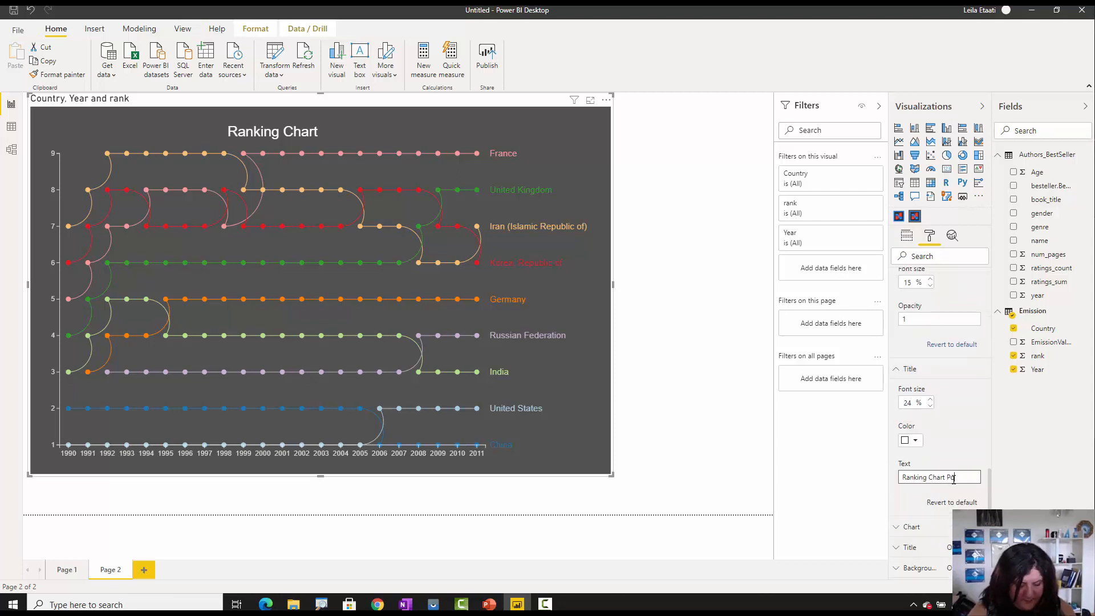
left_click(911, 527)
scroll(936, 550, "down", 5)
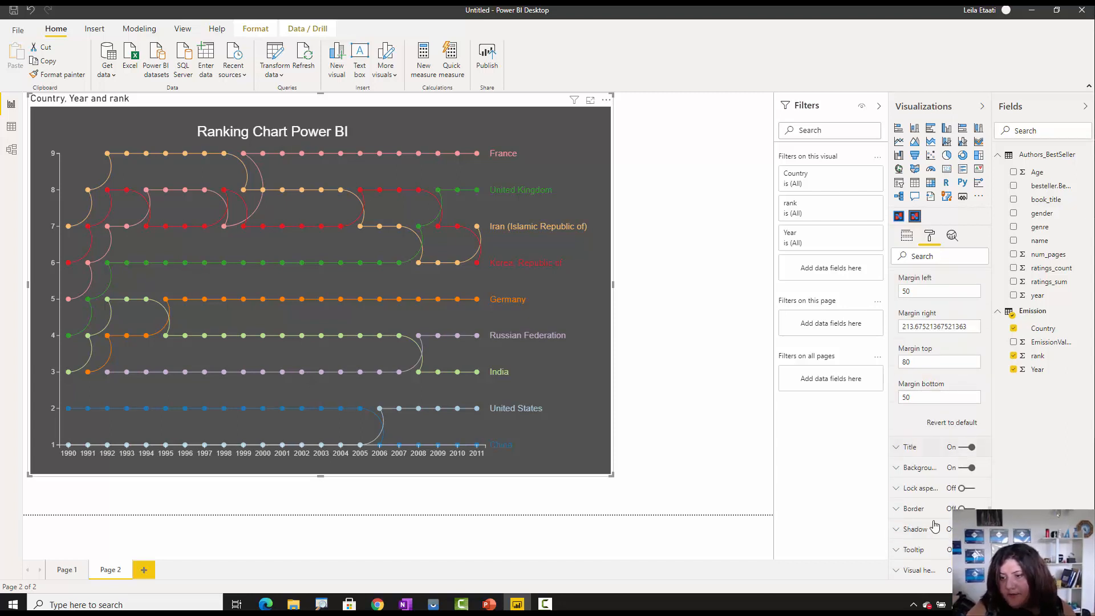
scroll(935, 526, "down", 10)
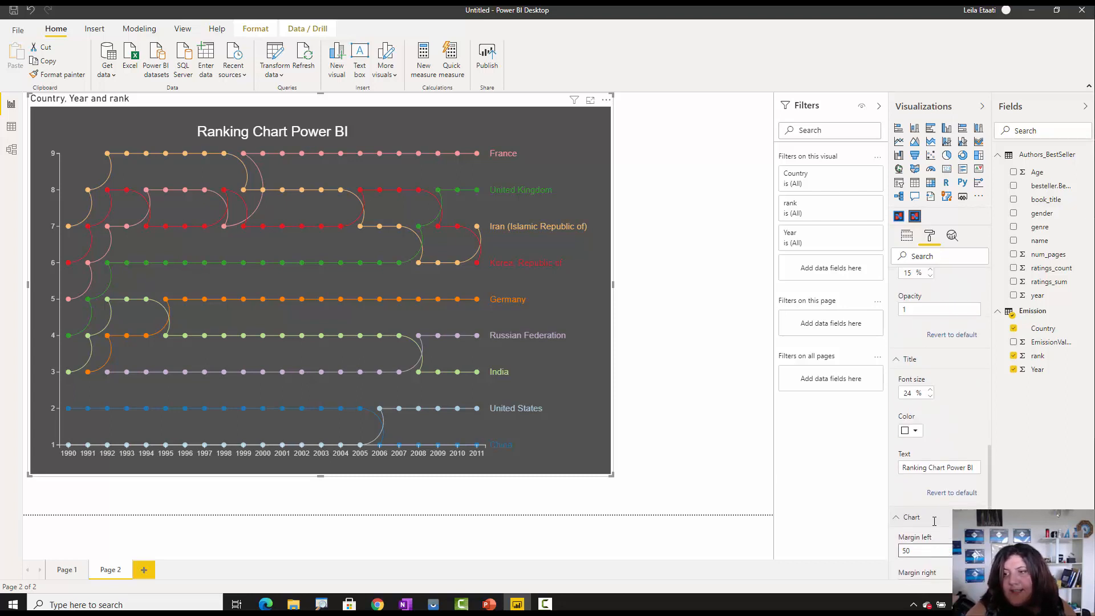
scroll(934, 522, "up", 2)
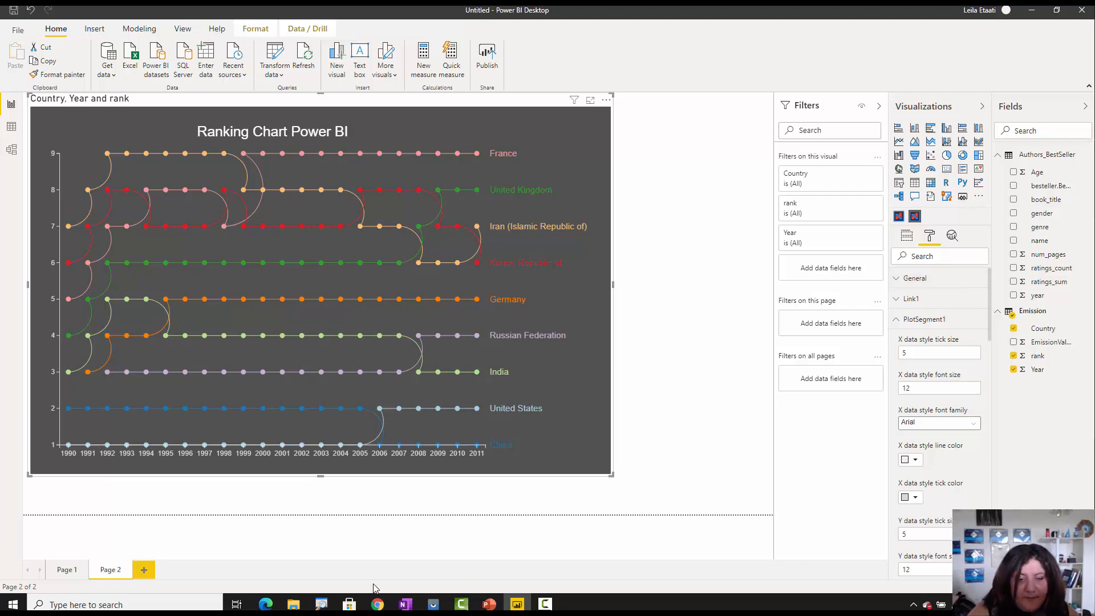
- Switch to Charticulator in the browser, leave the export page and start a new chart
left_click(378, 604)
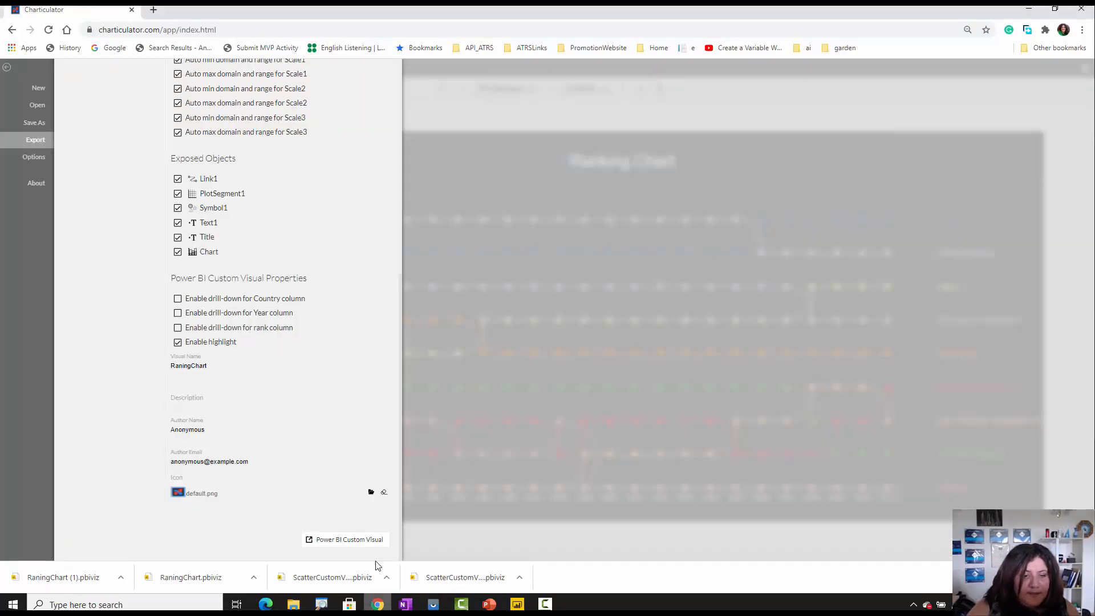
left_click(561, 226)
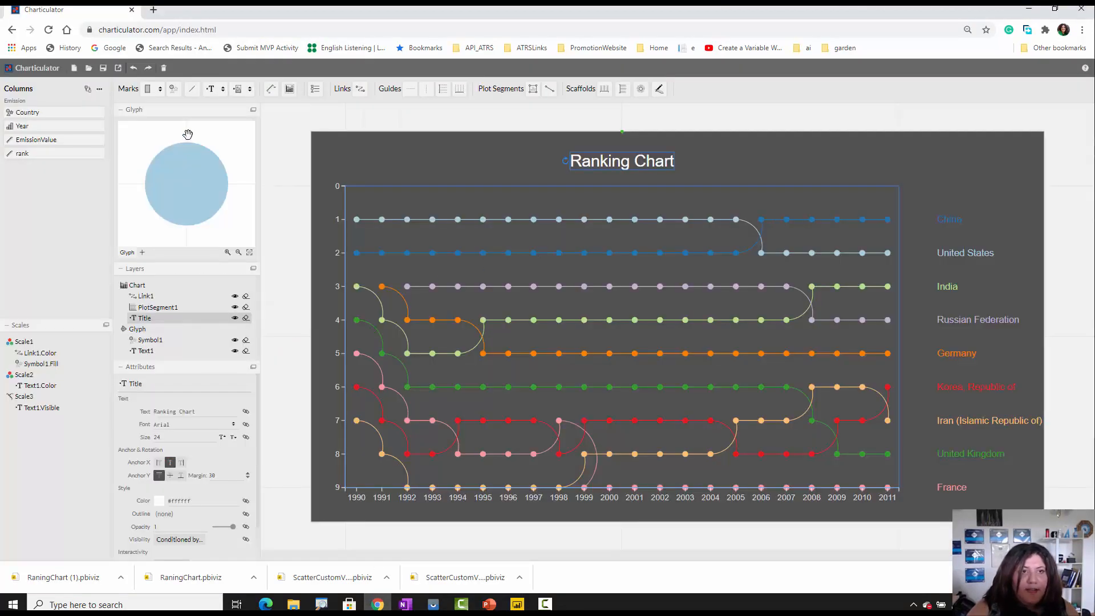
left_click(73, 70)
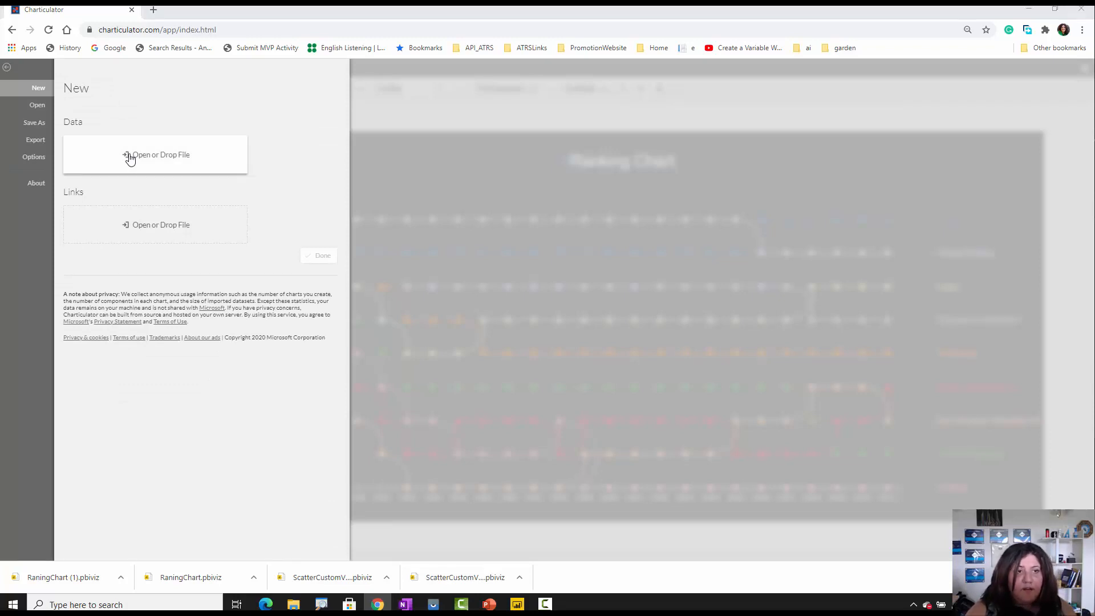
left_click(130, 158)
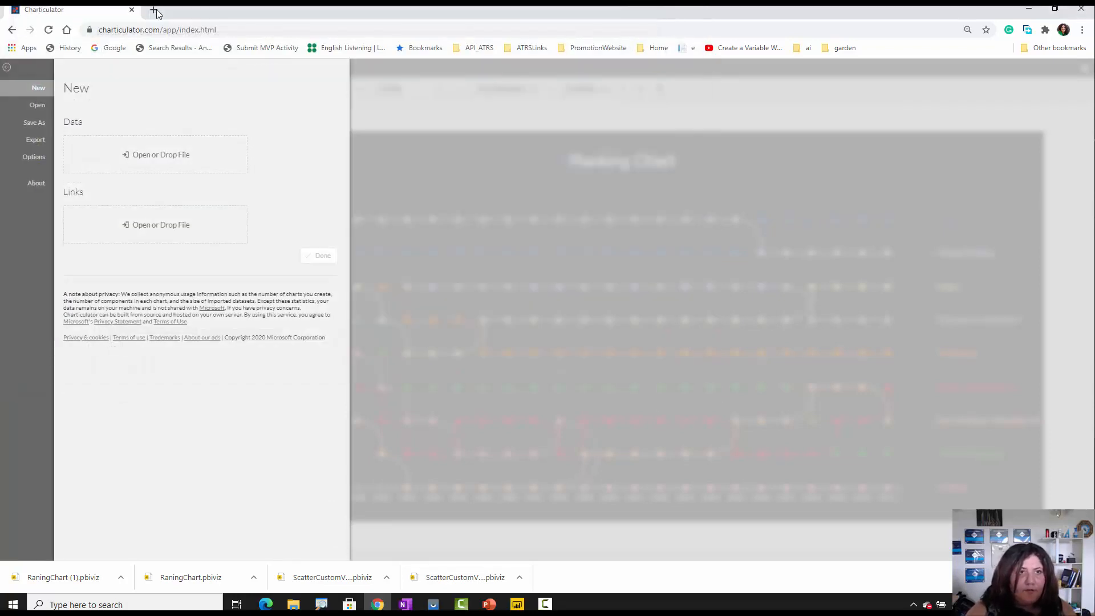
- Open charticulator.com in a new browser tab and browse the Gallery's example charts, including the Les Misérables co-occurrence layouts
left_click(153, 9)
type("chart")
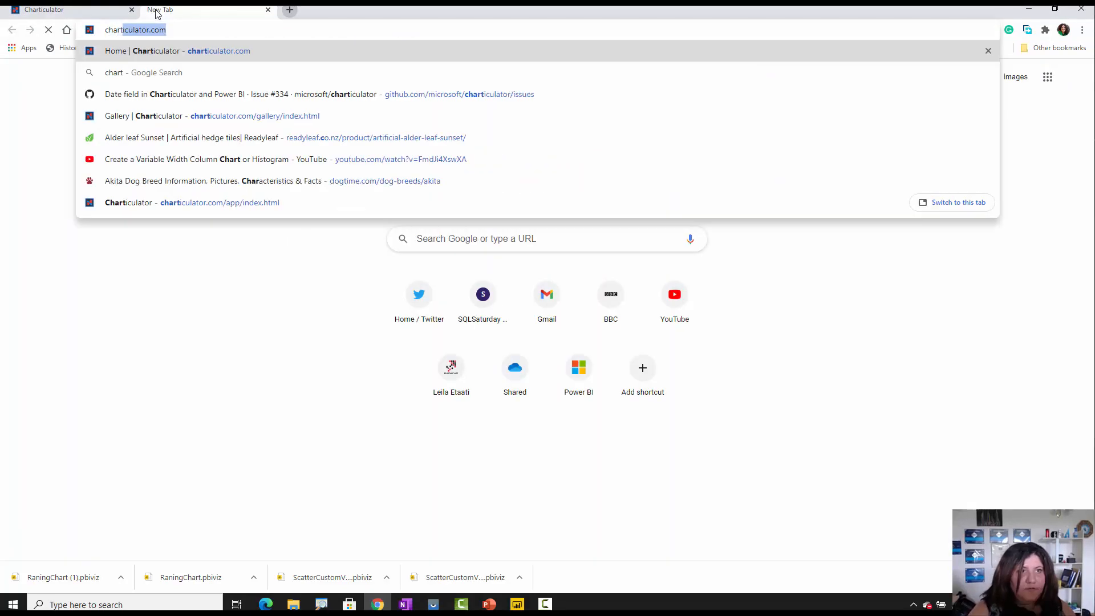
key("Return")
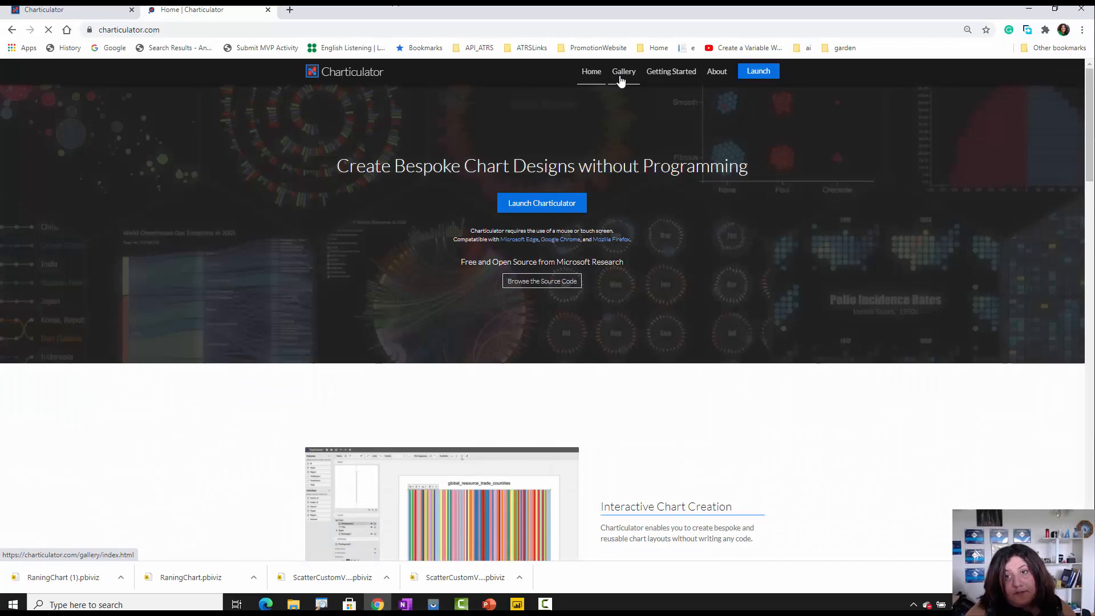
left_click(621, 73)
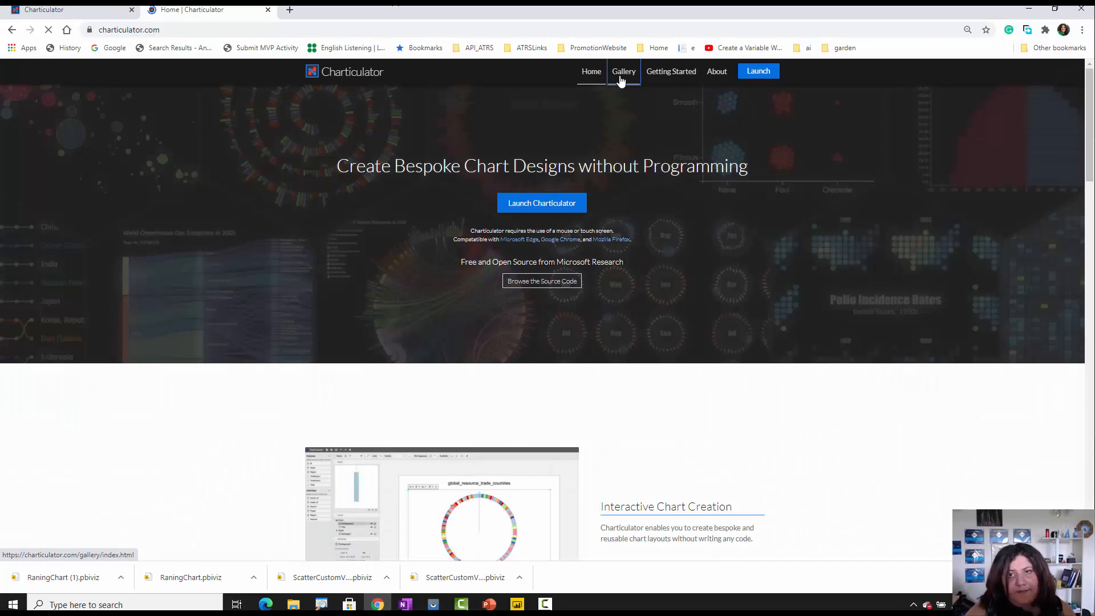
scroll(692, 415, "down", 3)
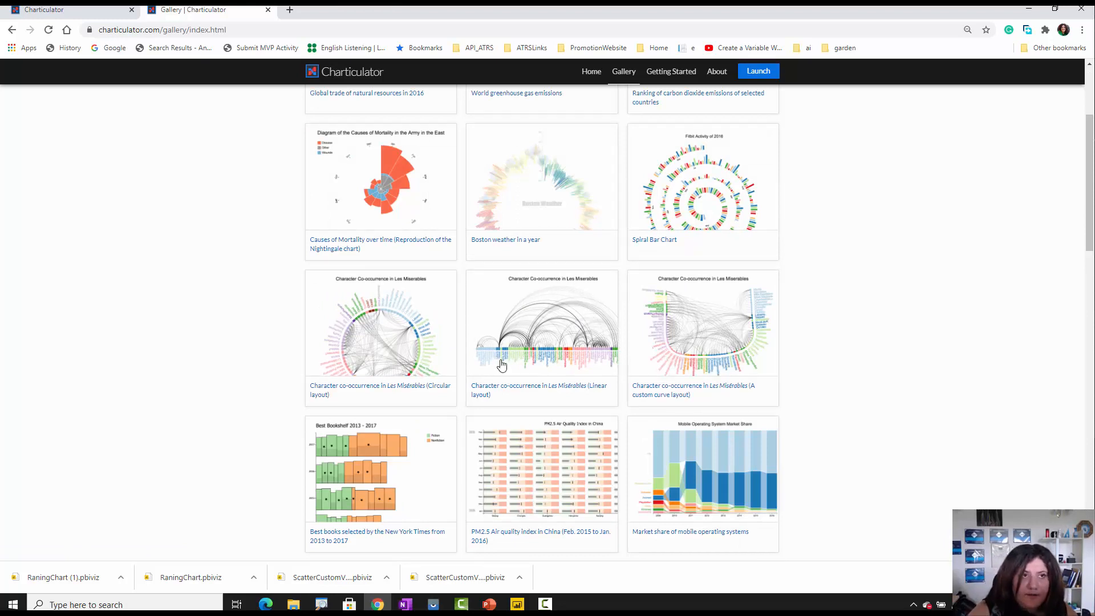
- Return to the new-chart page, preview the Les Miselble_Link1 and Les Miselble_Node1 files, and open Les Miselble_Node1 in Excel
left_click(88, 12)
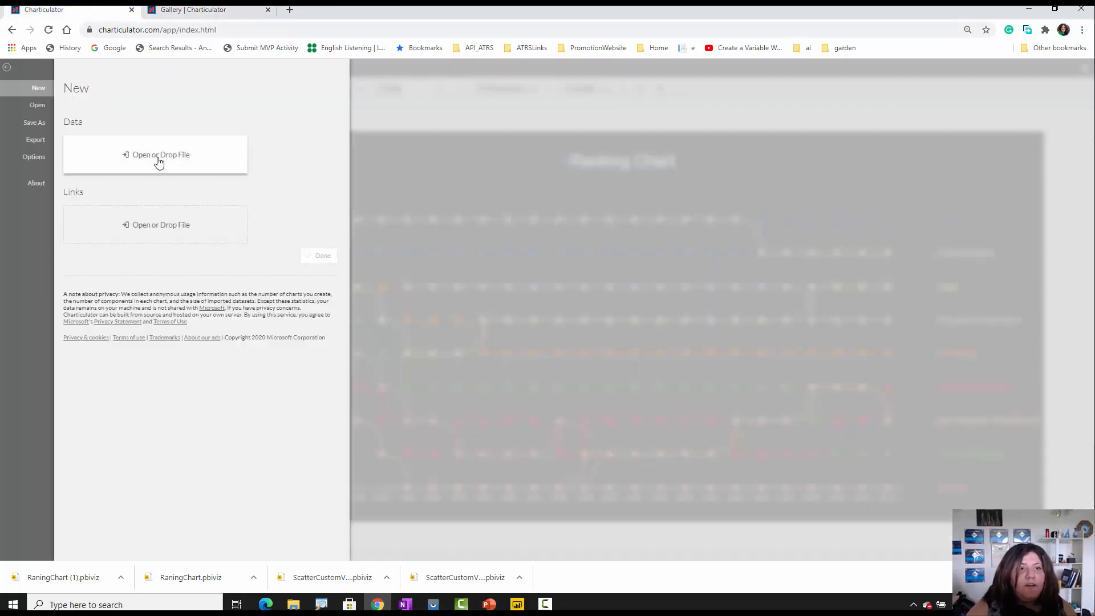
left_click(158, 162)
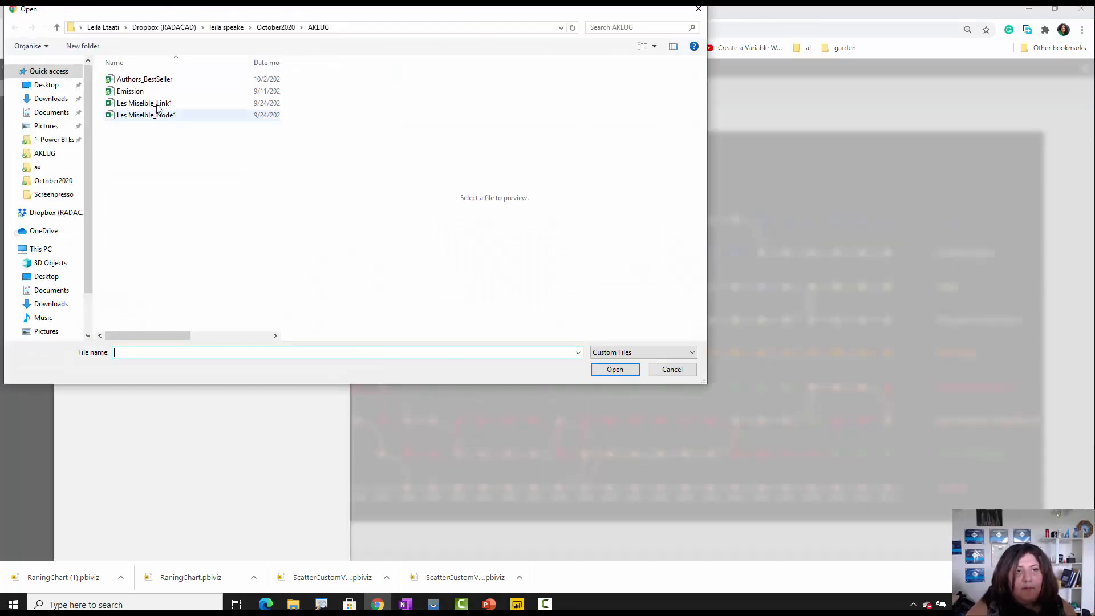
left_click(158, 105)
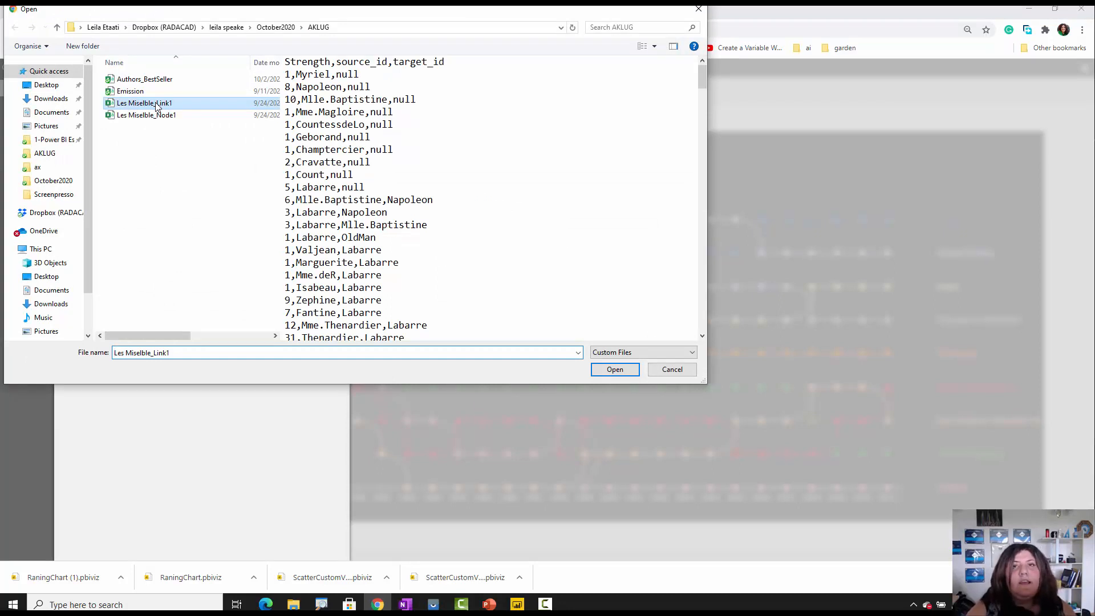
left_click(156, 116)
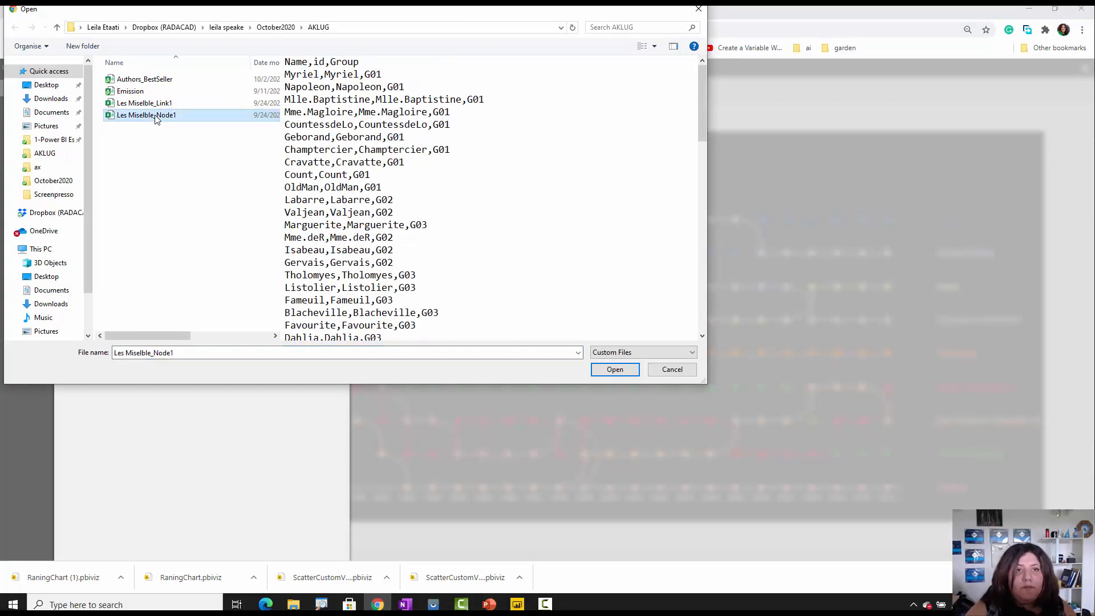
right_click(157, 117)
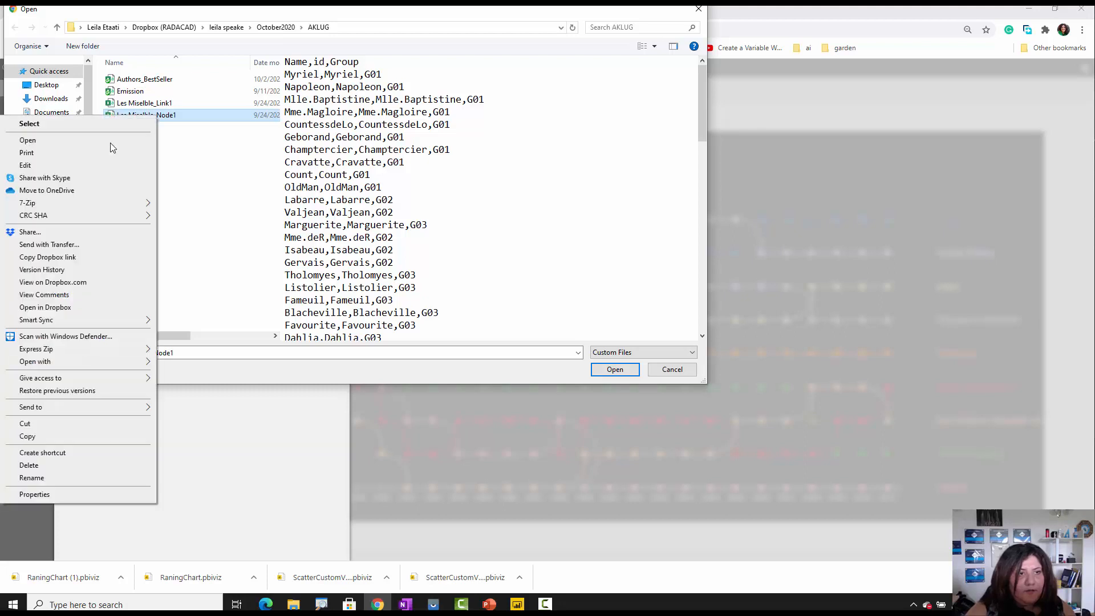
left_click(110, 143)
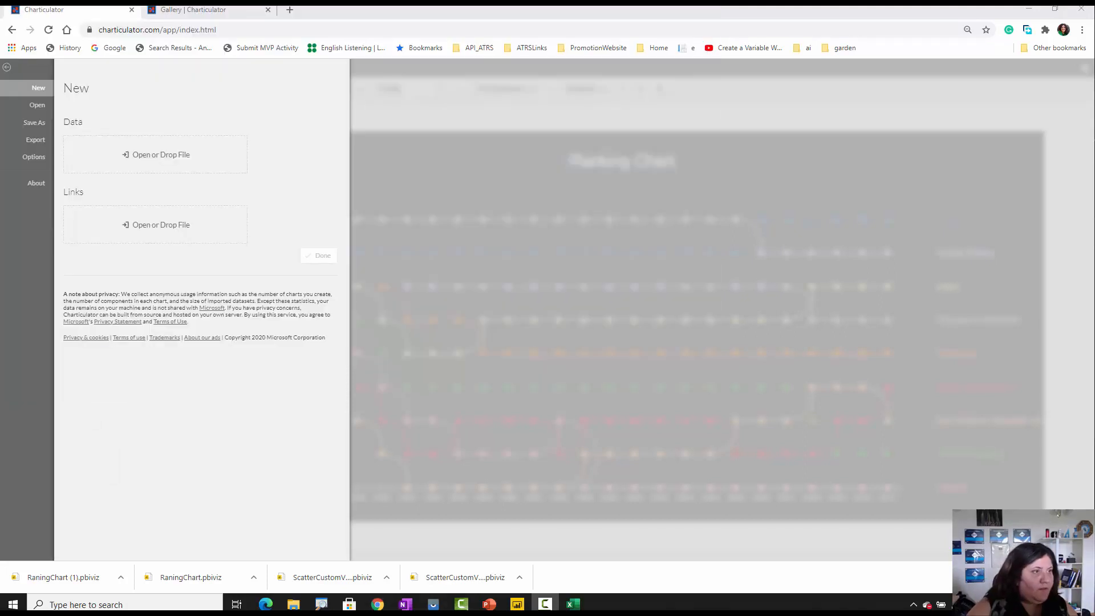
- Maximize the Les Miselble_Node1 workbook, widen the Name and Group columns, and examine the Group values
left_click_drag(751, 63, 712, 60)
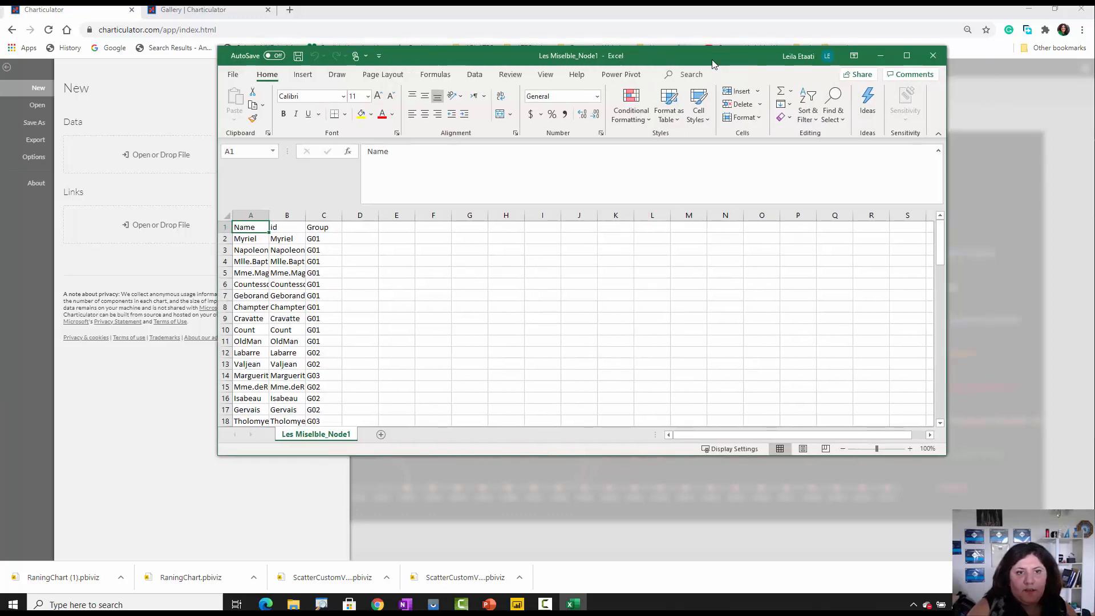
double_click(711, 59)
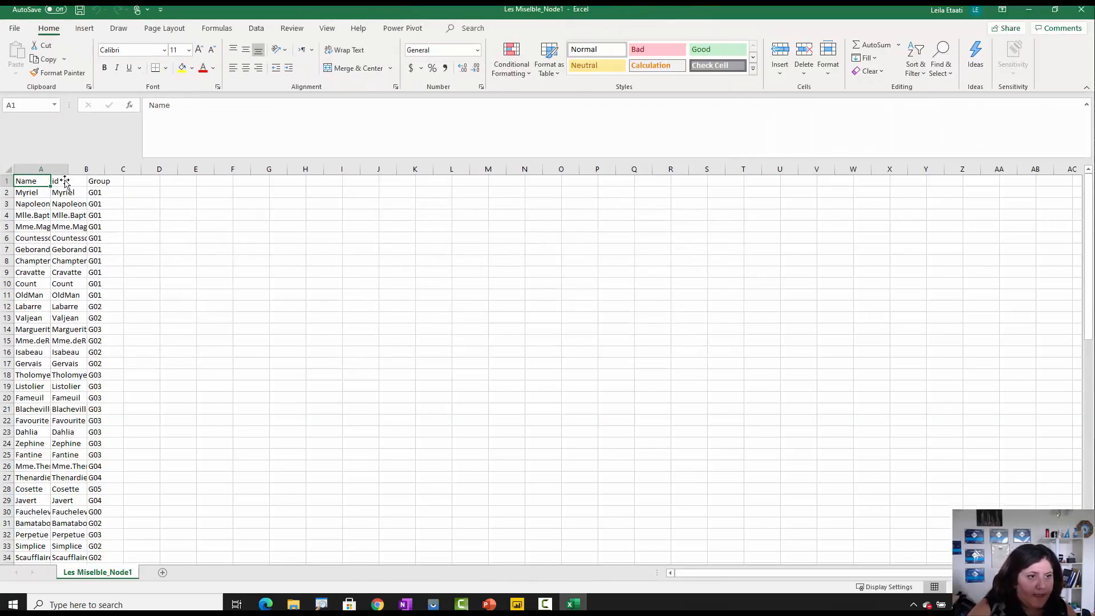
double_click(50, 169)
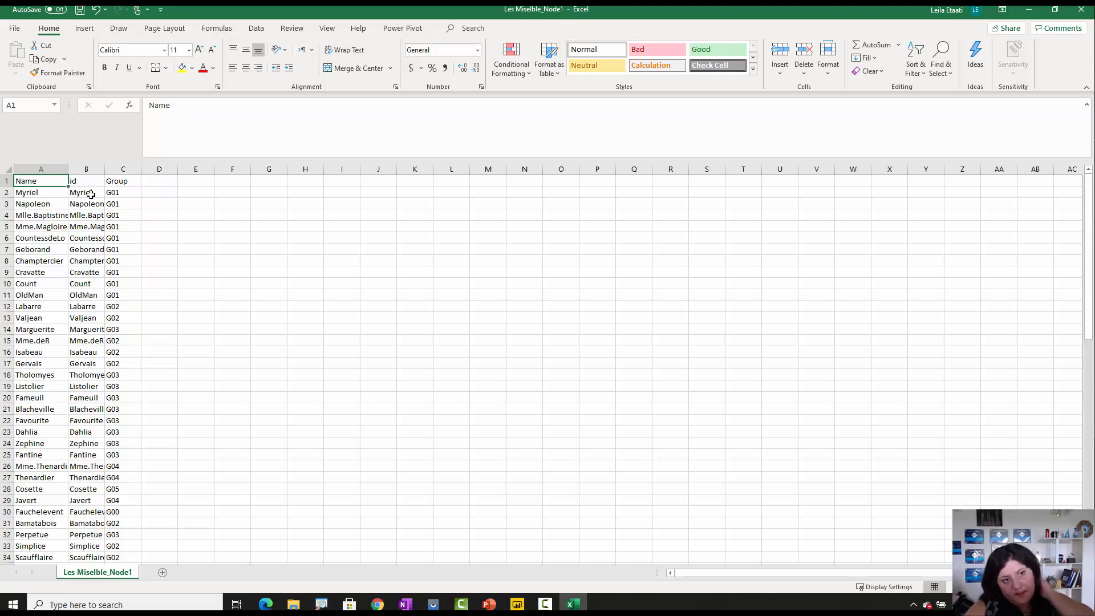
left_click_drag(142, 169, 167, 172)
left_click_drag(136, 192, 137, 420)
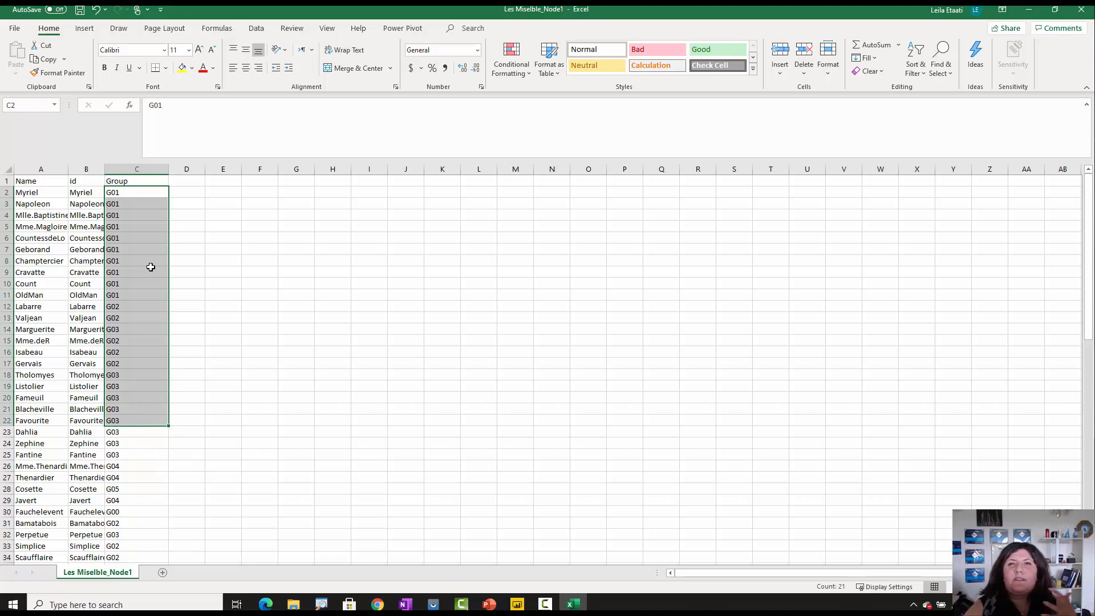
- Open Les Miselble_Link1 from the PASS Summit folder, widen the source_id column, and examine the source and target pairs
left_click(293, 603)
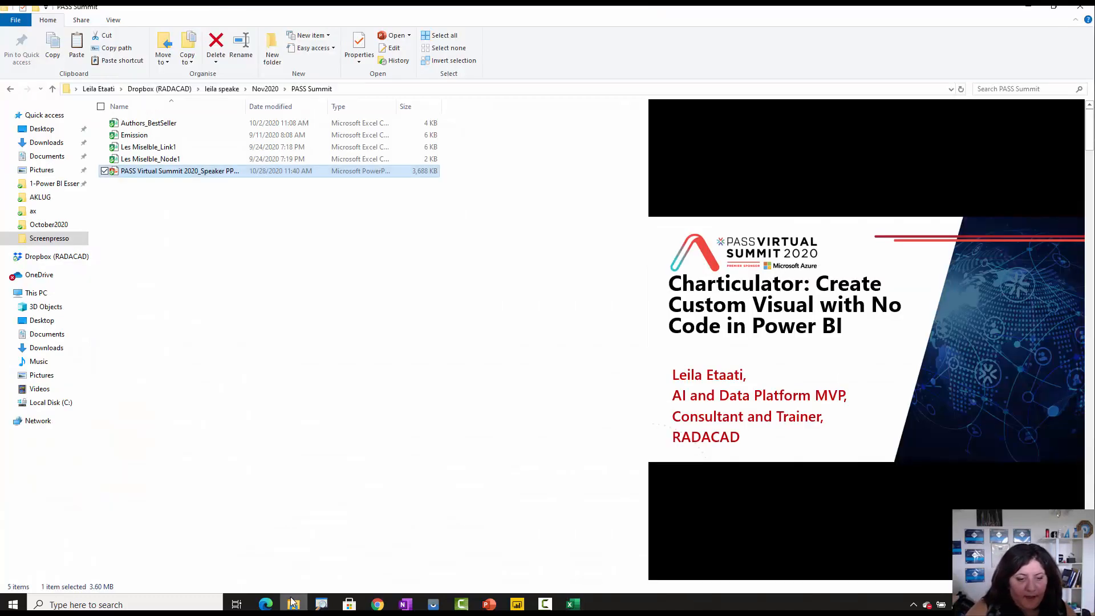
left_click(150, 147)
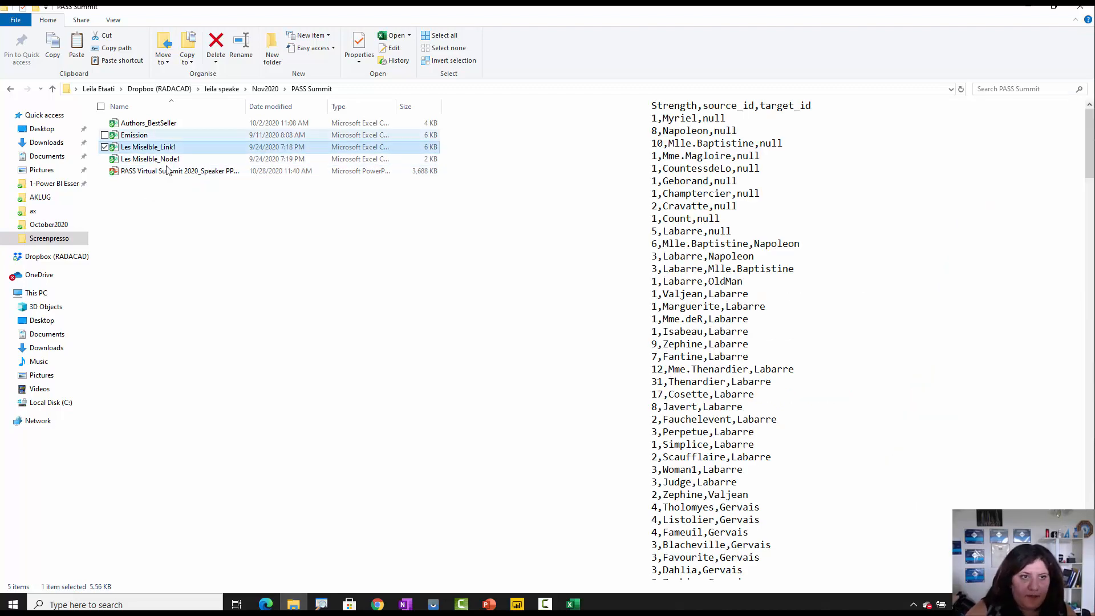
double_click(154, 159)
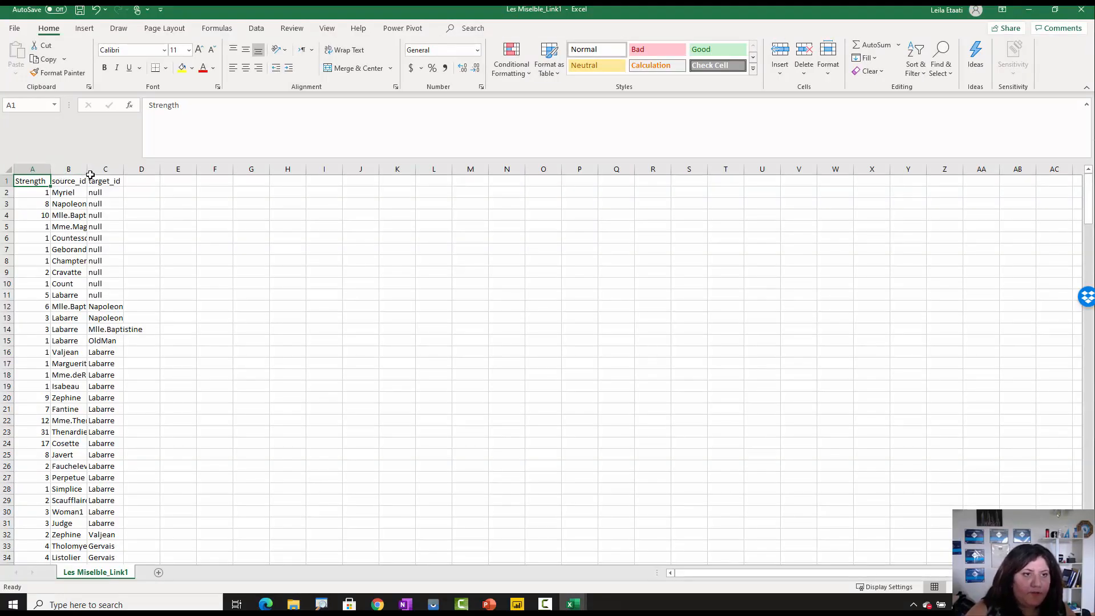
left_click_drag(116, 176, 117, 176)
double_click(116, 175)
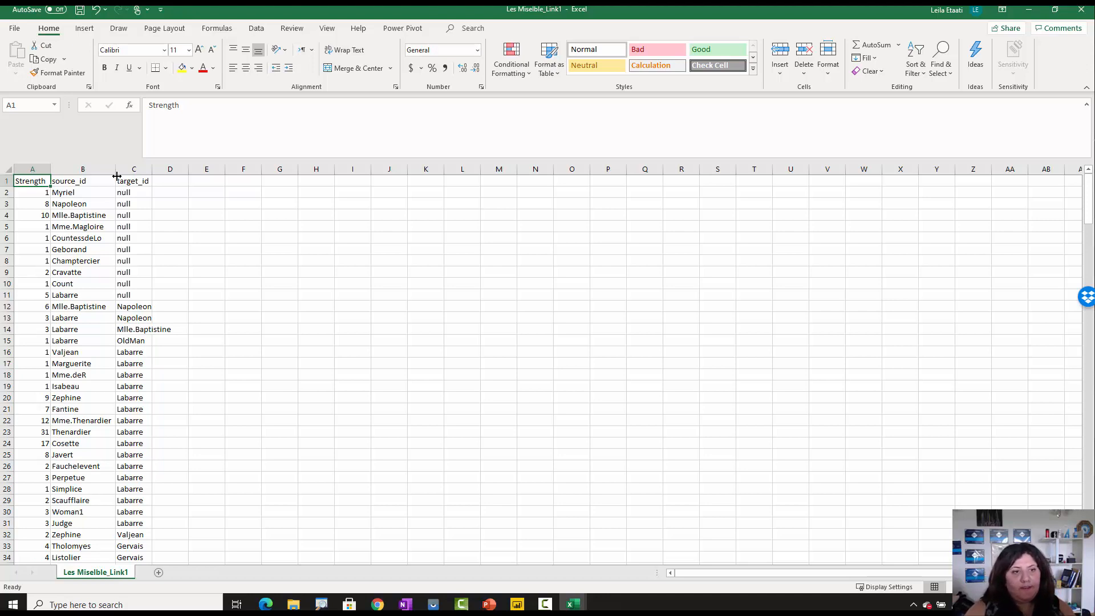
left_click(72, 191)
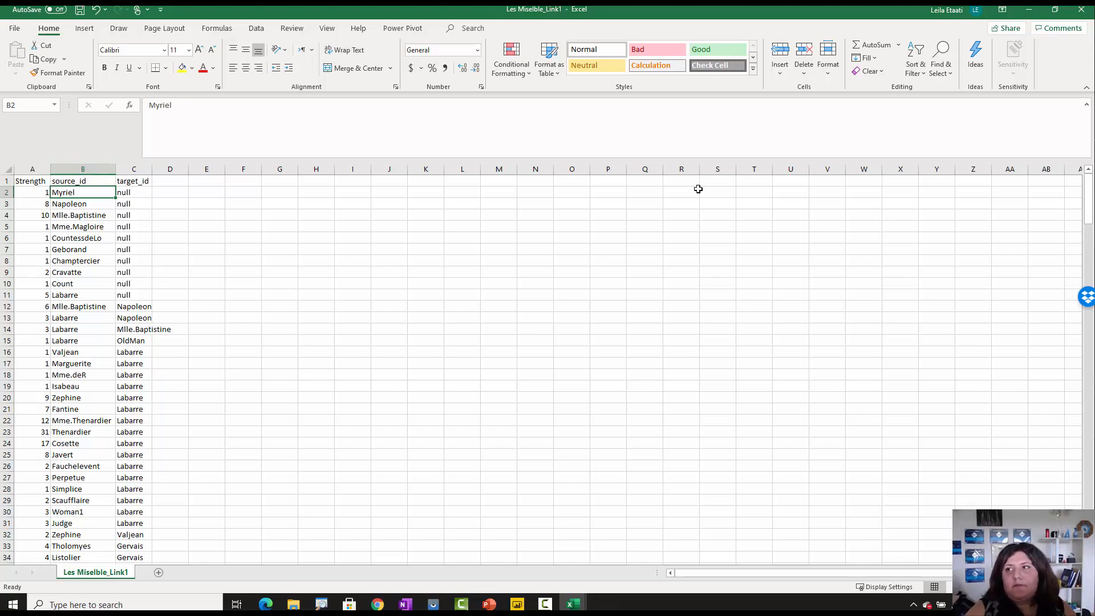
- Close the Les Miselble_Link1 and Les Miselble_Node1 workbooks without saving the changes
left_click(1081, 9)
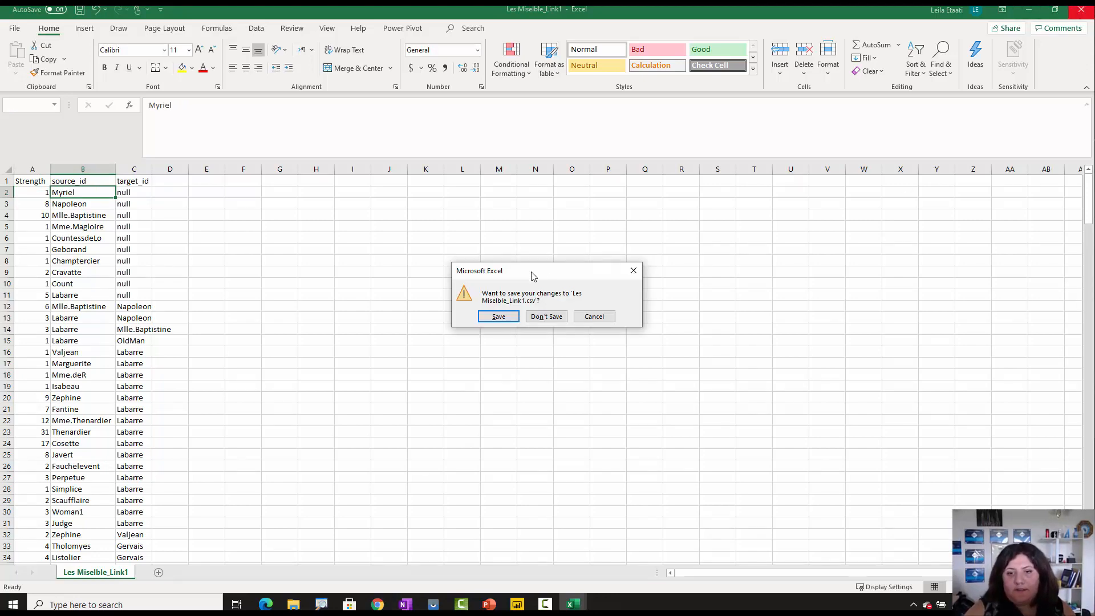
left_click(546, 318)
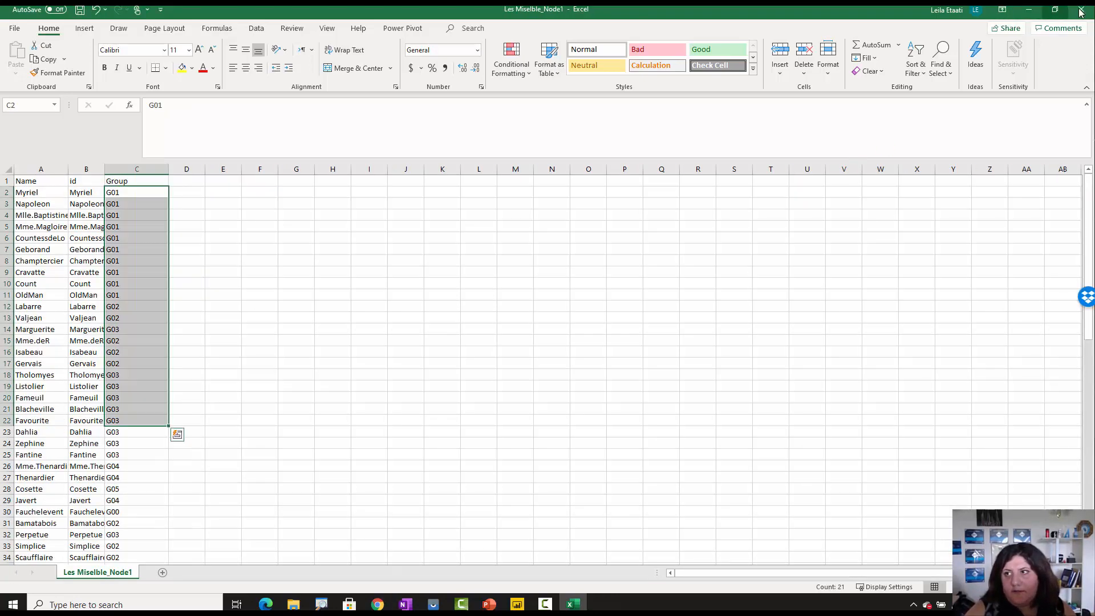
left_click(560, 317)
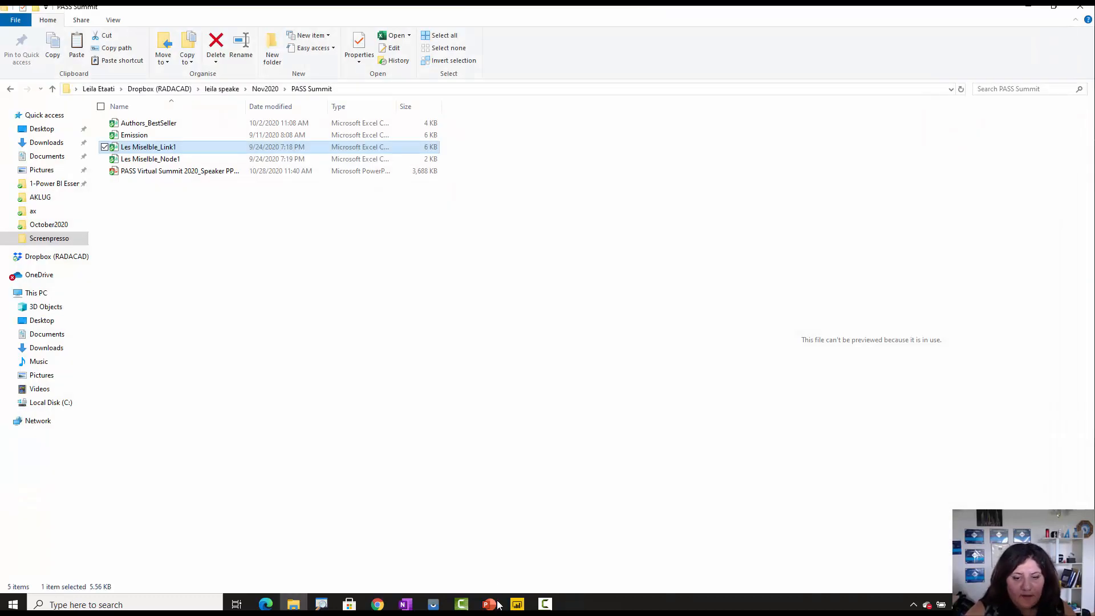
- Switch back to Charticulator in the browser, start a new chart and load Les Miselble_Node1 as its data
left_click(379, 604)
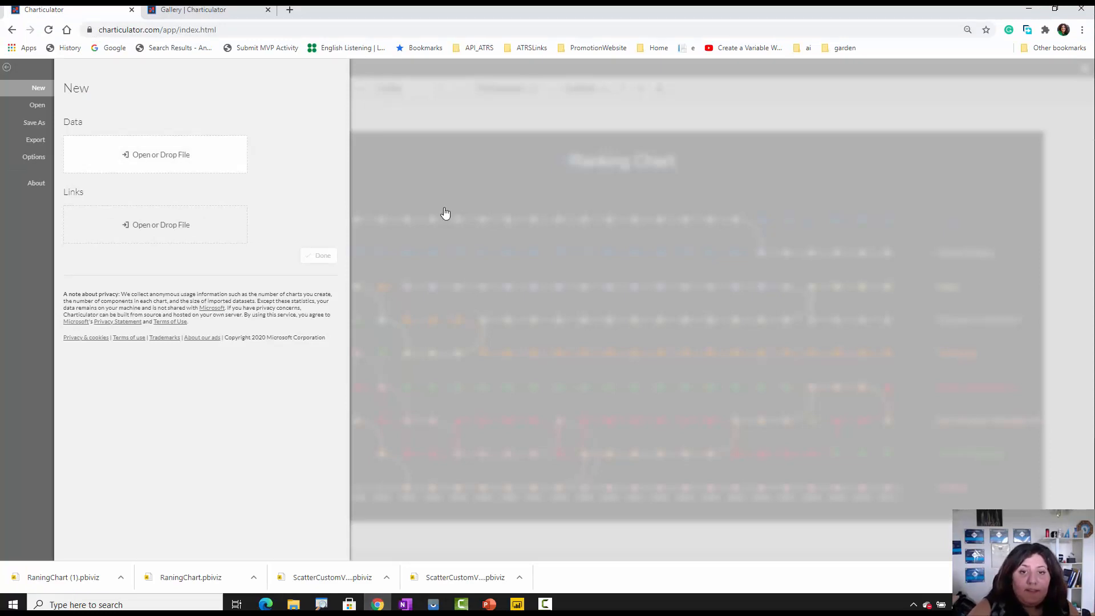
left_click(438, 231)
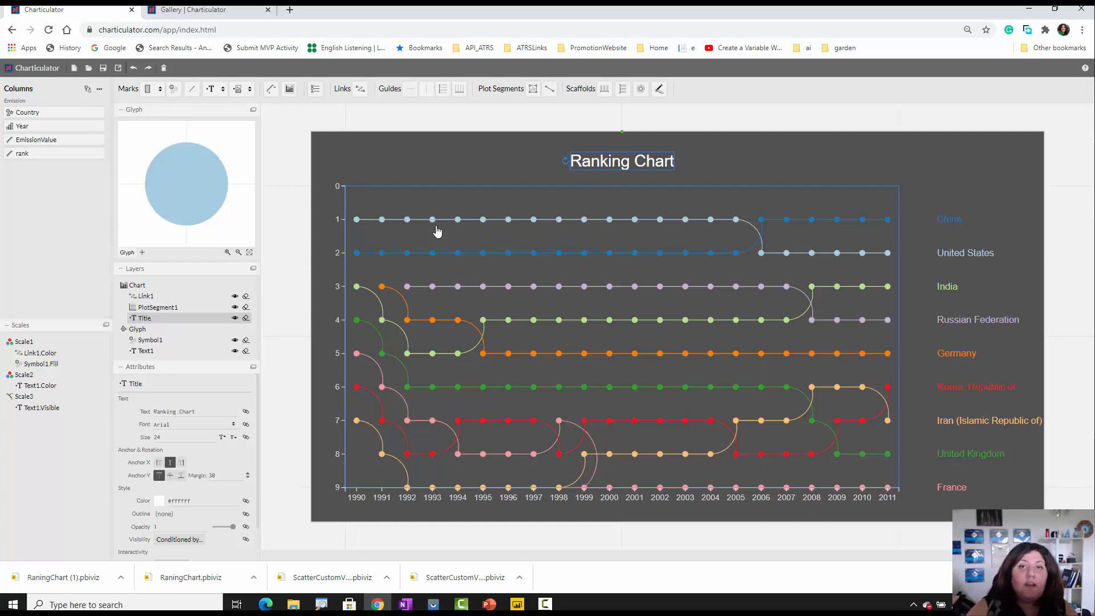
left_click(75, 68)
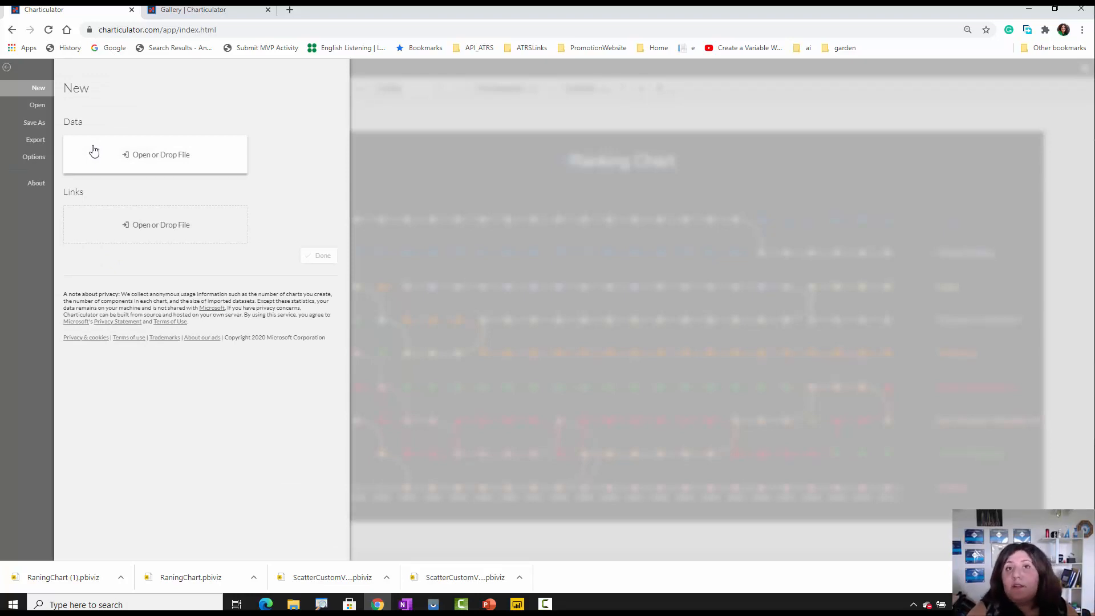
left_click(94, 151)
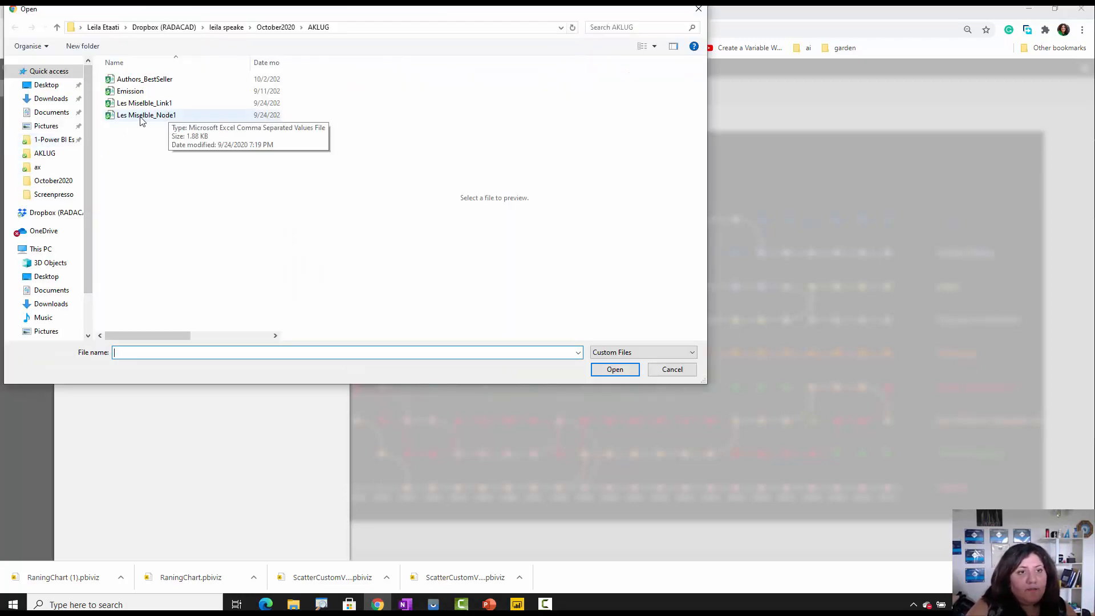
left_click(142, 116)
double_click(183, 117)
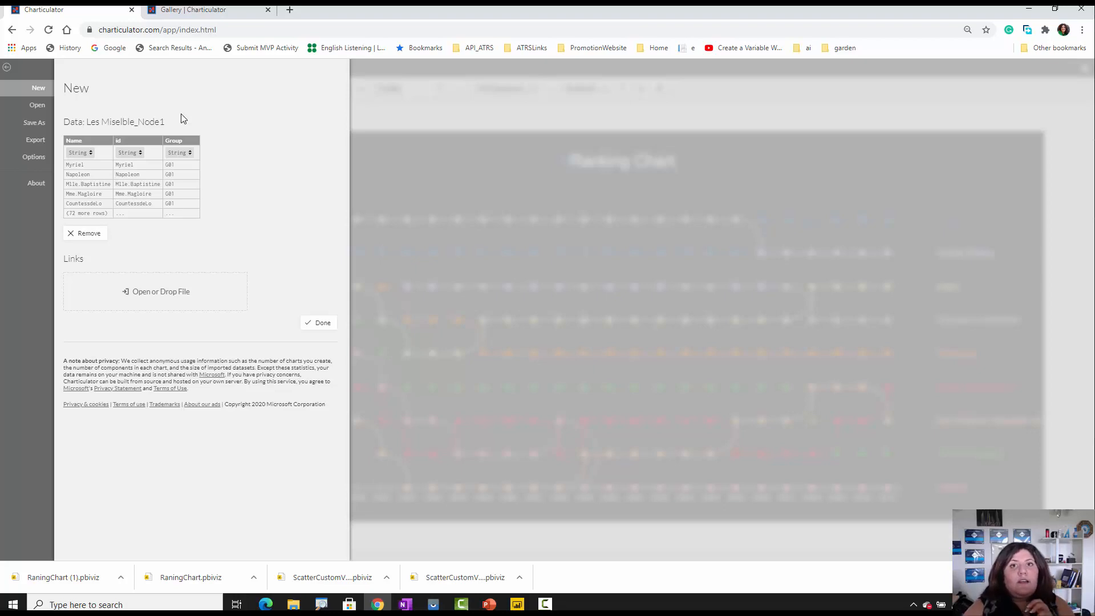
- Load Les Miselble_Link1 as the links data and create the chart from both files
left_click(160, 291)
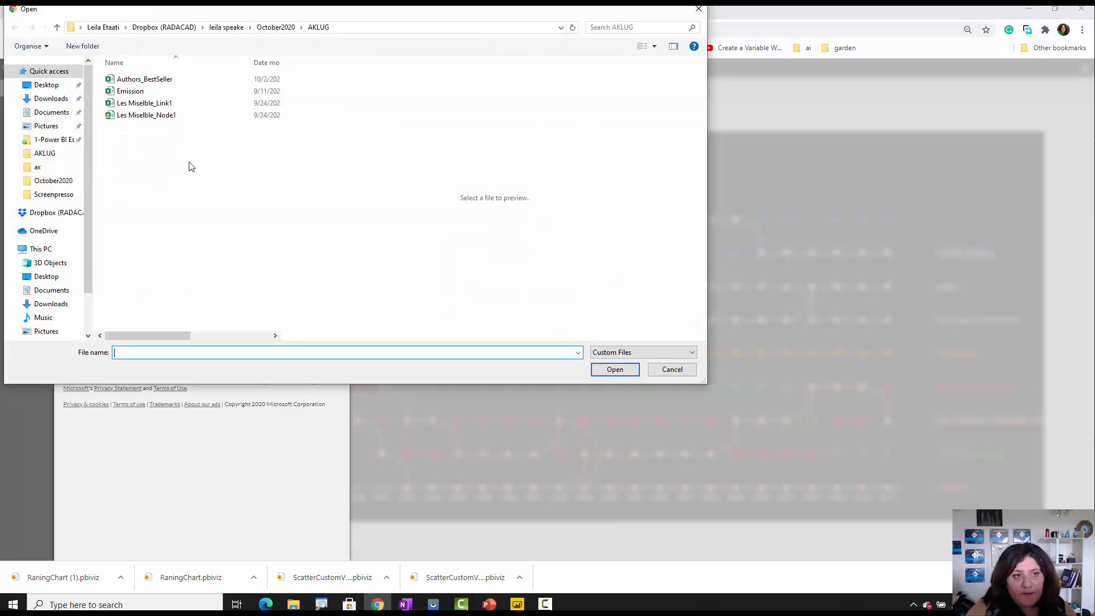
left_click(159, 105)
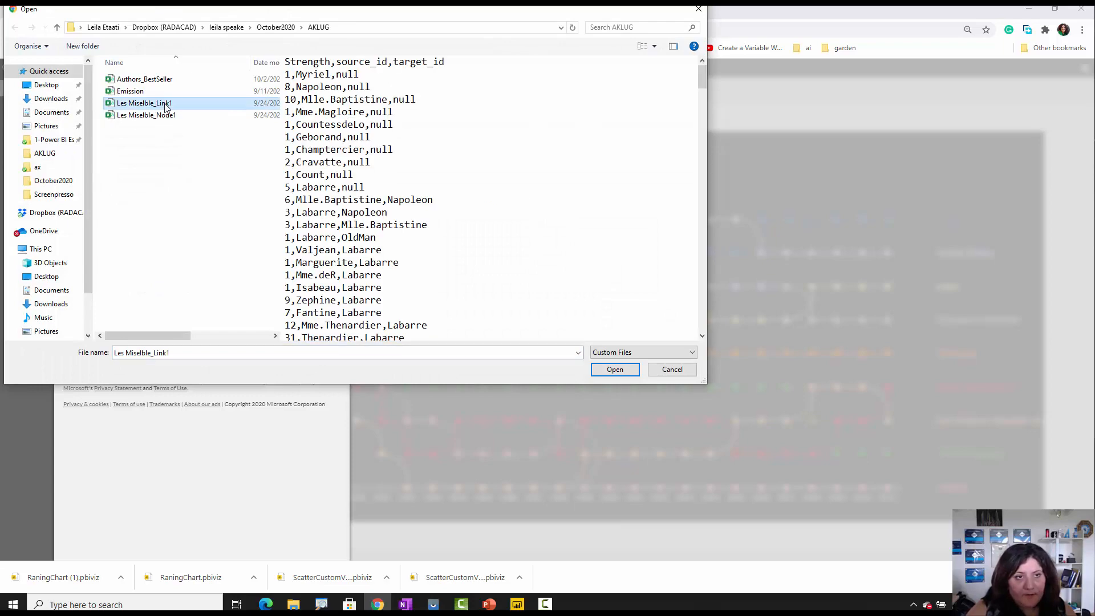
double_click(166, 105)
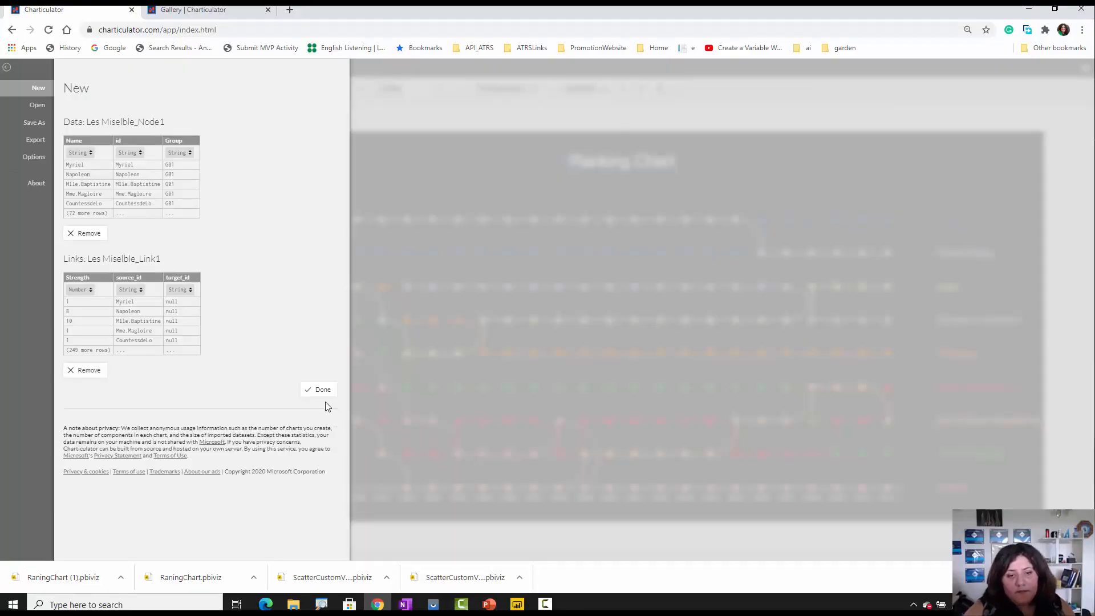
left_click(322, 390)
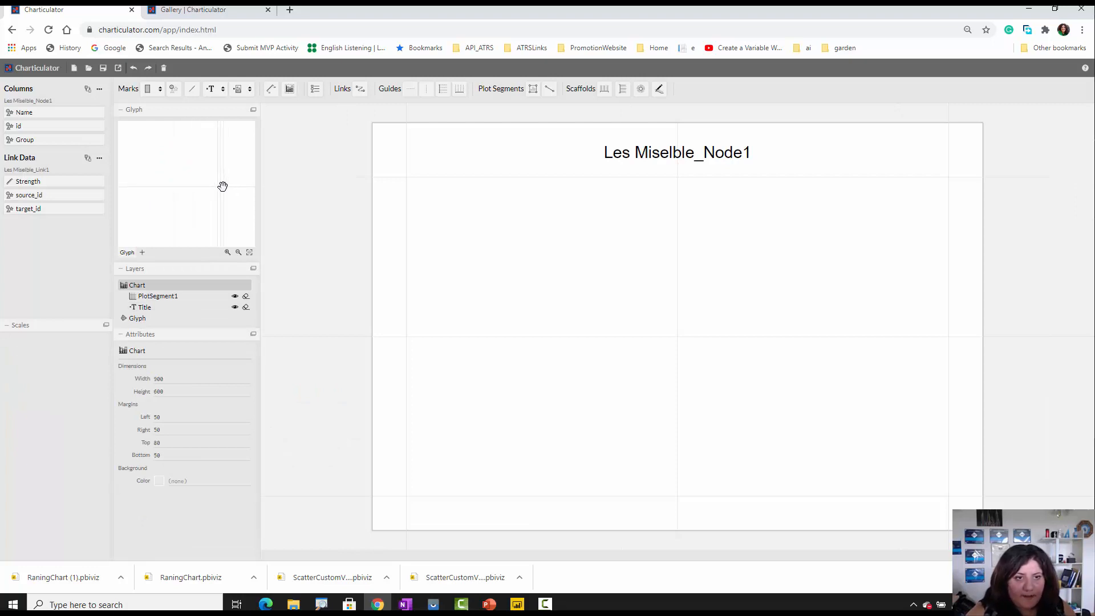
- Look over the rows and columns of the Les Miselble_Node1 table
scroll(222, 186, "down", 3)
left_click_drag(226, 192, 178, 199)
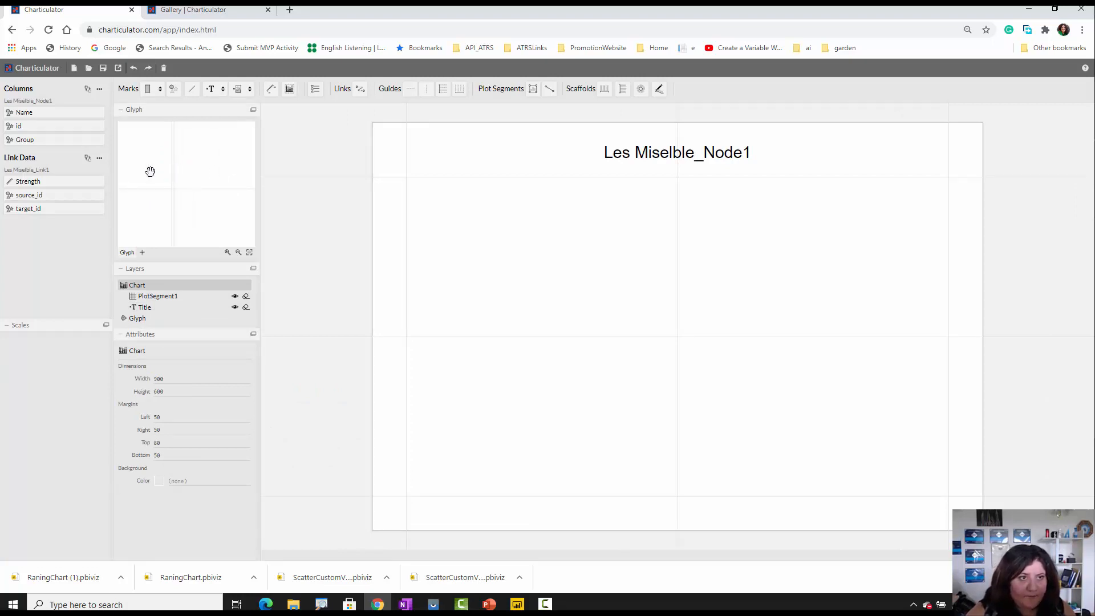
left_click(99, 90)
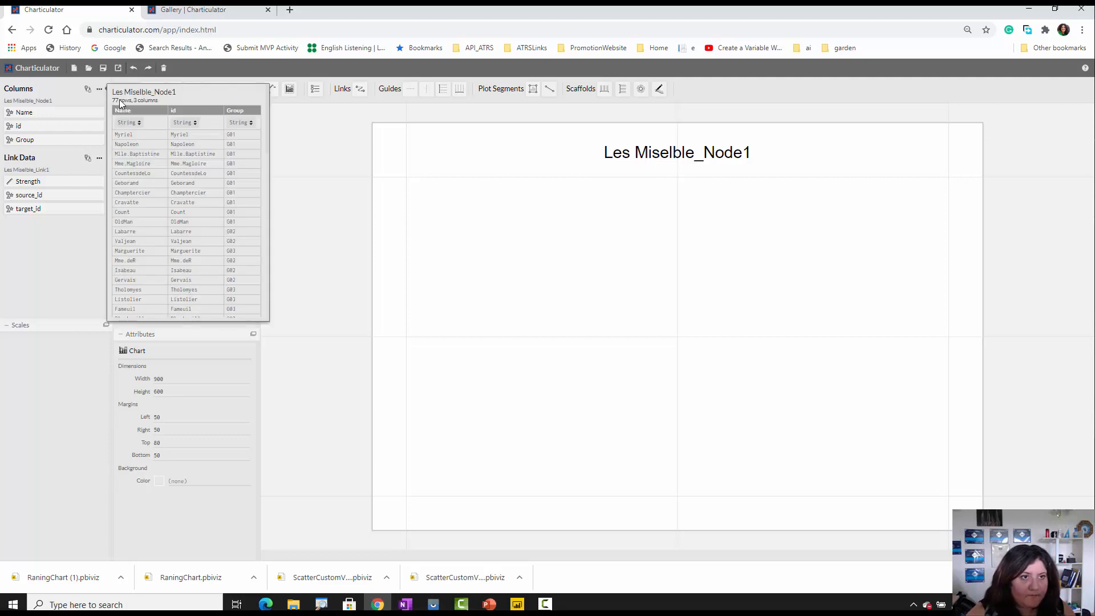
left_click(358, 177)
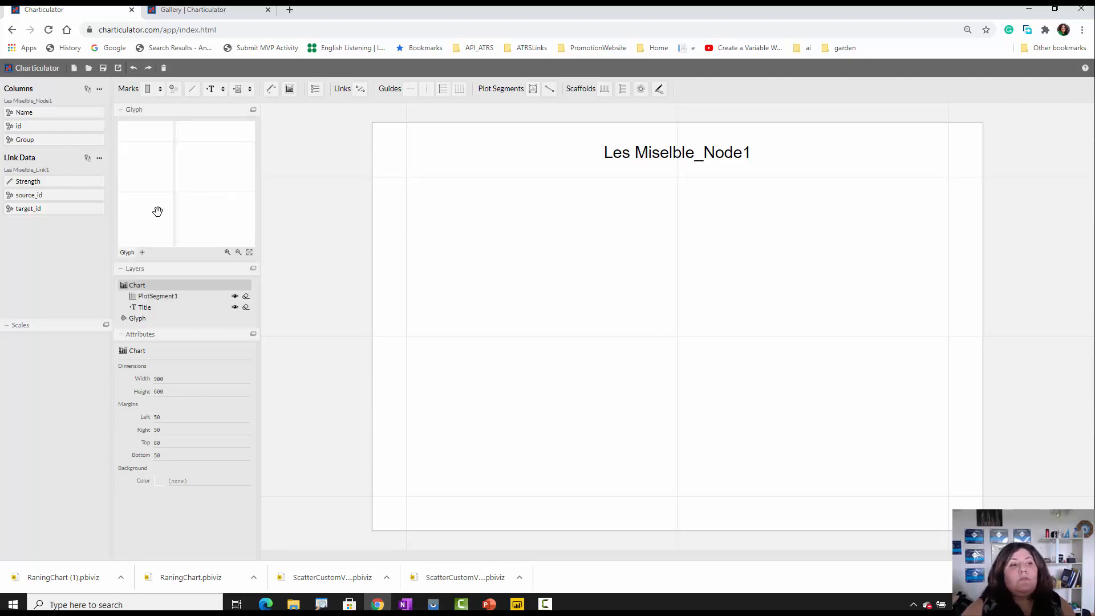
- Add a rectangle mark to the glyph, bind its fill to Group, and check the color mapping
left_click_drag(150, 92, 175, 181)
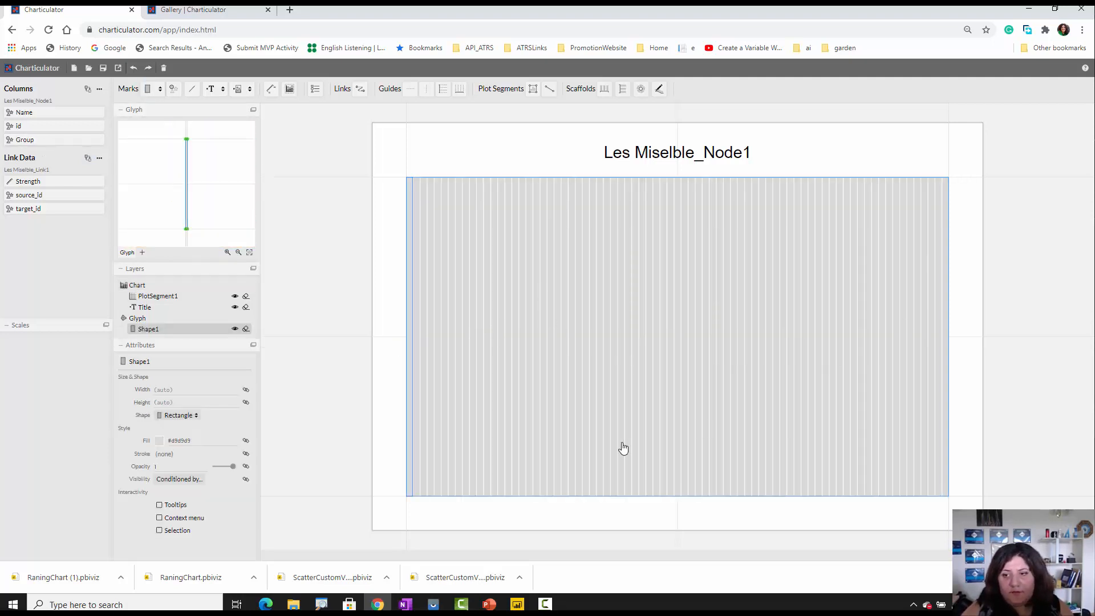
left_click(203, 393)
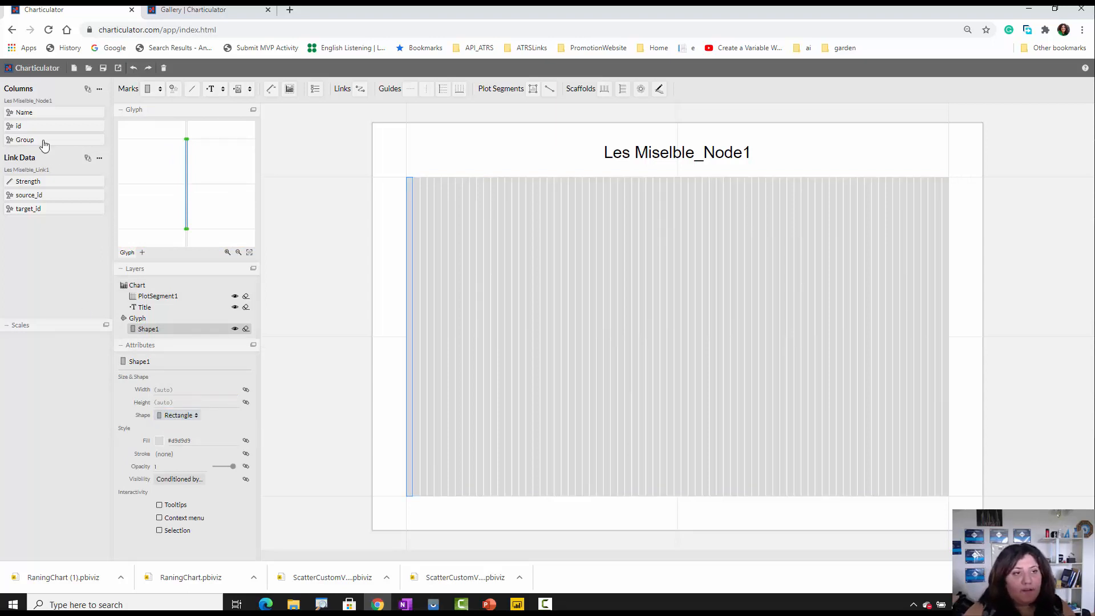
mouse_move(41, 142)
left_mouse_down()
mouse_move(71, 173)
mouse_move(146, 329)
mouse_move(188, 446)
left_mouse_up()
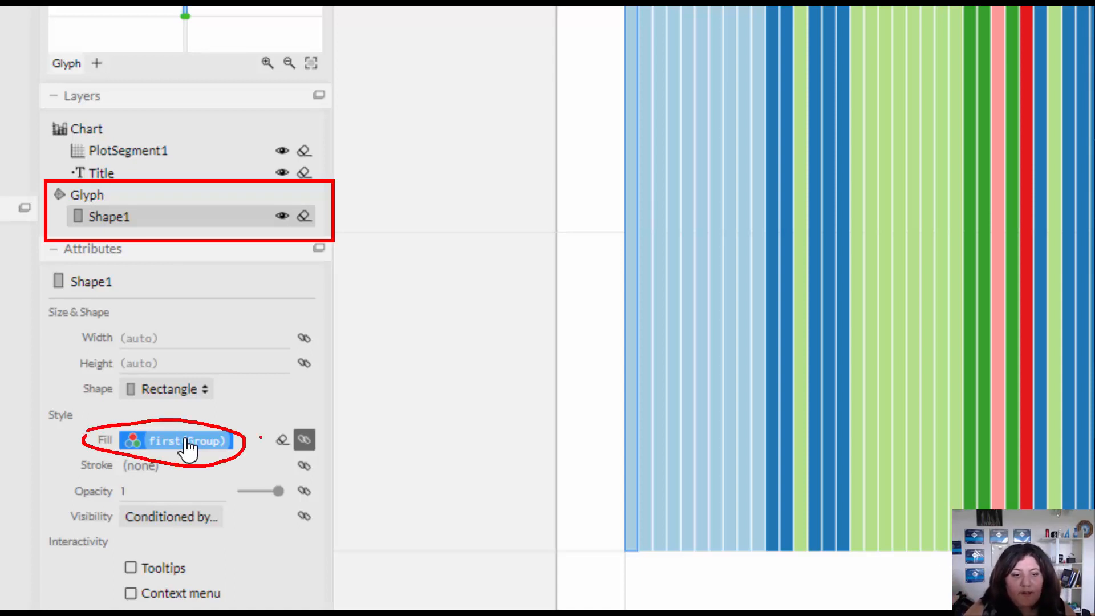
left_click(305, 445)
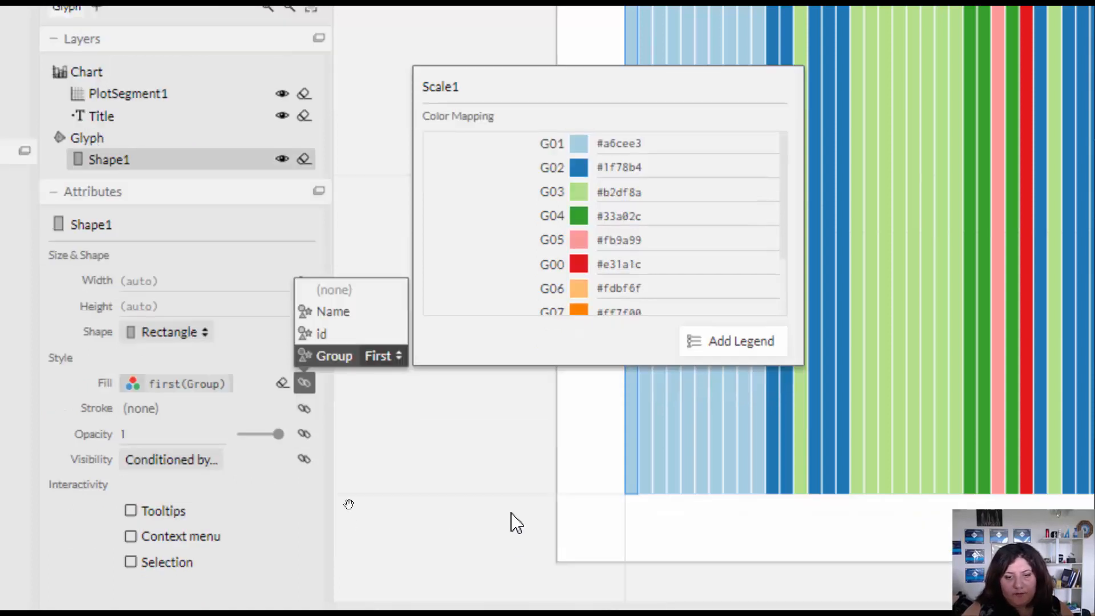
left_click(509, 567)
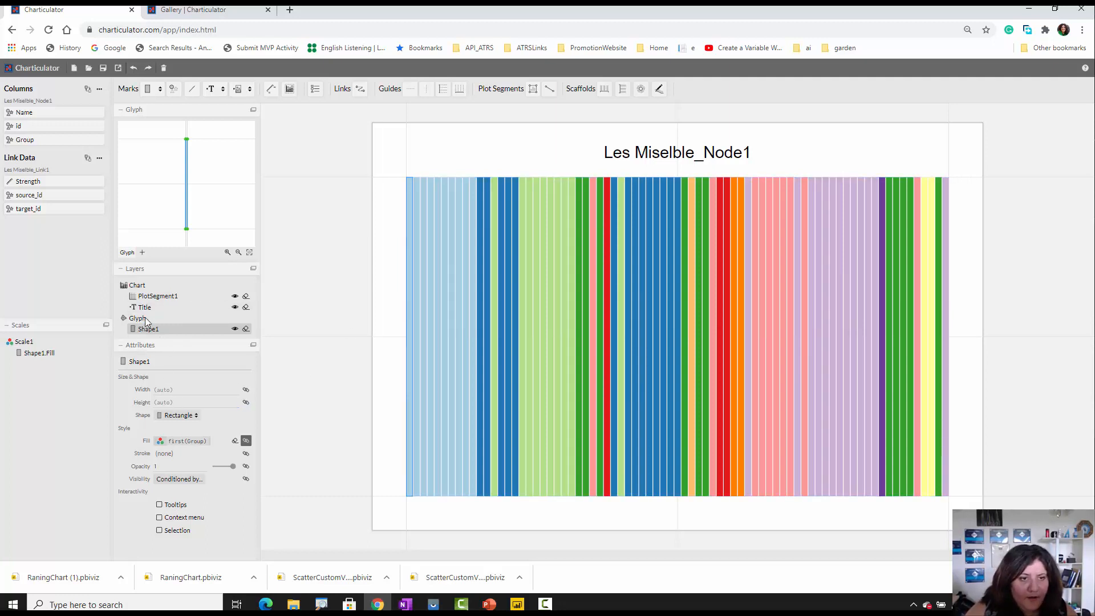
- Rename the glyph's rectangle mark Shape1 to Bar
left_click(156, 359)
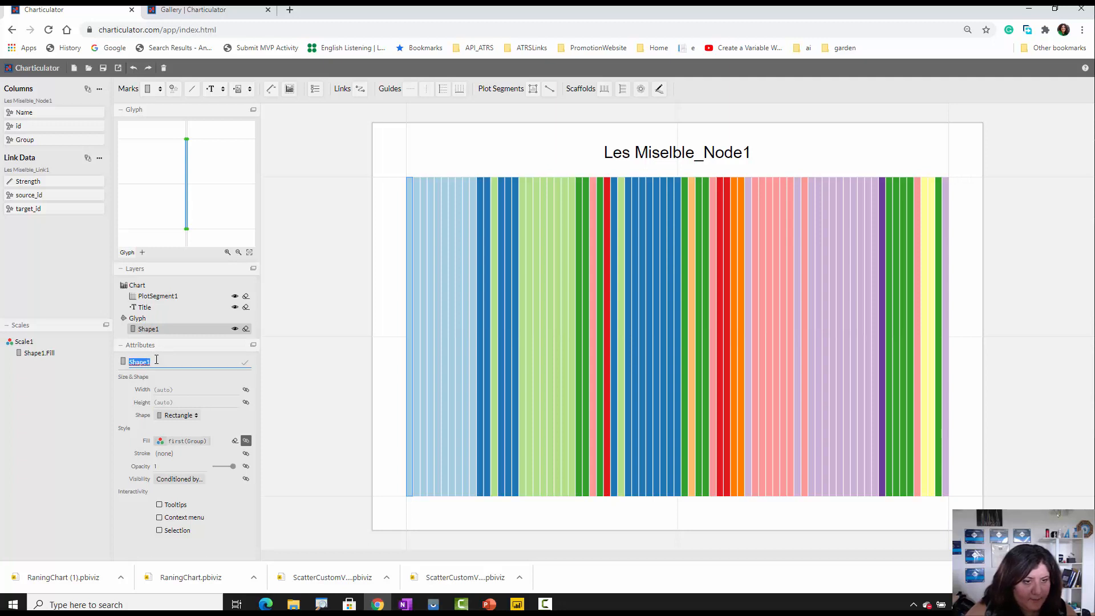
type("Bar")
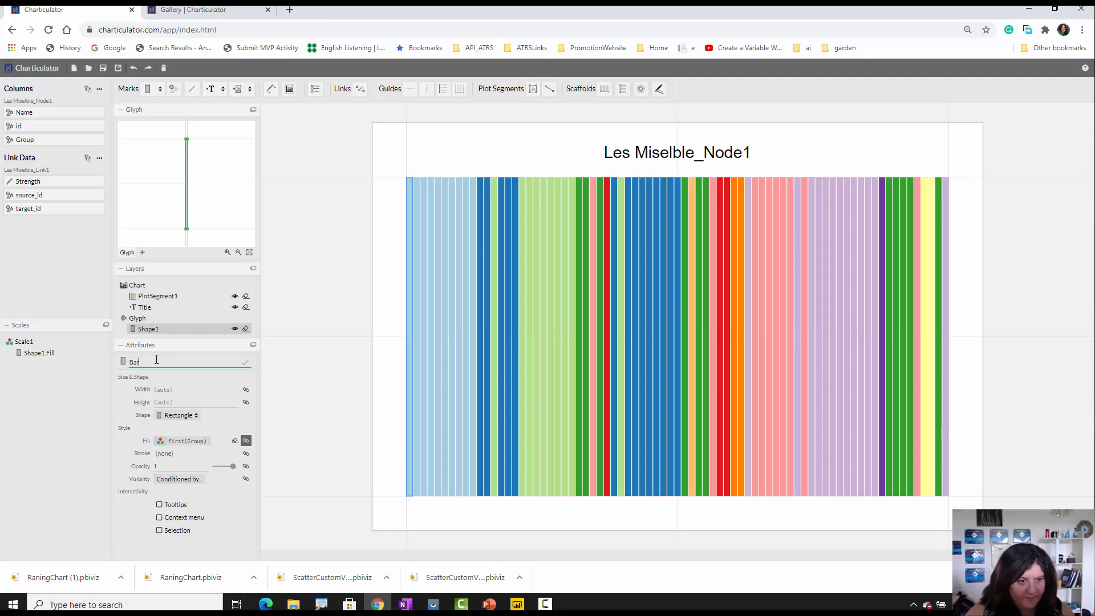
left_click(157, 296)
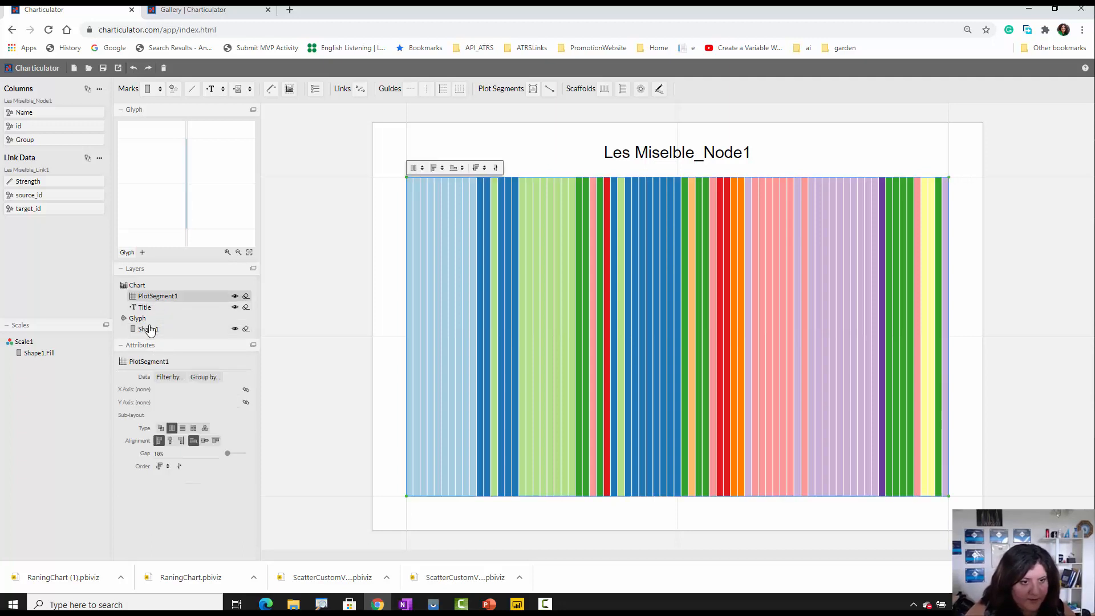
left_click(150, 329)
left_click(150, 360)
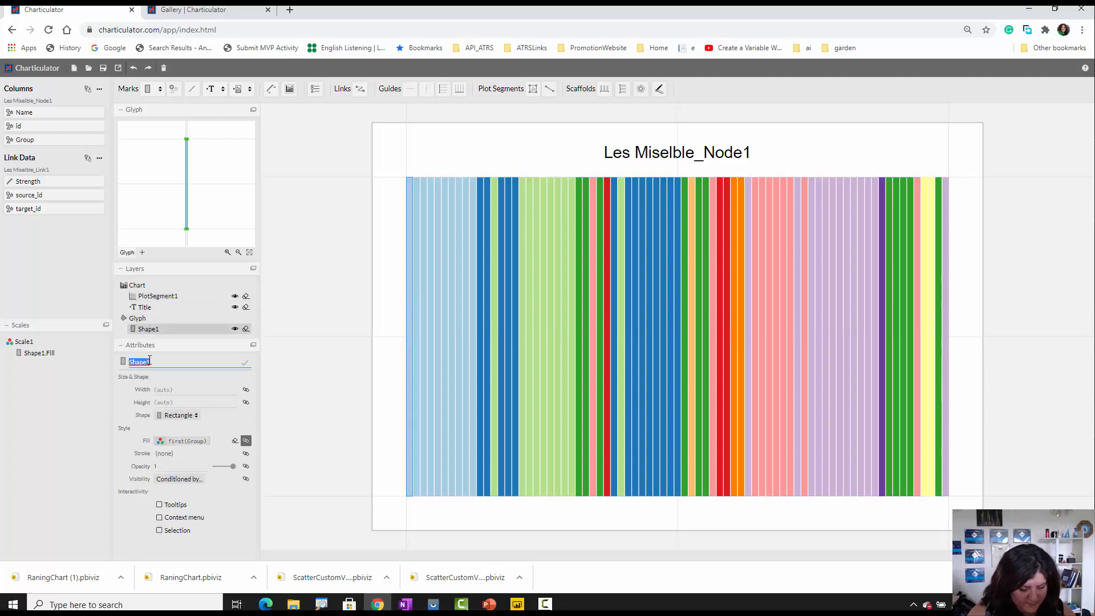
type("Bar")
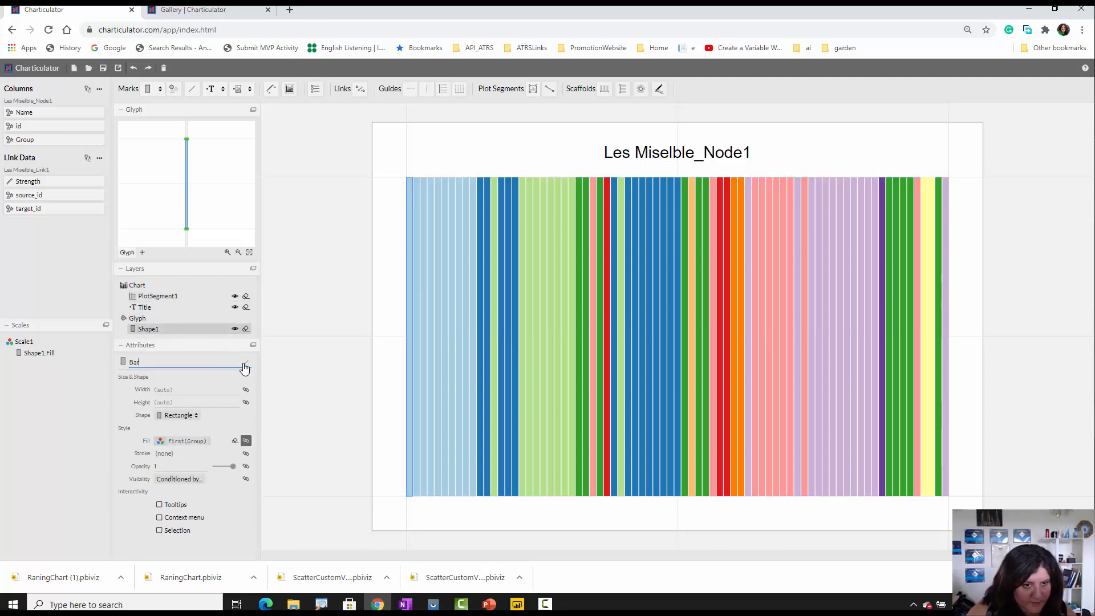
left_click(245, 363)
left_click(142, 308)
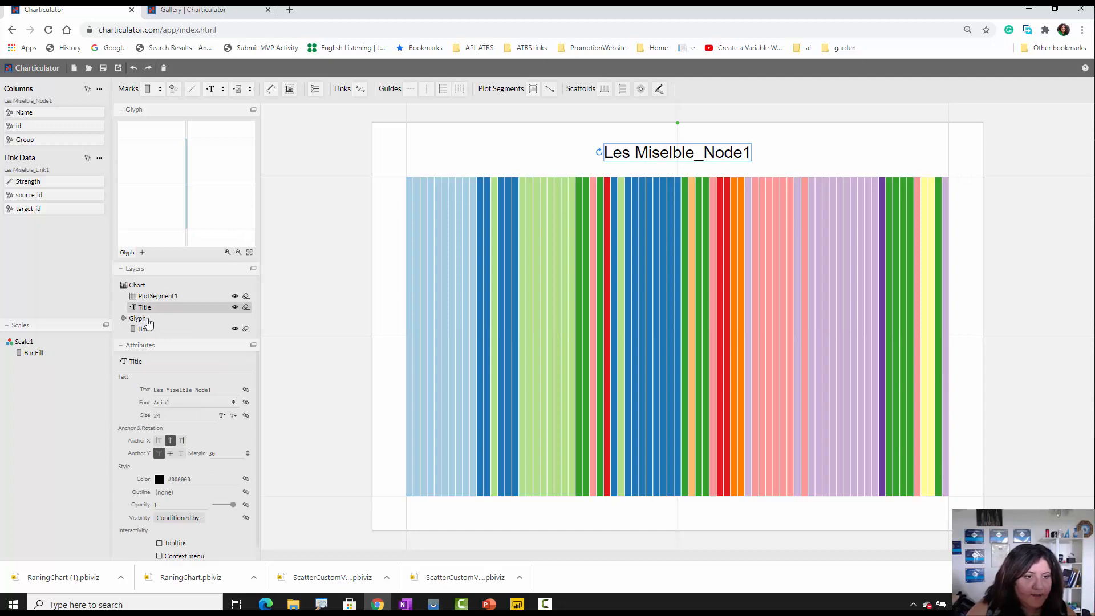
left_click(142, 333)
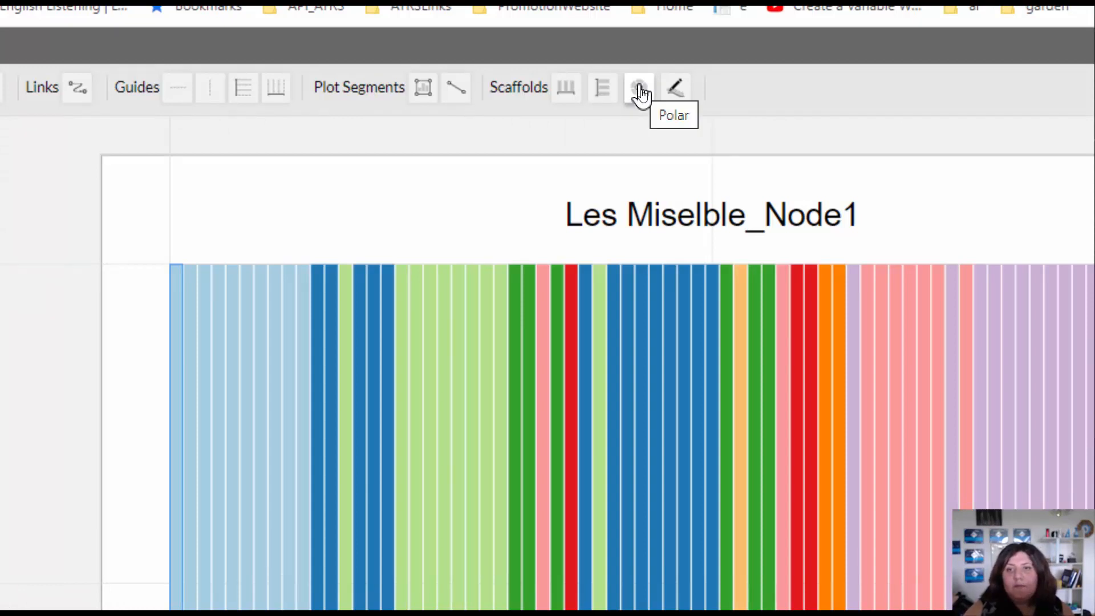
- Apply a Polar scaffold to the plot segment to arrange the colored bars in a ring
left_click(641, 90)
left_click_drag(641, 99, 634, 339)
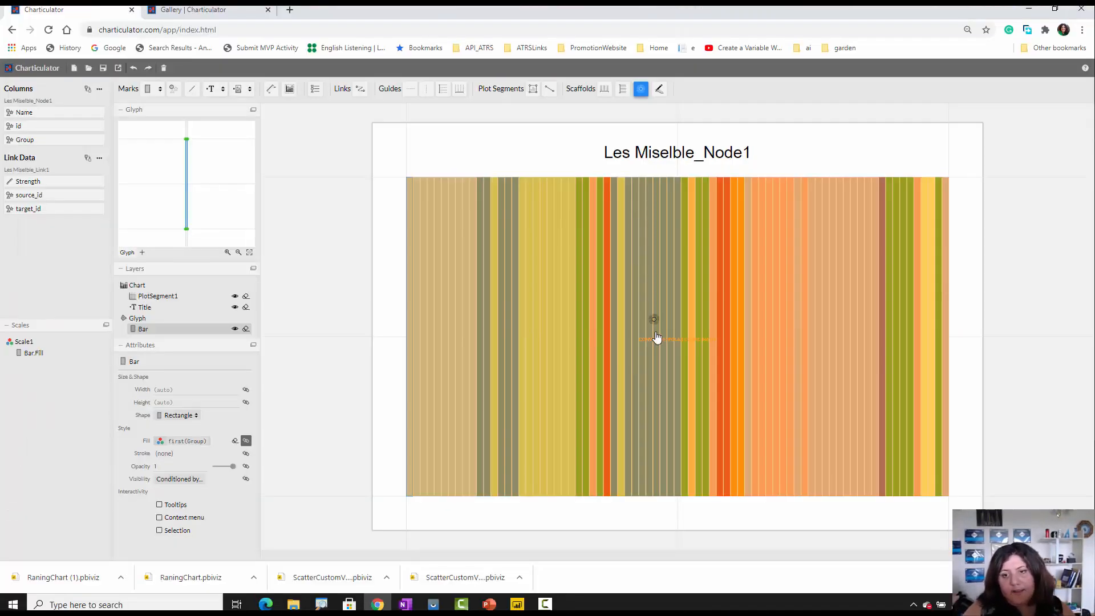
left_click_drag(656, 337, 650, 328)
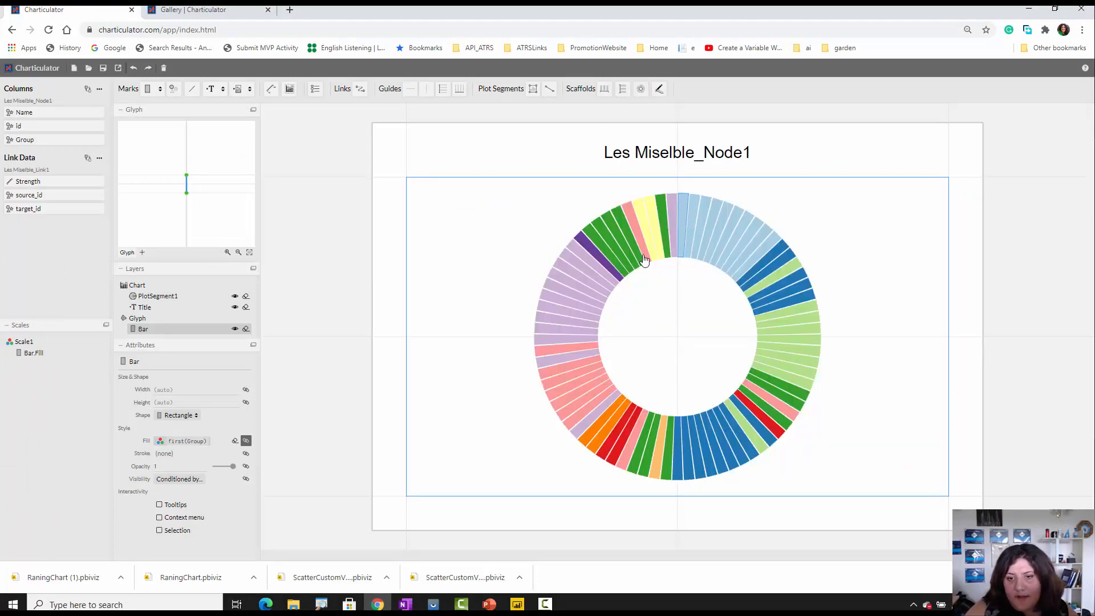
- Make the ring thinner by enlarging the plot segment's inner radius to about 0.67
left_click(614, 291)
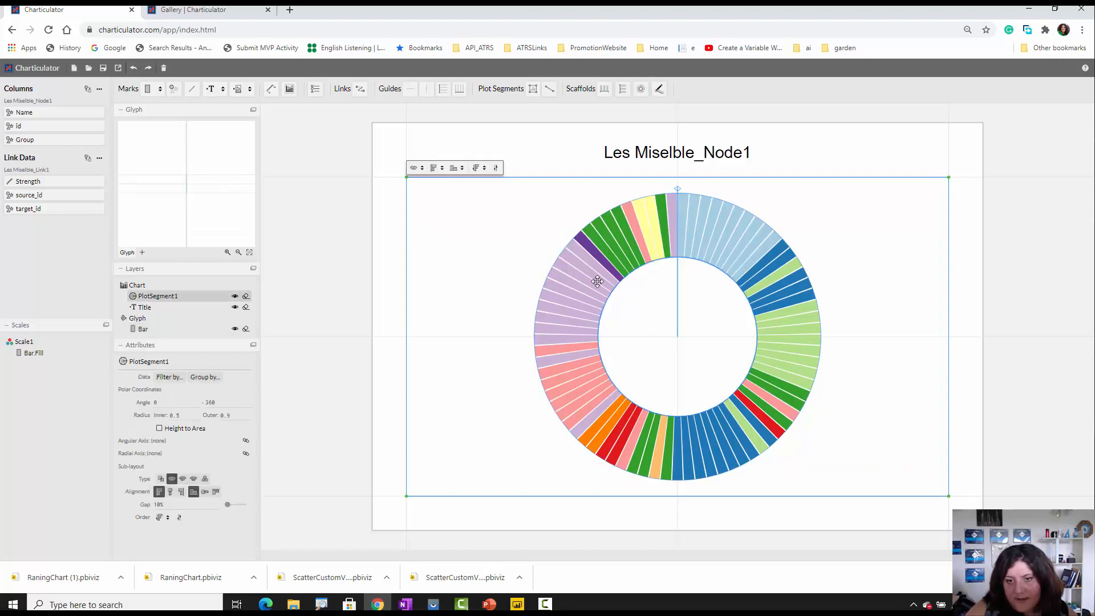
left_click_drag(587, 279, 585, 277)
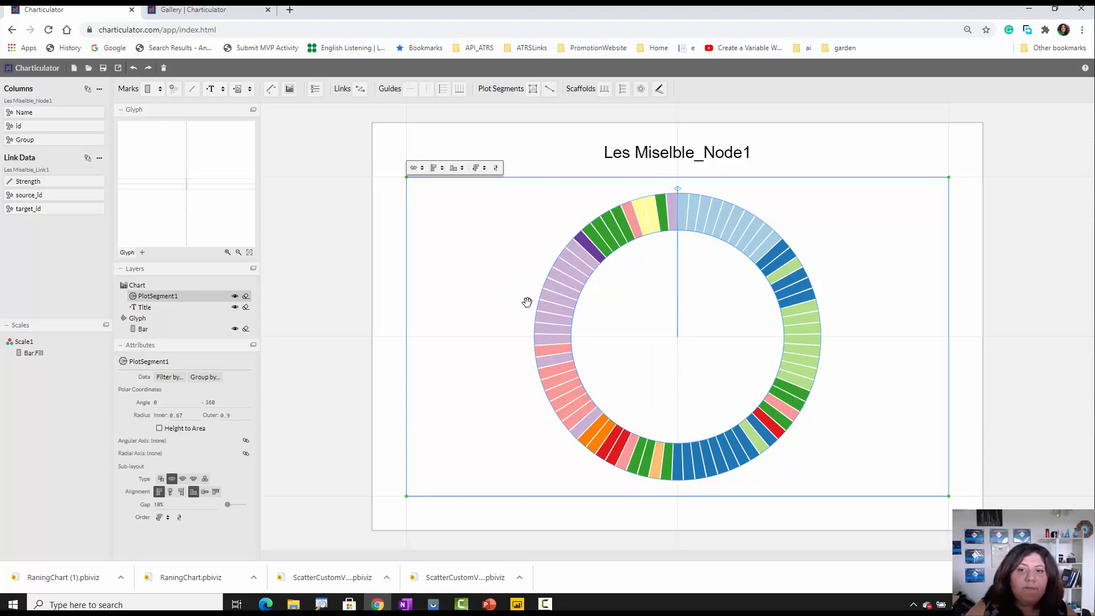
left_click(587, 266)
left_click(586, 267)
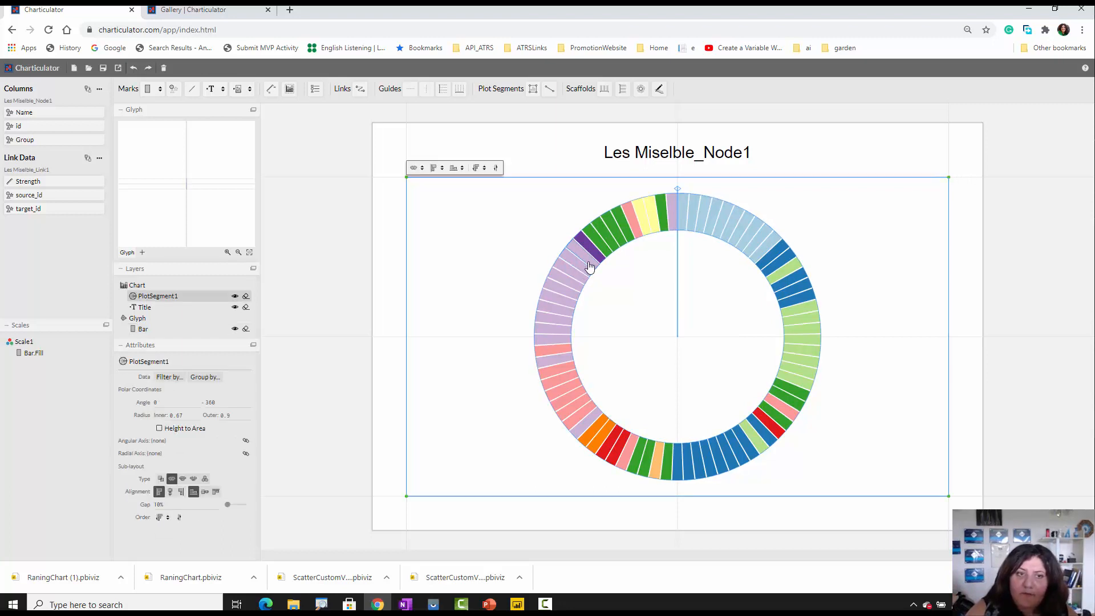
left_click(533, 297)
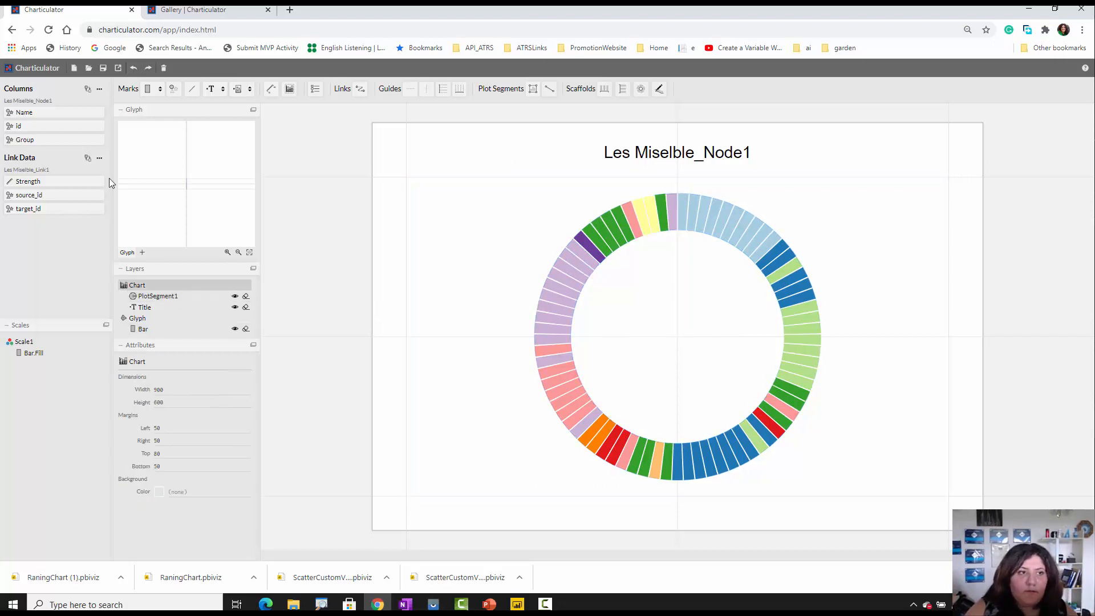
- Review the rows of the Les Miselble_Node1 table
left_click(99, 89)
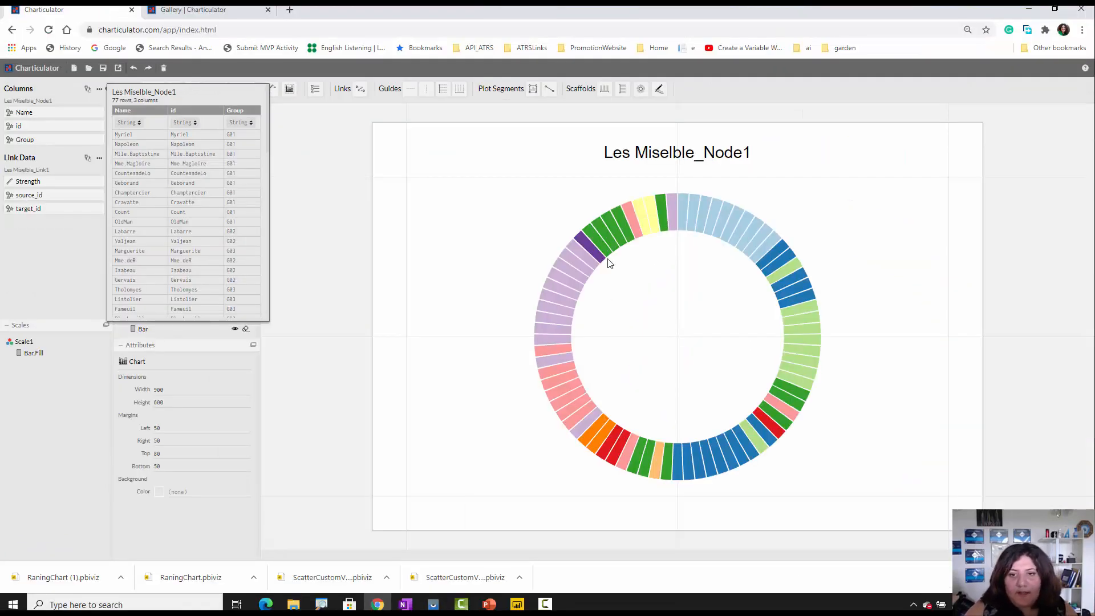
left_click(633, 282)
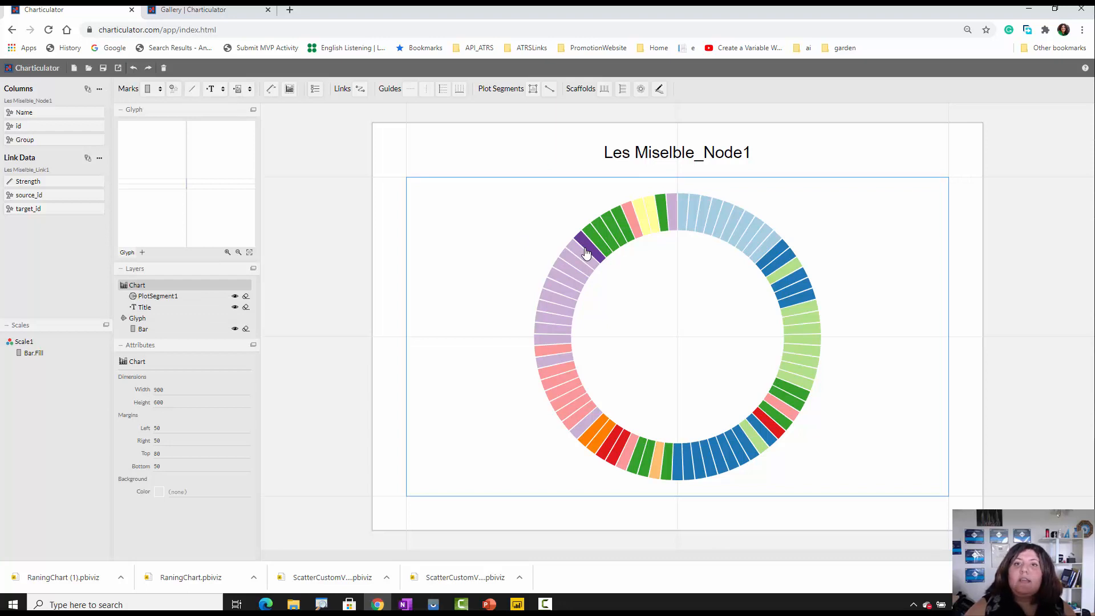
- Try placing a text mark at the middle of the bar in the glyph, and delete it
left_click(190, 182)
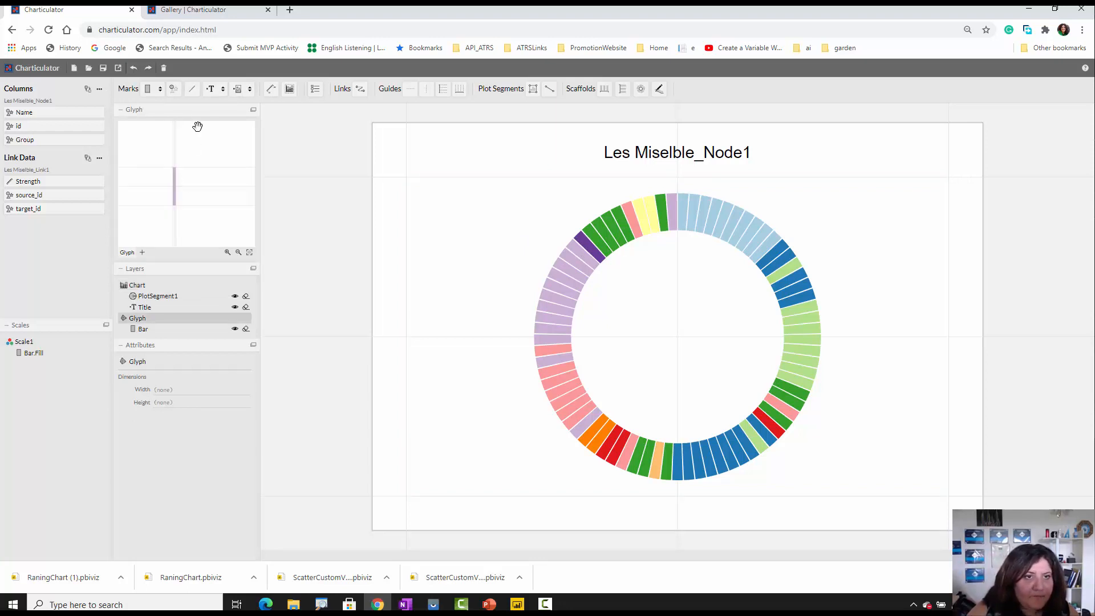
left_click(223, 91)
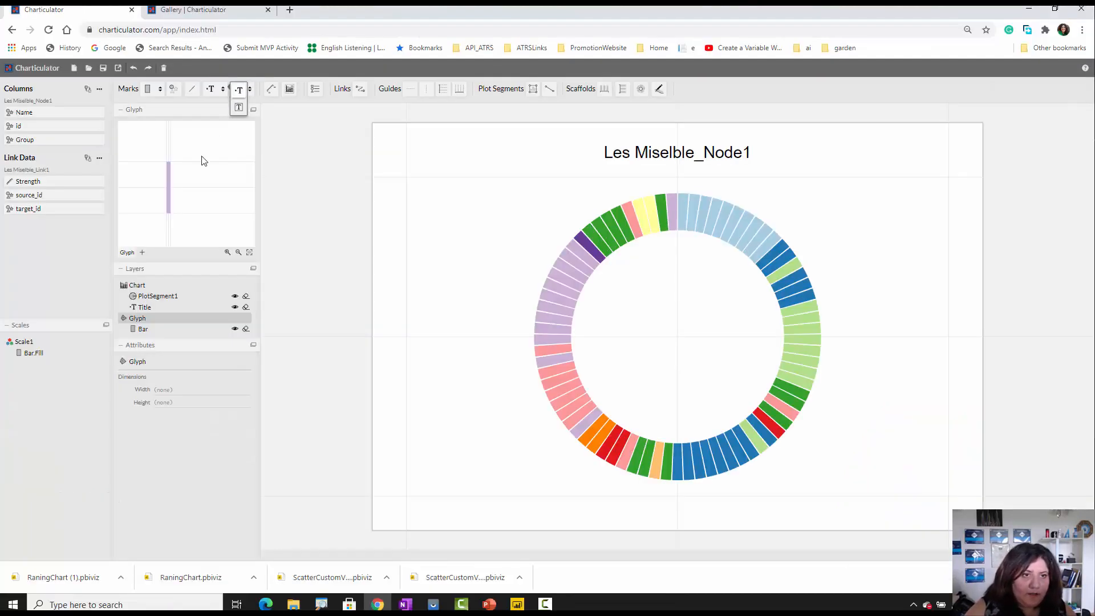
left_click_drag(238, 91, 170, 197)
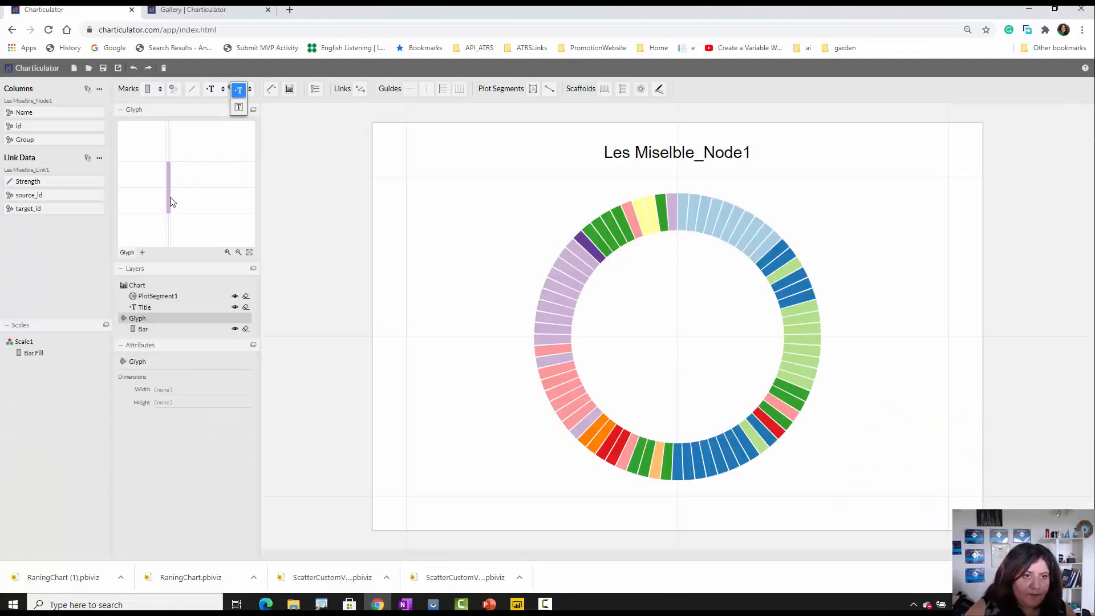
left_click(238, 92)
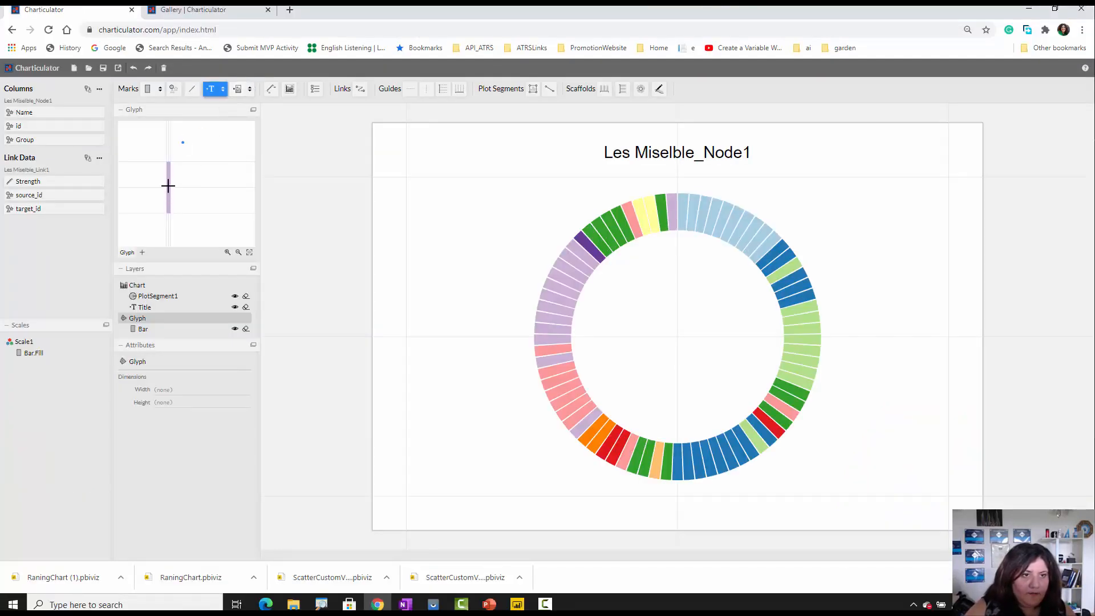
left_click(167, 190)
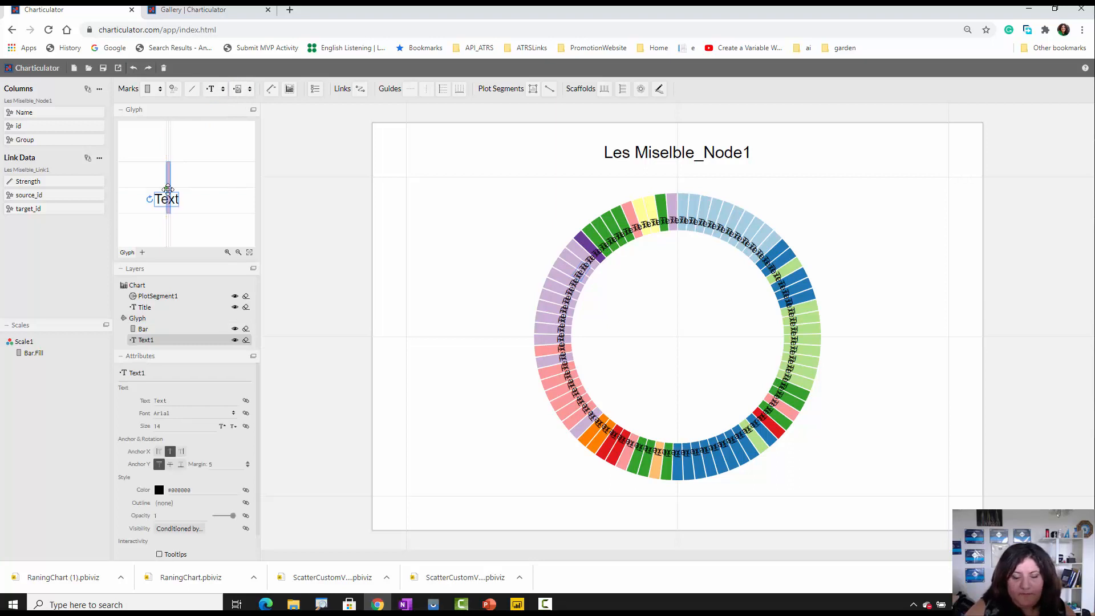
left_click(164, 68)
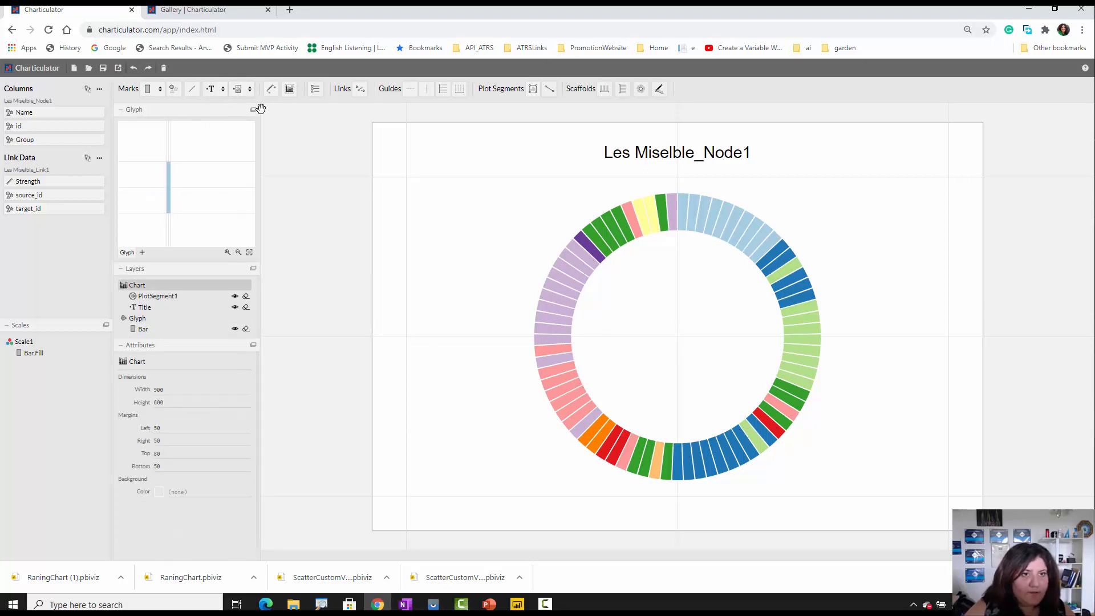
- Add a text mark to the glyph and move it to just above the end of the bar
left_click(175, 191)
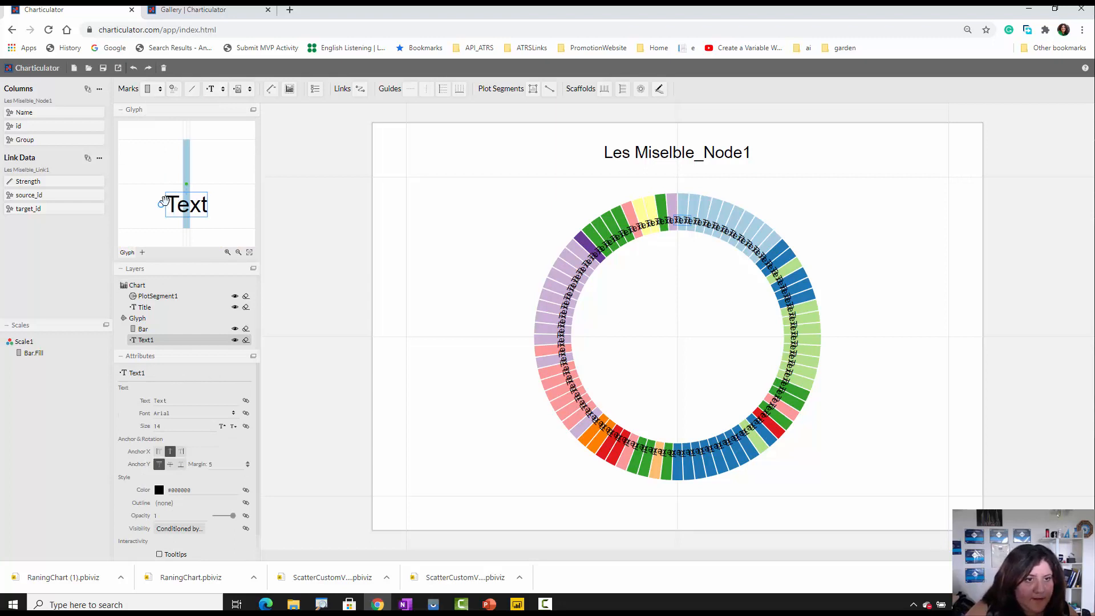
left_click_drag(183, 129, 183, 129)
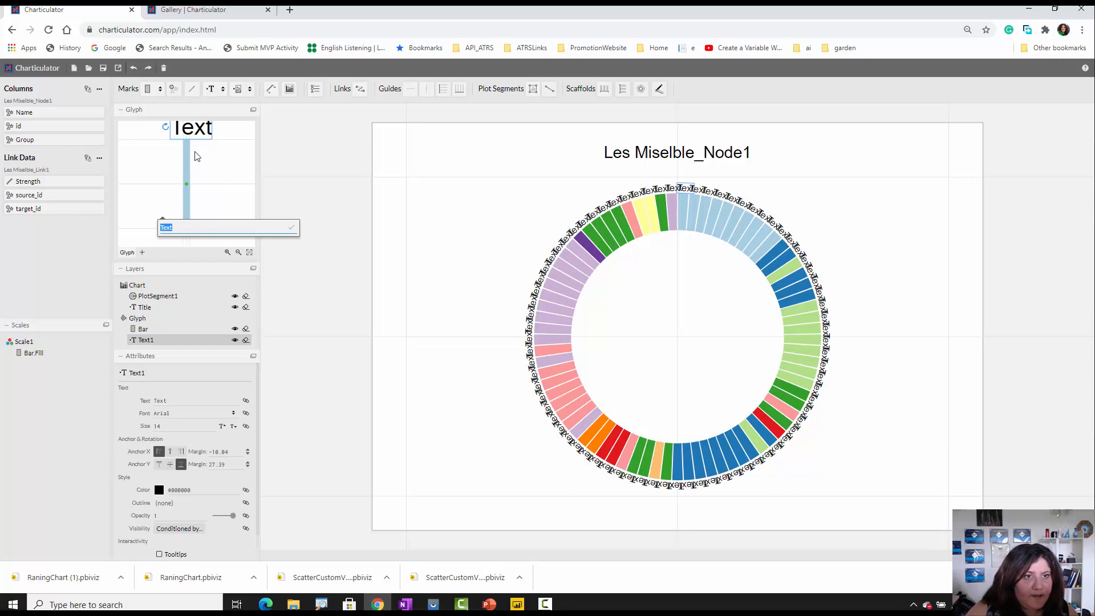
left_click(230, 141)
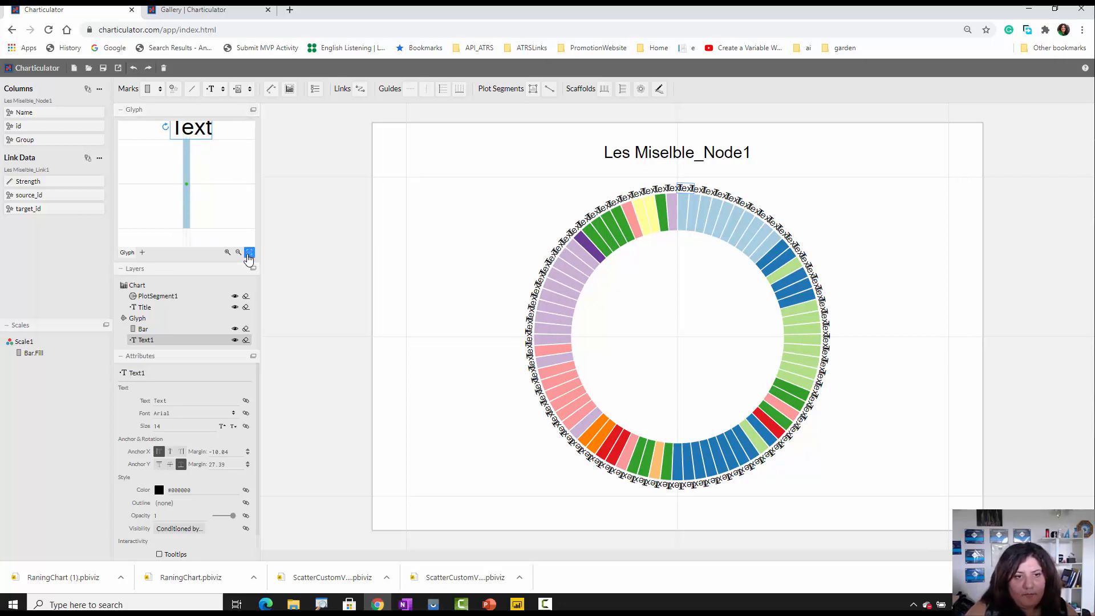
- Rotate the glyph's text mark 90 degrees clockwise and align it centrally above the bar
left_click(249, 252)
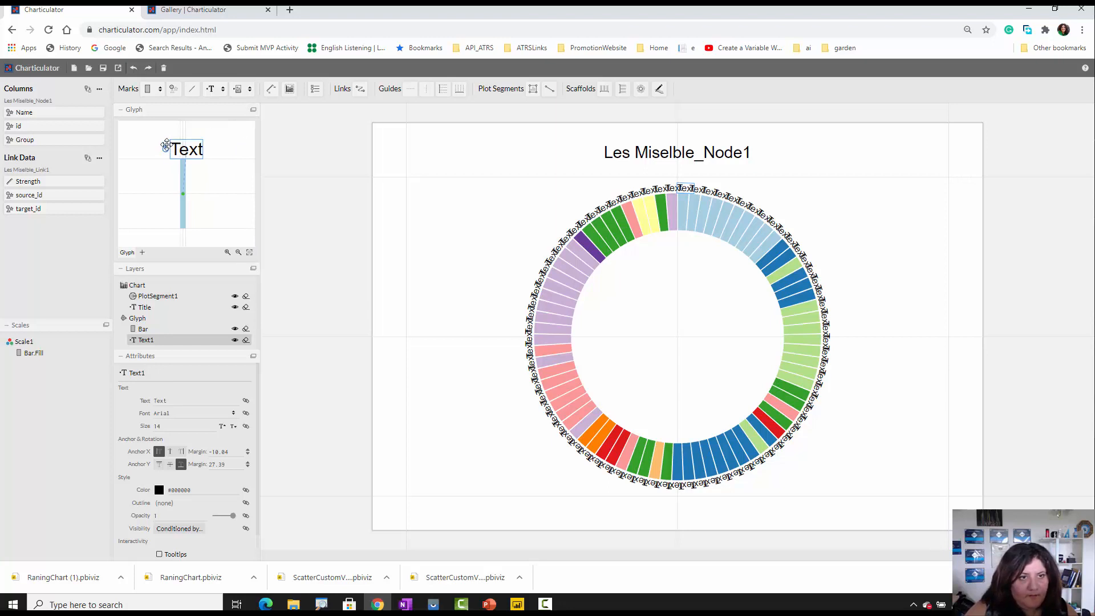
left_click_drag(165, 147, 292, 155)
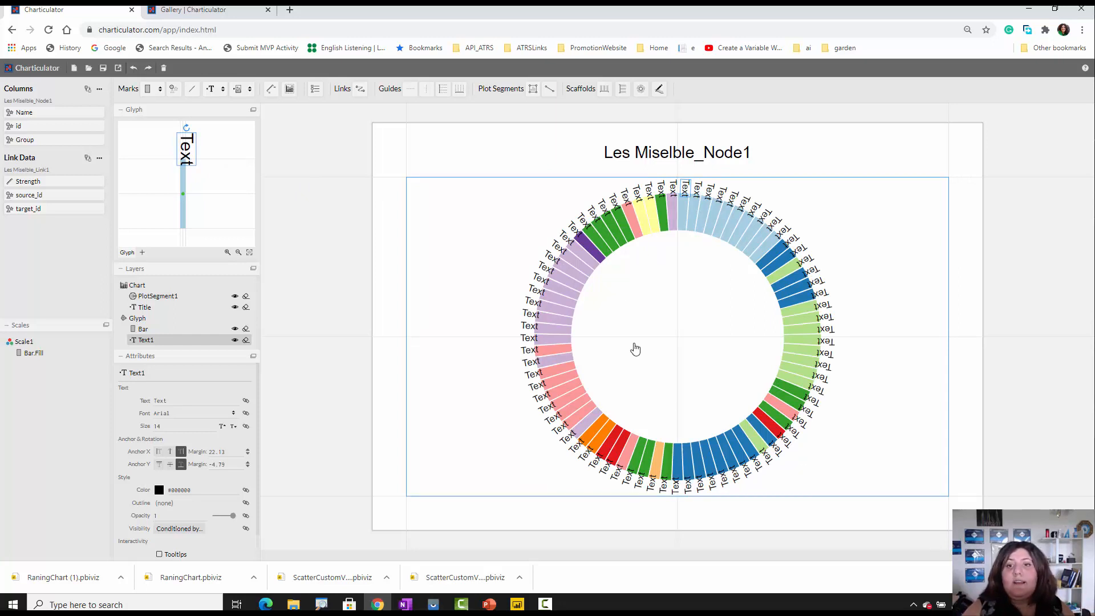
left_click_drag(188, 155, 186, 150)
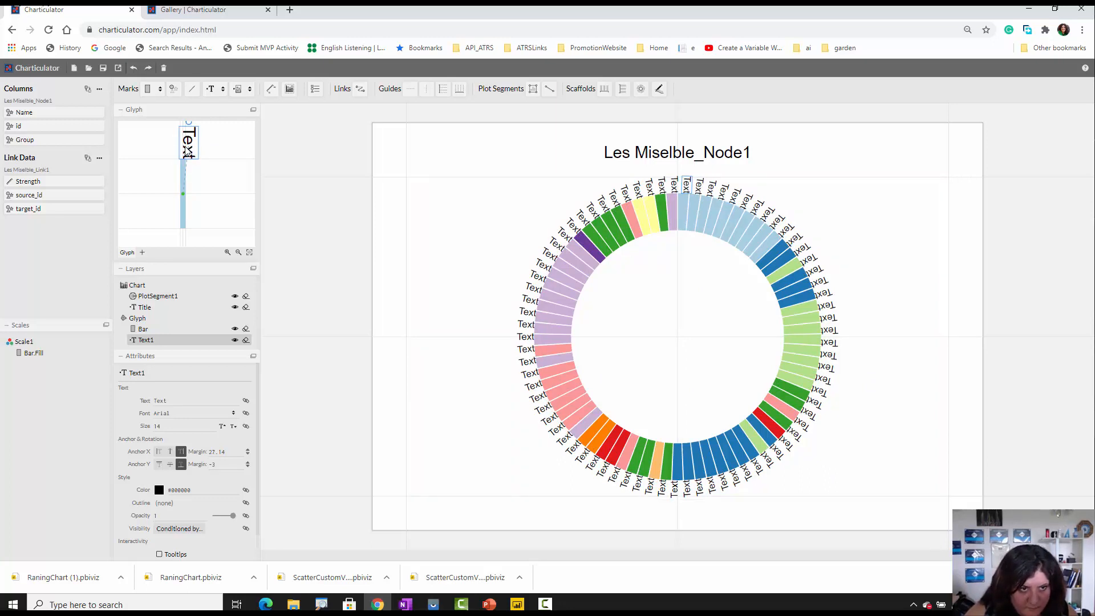
double_click(187, 153)
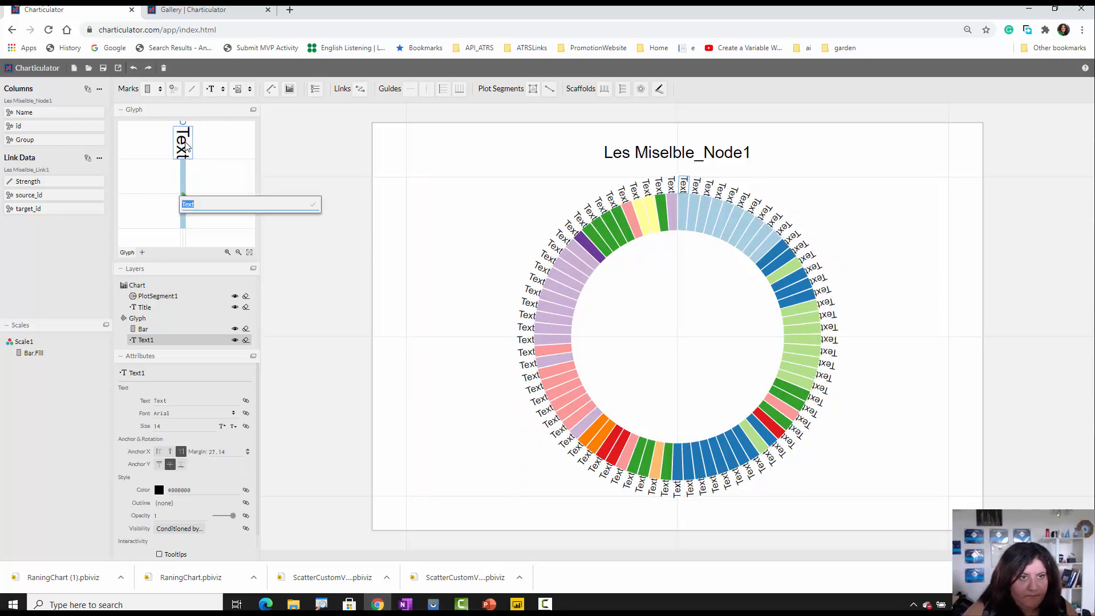
left_click(185, 145)
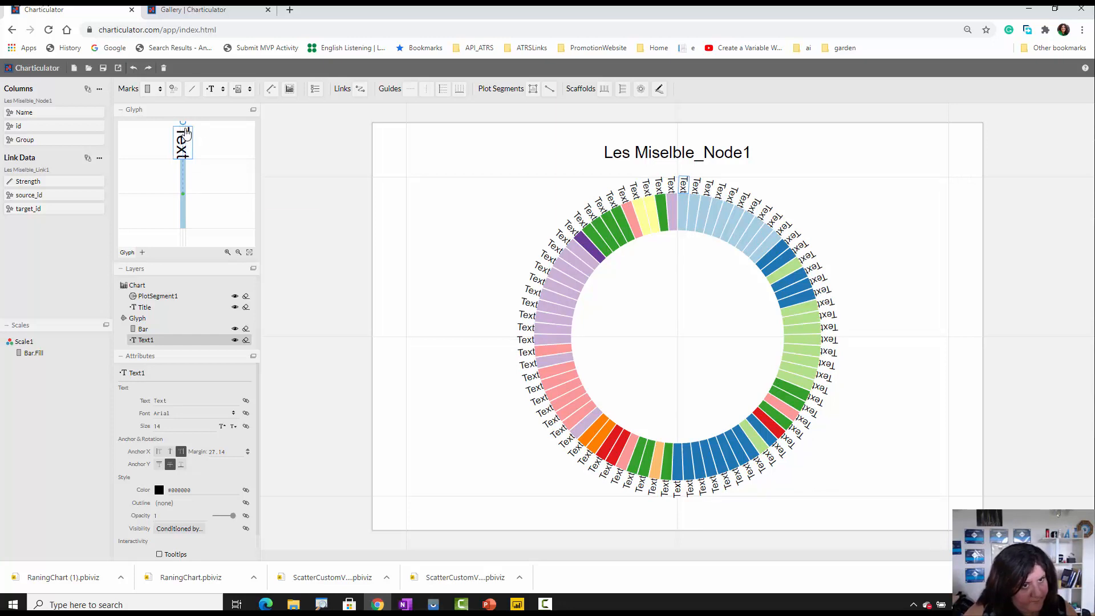
left_click(221, 149)
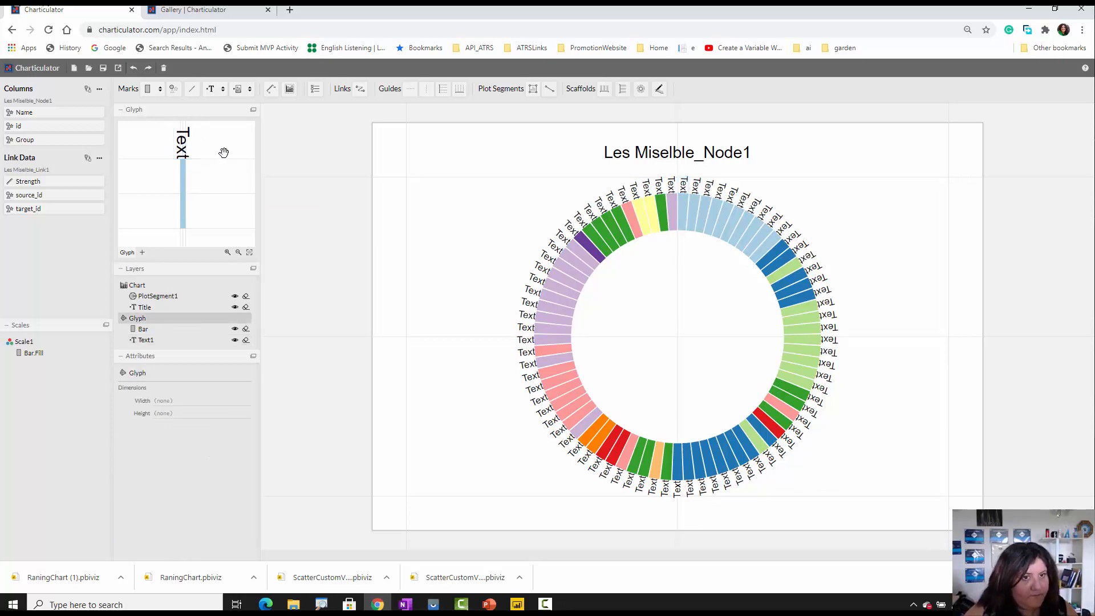
- Enlarge the glyph editor and shift the text mark slightly outward, leaving a small gap above the bar
left_click(254, 112)
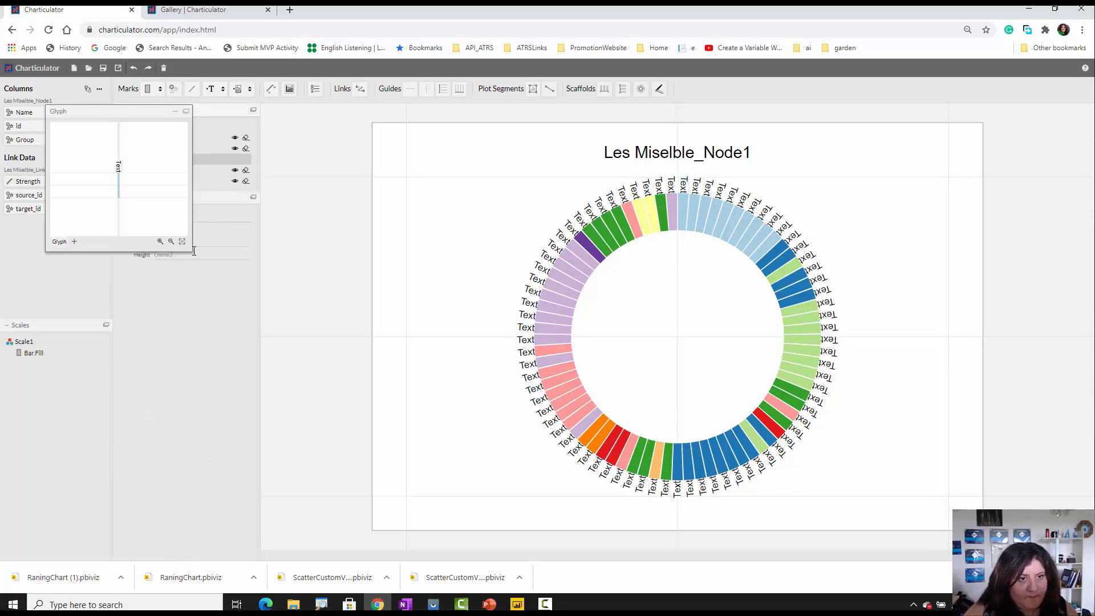
left_click_drag(193, 251, 683, 540)
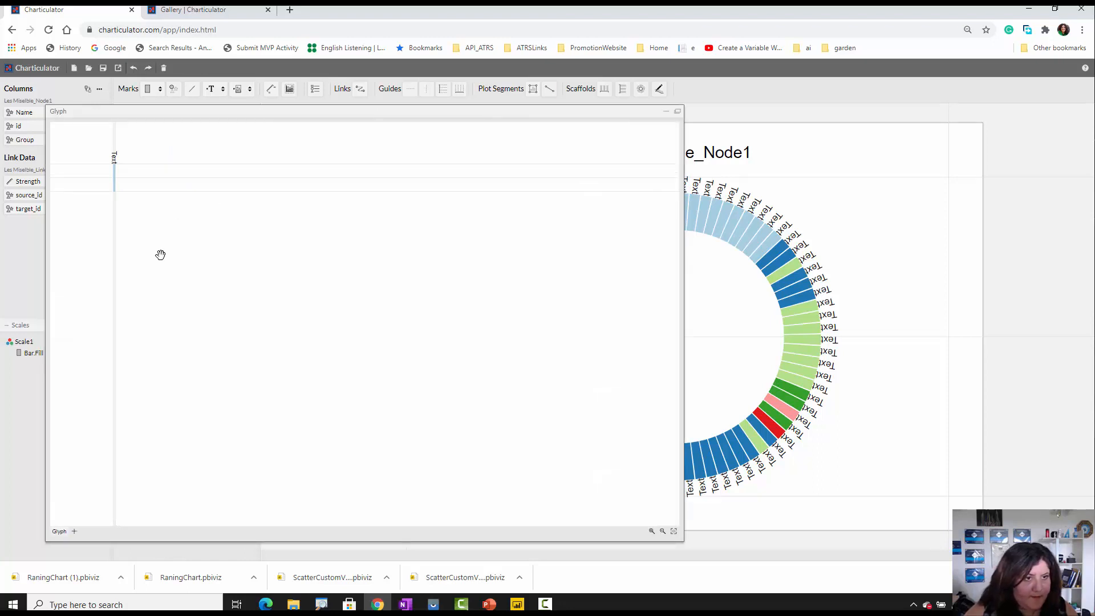
scroll(160, 255, "up", 1)
left_click_drag(116, 166, 335, 411)
scroll(335, 411, "up", 4)
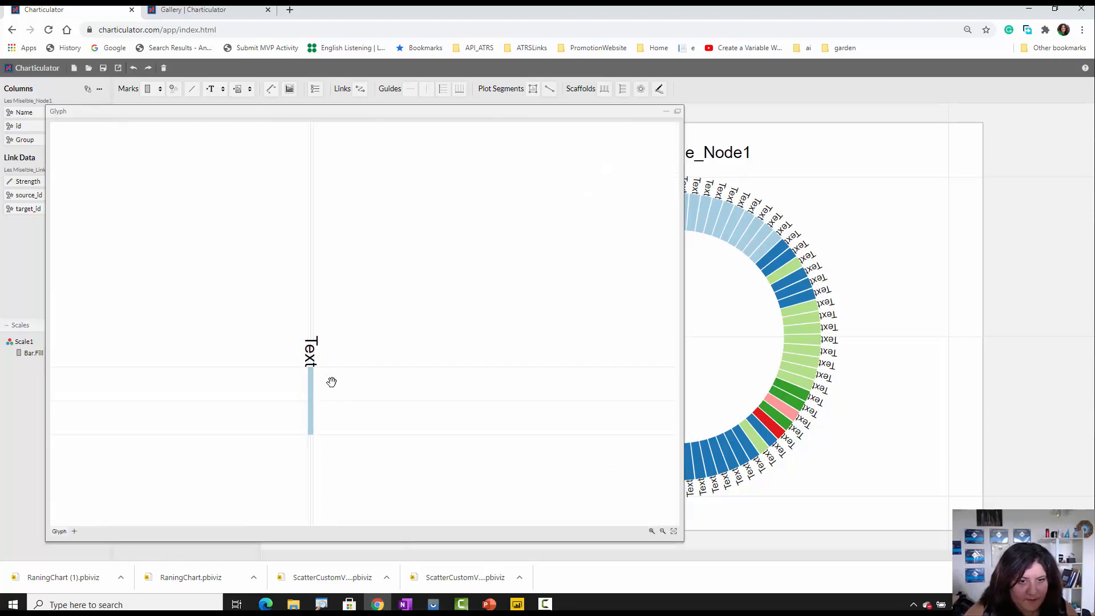
scroll(331, 382, "up", 1)
left_click(304, 319)
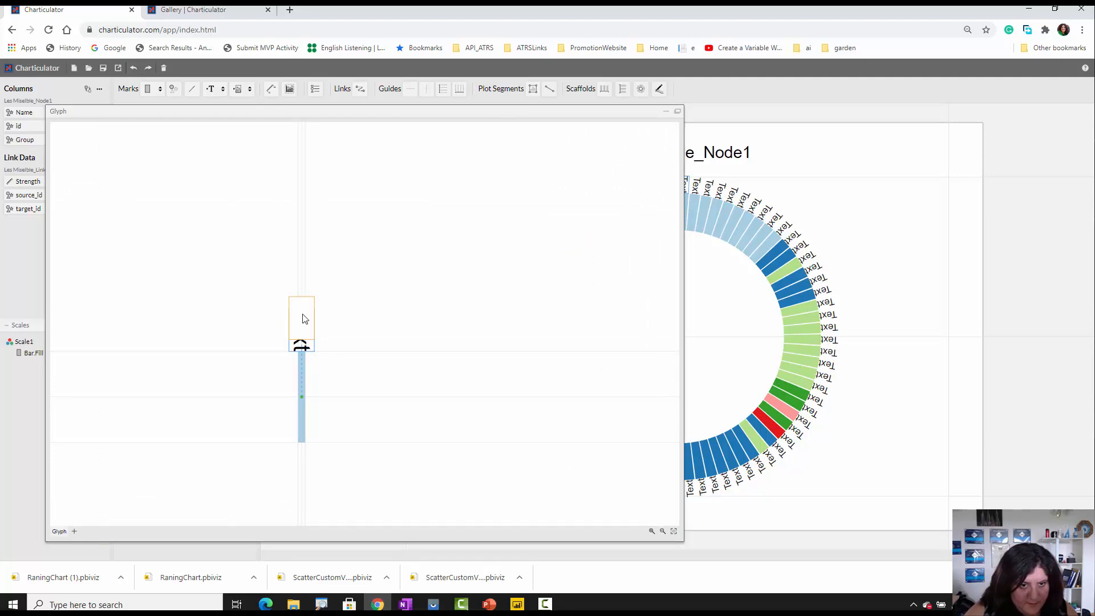
double_click(304, 319)
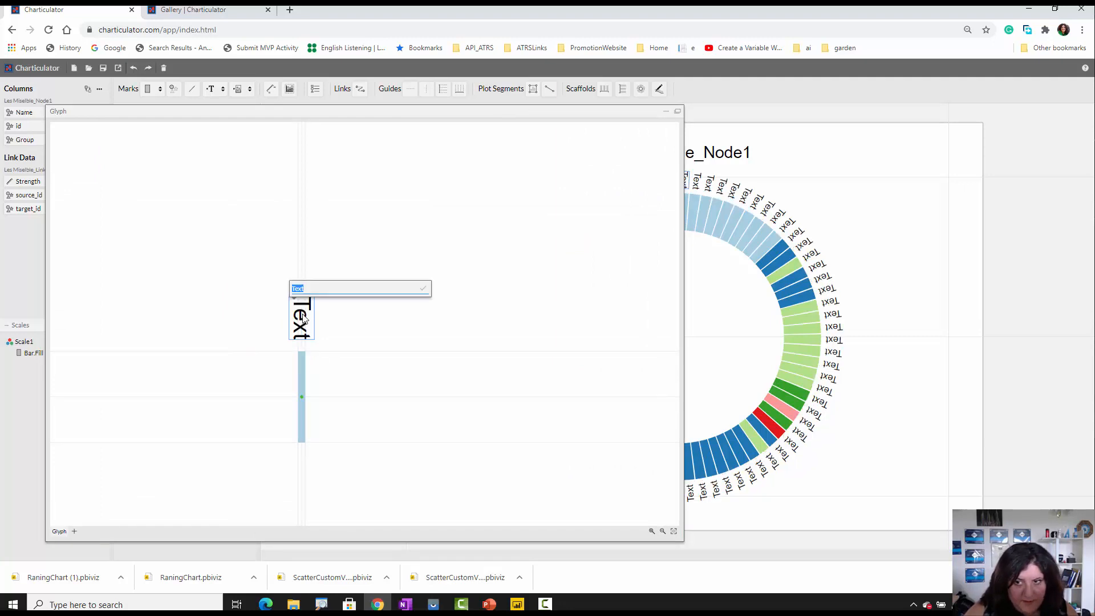
- Fit the glyph in its editor, dock the editor back, and rename the text mark as Character Name
left_click(674, 532)
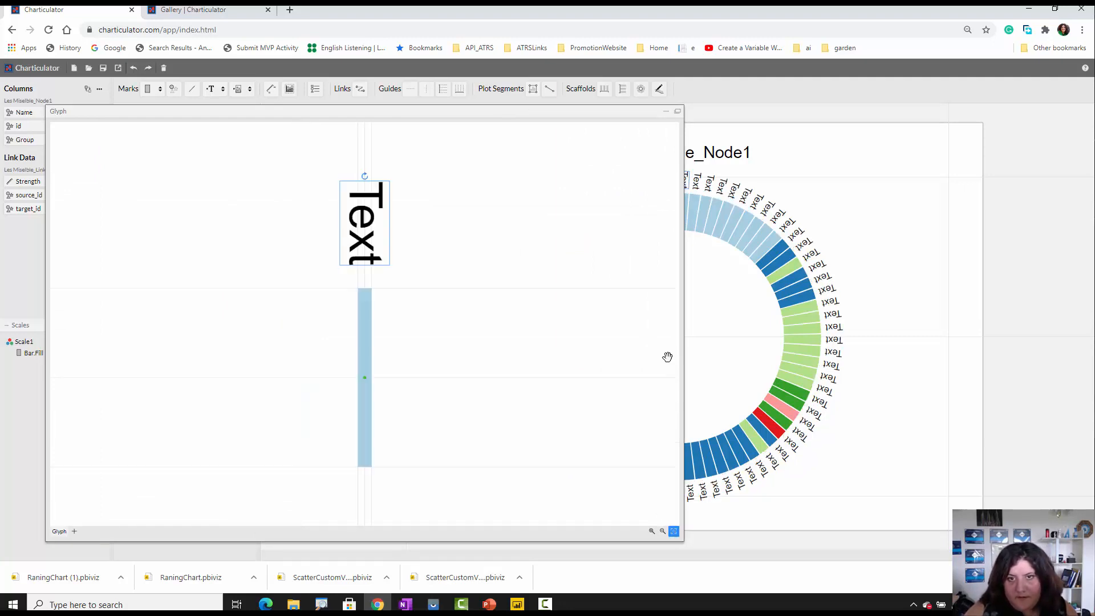
left_click(677, 111)
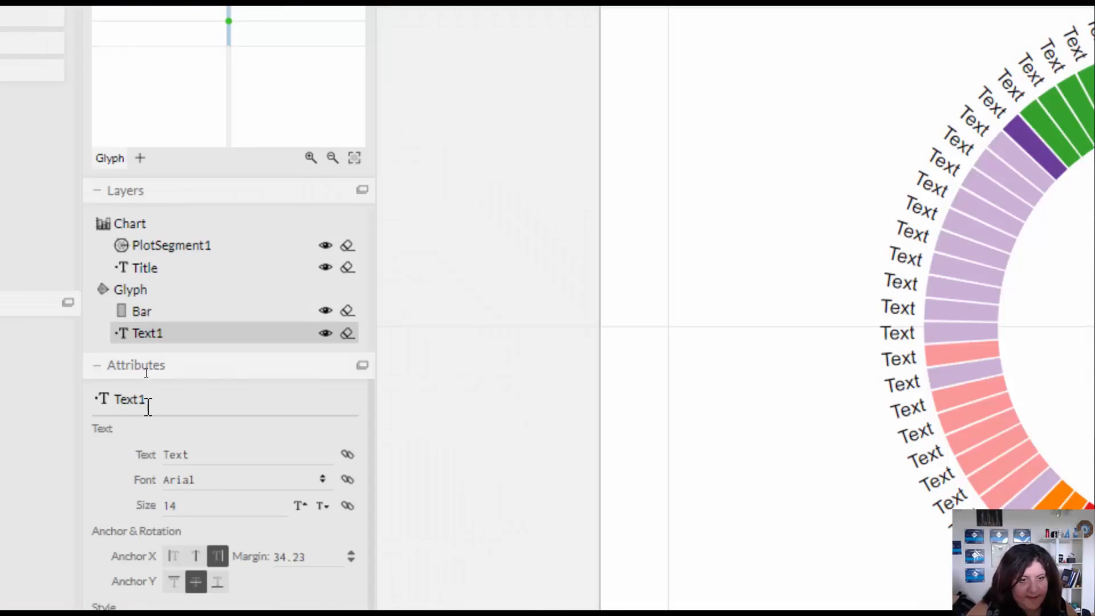
left_click(148, 399)
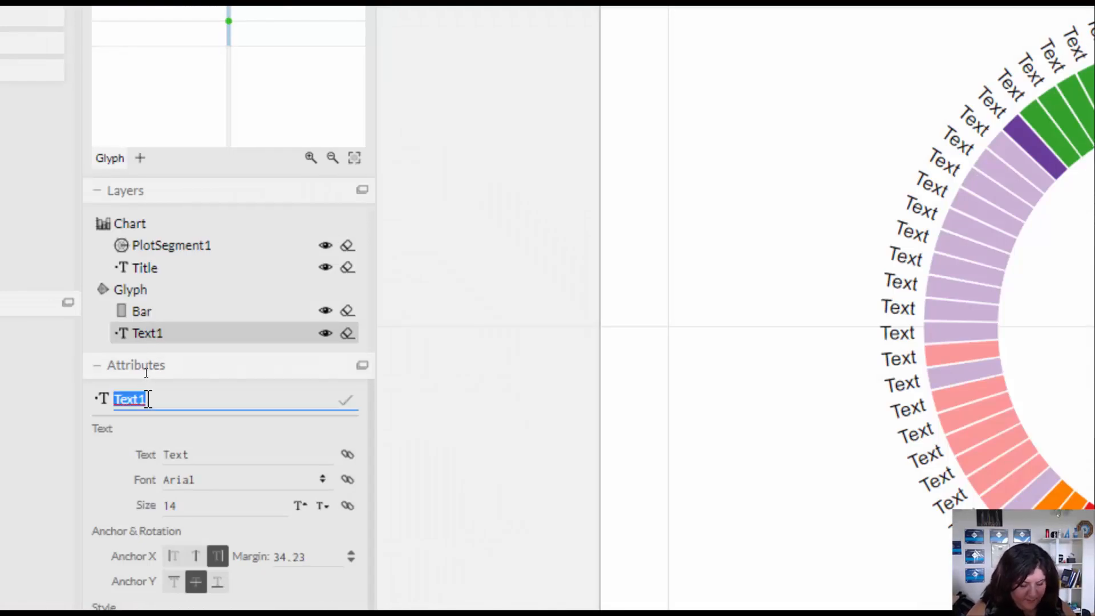
type("Character N")
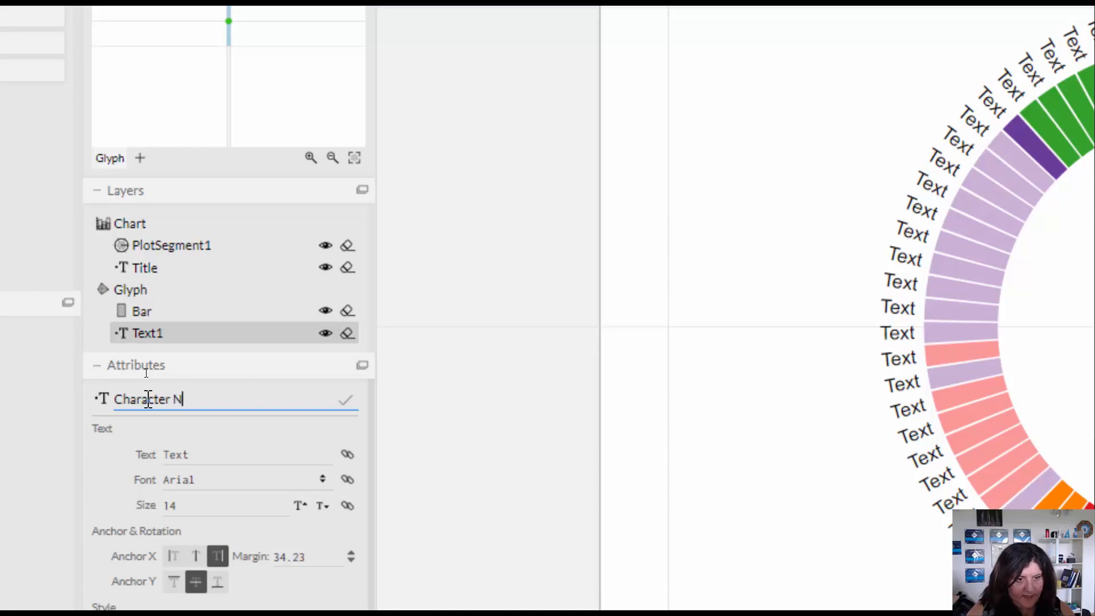
type("ame")
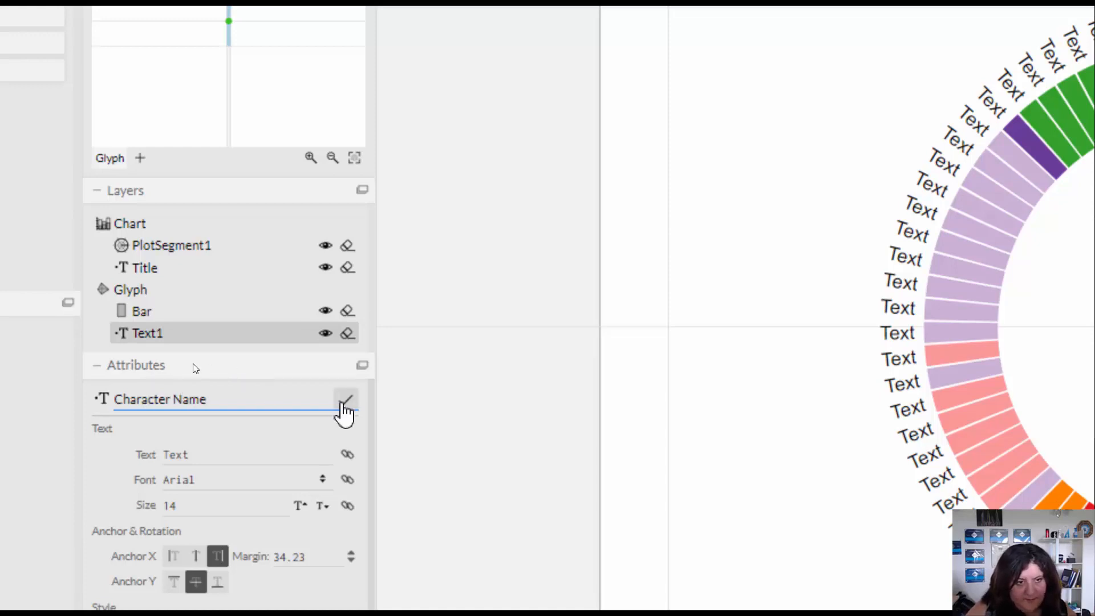
left_click(344, 412)
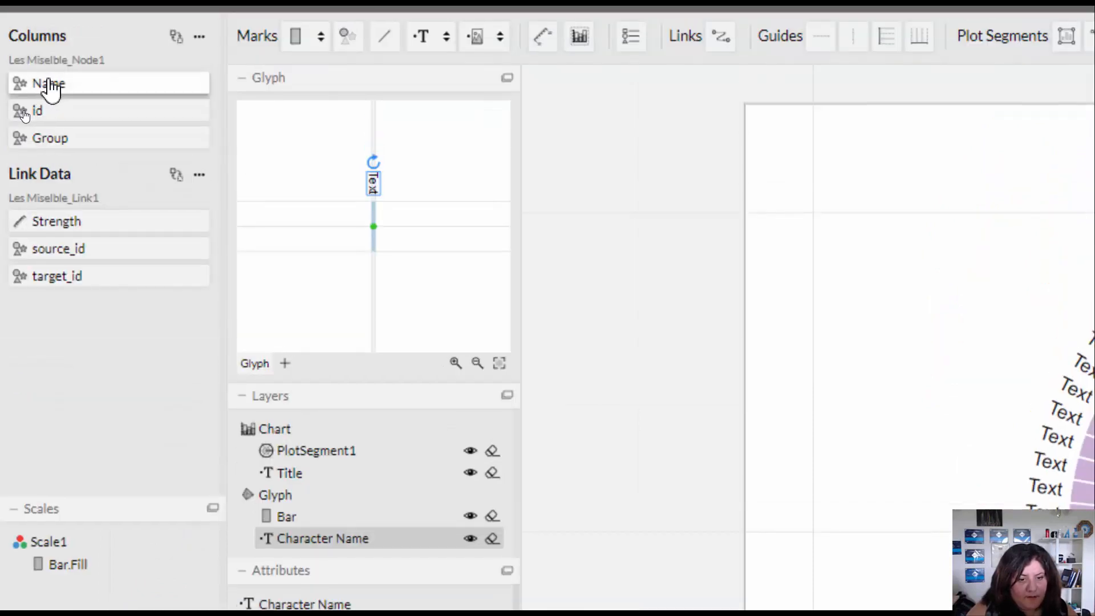
- Bind the Name column to the Character Name mark's text and reduce its font size to 10
left_click_drag(50, 87, 335, 521)
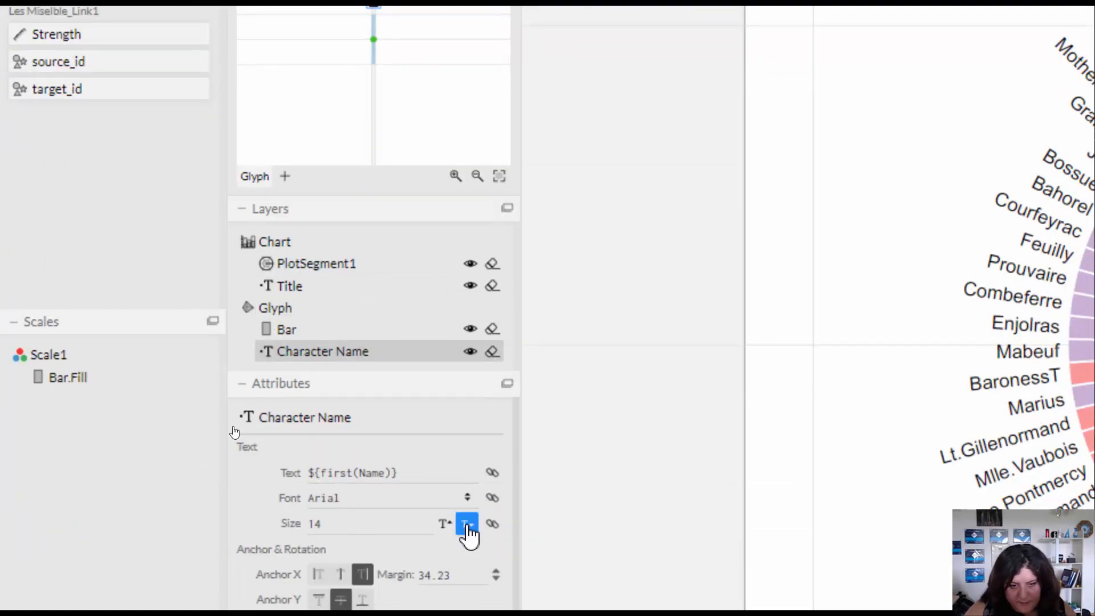
left_click(468, 526)
left_click(467, 526)
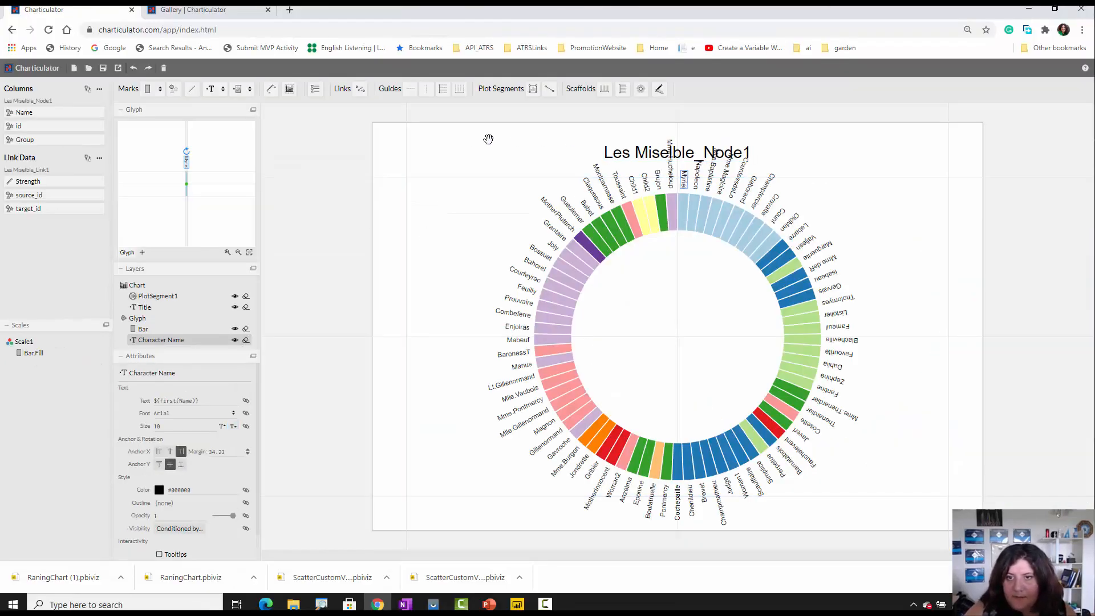
- Move the chart title to the upper left of the canvas and change it to "Les Miselble Relation Chart" at font size 20
left_click_drag(613, 153, 437, 147)
double_click(447, 148)
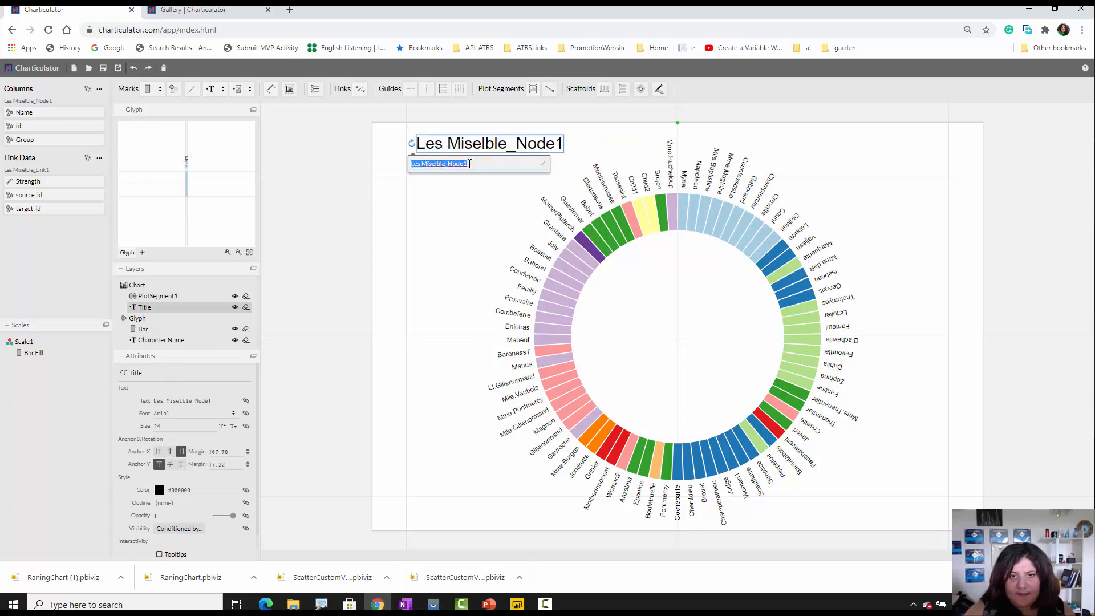
left_click(475, 165)
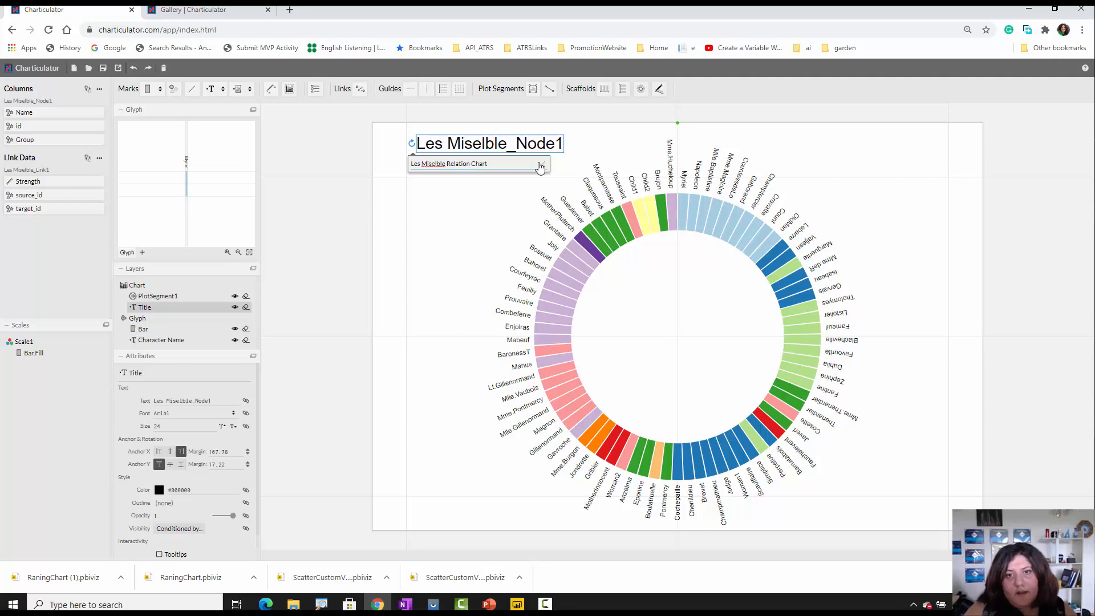
left_click(540, 165)
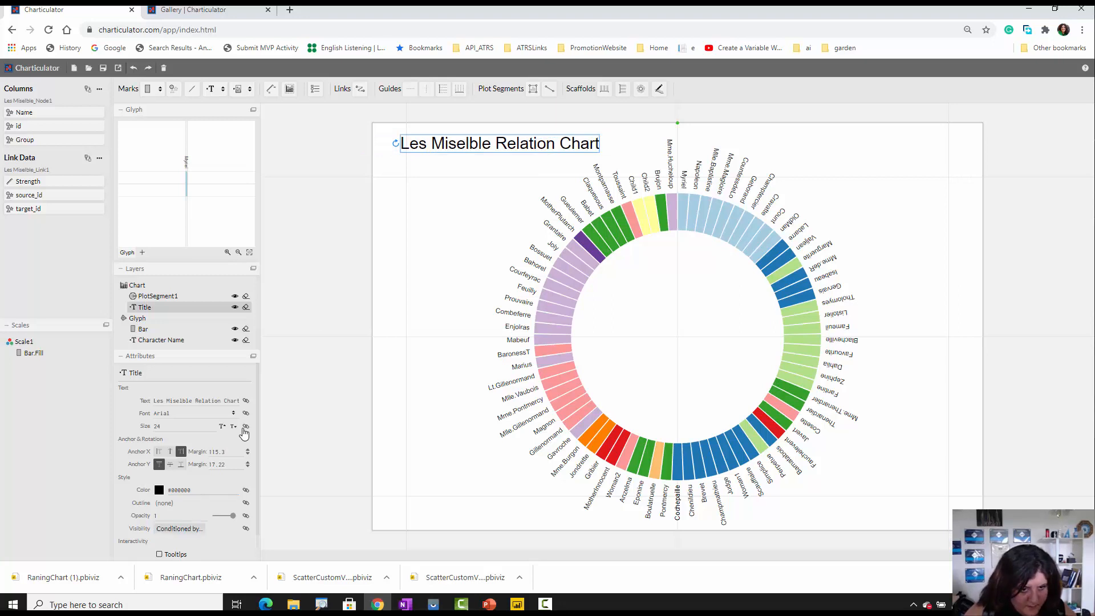
left_click(233, 427)
left_click(233, 426)
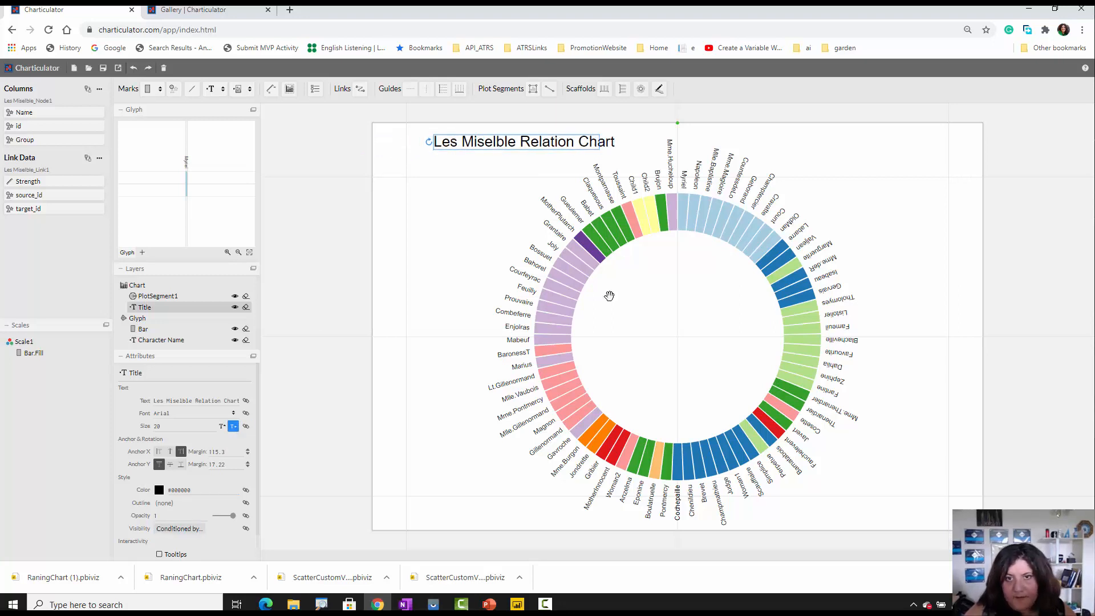
- Create line links by link data on the circular plot segment and set their line type to Arc
left_click(765, 317)
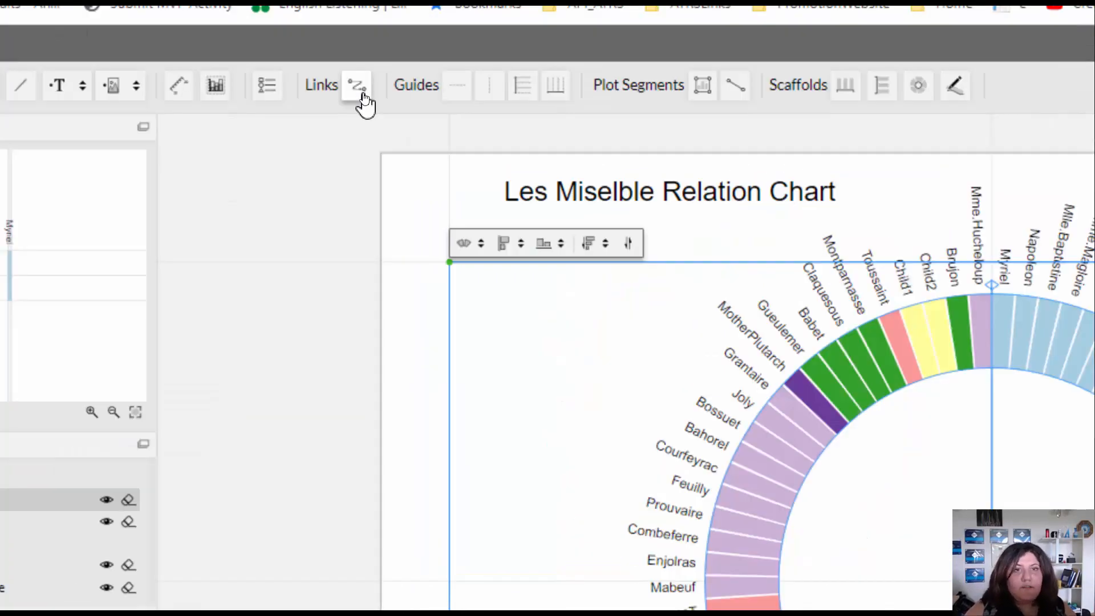
left_click(358, 87)
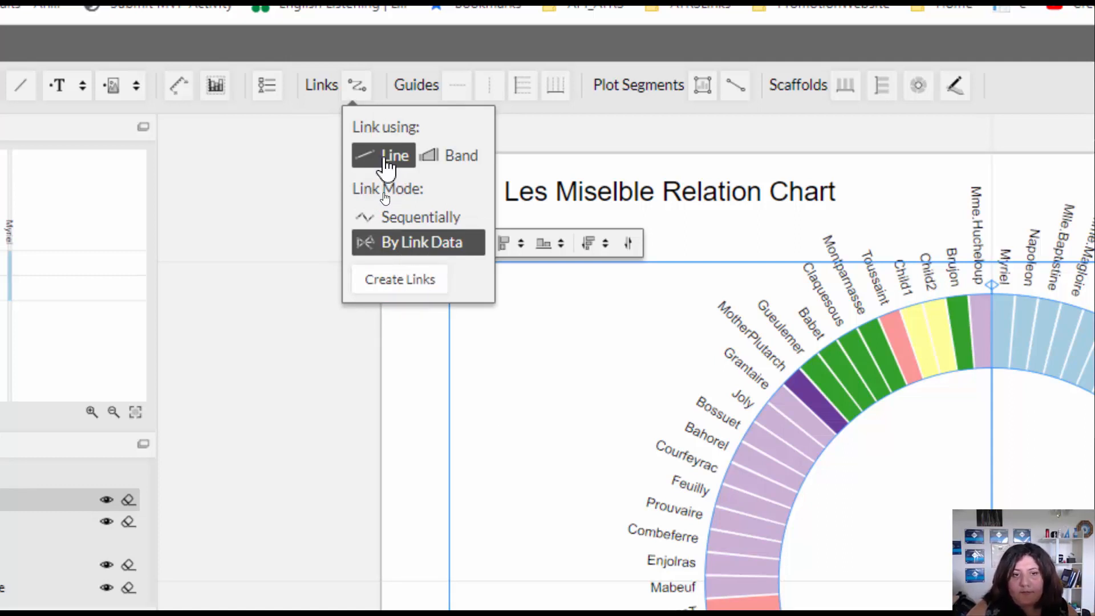
left_click(407, 283)
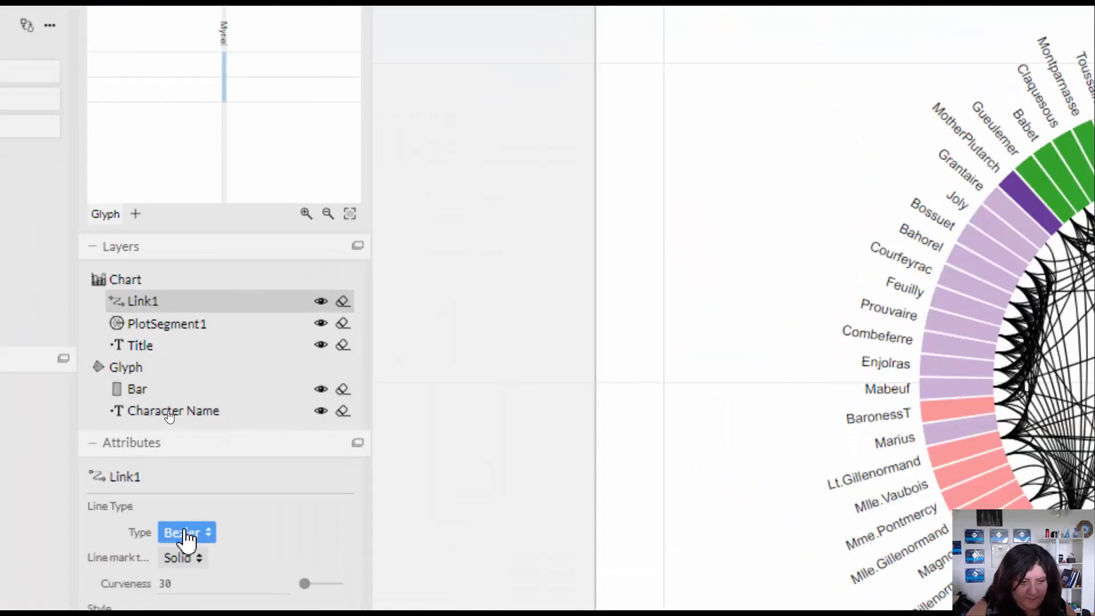
left_click(190, 520)
left_click(182, 488)
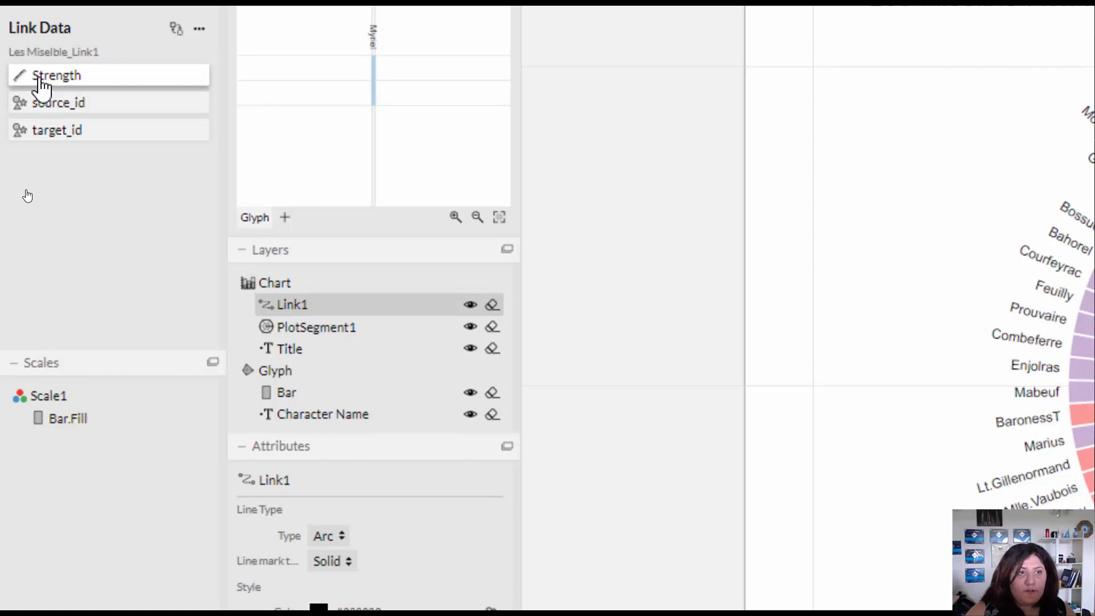
- Bind the Strength column to the links' line width and lower the links' opacity to 0.35
left_click_drag(43, 85, 340, 473)
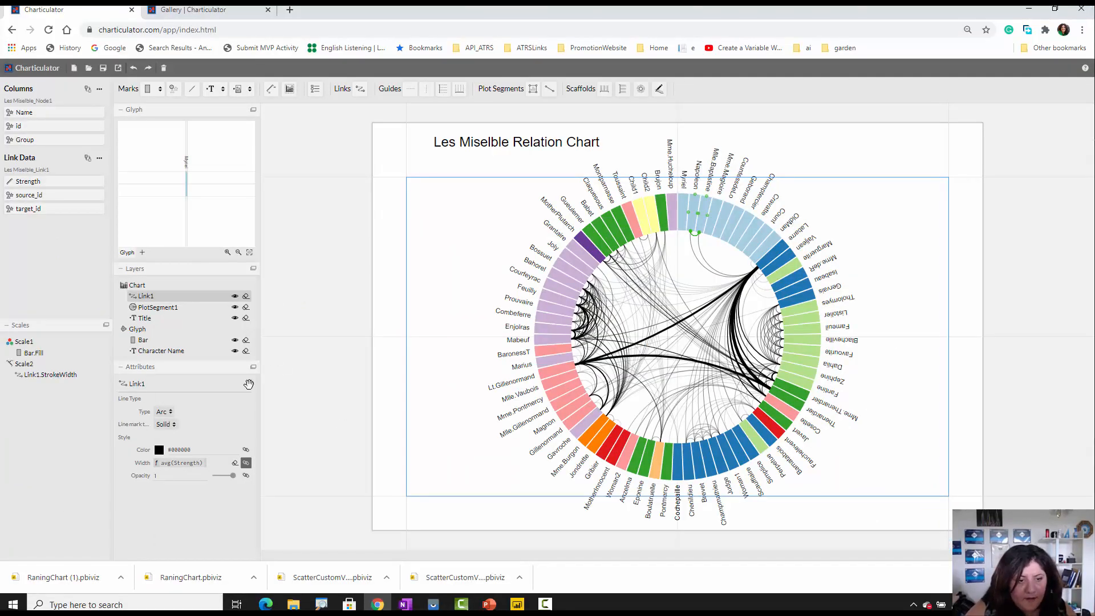
left_click_drag(233, 477, 219, 478)
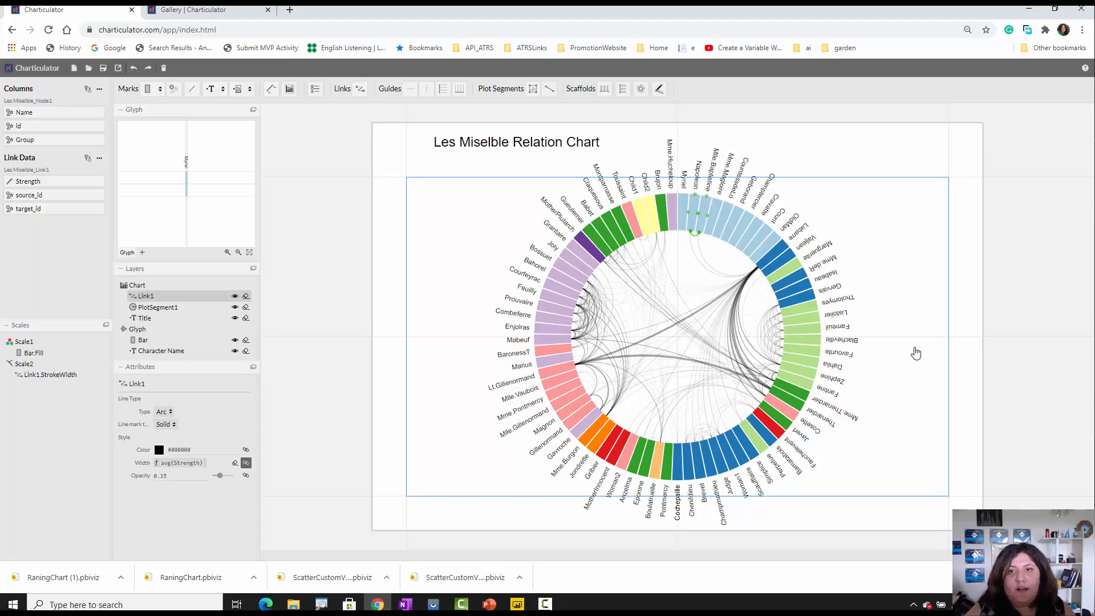
- Switch to the Charticulator gallery page and return to its beginning
left_click(194, 10)
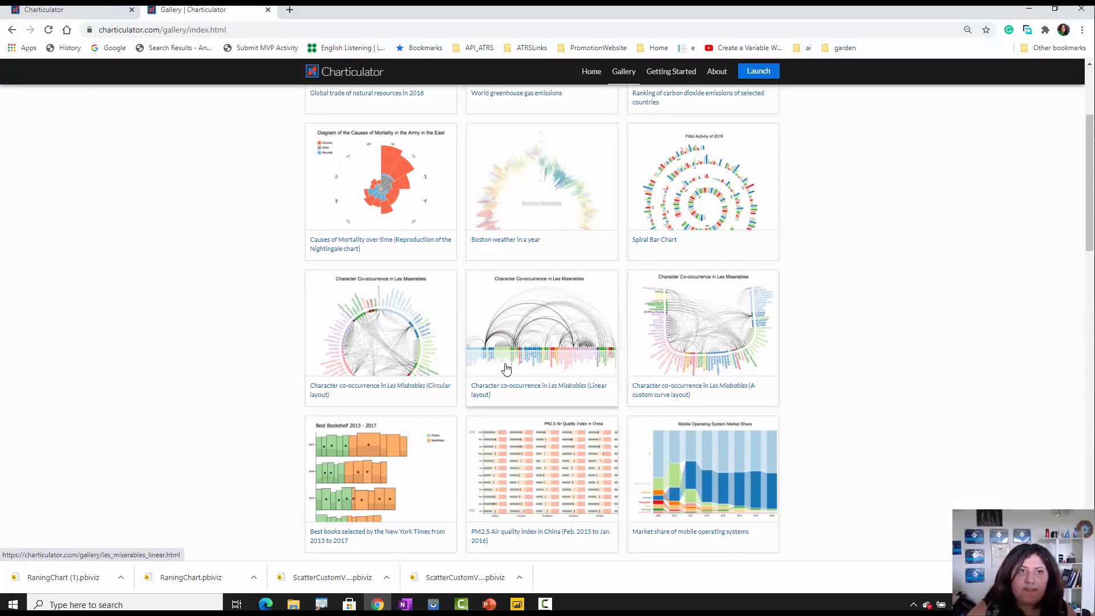
scroll(506, 368, "up", 8)
left_click(289, 9)
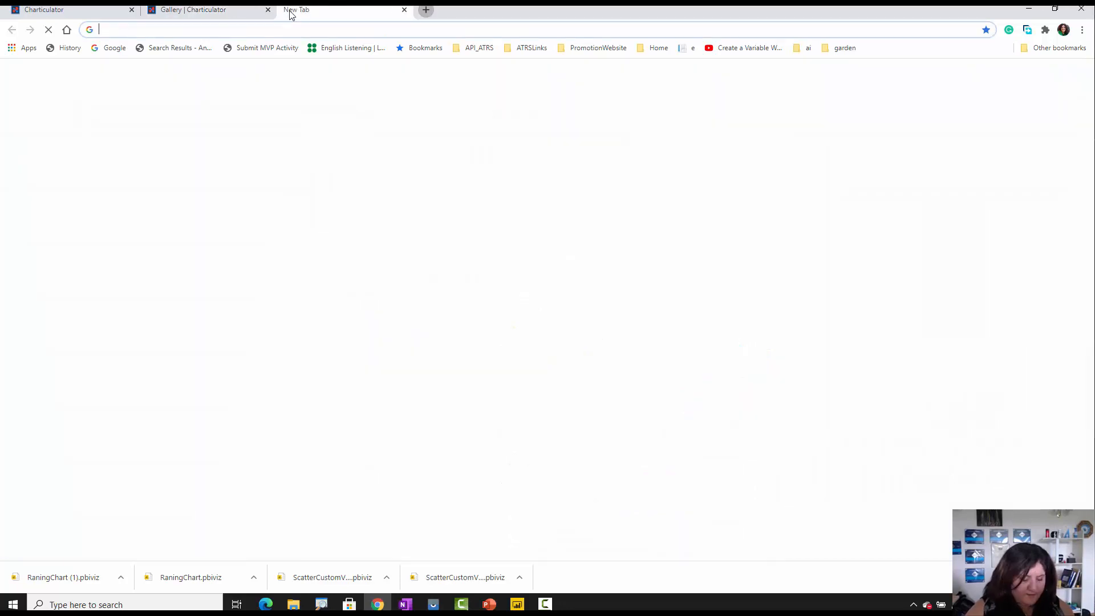
type("rad")
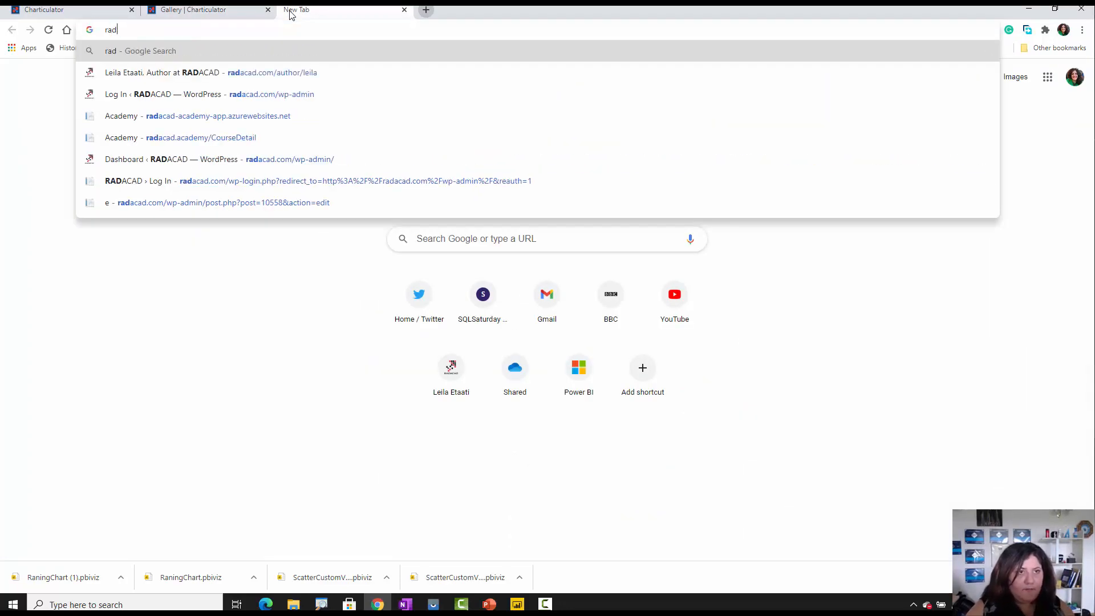
key("Escape")
left_click(240, 10)
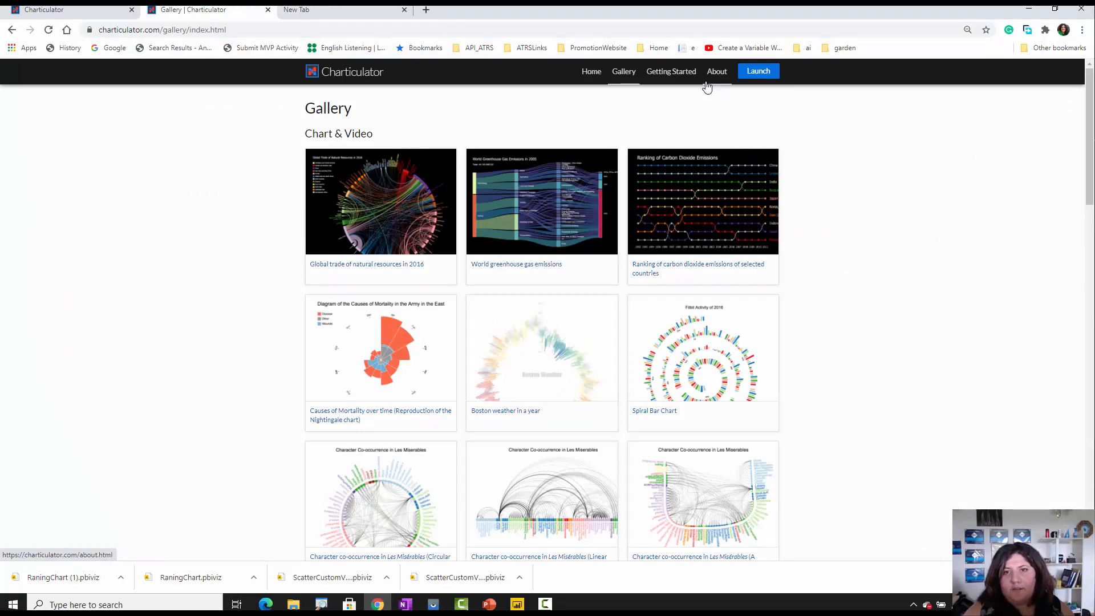
- Browse the example charts in the gallery's Chart & Video and Chart Only sections
scroll(656, 404, "down", 2)
scroll(659, 403, "down", 15)
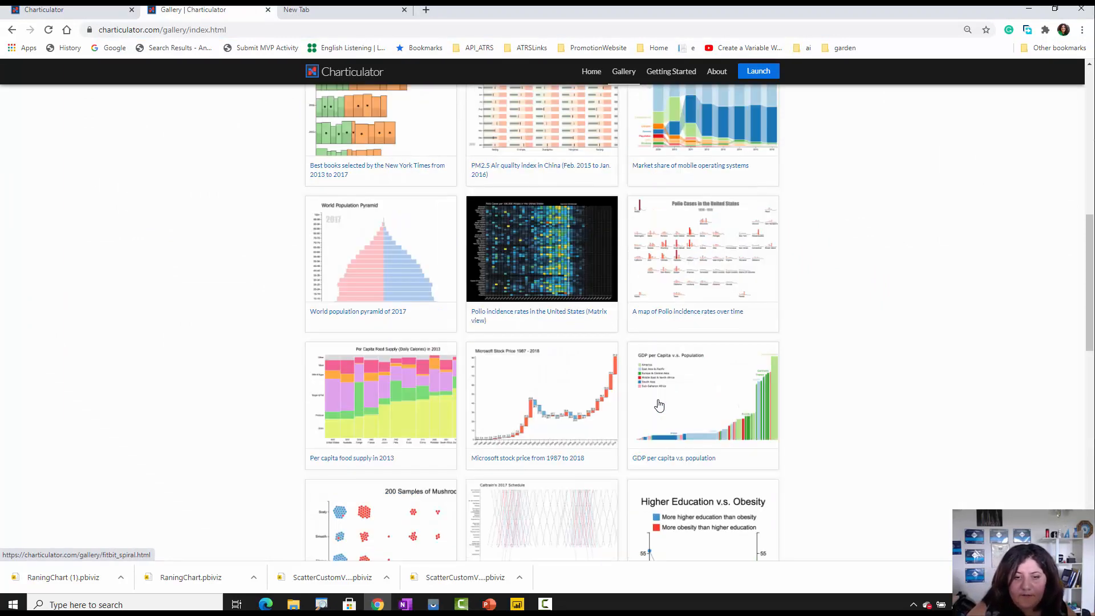
scroll(658, 404, "up", 3)
scroll(478, 200, "up", 4)
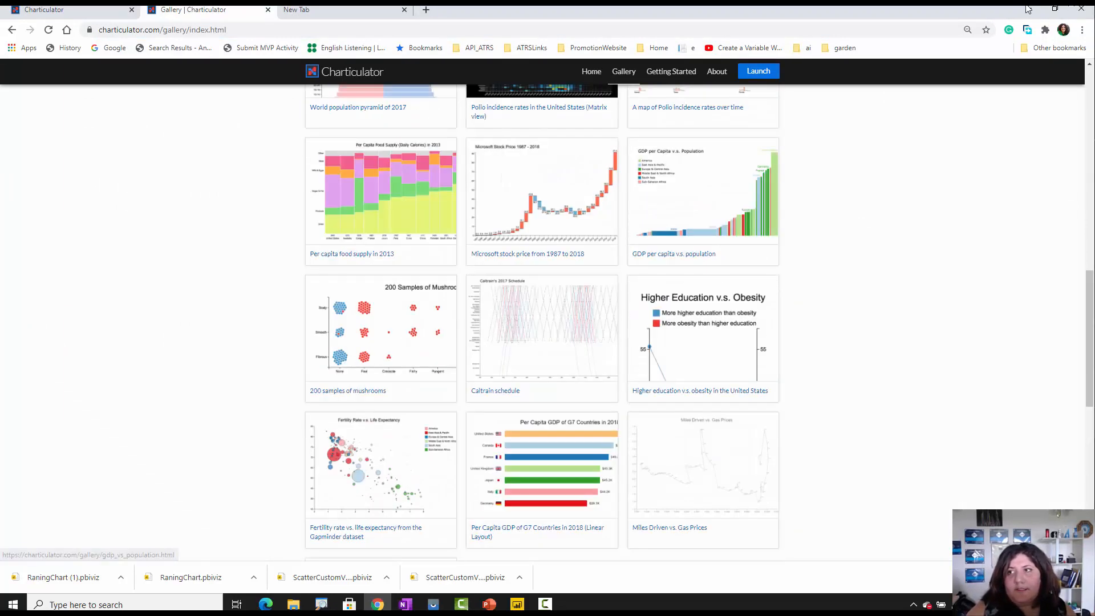
scroll(586, 214, "up", 4)
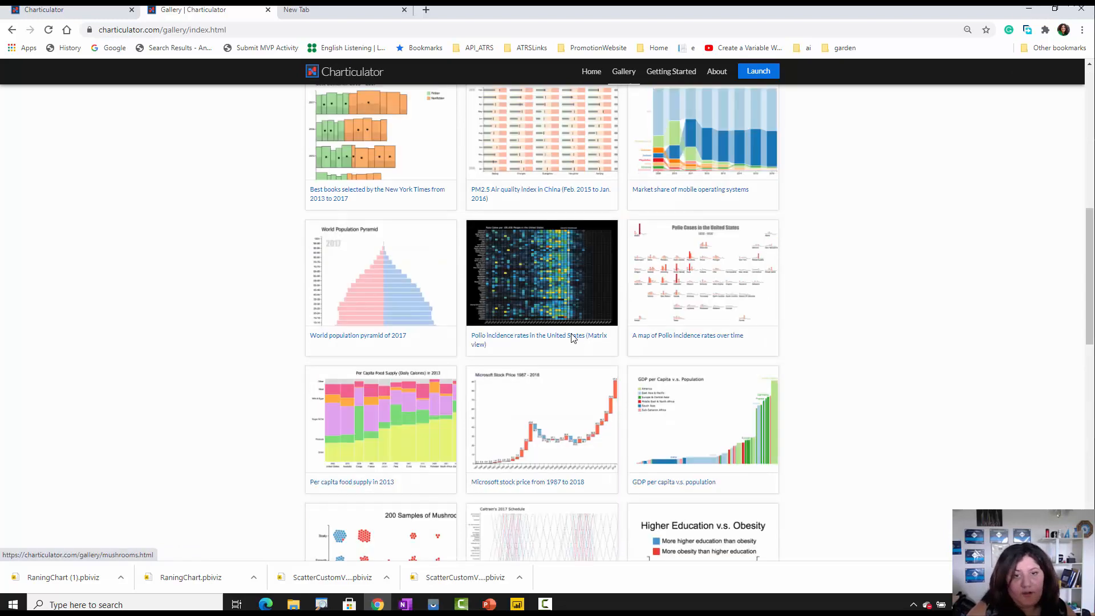
scroll(571, 409, "up", 7)
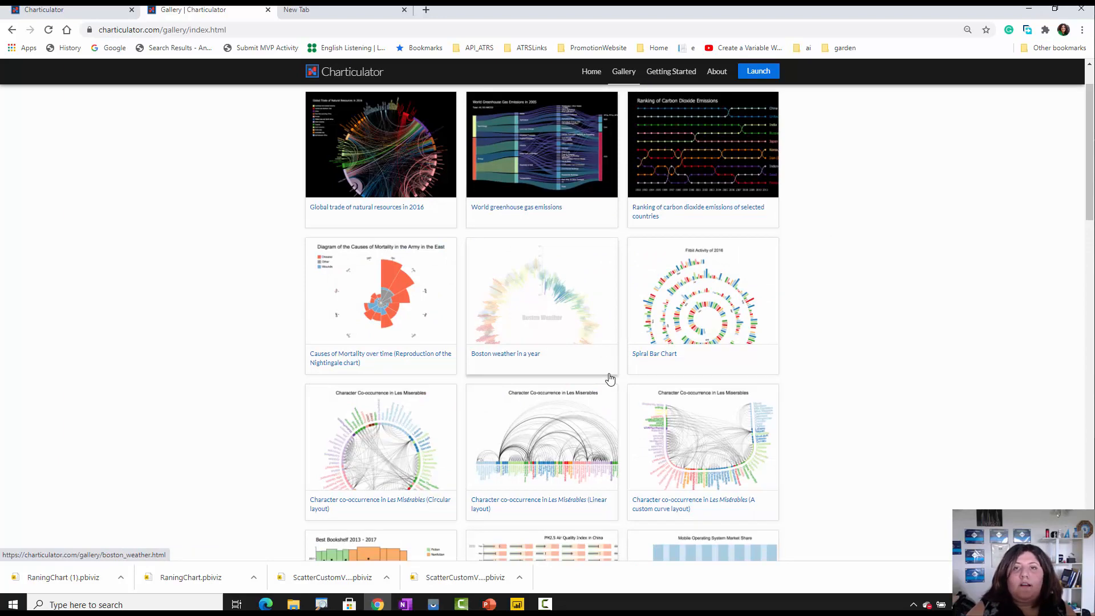
scroll(620, 425, "down", 3)
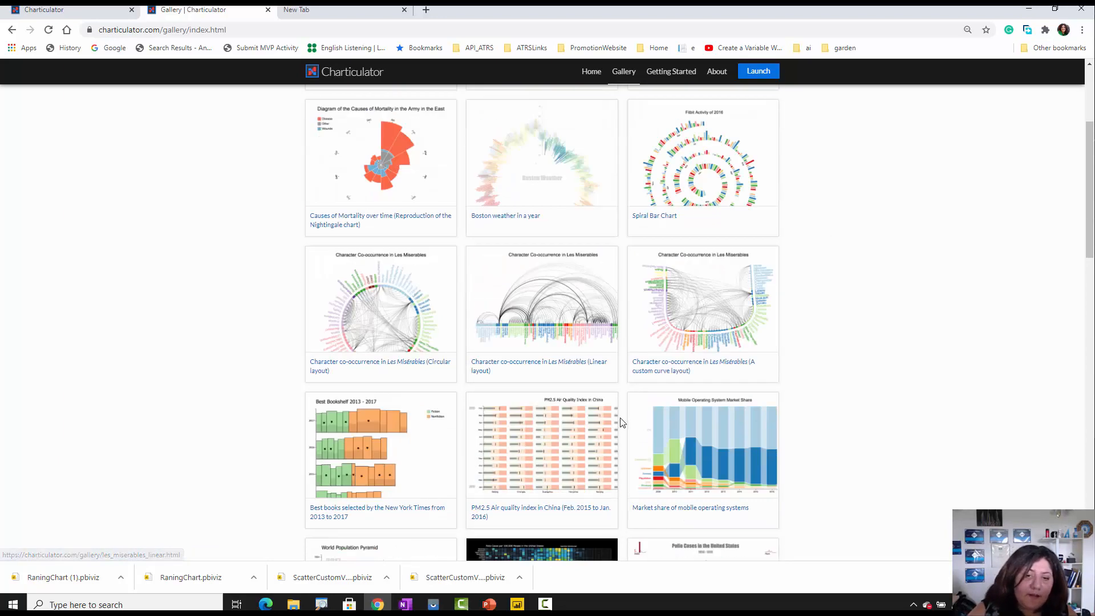
scroll(622, 422, "down", 20)
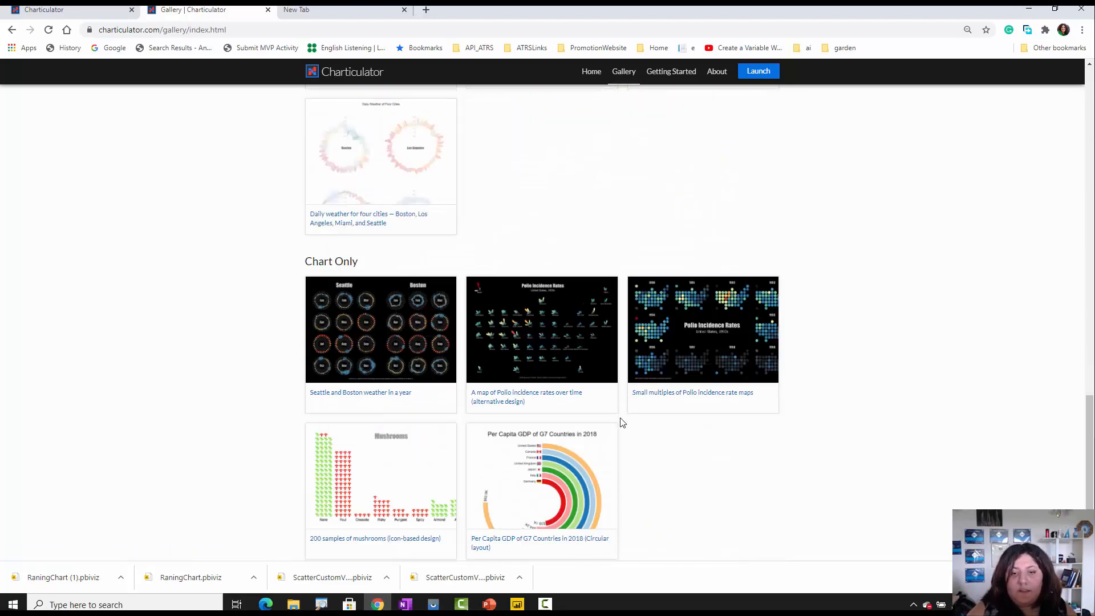
scroll(622, 422, "up", 18)
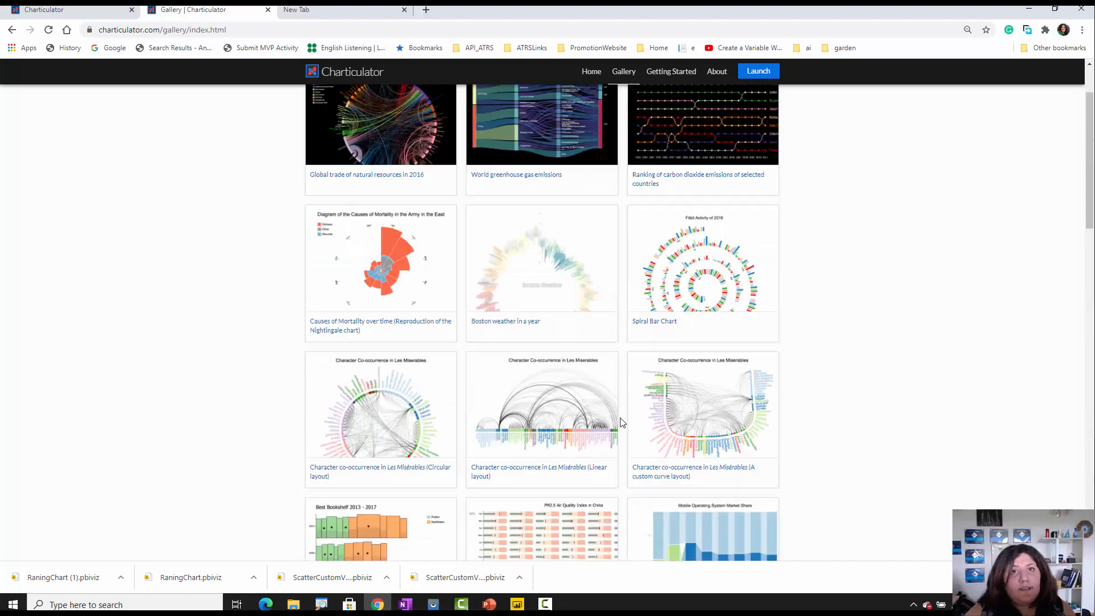
scroll(621, 422, "up", 3)
- Switch to Power BI Desktop, slightly enlarge the Ranking Chart Power BI visual, and show its formatting options
left_click(517, 604)
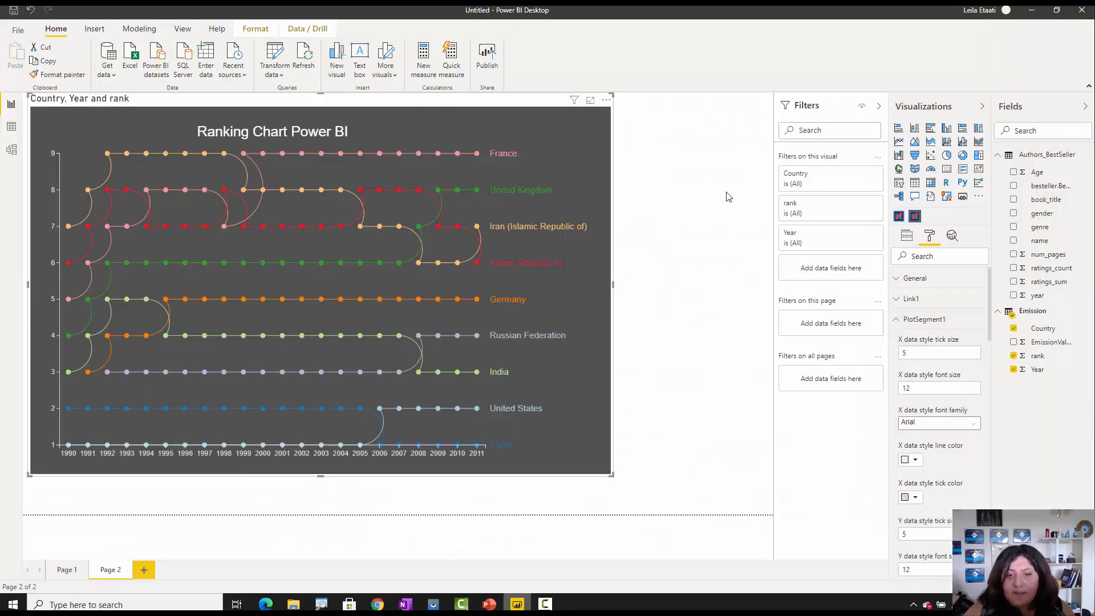
left_click(729, 197)
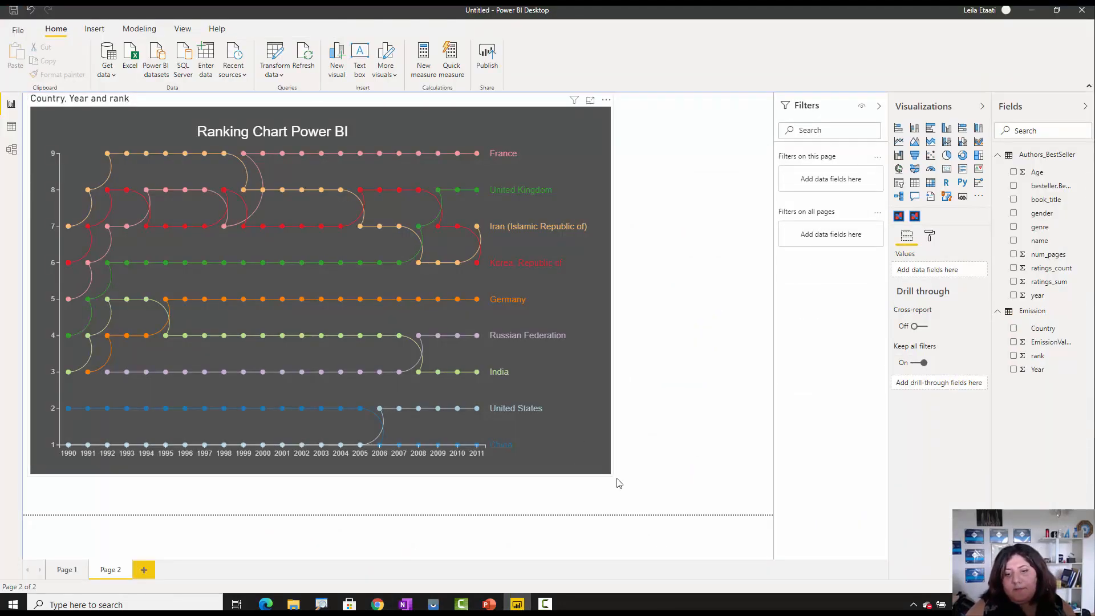
left_click_drag(610, 475, 637, 496)
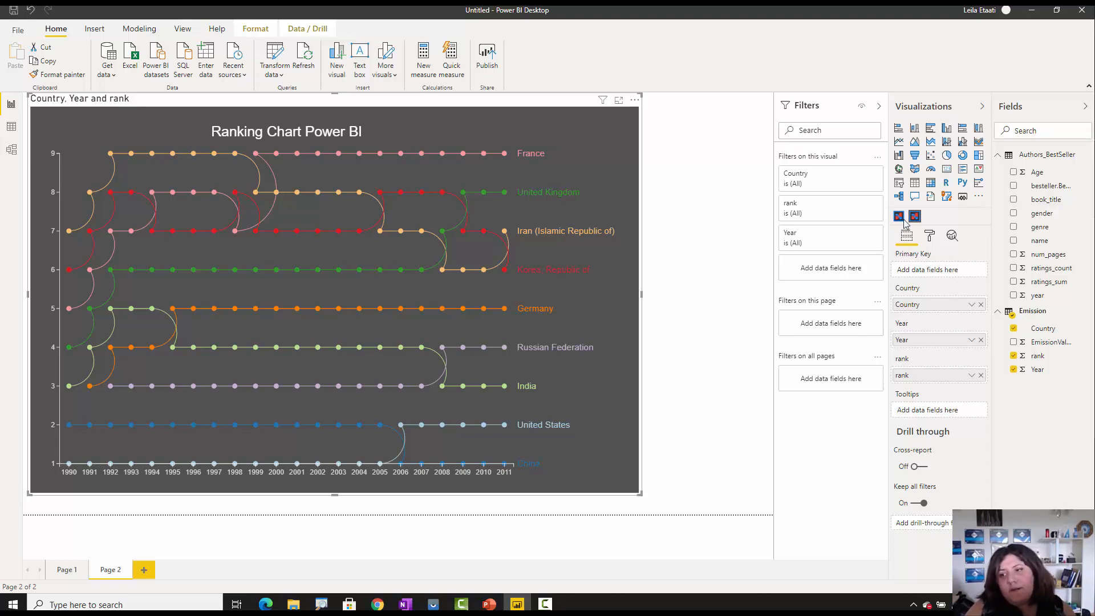
left_click(930, 239)
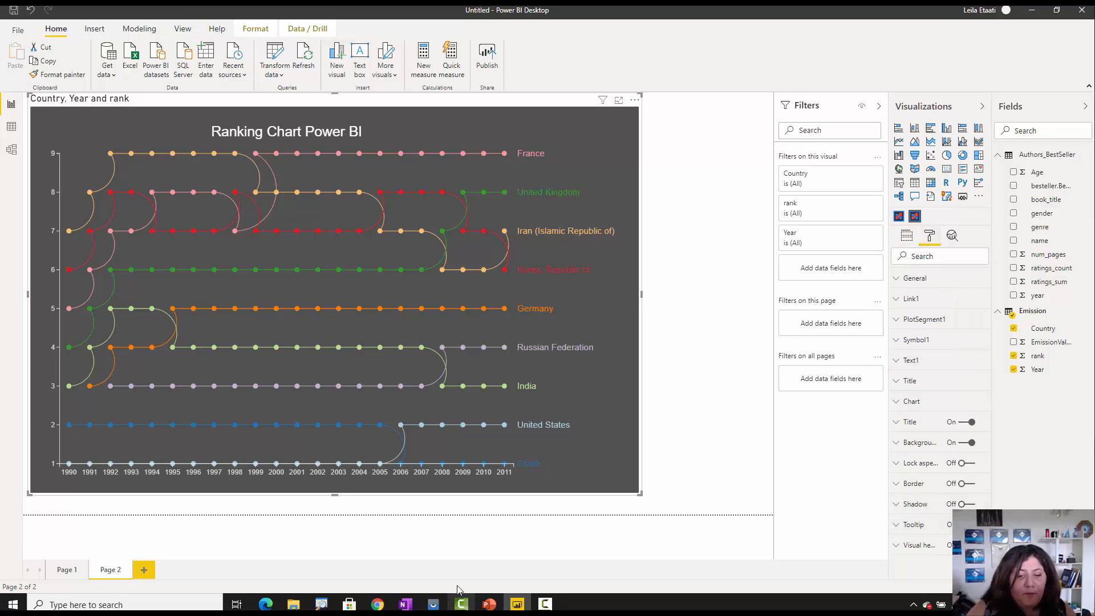
- Switch back to Chrome and show the Les Miselble Relation Chart in the Charticulator editor
left_click(377, 603)
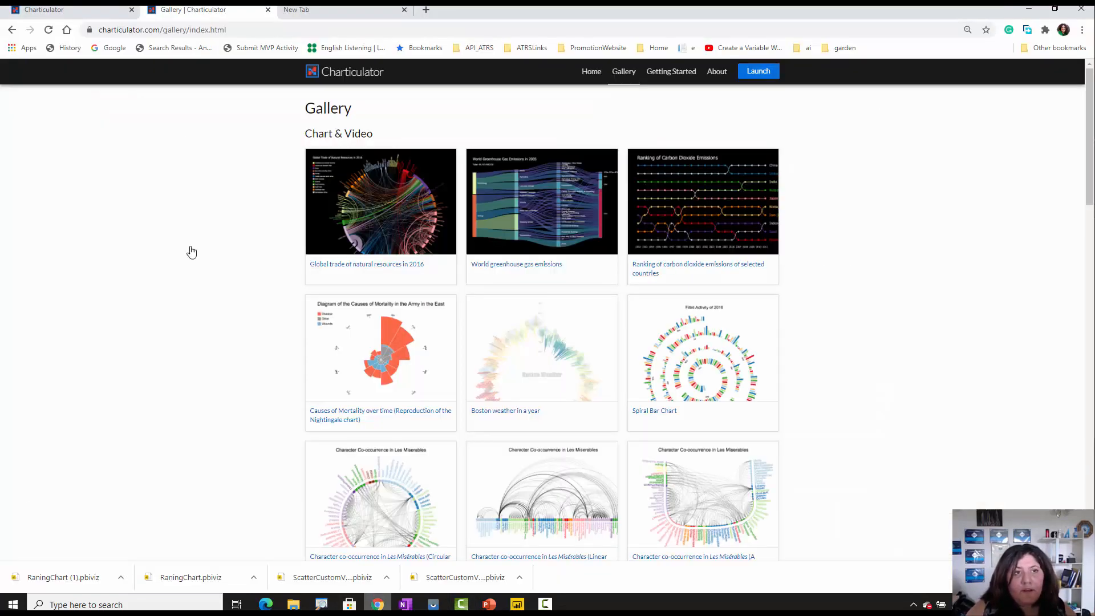
left_click(96, 10)
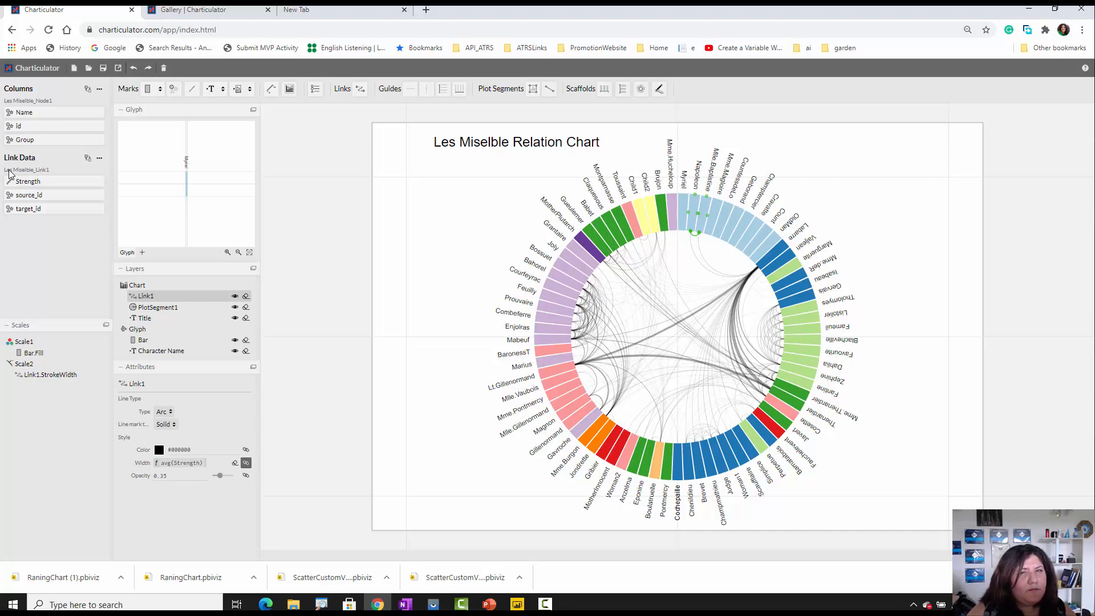
- Check the Ranking Chart in Power BI Desktop, return to Chrome, and open the saved bullet Chart2007 chart in Charticulator
left_click(518, 604)
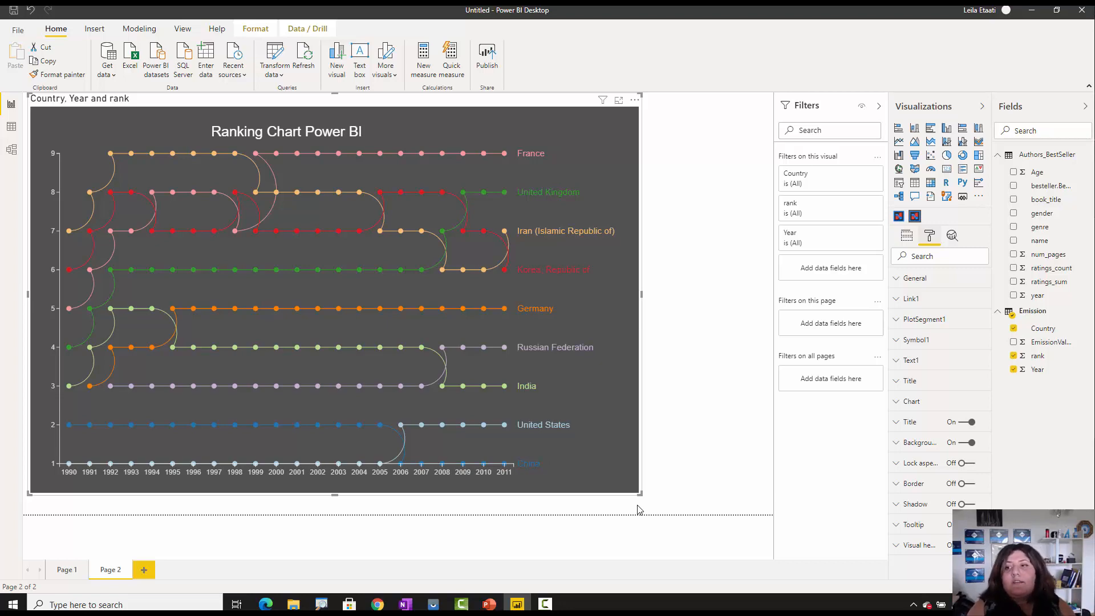
left_click(378, 604)
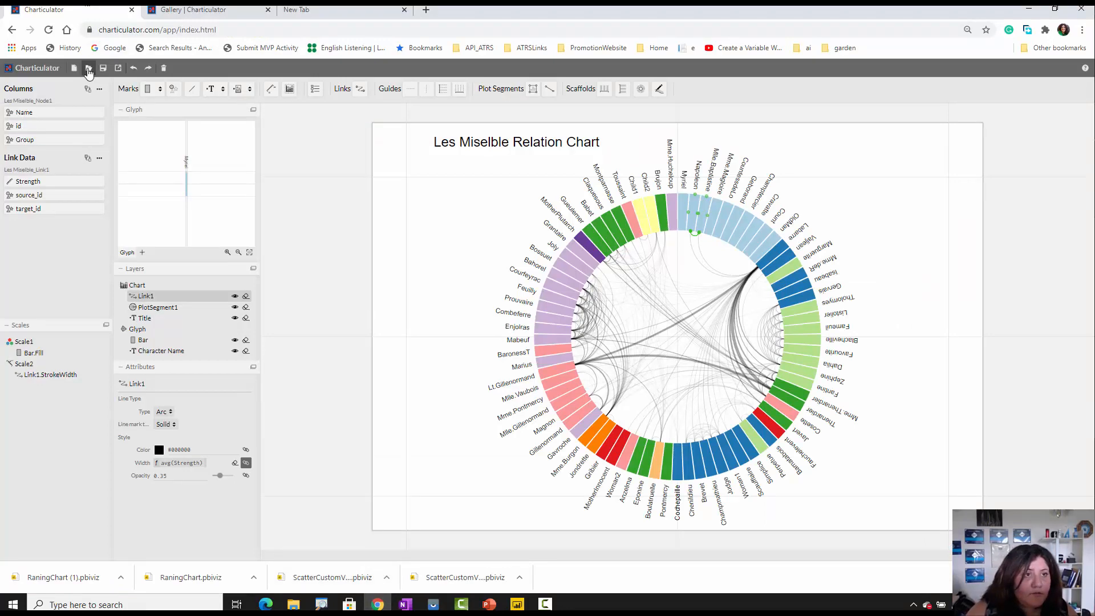
left_click(88, 67)
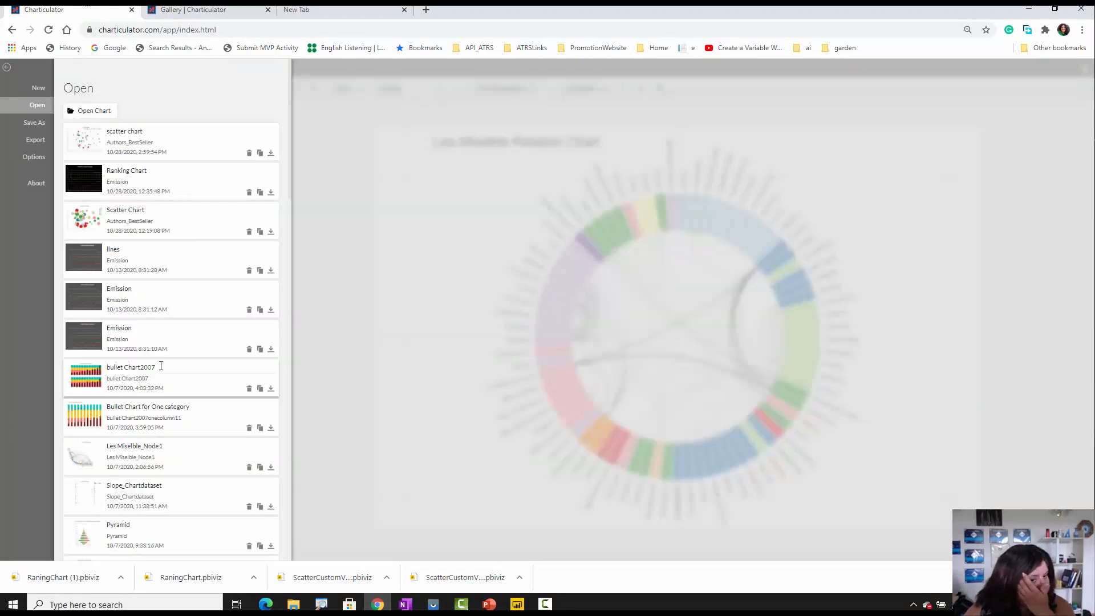
left_click(112, 386)
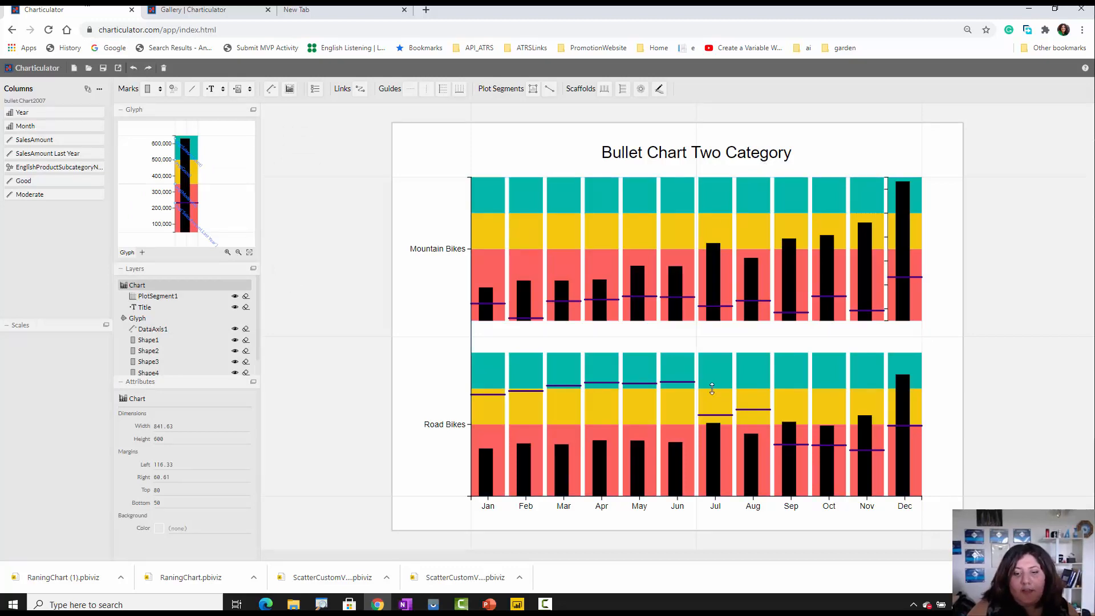
- Switch to Power BI Desktop, list all AppSource visuals, and view the Bullet Chart visual's details and preview images
left_click(518, 604)
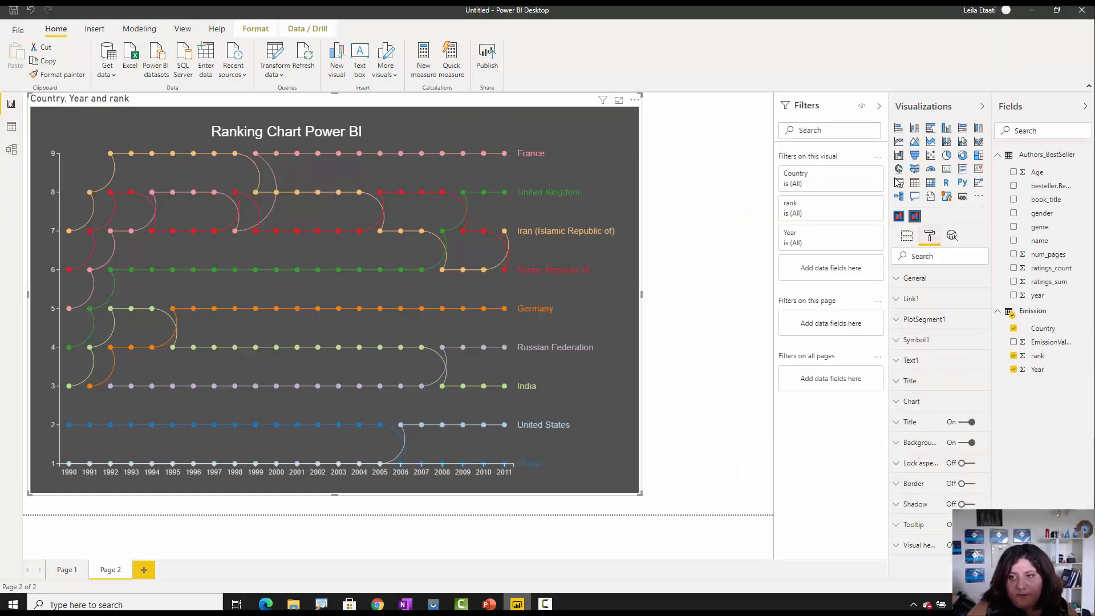
left_click(980, 199)
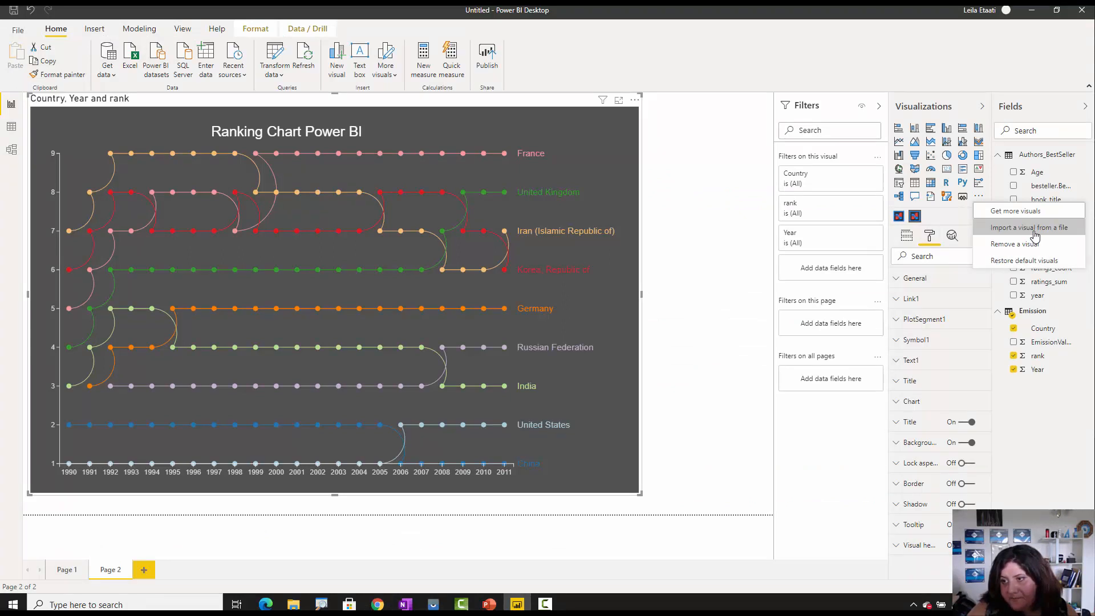
left_click(1029, 216)
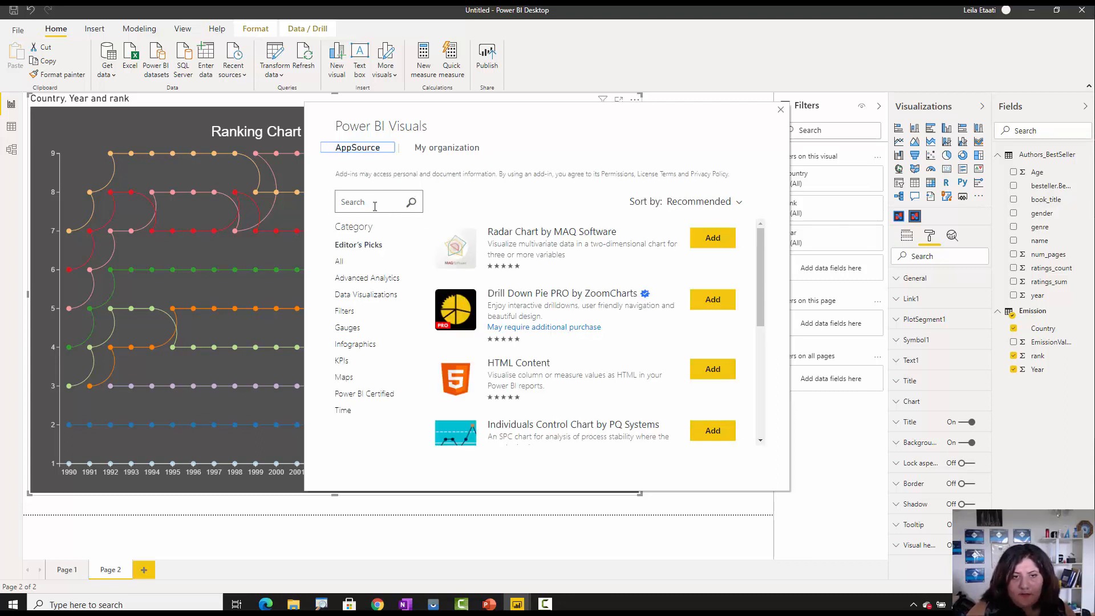
left_click(374, 205)
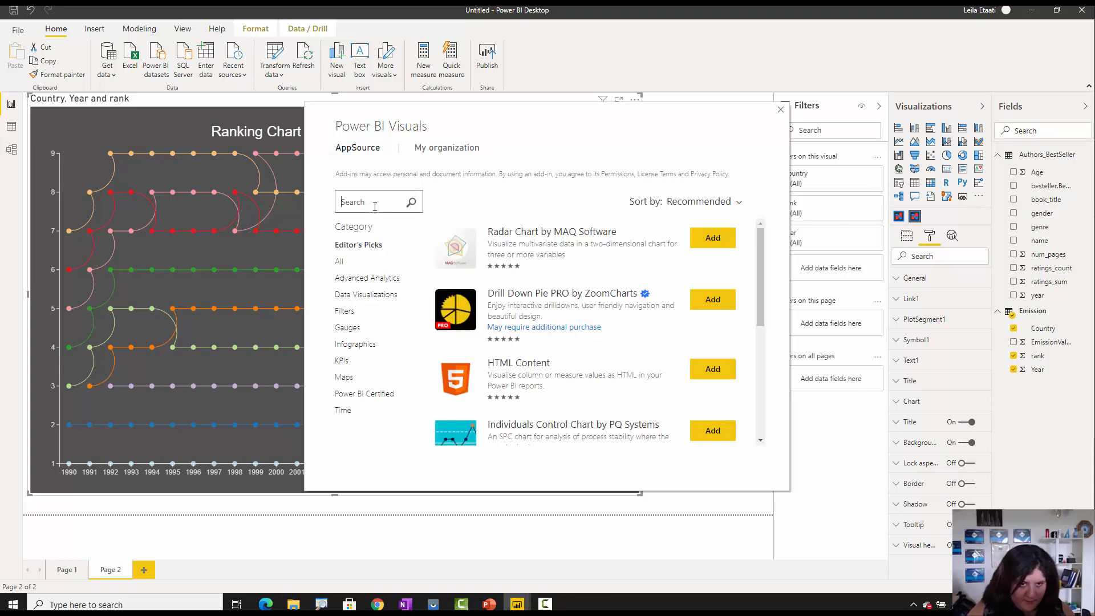
left_click(345, 262)
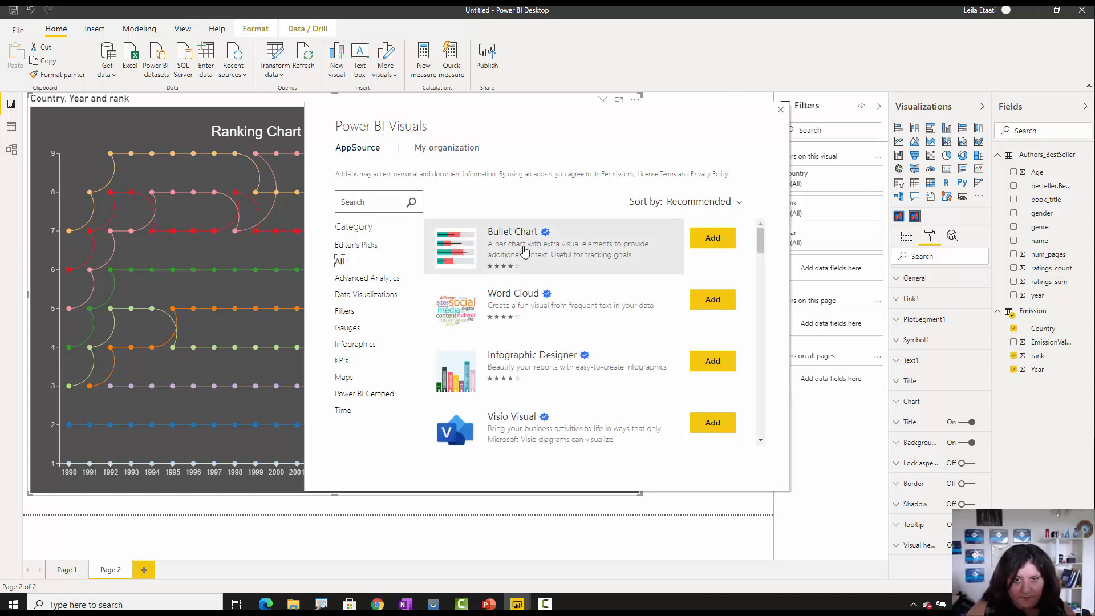
left_click(524, 251)
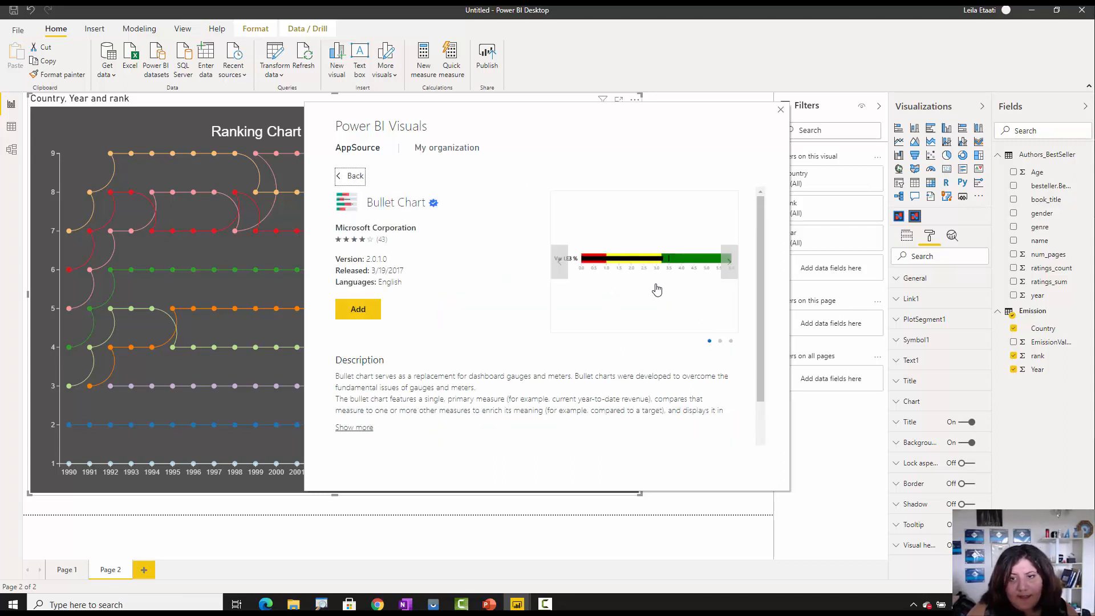
left_click(731, 266)
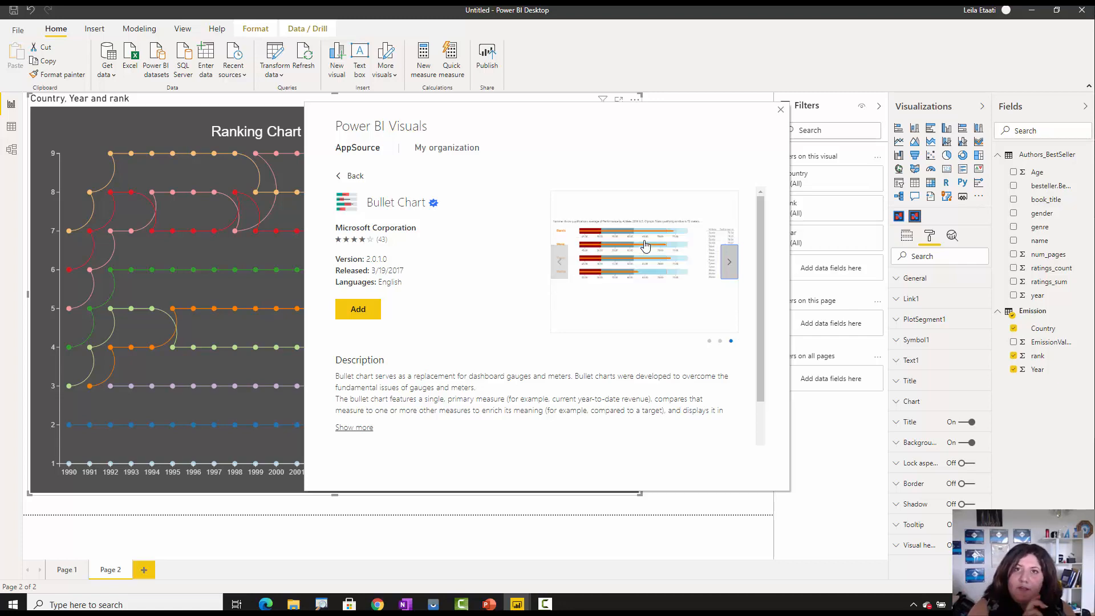
- Switch back to Chrome and view the bullet Chart2007 data table in Charticulator, closing it when done
left_click(377, 604)
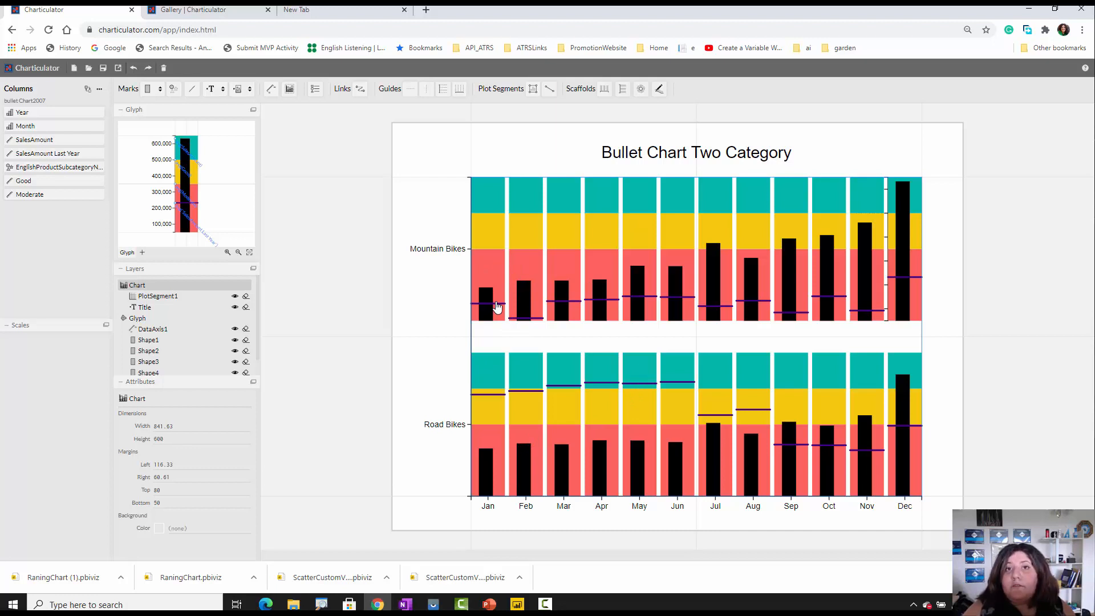
left_click(99, 90)
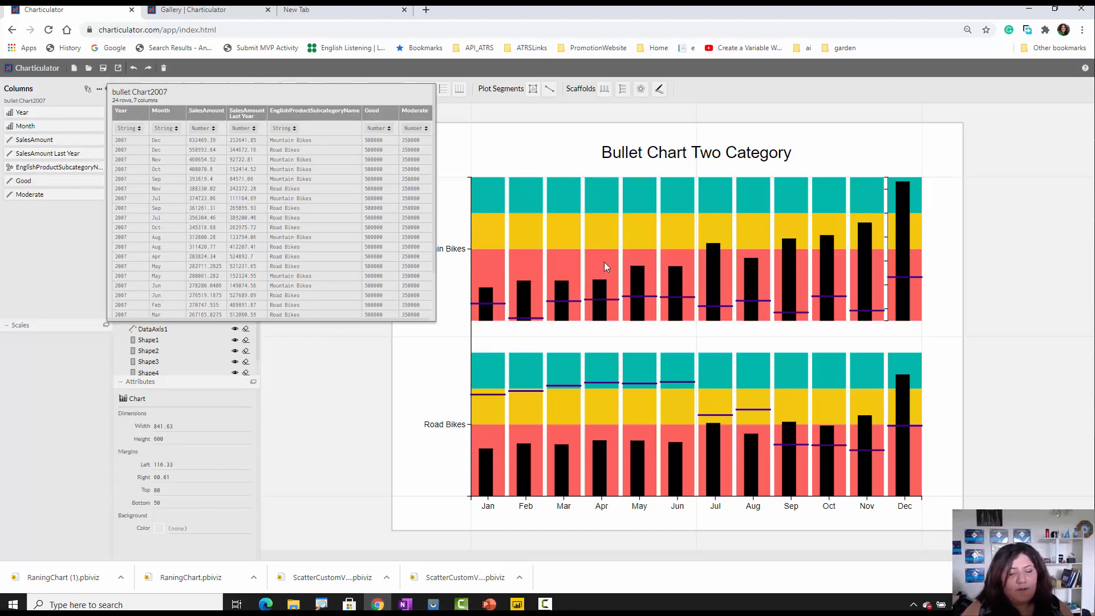
left_click(711, 246)
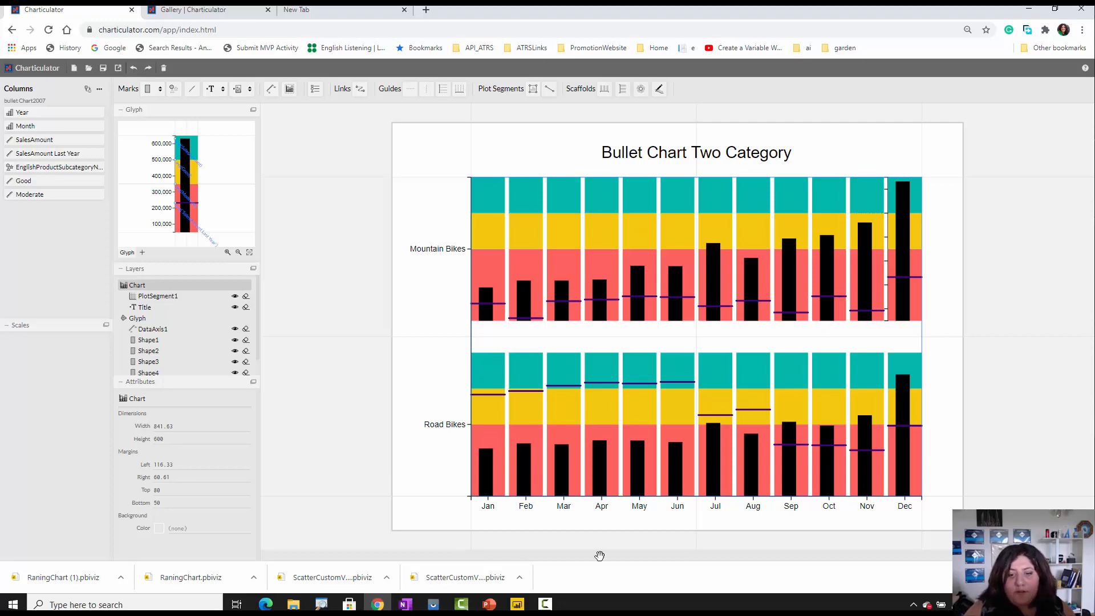
- Return to Power BI Desktop, leave the Bullet Chart details, browse the list of all AppSource visuals, and close the Power BI Visuals dialog
left_click(516, 605)
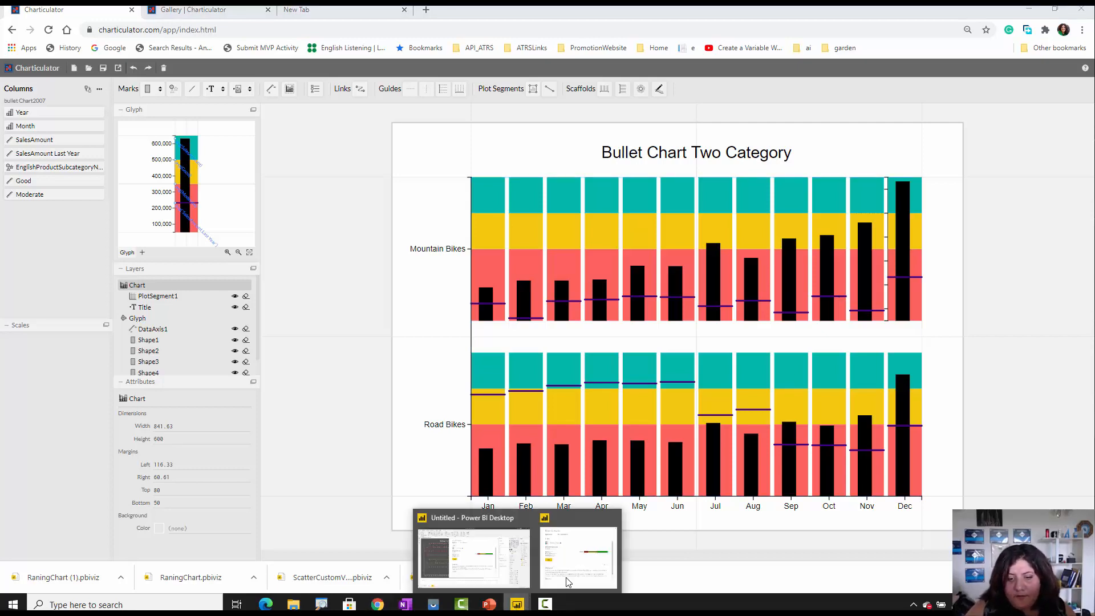
left_click(508, 568)
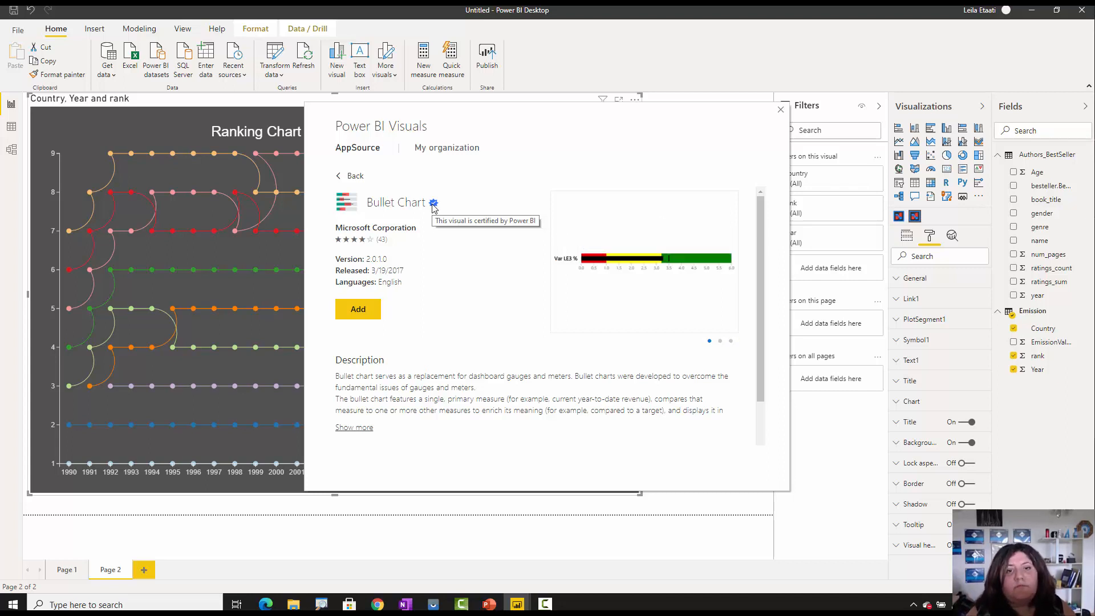
left_click(355, 178)
scroll(565, 369, "down", 5)
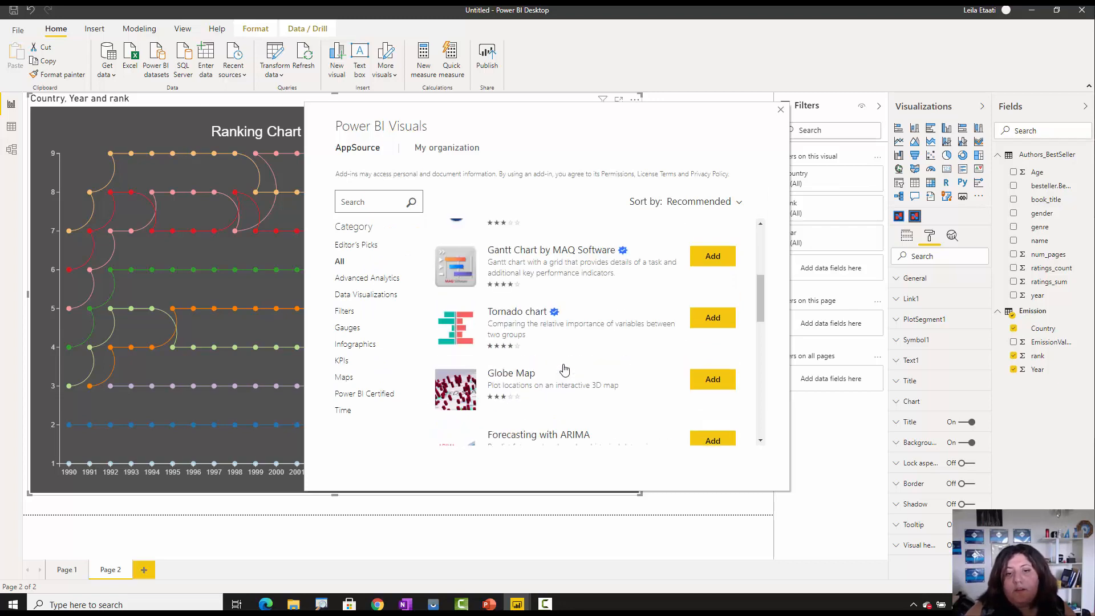
scroll(564, 369, "down", 3)
scroll(591, 368, "up", 5)
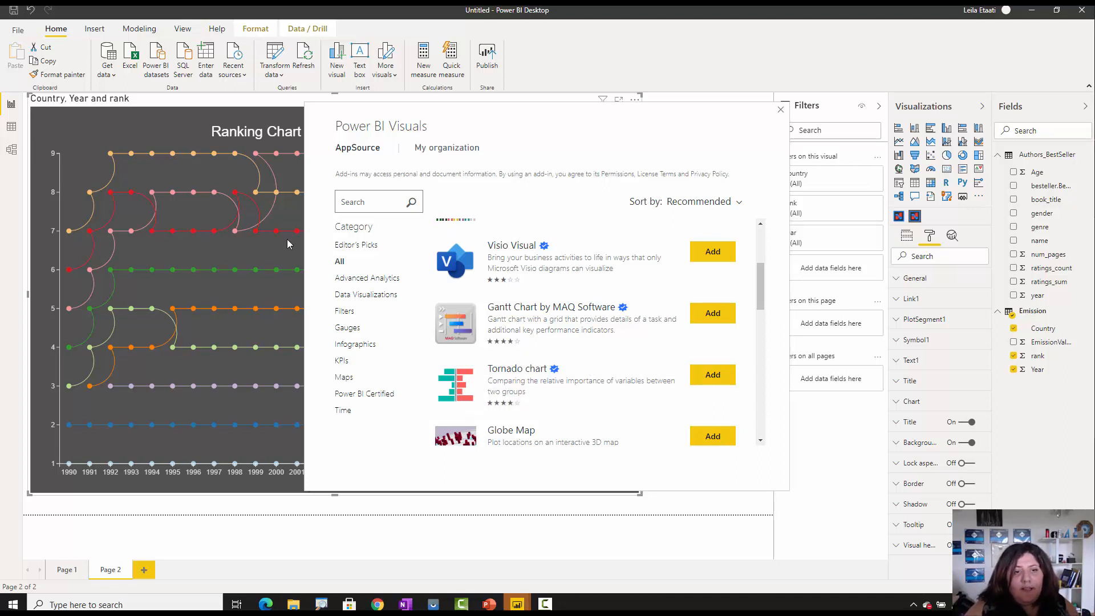
left_click(781, 110)
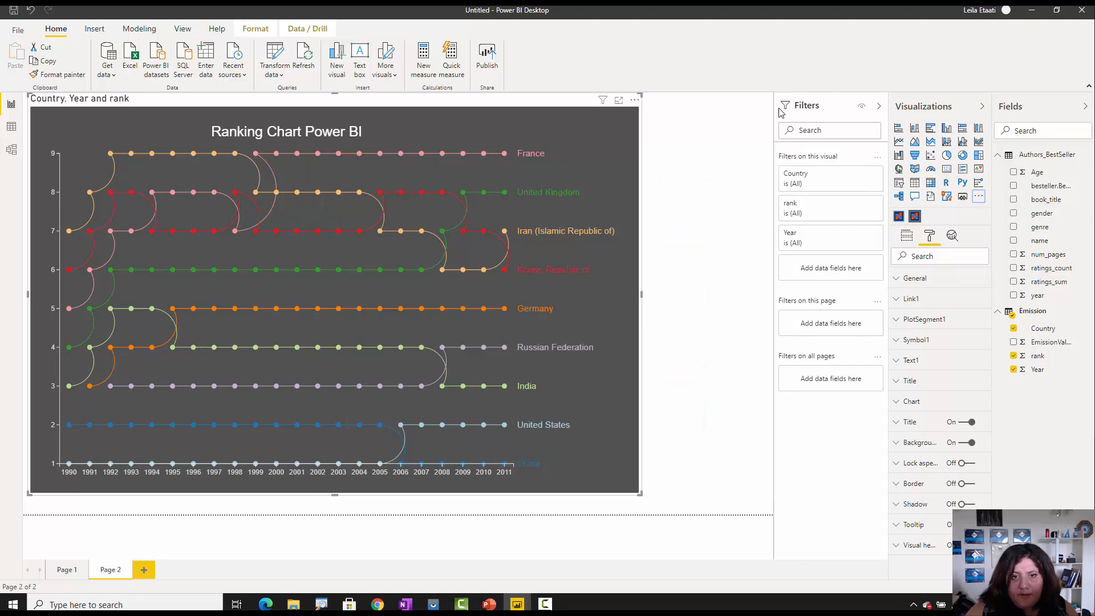
- Switch to Chrome and go from the Charticulator gallery to the website's home page
left_click(379, 604)
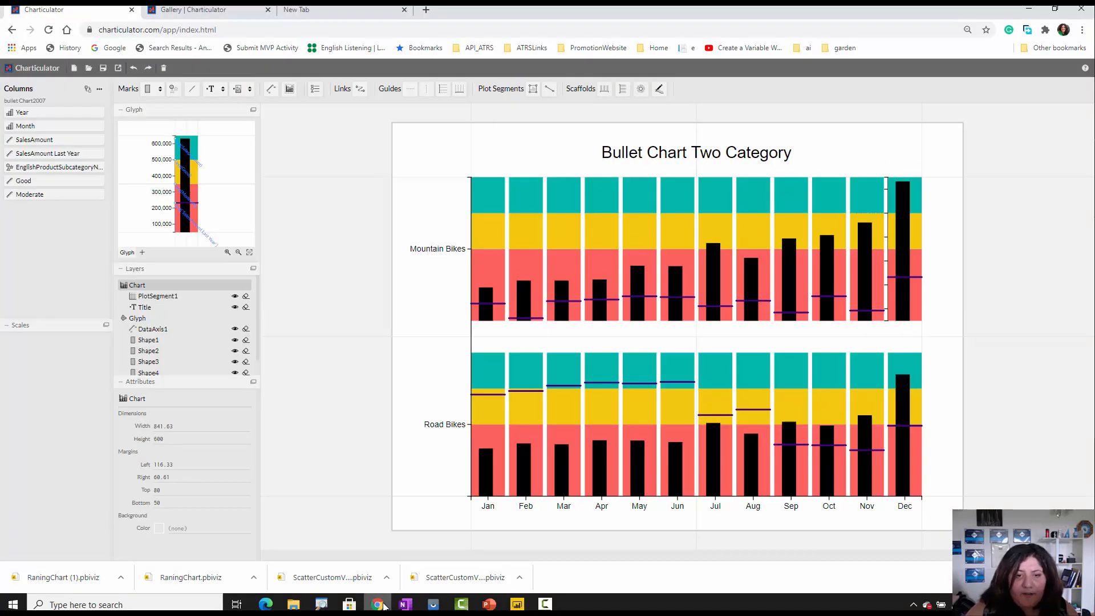
left_click(264, 604)
left_click(265, 605)
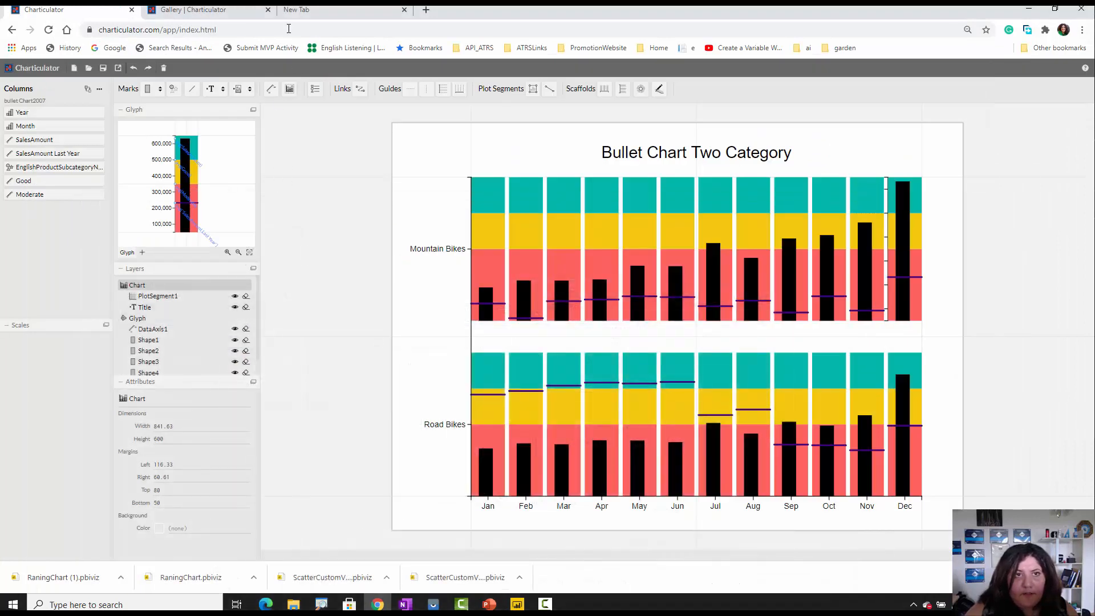
left_click(257, 16)
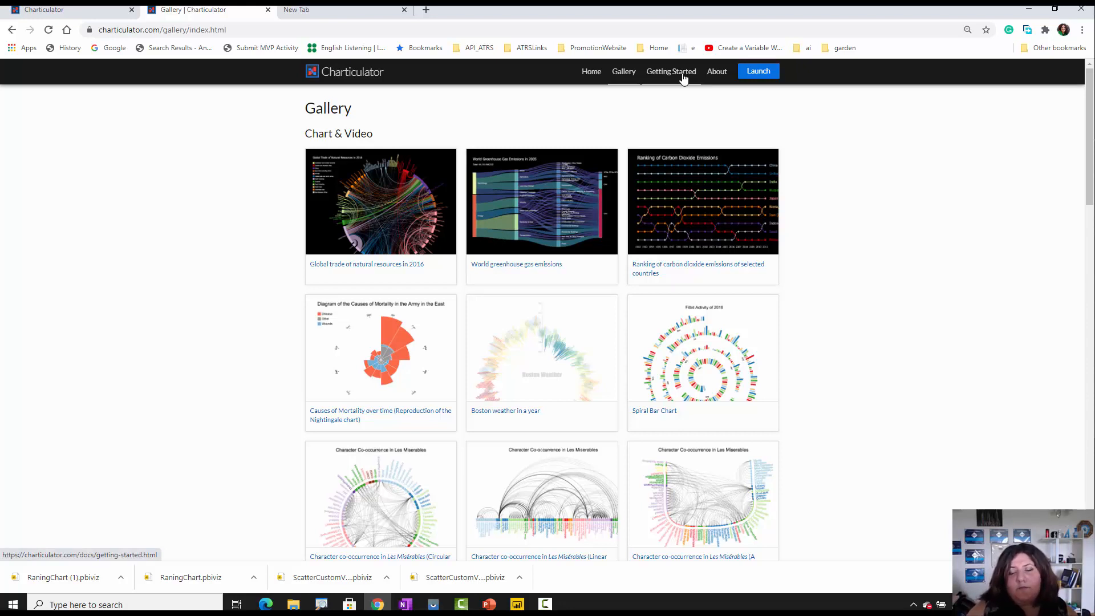
left_click(592, 77)
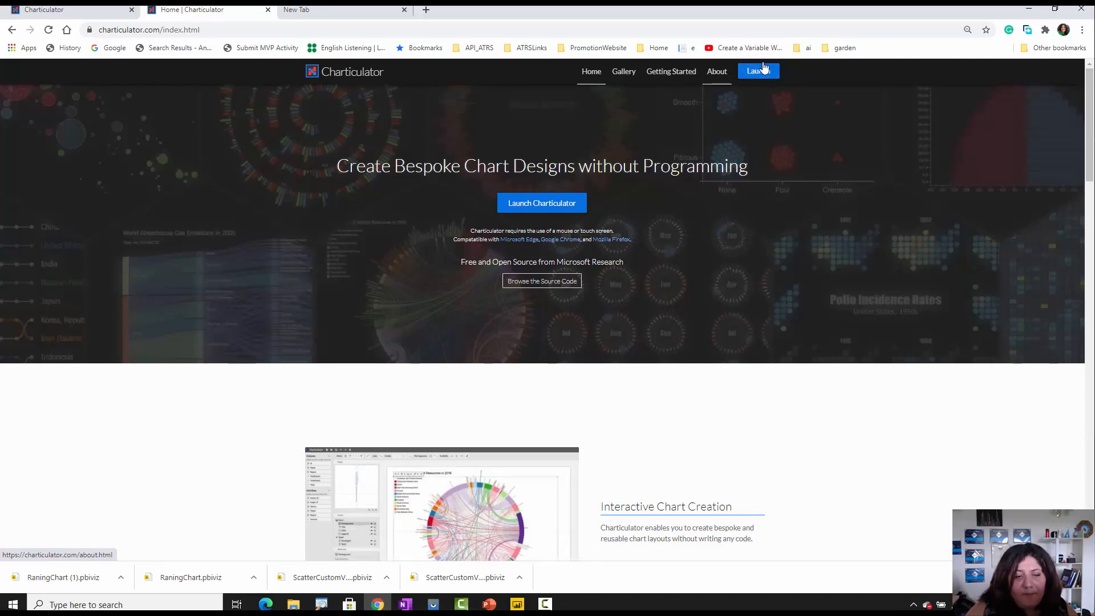
- Switch to PowerPoint and present the Nested Chart slide (slide 9) as a slide show
key("alt+Tab")
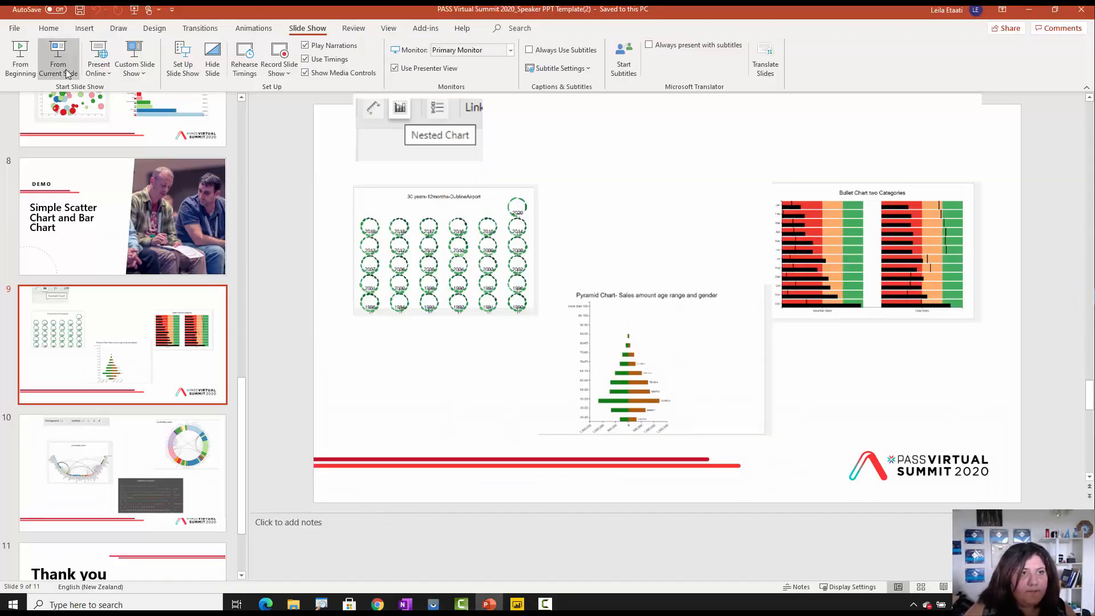
left_click(67, 73)
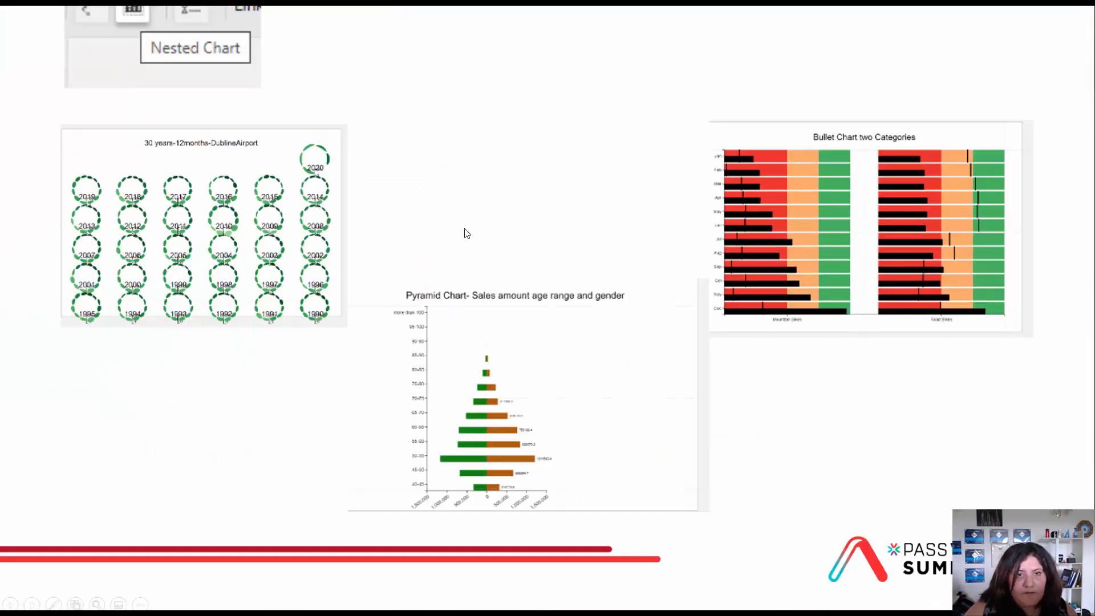
key("Left")
key("Right")
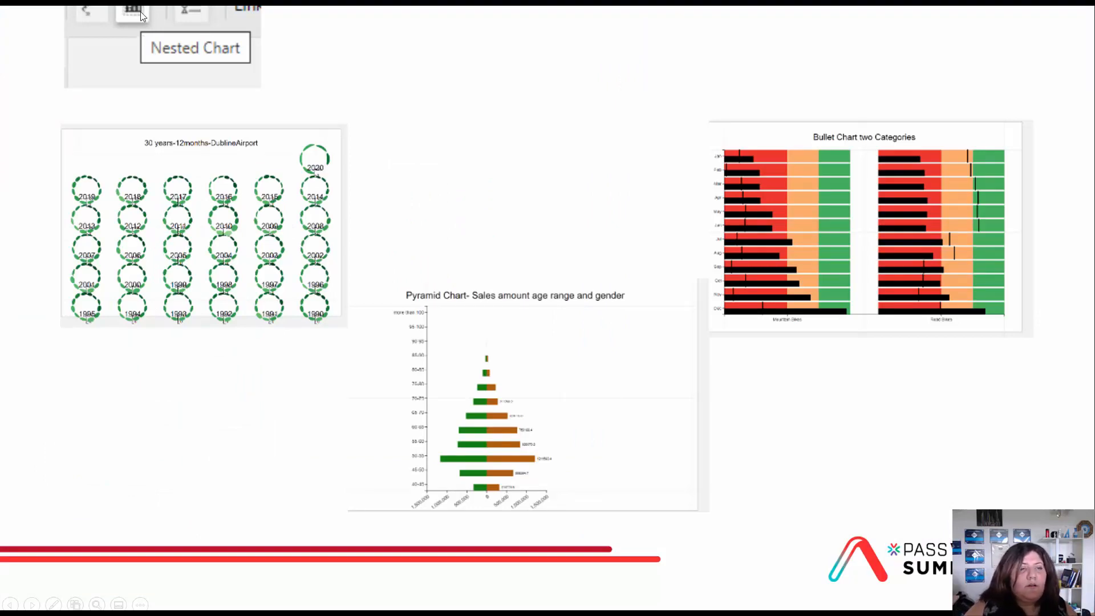
- End the slide show and move the picture of nested charts on slide 9 slightly down
key("Escape")
left_click_drag(447, 142, 438, 157)
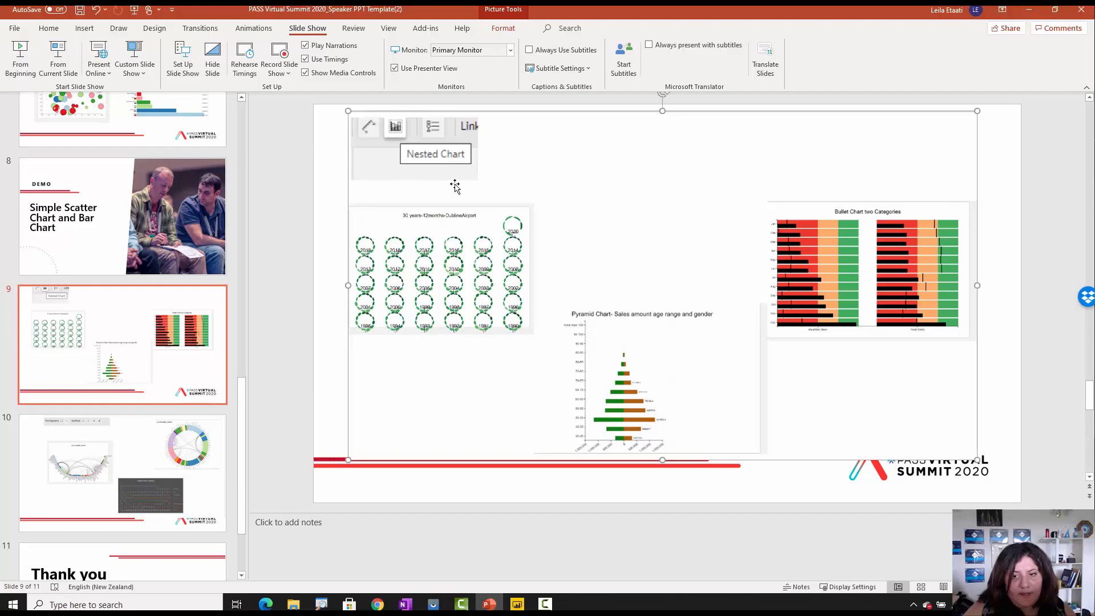
- Restart the slide show from slide 9 without subtitles and advance through the Plot Segments and Scaffolds slide to the Thank you slide
left_click(59, 68)
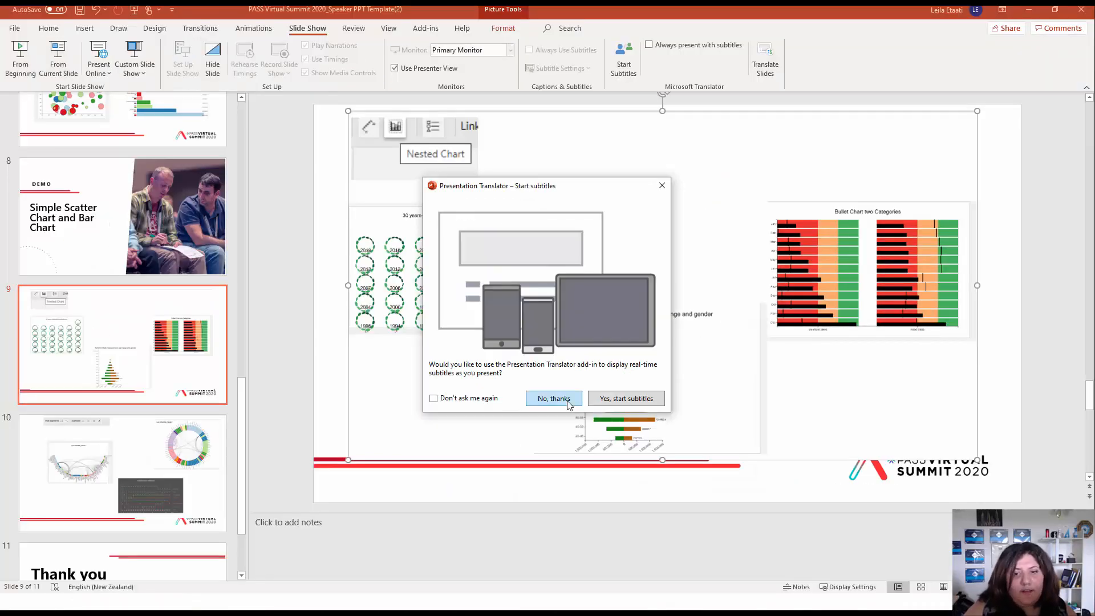
key("Return")
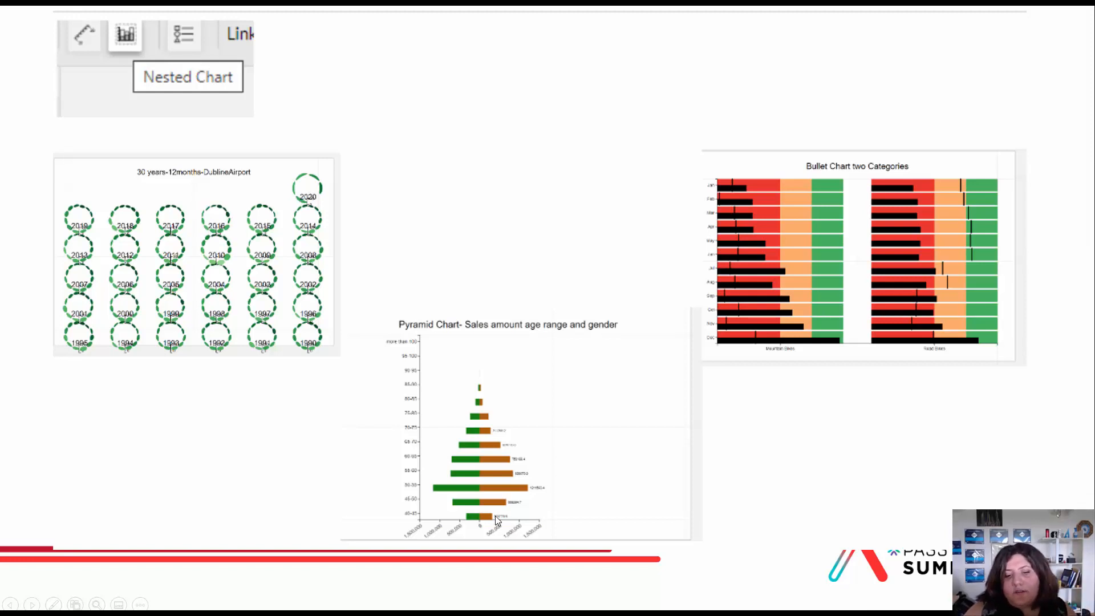
left_click(730, 207)
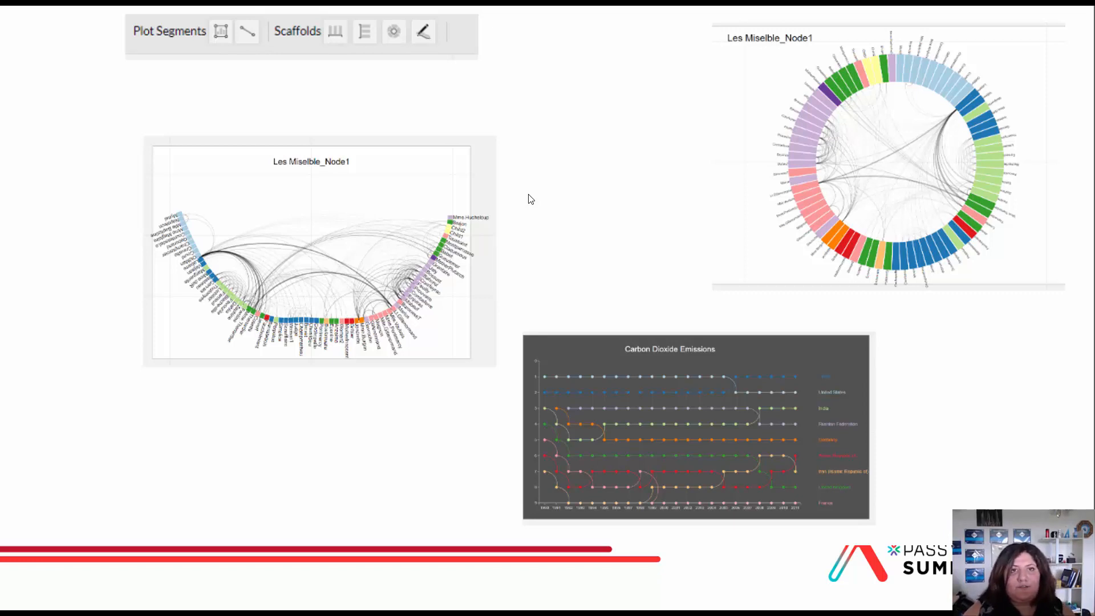
left_click(526, 174)
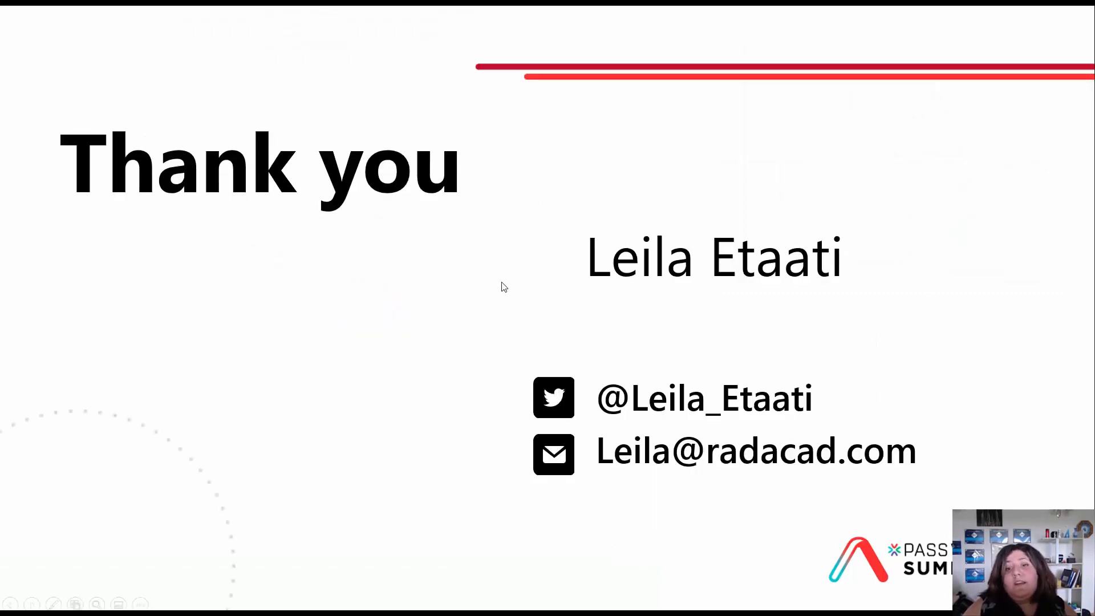